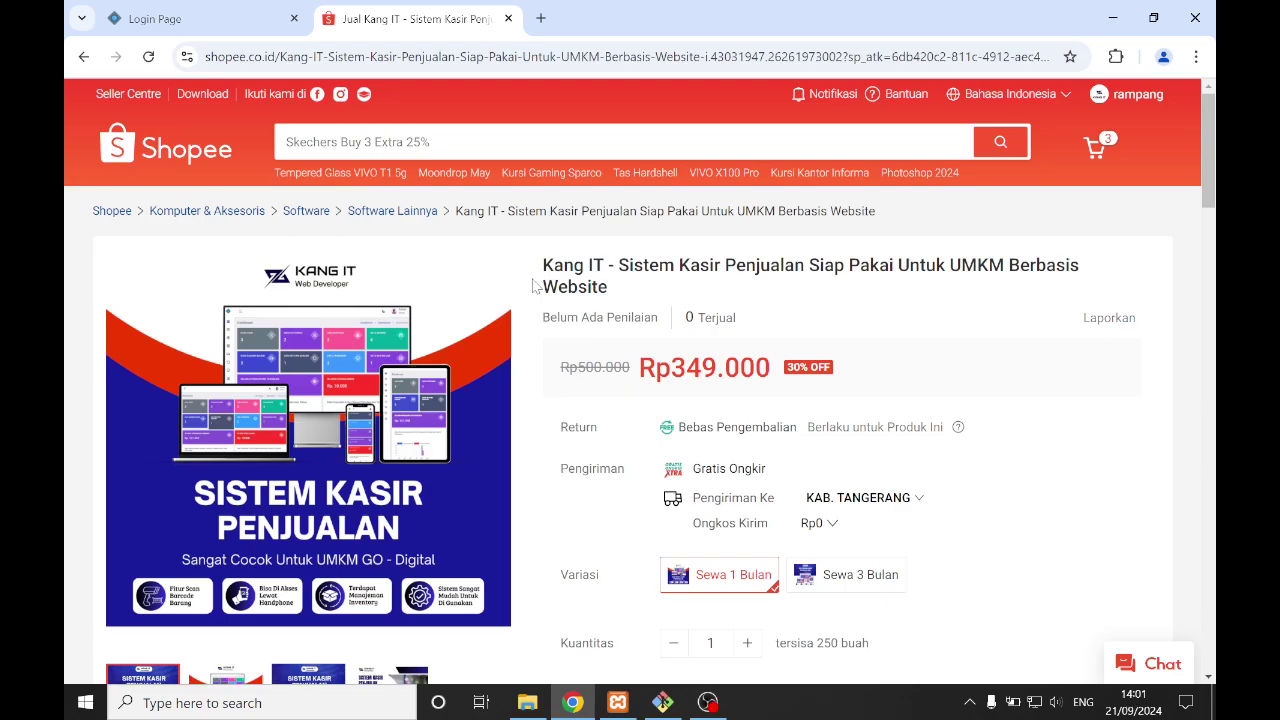
- Compare the Rp349.000 Shopee listing with the cashier login page, switching between the two tabs
scroll(808, 256, "down", 1)
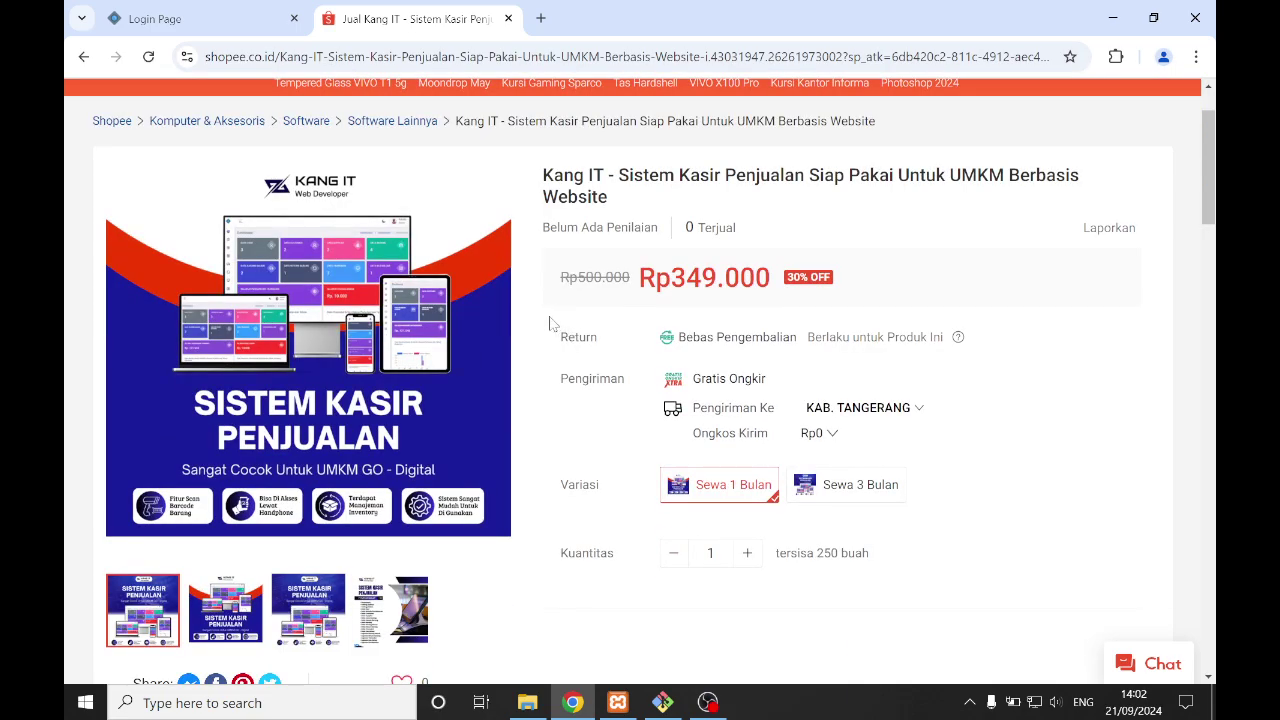
left_click_drag(640, 285, 790, 297)
left_click(806, 314)
left_click(200, 18)
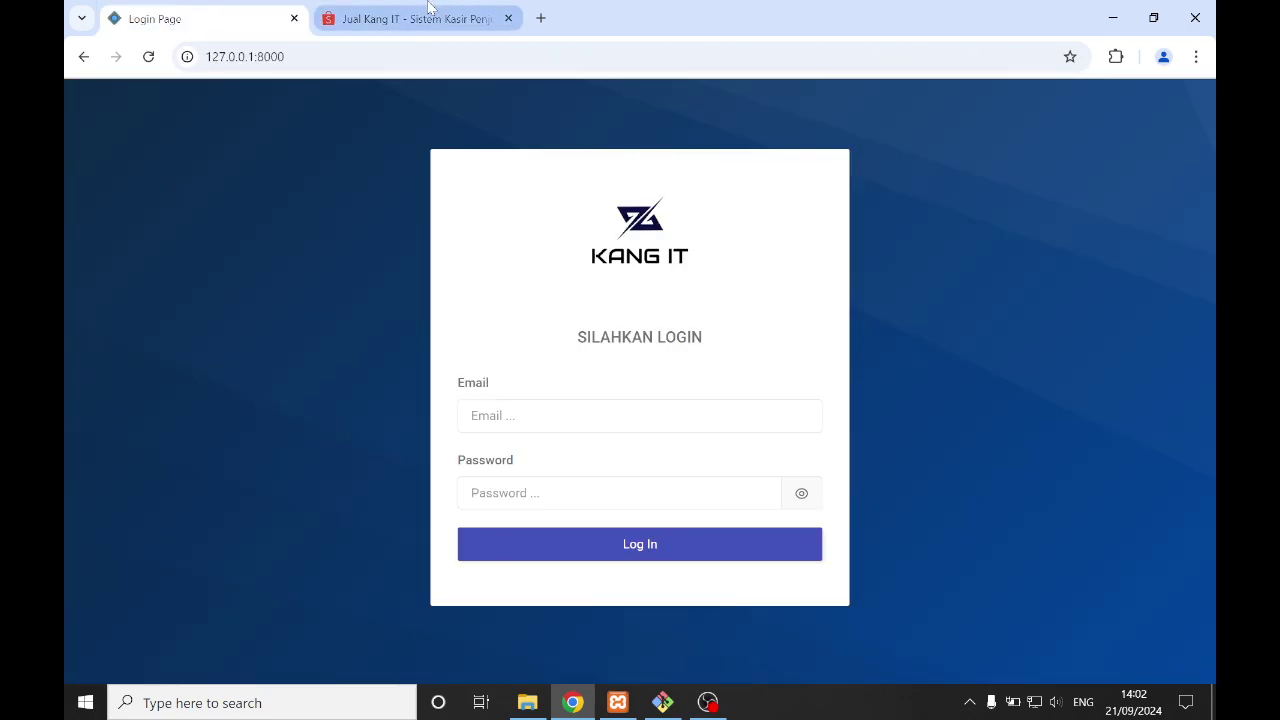
left_click(490, 16)
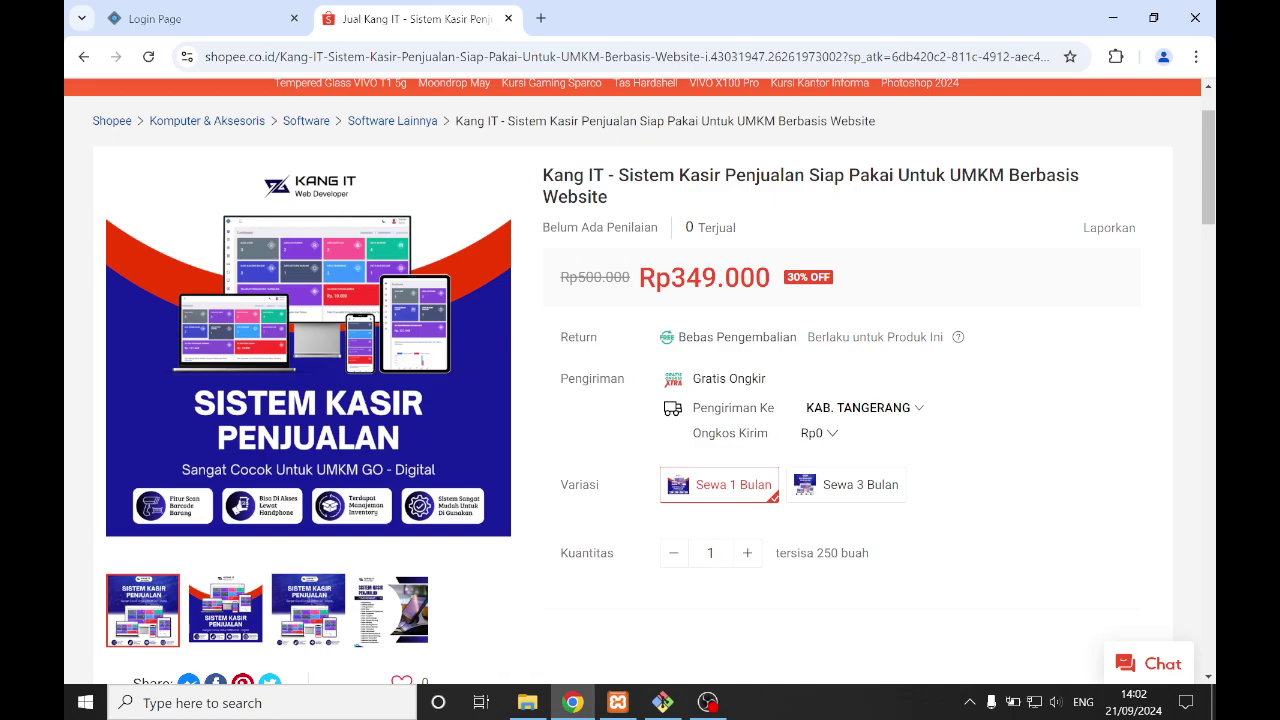
scroll(675, 297, "up", 1)
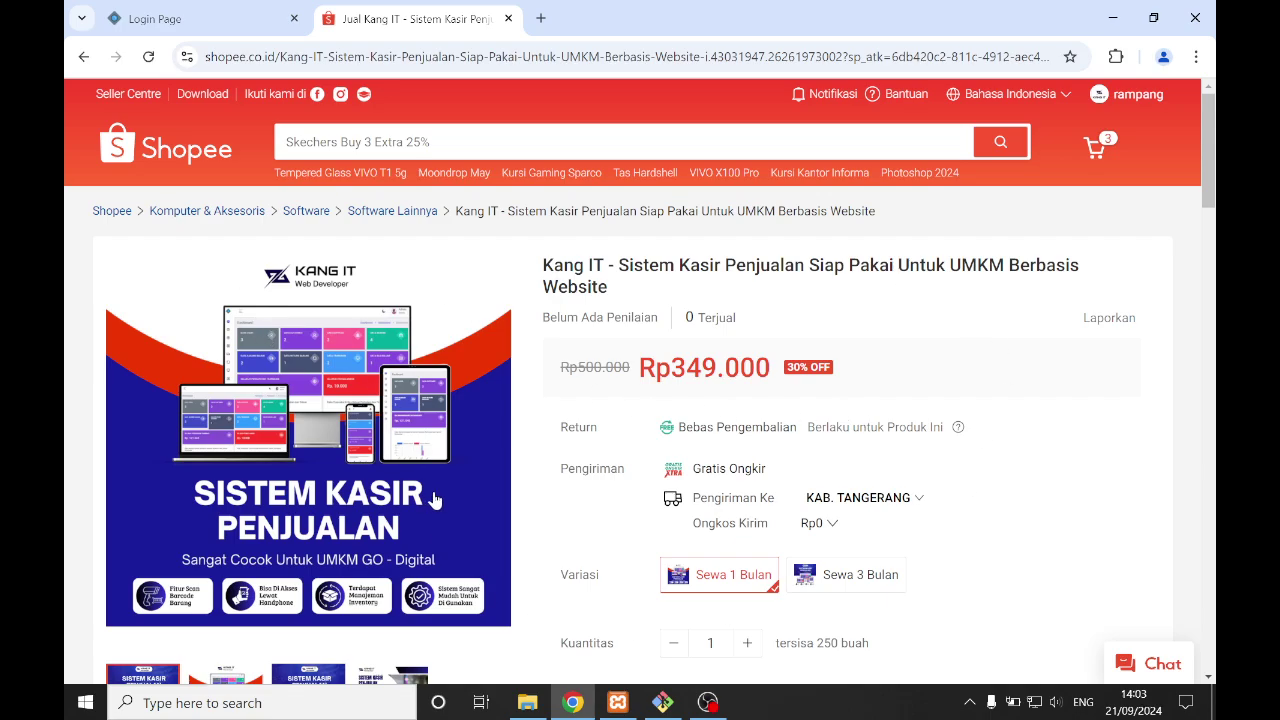
scroll(433, 500, "down", 1)
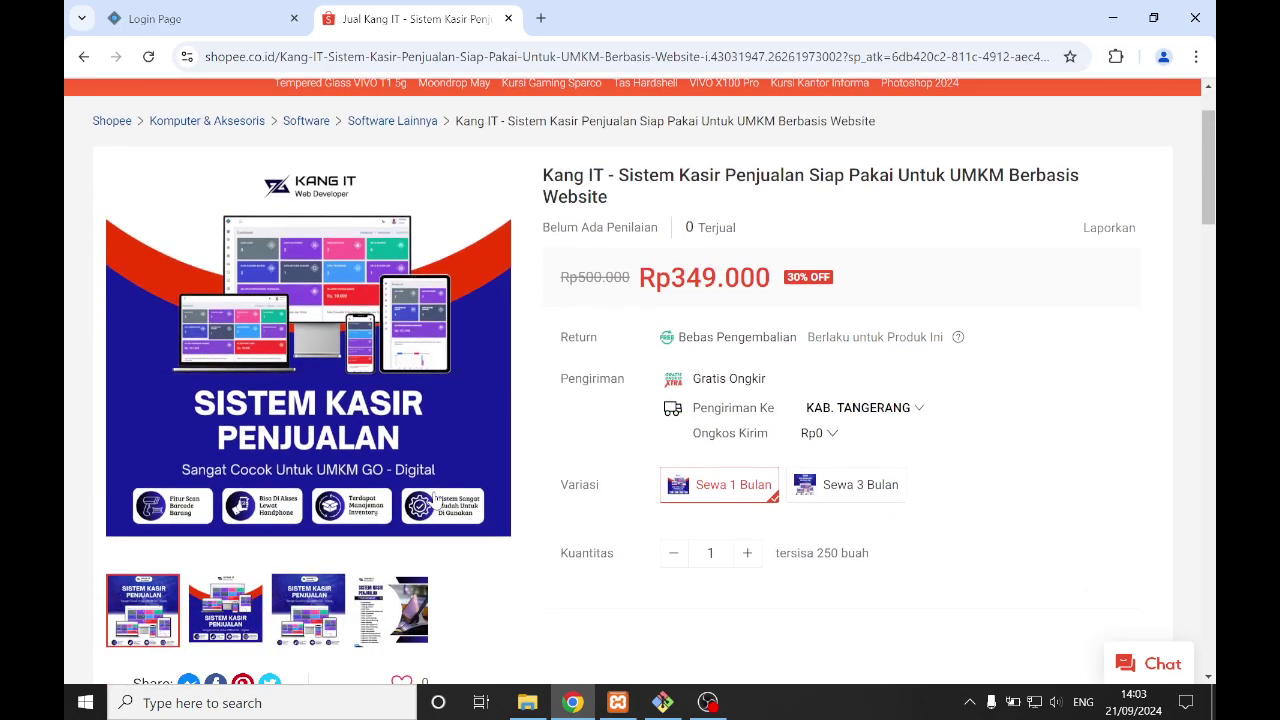
scroll(436, 500, "up", 1)
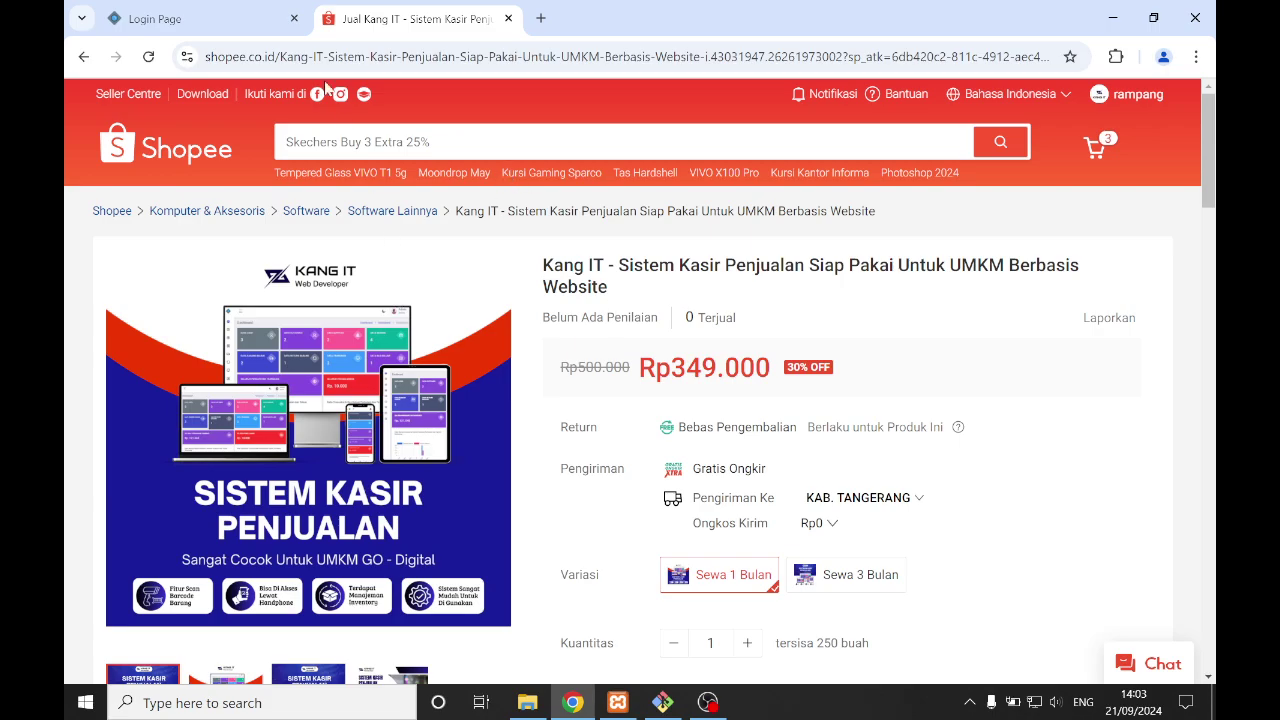
left_click(246, 10)
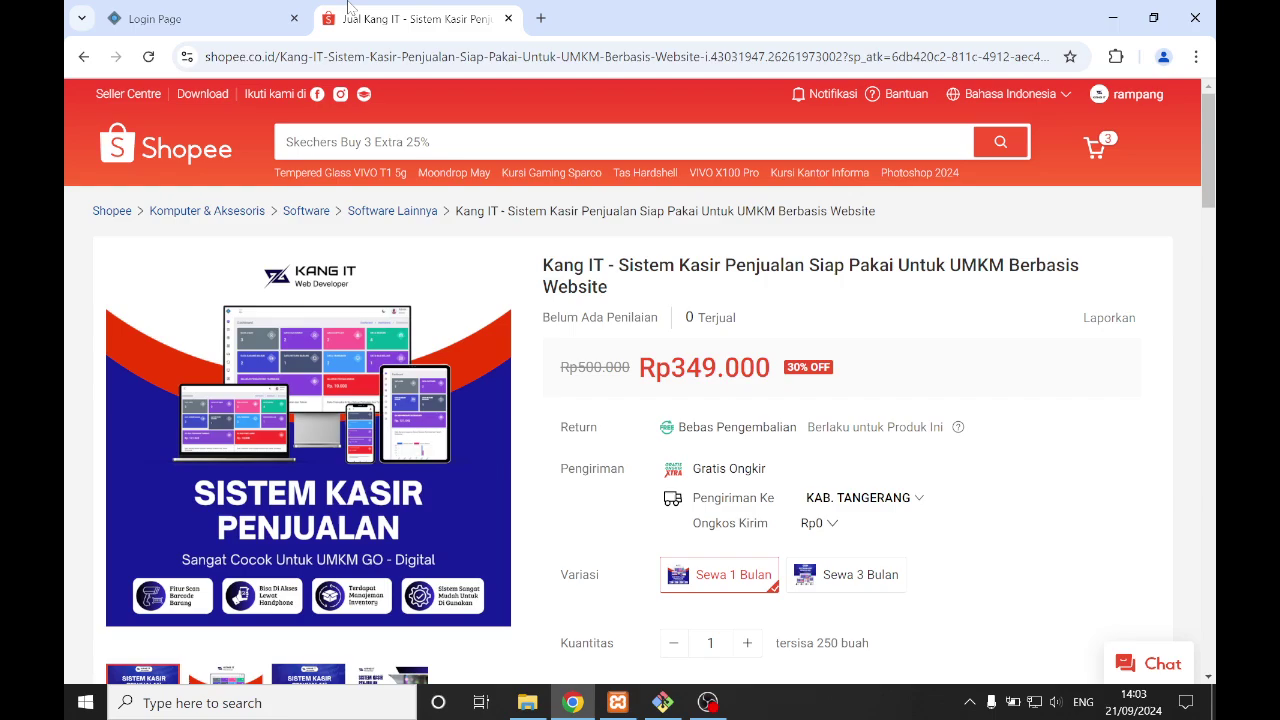
left_click(355, 18)
scroll(501, 322, "down", 2)
scroll(501, 322, "up", 2)
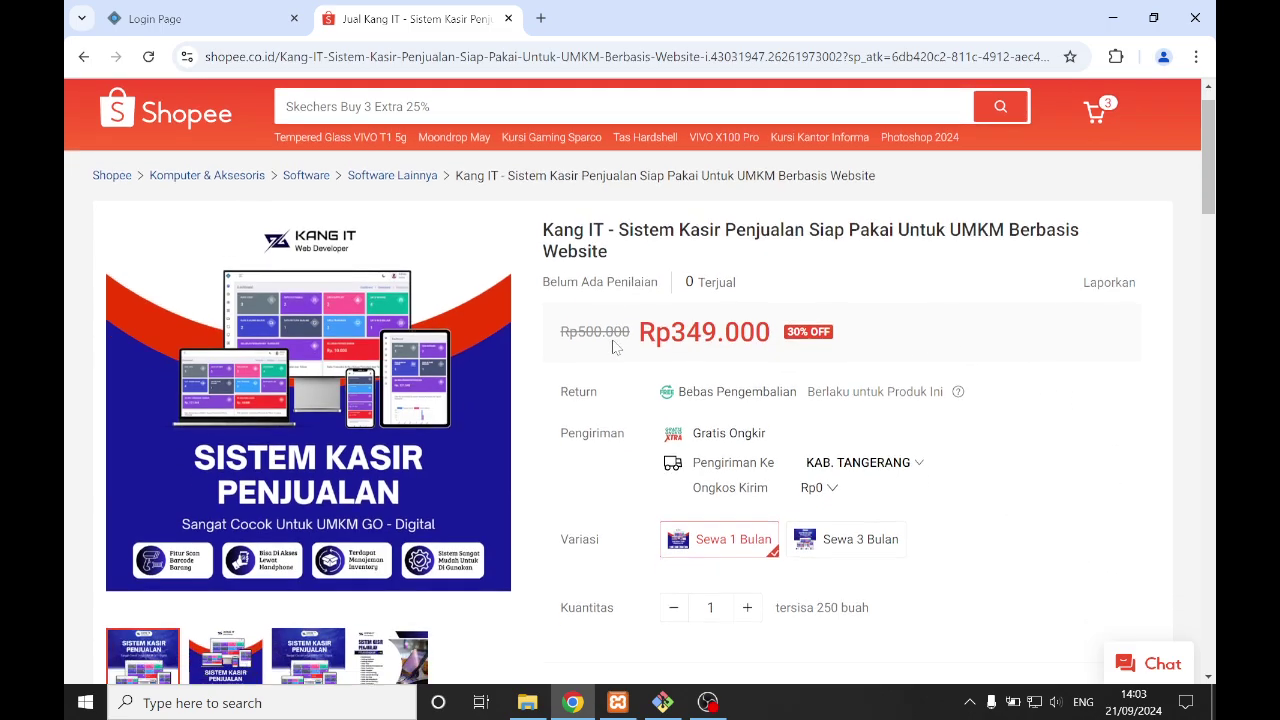
scroll(614, 346, "down", 1)
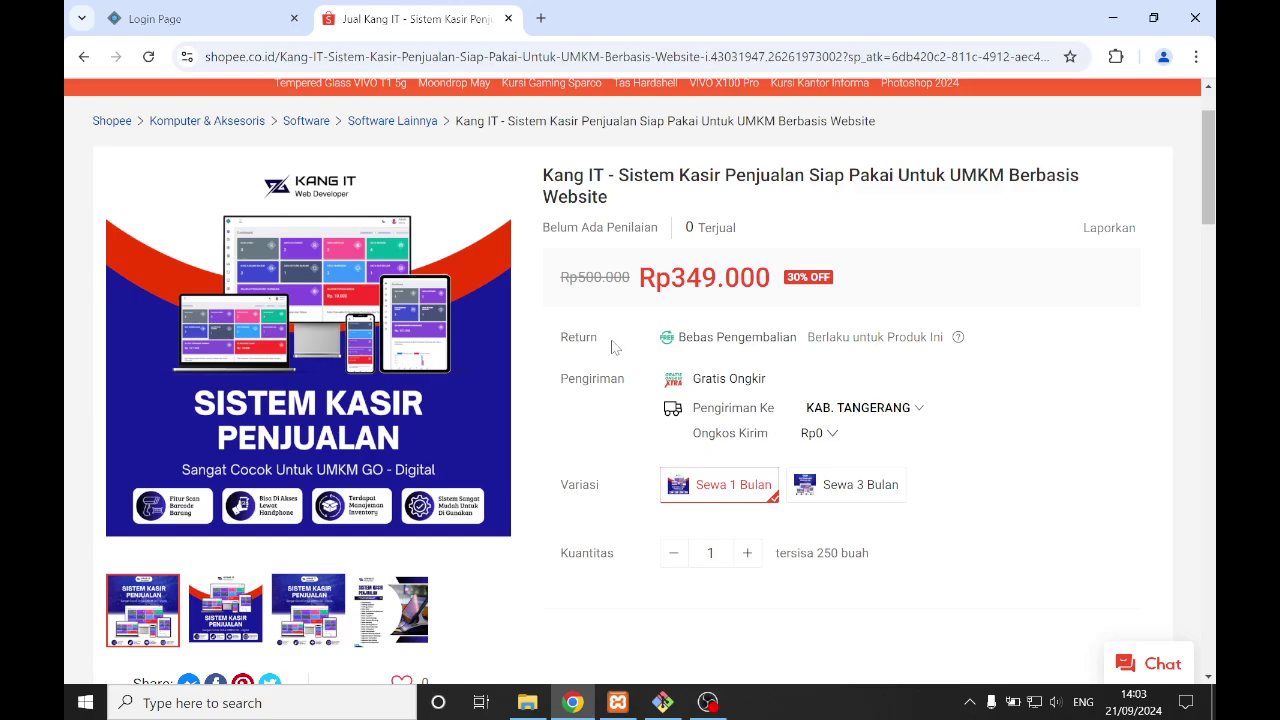
scroll(614, 346, "up", 1)
- Log in to Sistem Kasir with the admin e-mail and password, then dismiss the SUCCESS popup
left_click(232, 14)
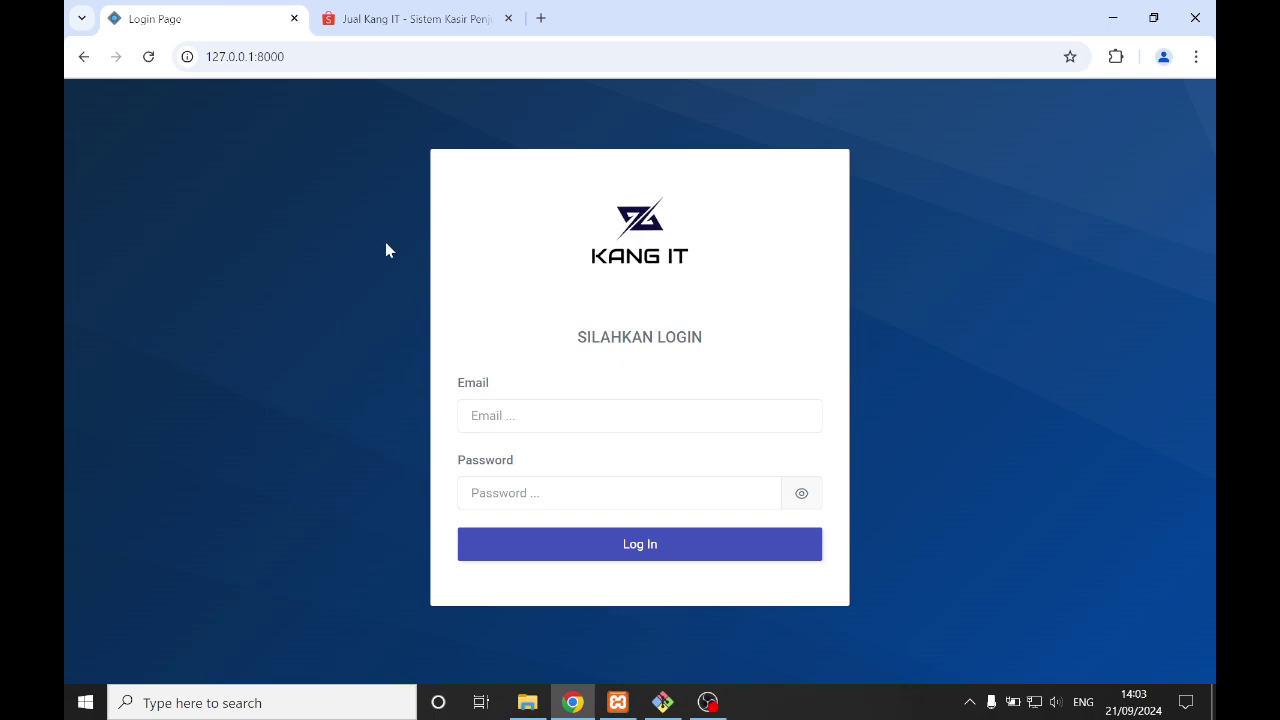
left_click(529, 417)
type("admin@gmail.com")
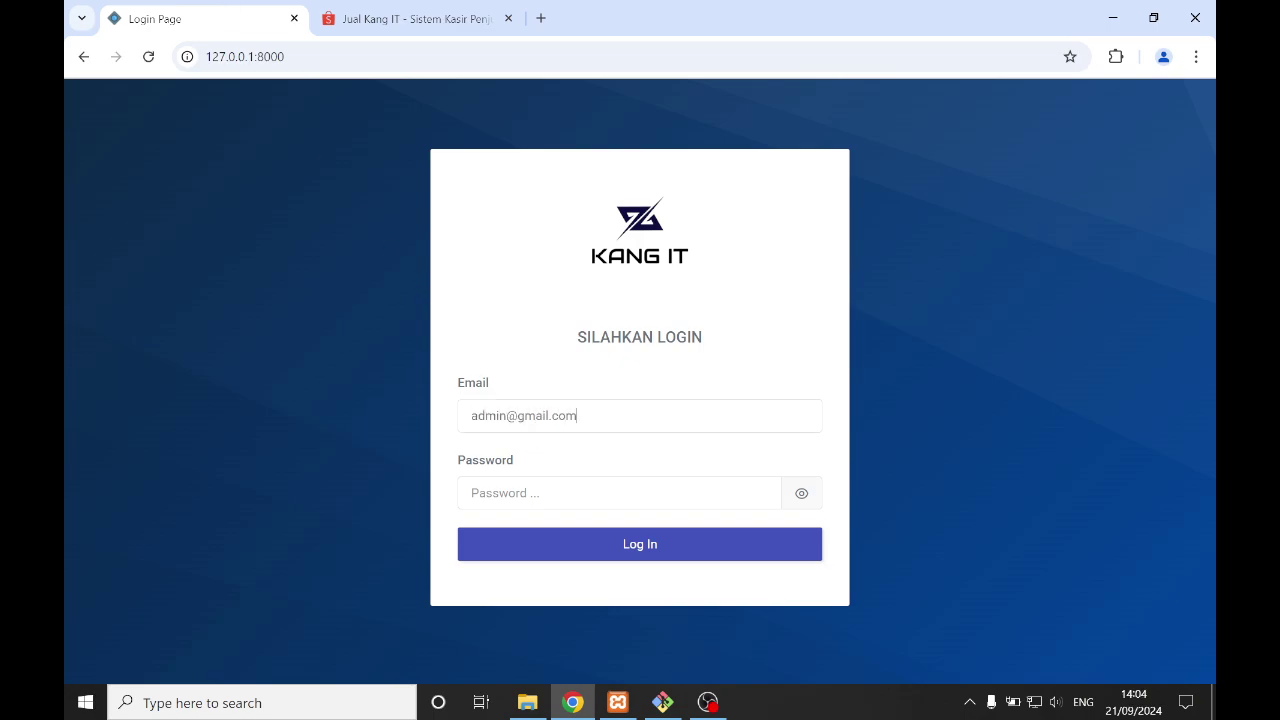
left_click_drag(507, 416, 460, 436)
key("ctrl+c")
left_click(484, 493)
key("ctrl+v")
left_click(502, 548)
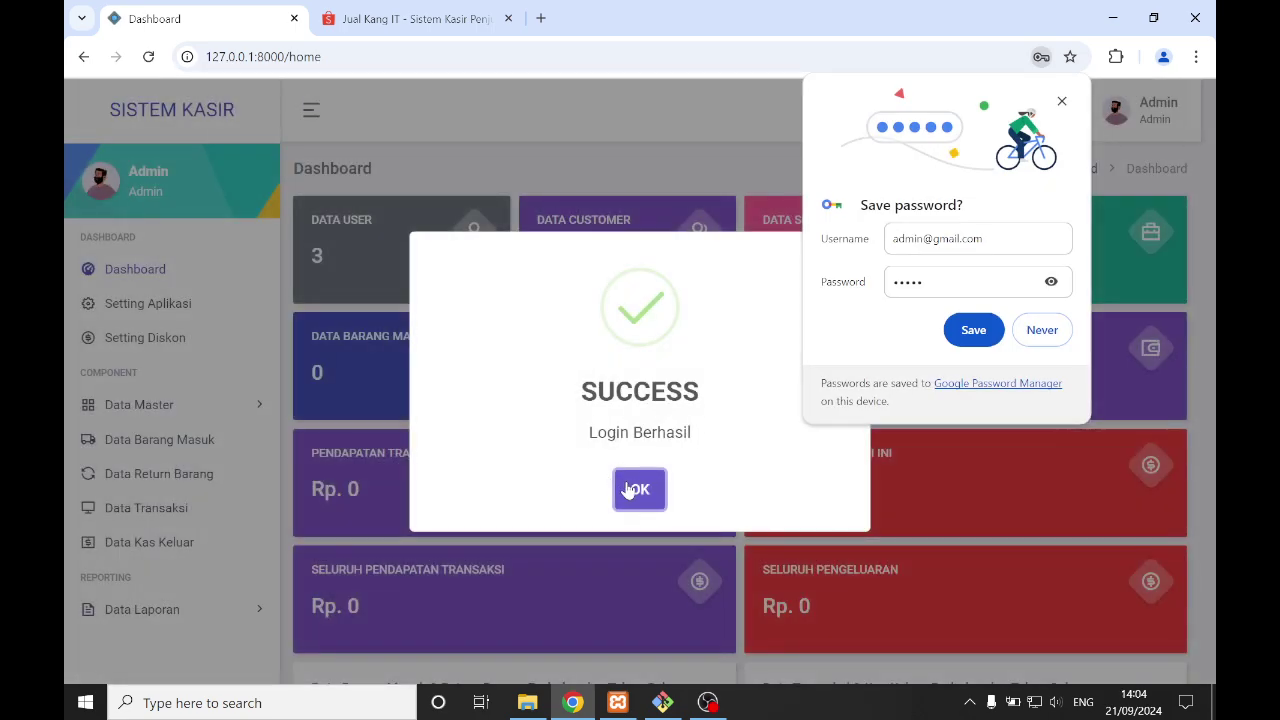
left_click(631, 489)
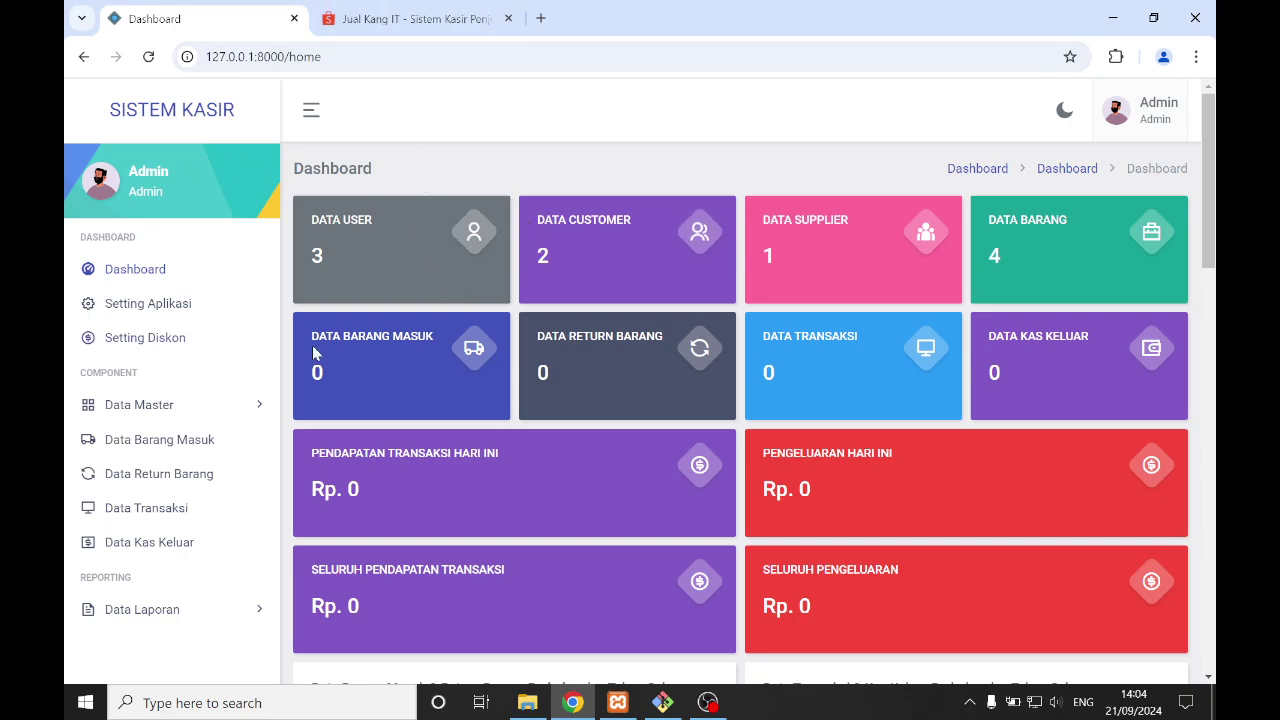
- Look through Setting Aplikasi, then open Setting Diskon showing 10% off at Rp 100.000
left_click(175, 307)
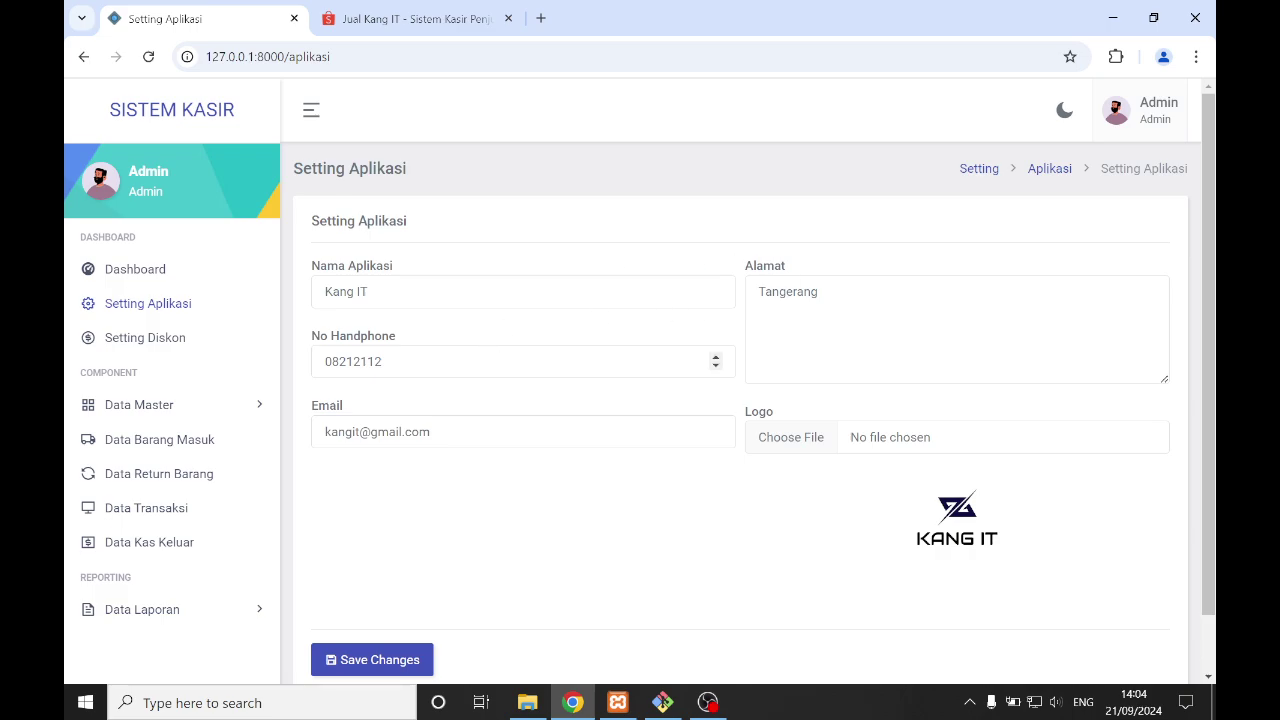
scroll(482, 400, "down", 1)
scroll(740, 400, "down", 2)
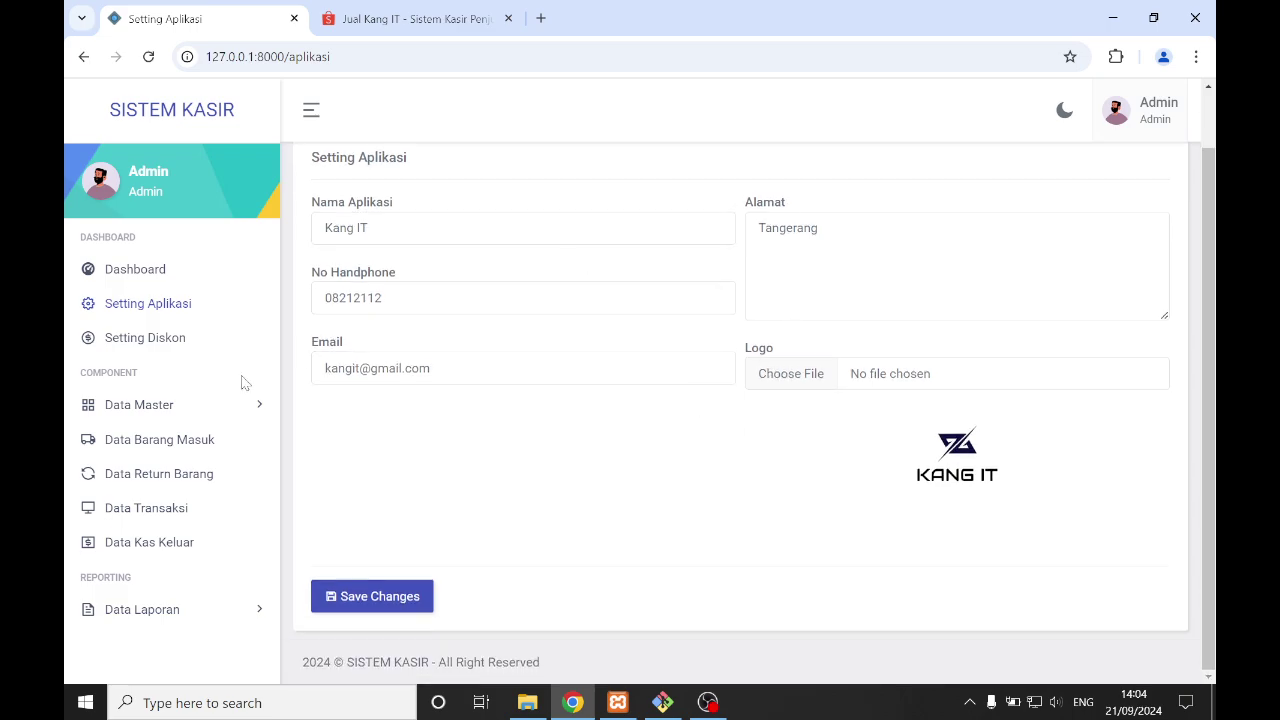
scroll(120, 362, "up", 2)
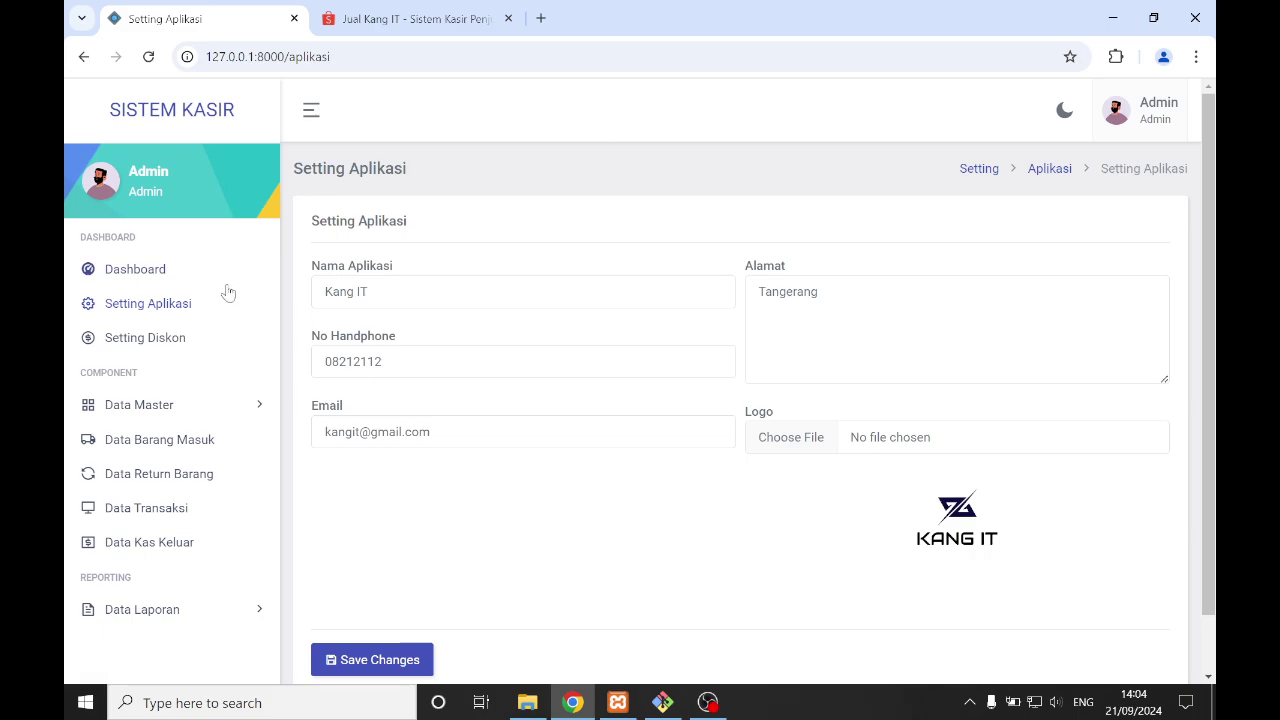
left_click(197, 348)
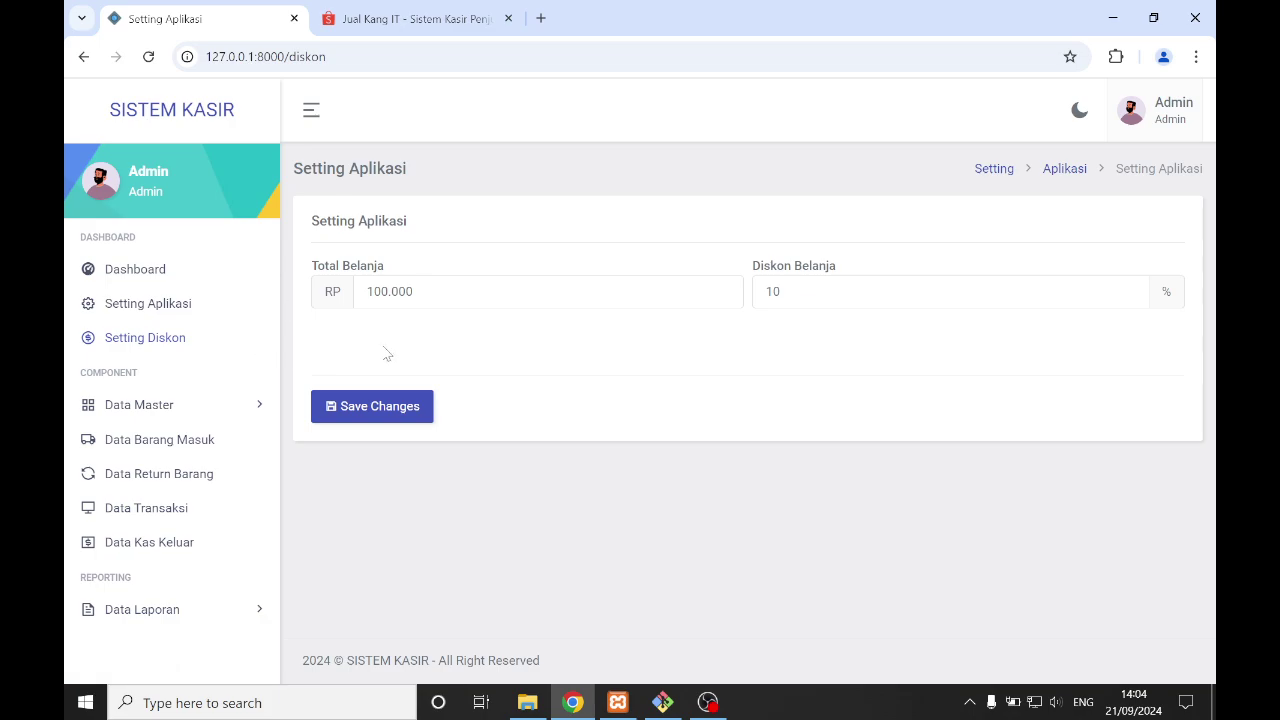
- Point out the Total Belanja 100.000 and 10% Diskon Belanja values, then expand Data Master
left_click_drag(438, 292, 364, 292)
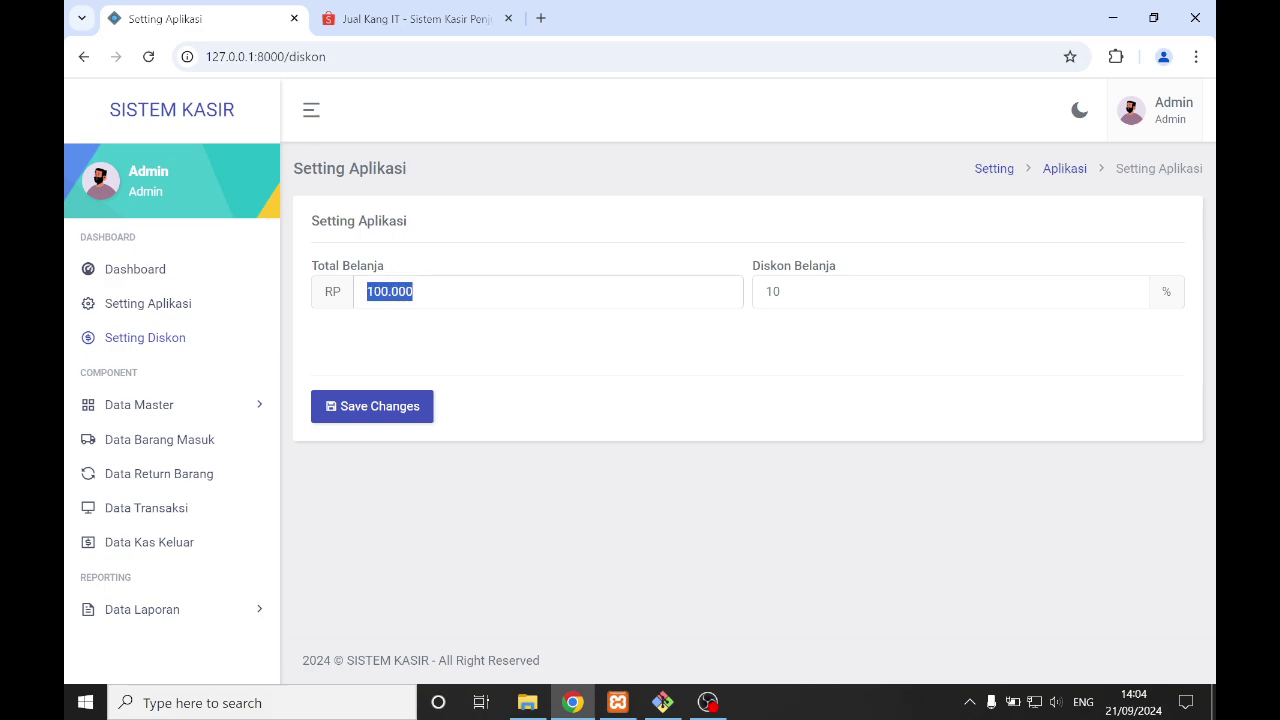
left_click(388, 338)
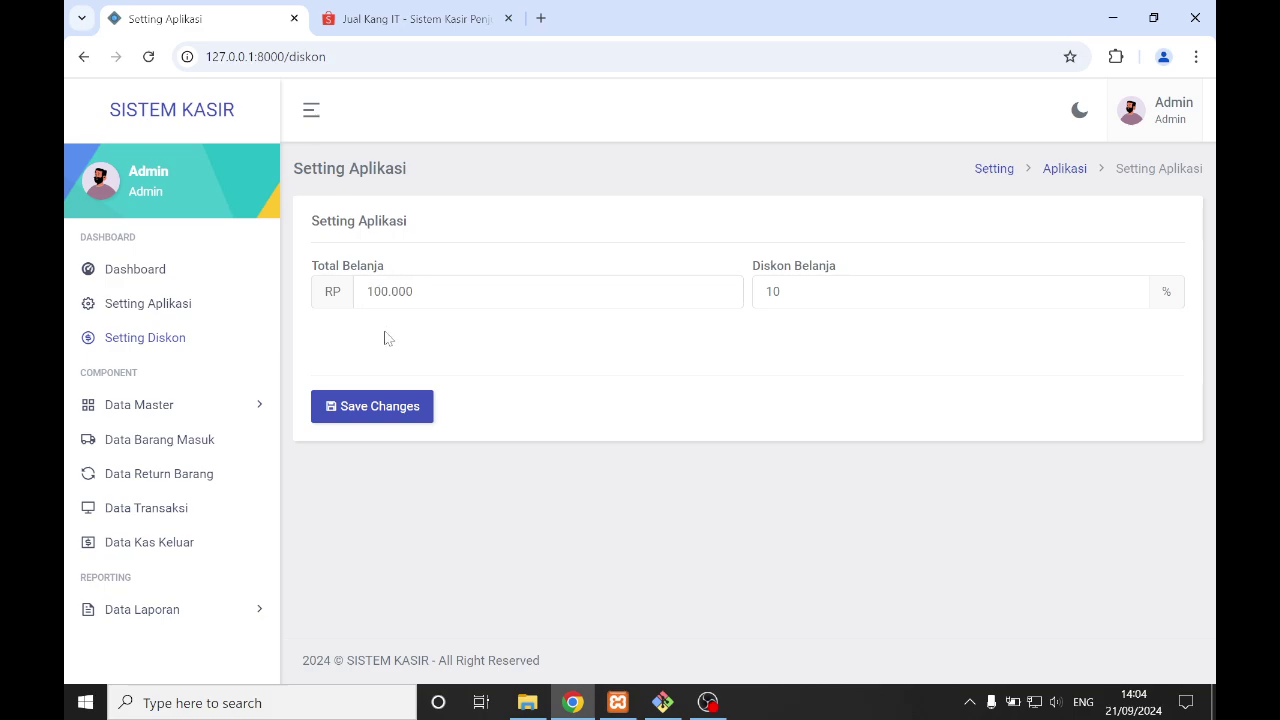
double_click(767, 291)
left_click(630, 355)
double_click(774, 292)
left_click(720, 326)
double_click(776, 291)
left_click(158, 408)
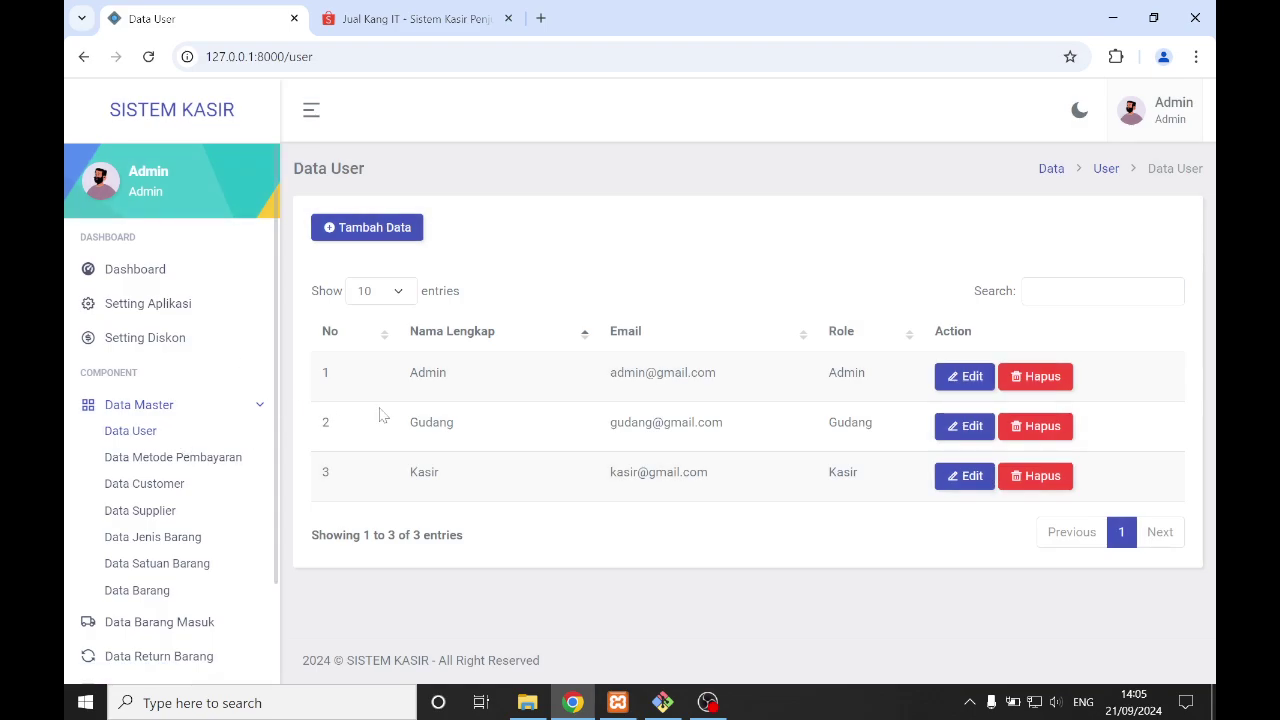
- View the new-user form's Role options, cancel without adding anyone, and return to Shopee
left_click(372, 236)
left_click(683, 344)
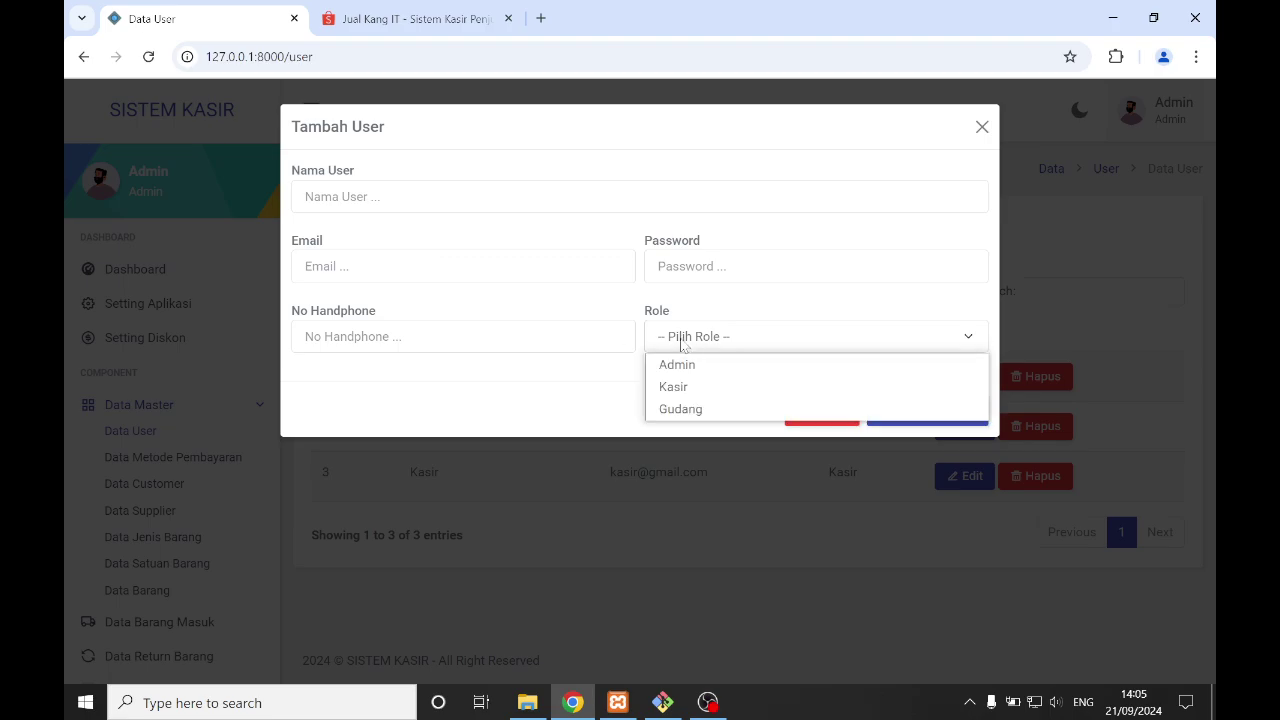
left_click(735, 477)
left_click(735, 477)
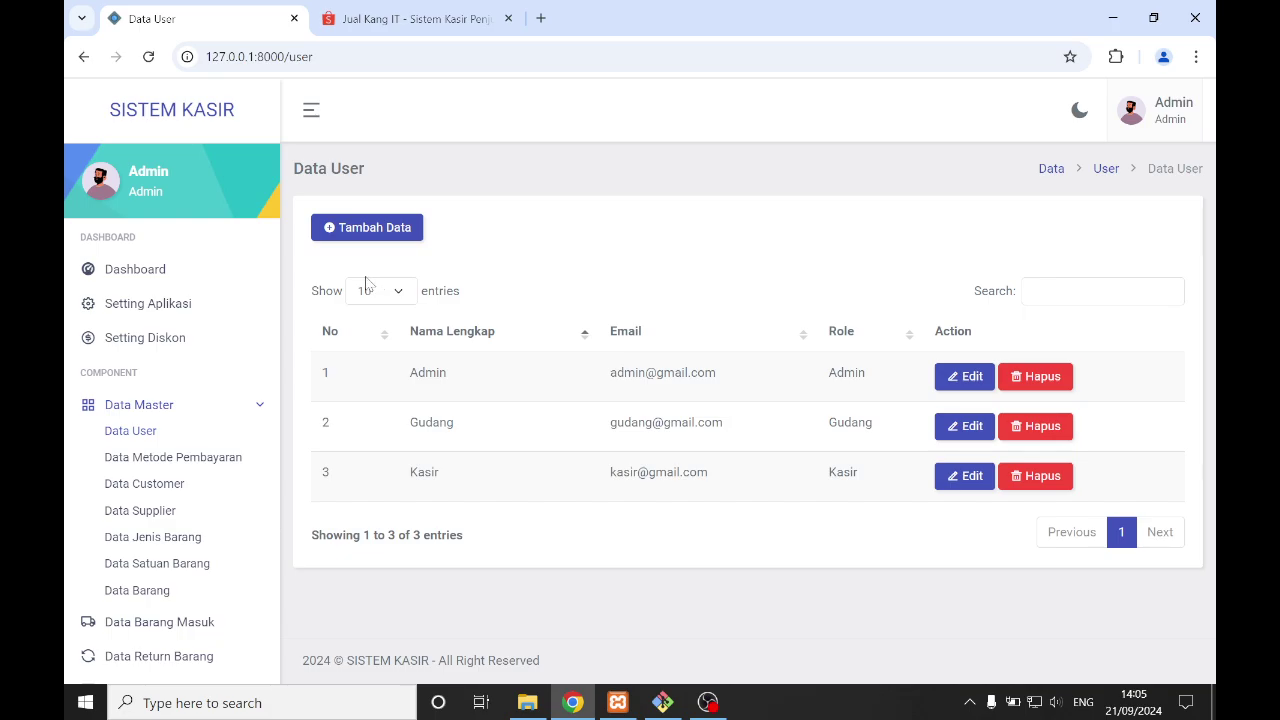
left_click(394, 14)
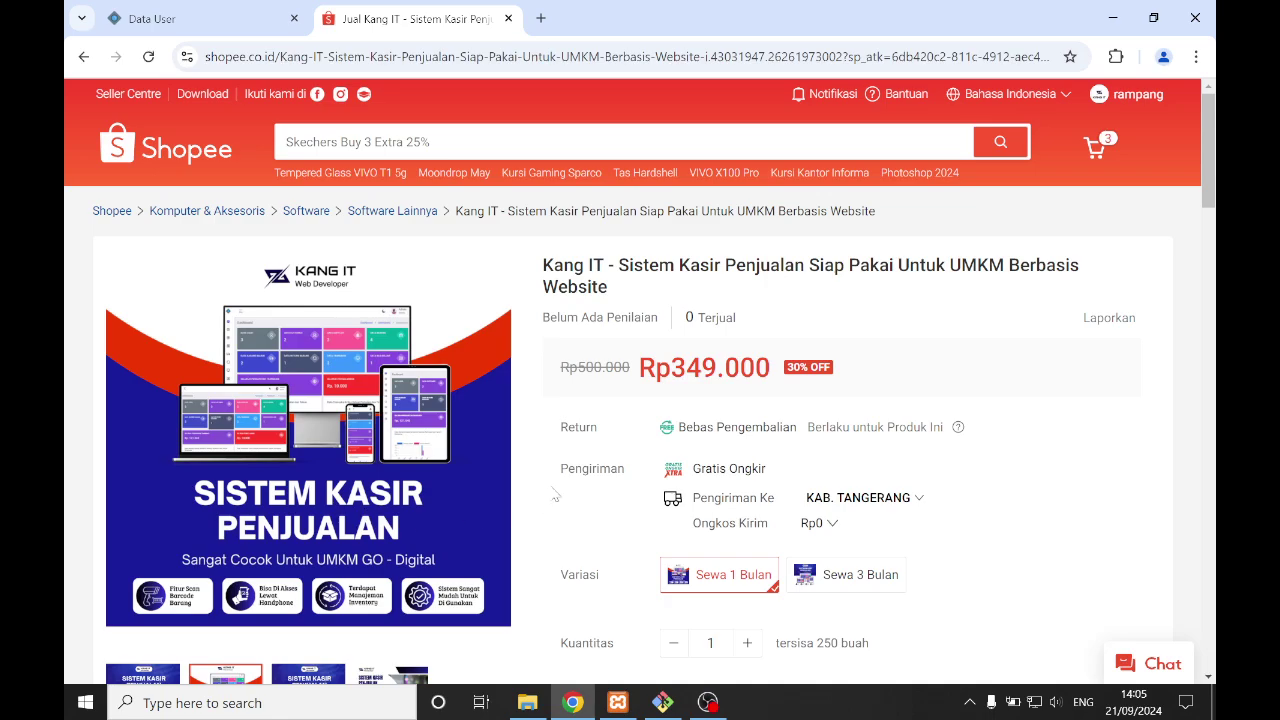
scroll(457, 443, "down", 1)
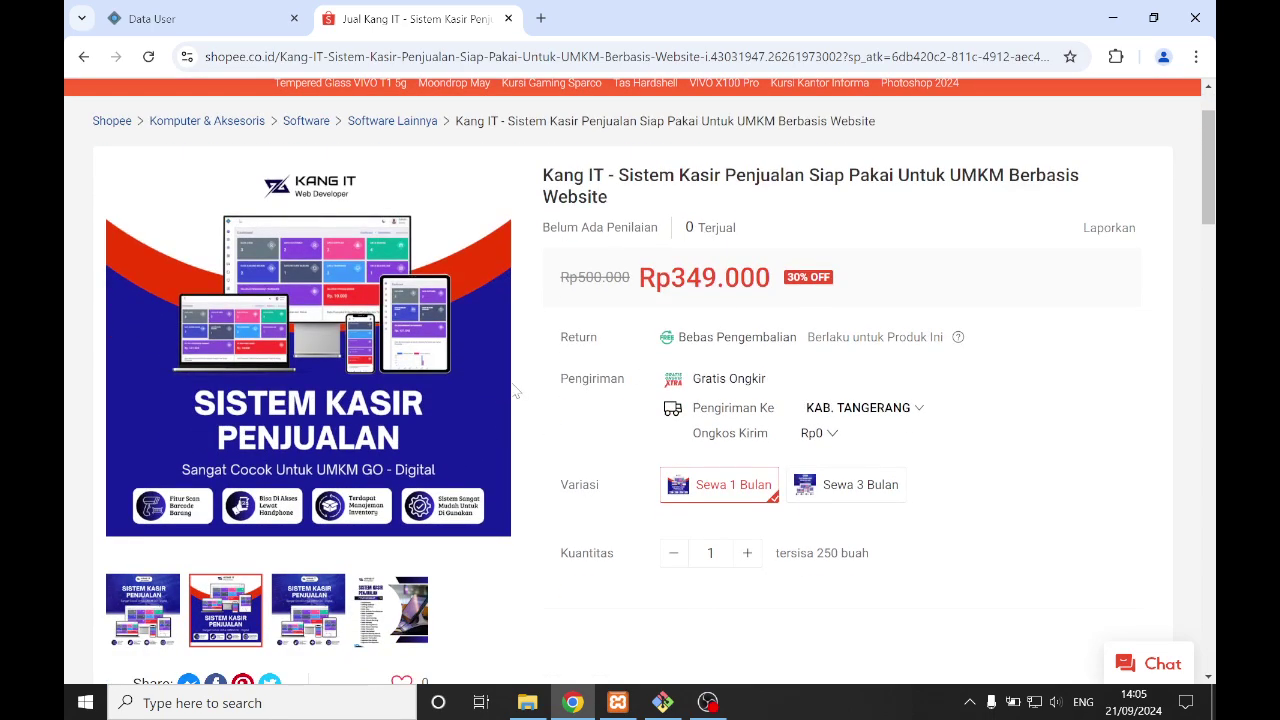
left_click_drag(560, 287, 780, 290)
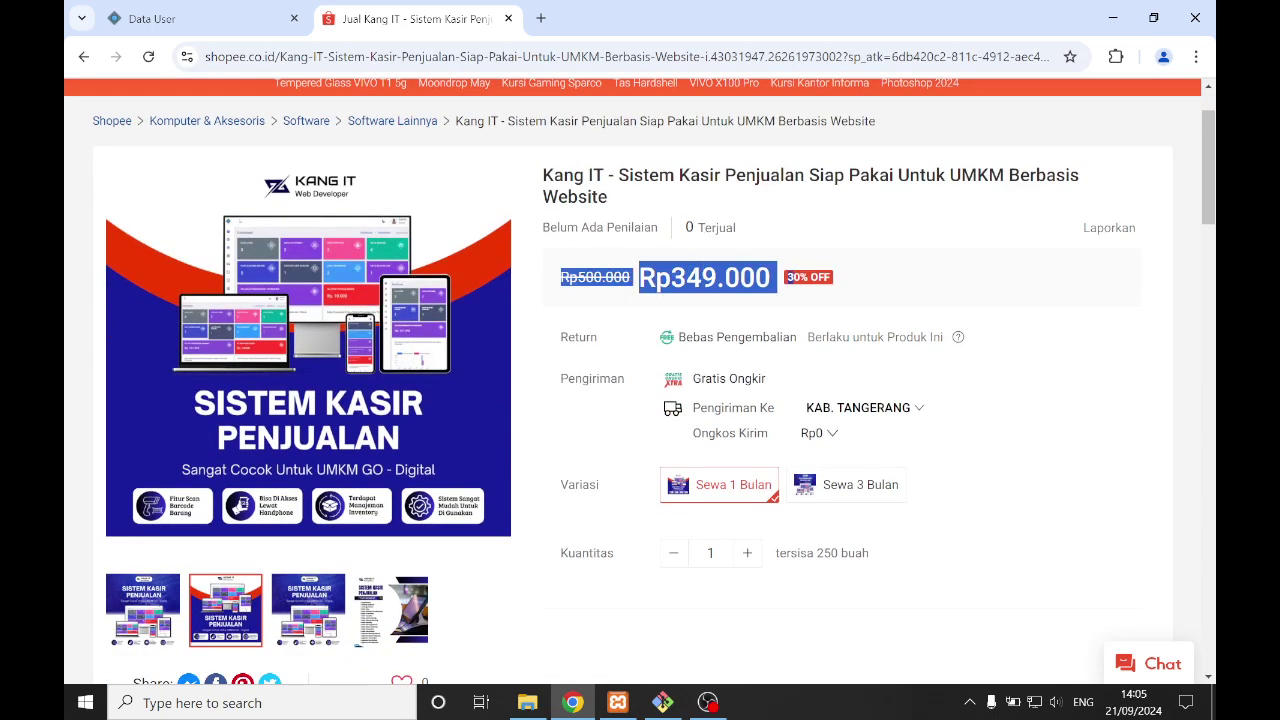
left_click(852, 302)
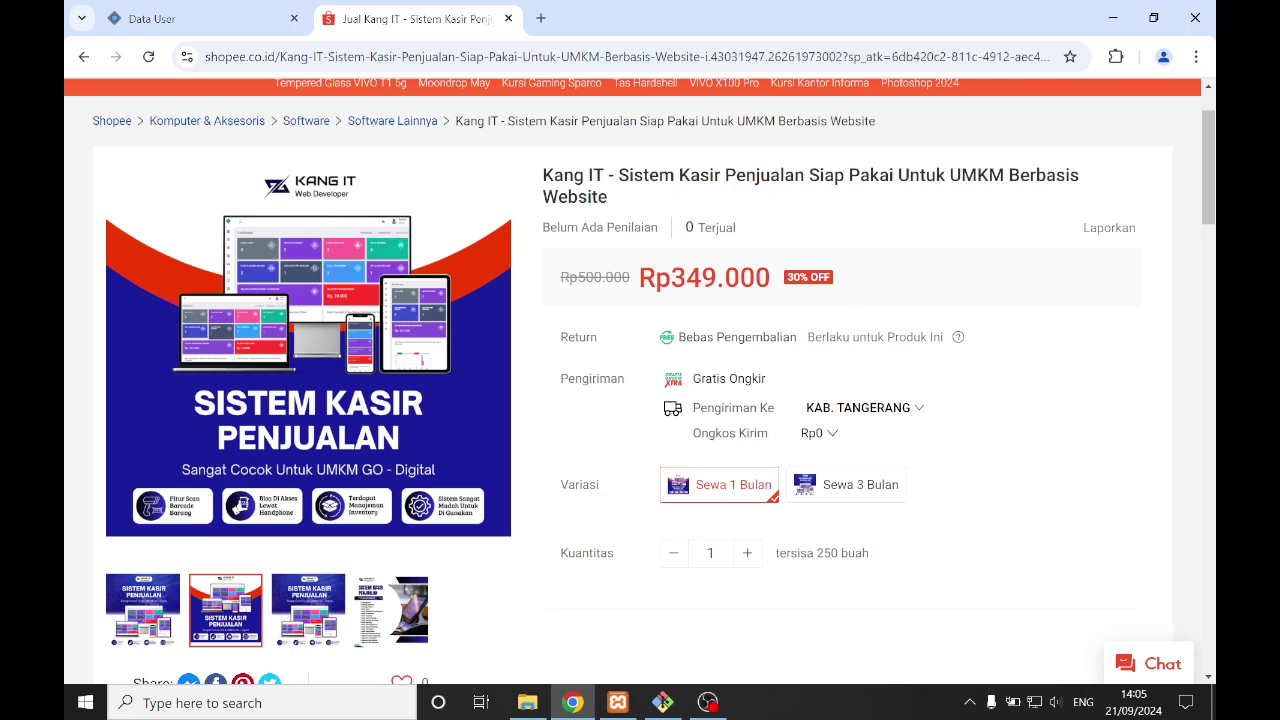
left_click(243, 12)
left_click(368, 24)
double_click(705, 278)
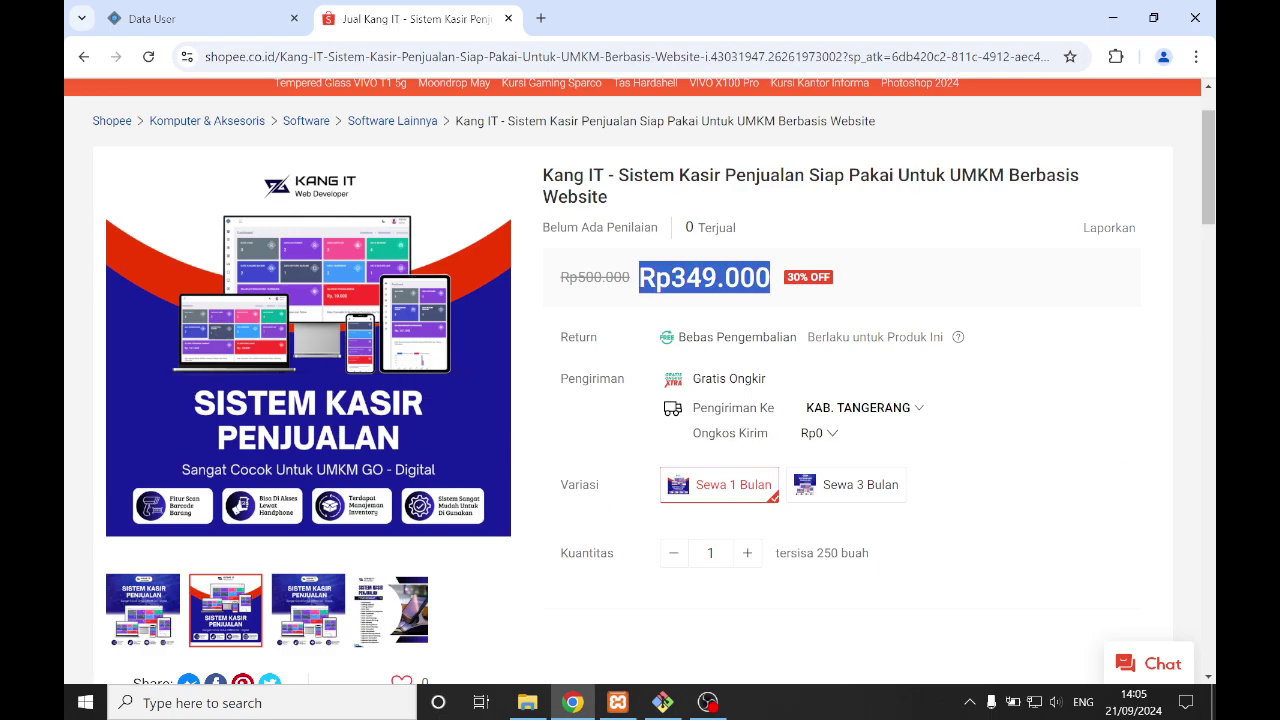
left_click(889, 282)
scroll(767, 298, "up", 1)
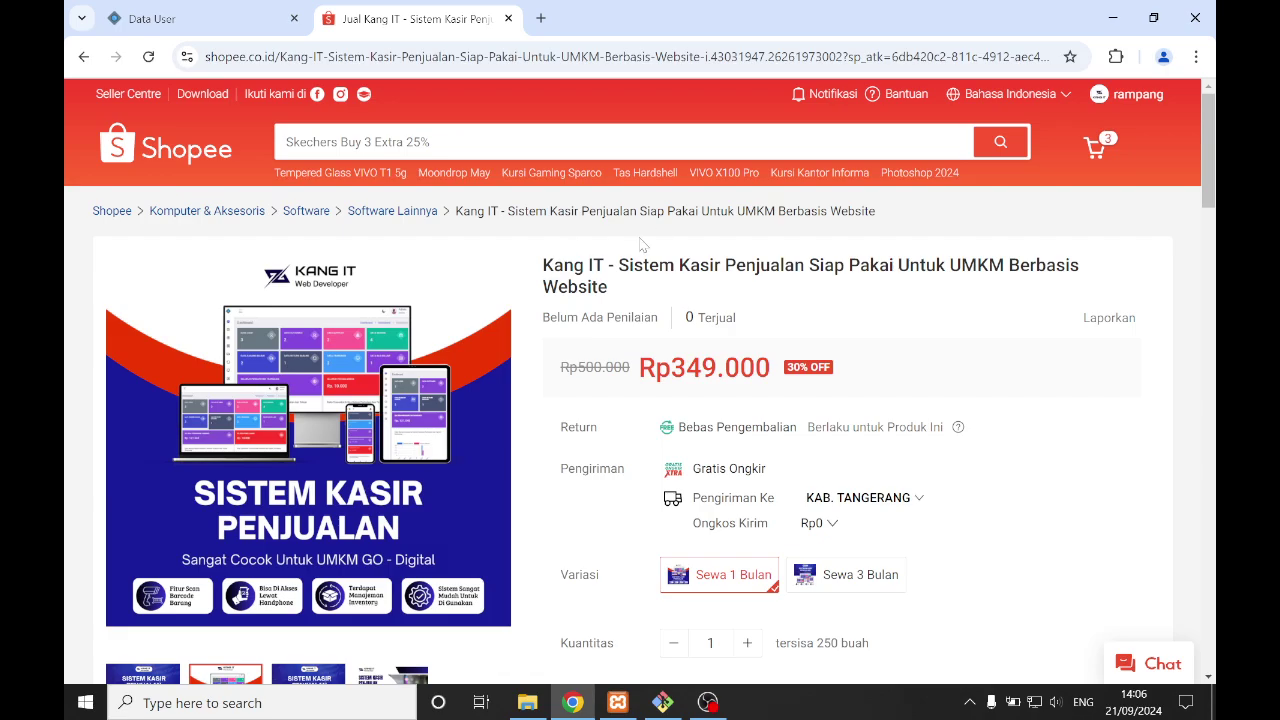
- Back in Sistem Kasir, open the payment methods list and point out Tunai and QRIS
left_click(236, 10)
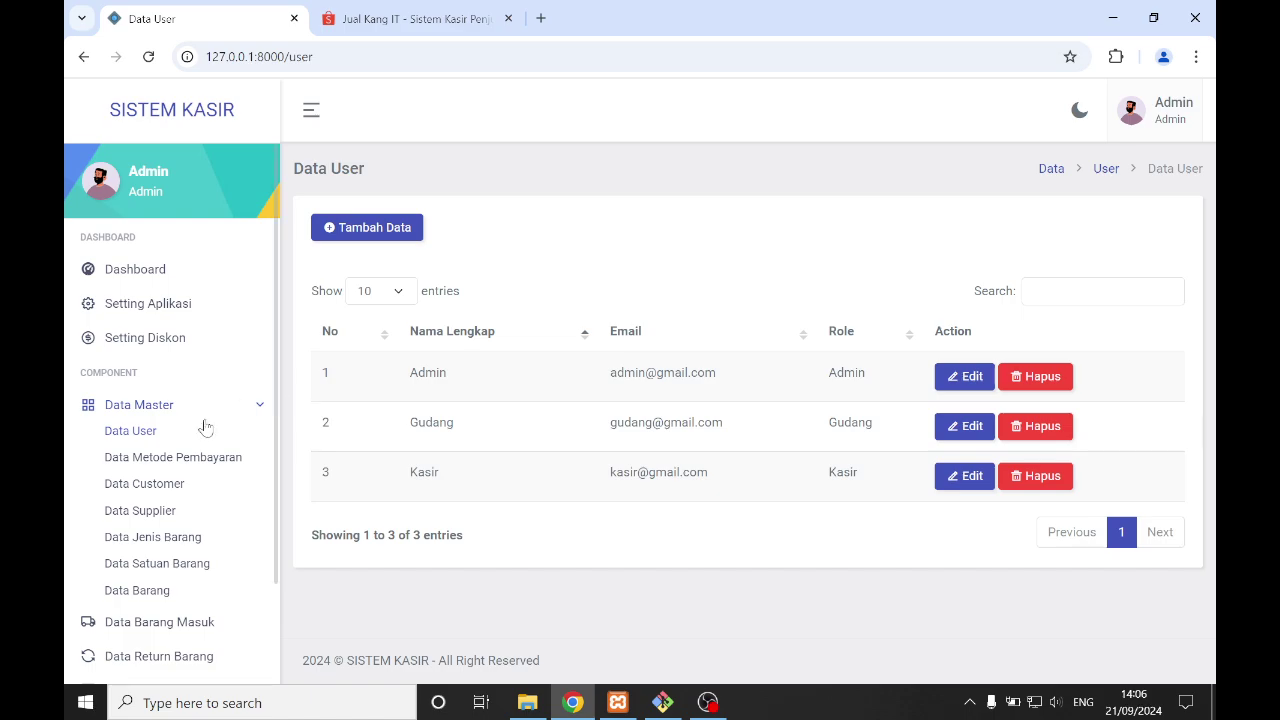
left_click(192, 457)
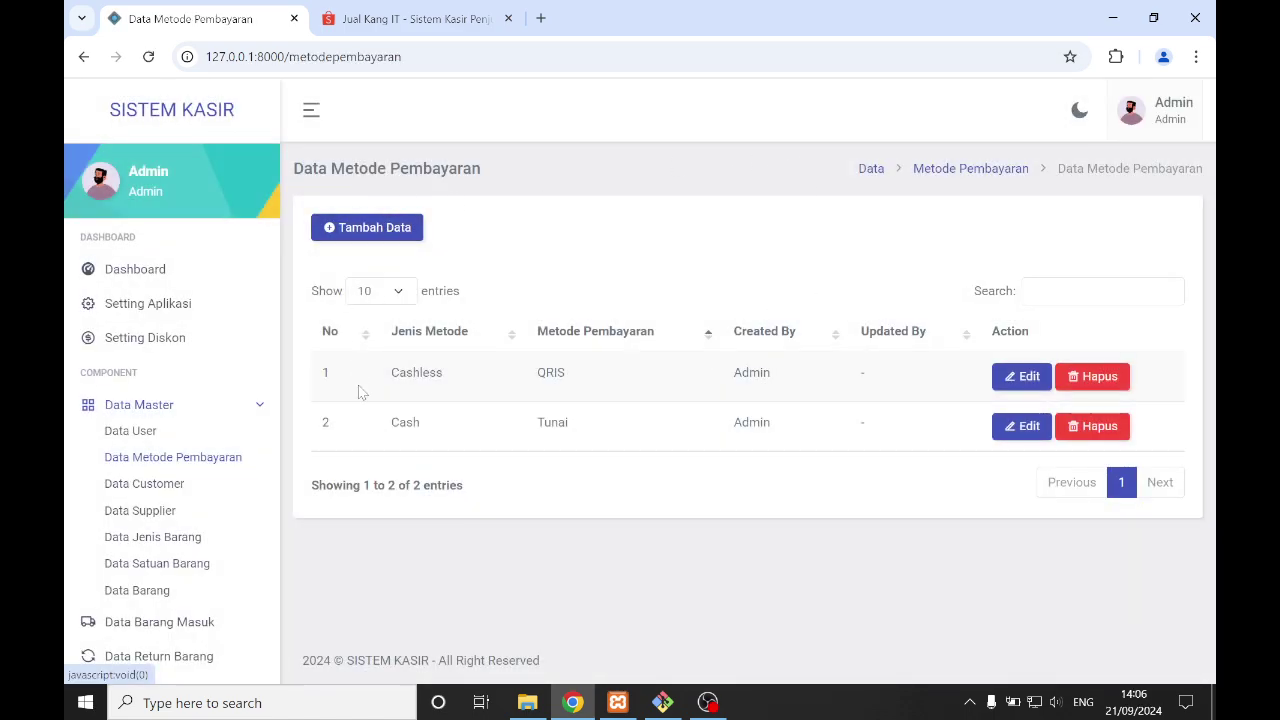
left_click_drag(514, 426, 632, 432)
left_click(664, 435)
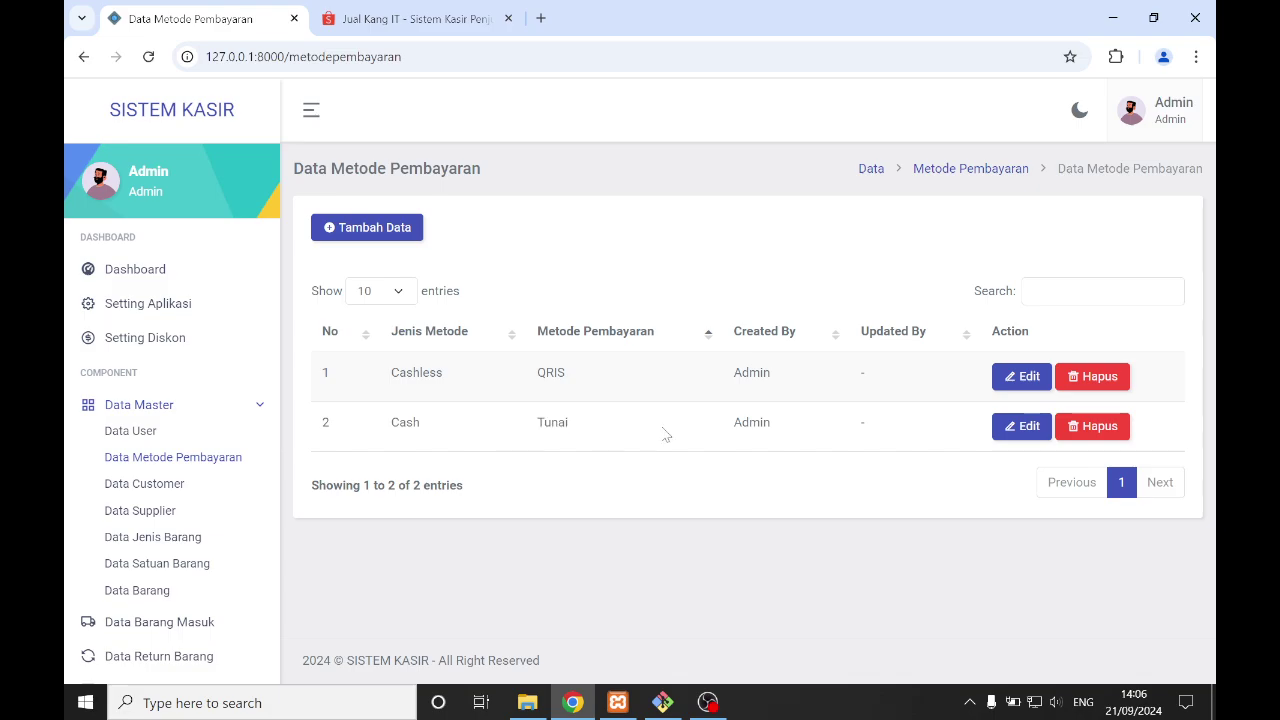
left_click_drag(540, 381, 616, 391)
left_click(630, 394)
- Try Cashless as a new payment method type, close without saving, then open Data Customer
left_click(374, 228)
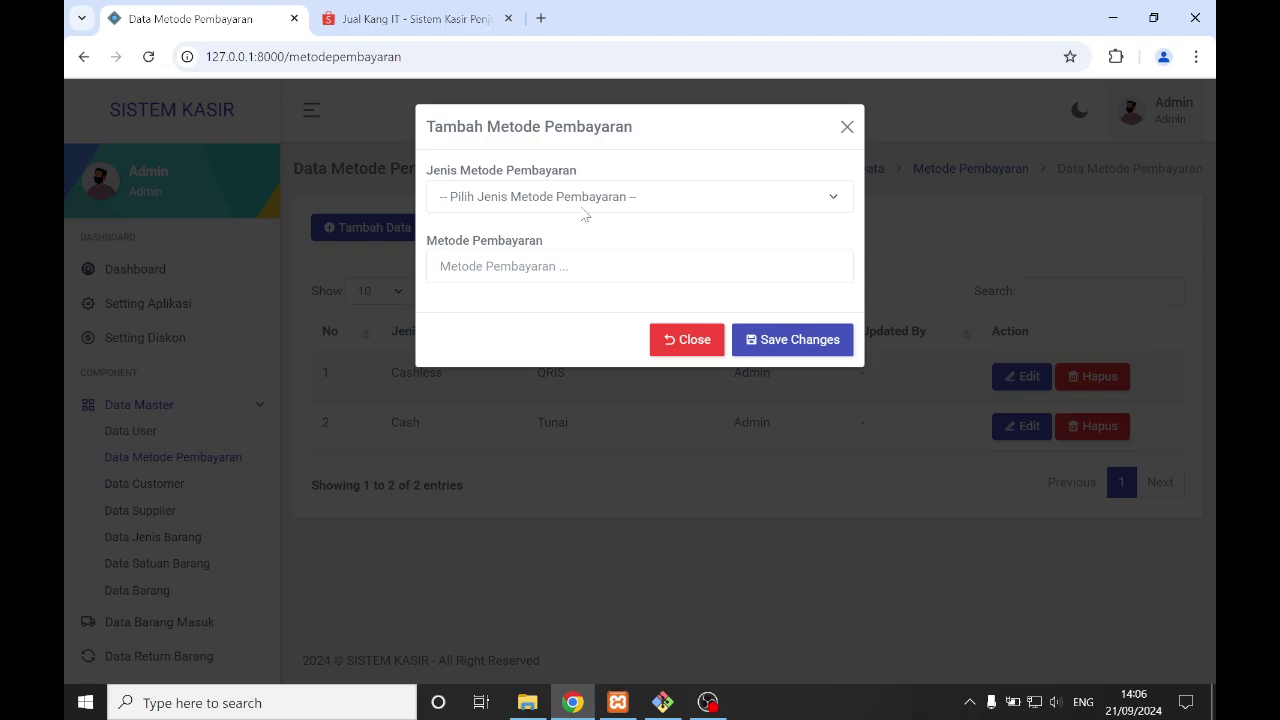
left_click(577, 199)
left_click(566, 226)
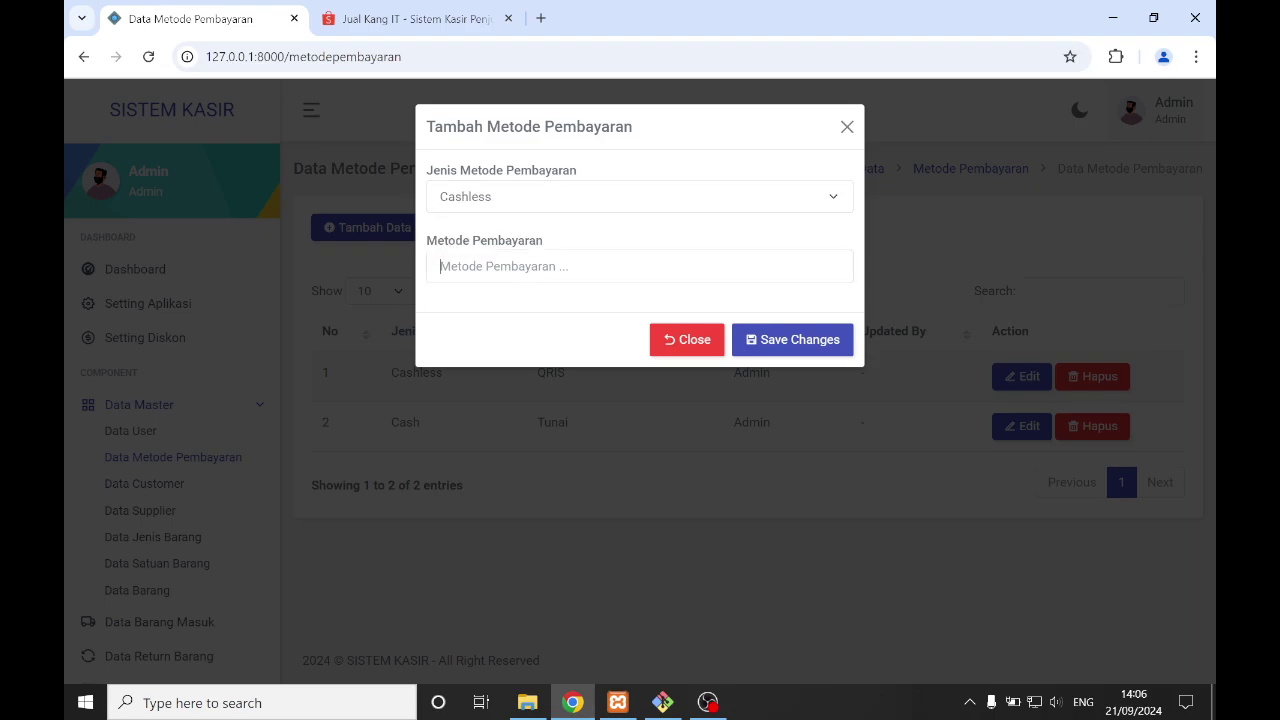
left_click(704, 342)
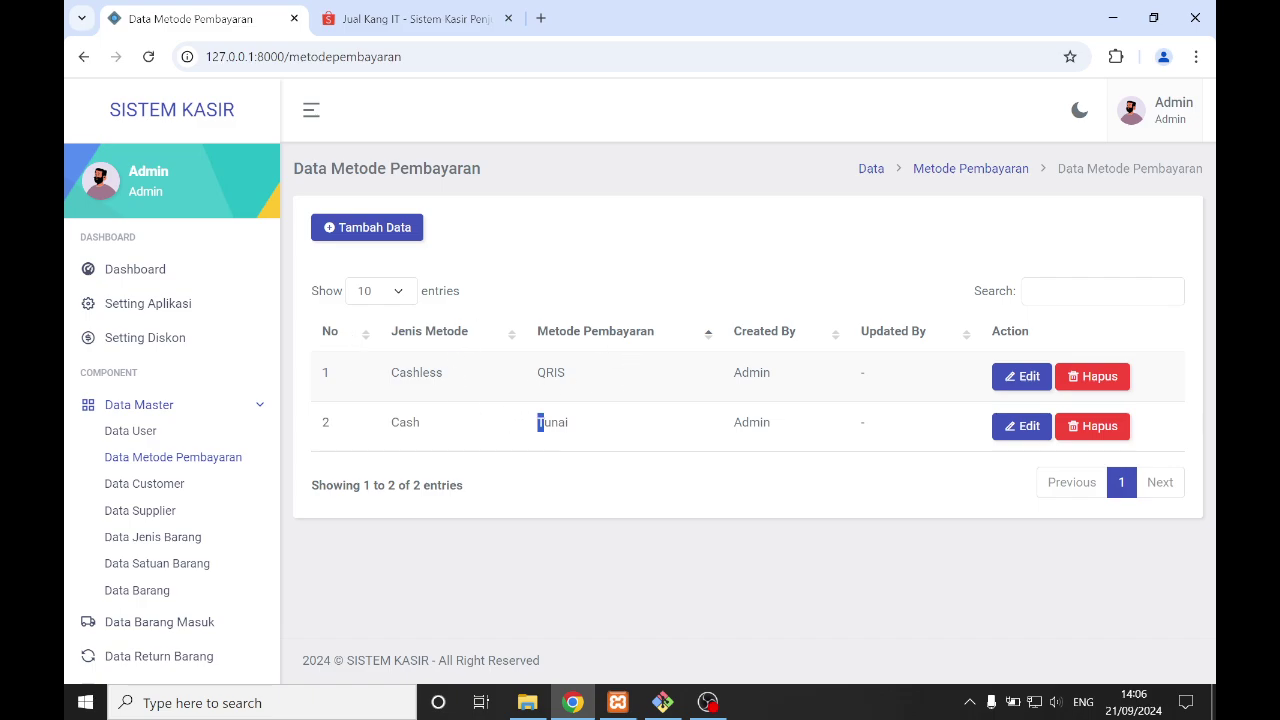
left_click_drag(545, 424, 643, 449)
left_click(643, 449)
left_click(148, 484)
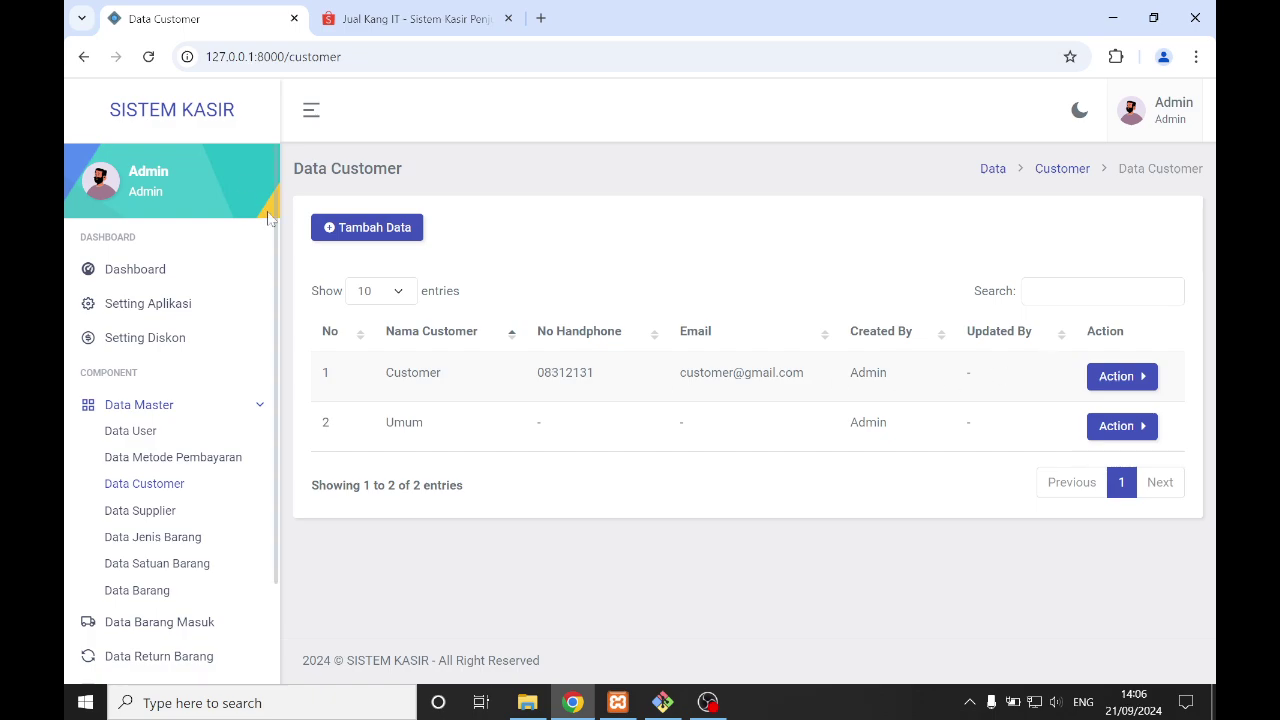
left_click(362, 228)
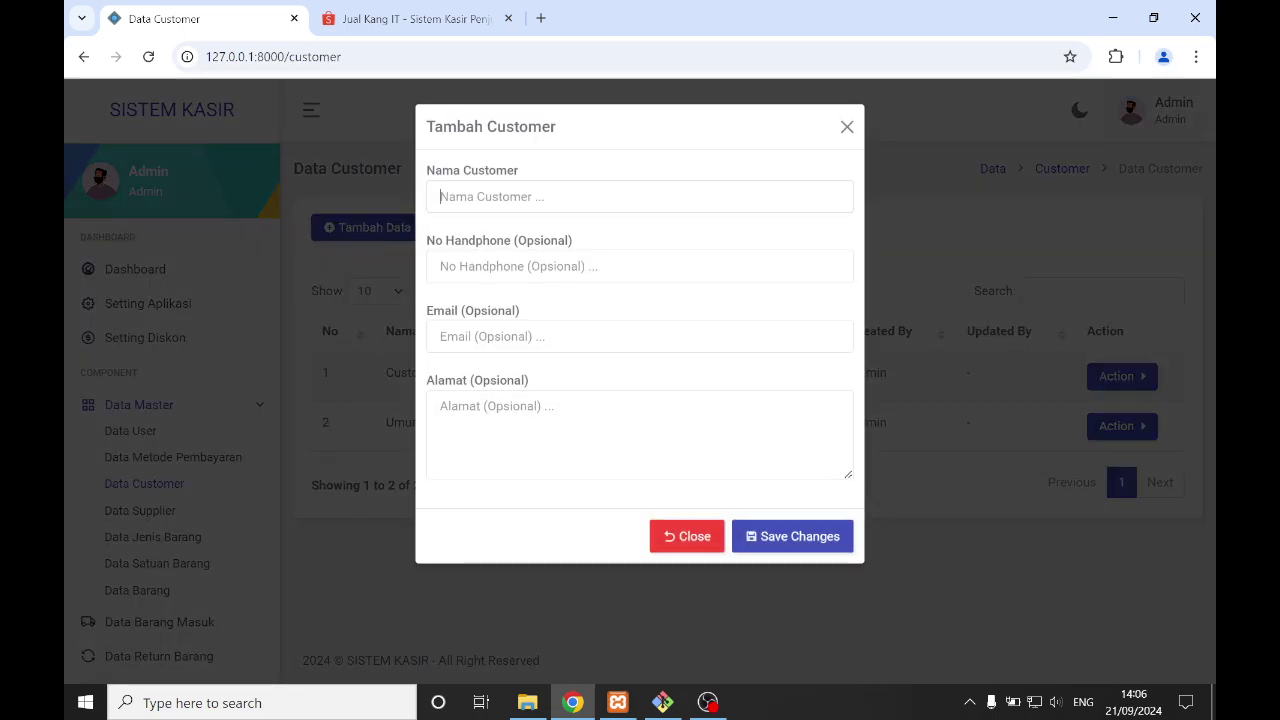
key("Return")
left_click(846, 127)
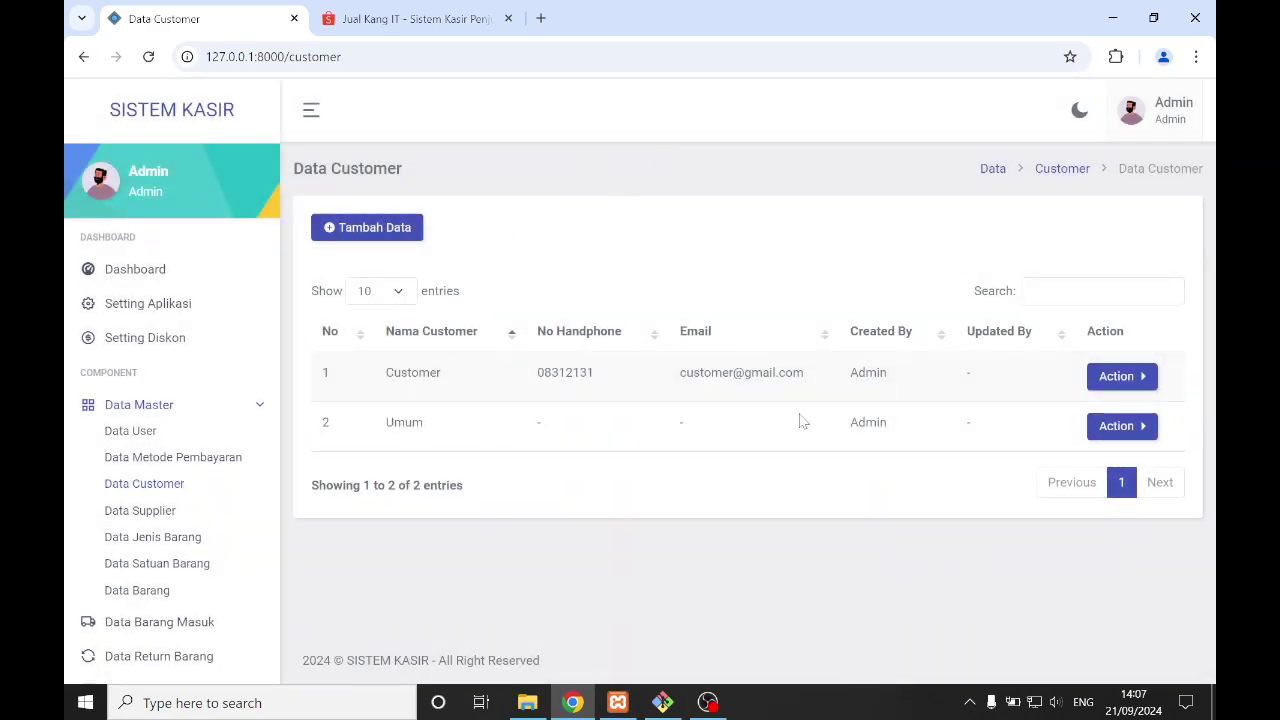
left_click_drag(381, 424, 484, 432)
left_click(484, 432)
left_click_drag(387, 423, 452, 430)
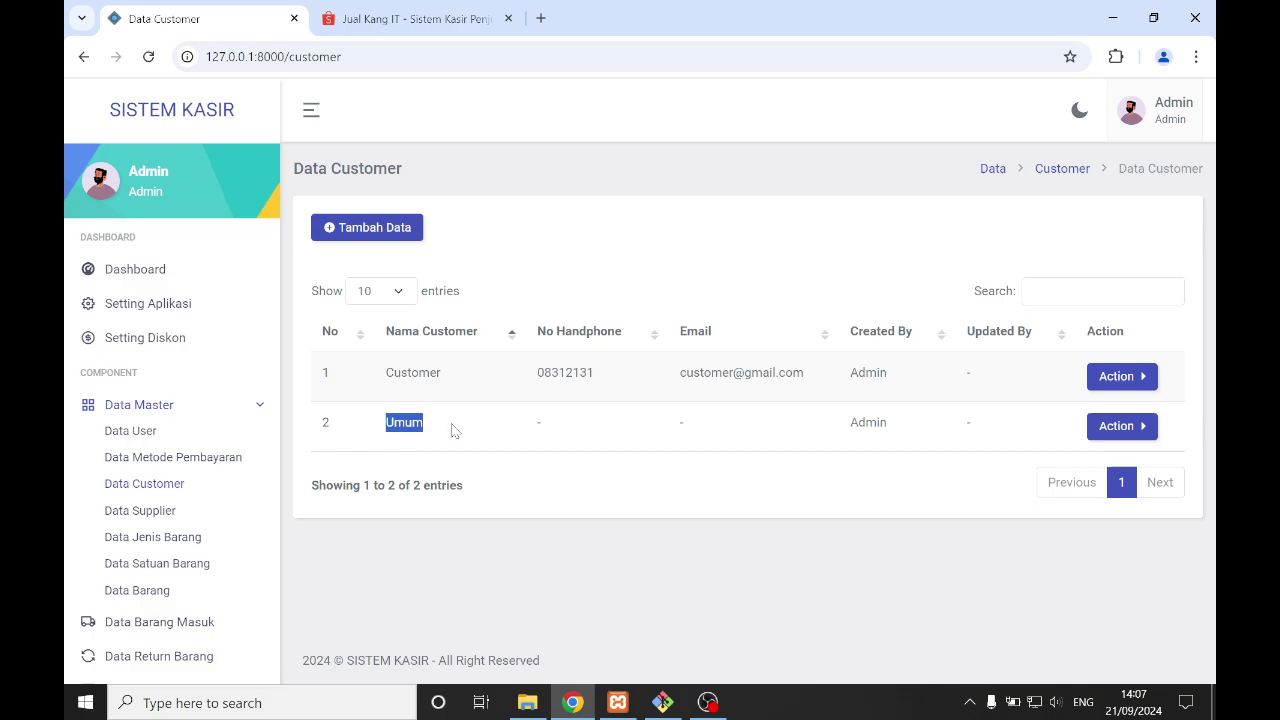
left_click(553, 224)
left_click_drag(386, 424, 405, 425)
left_click(448, 432)
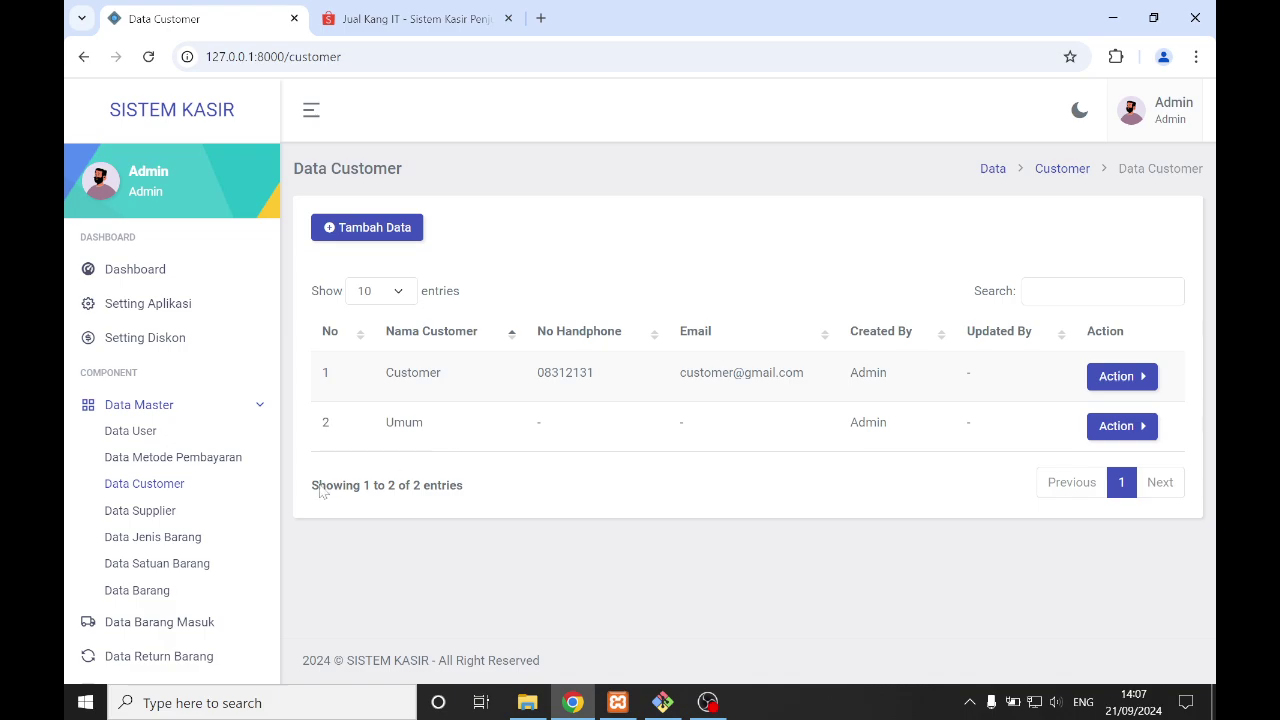
- Open Data Supplier, view and close its Tambah Data form, then go to Data Jenis Barang
left_click(147, 521)
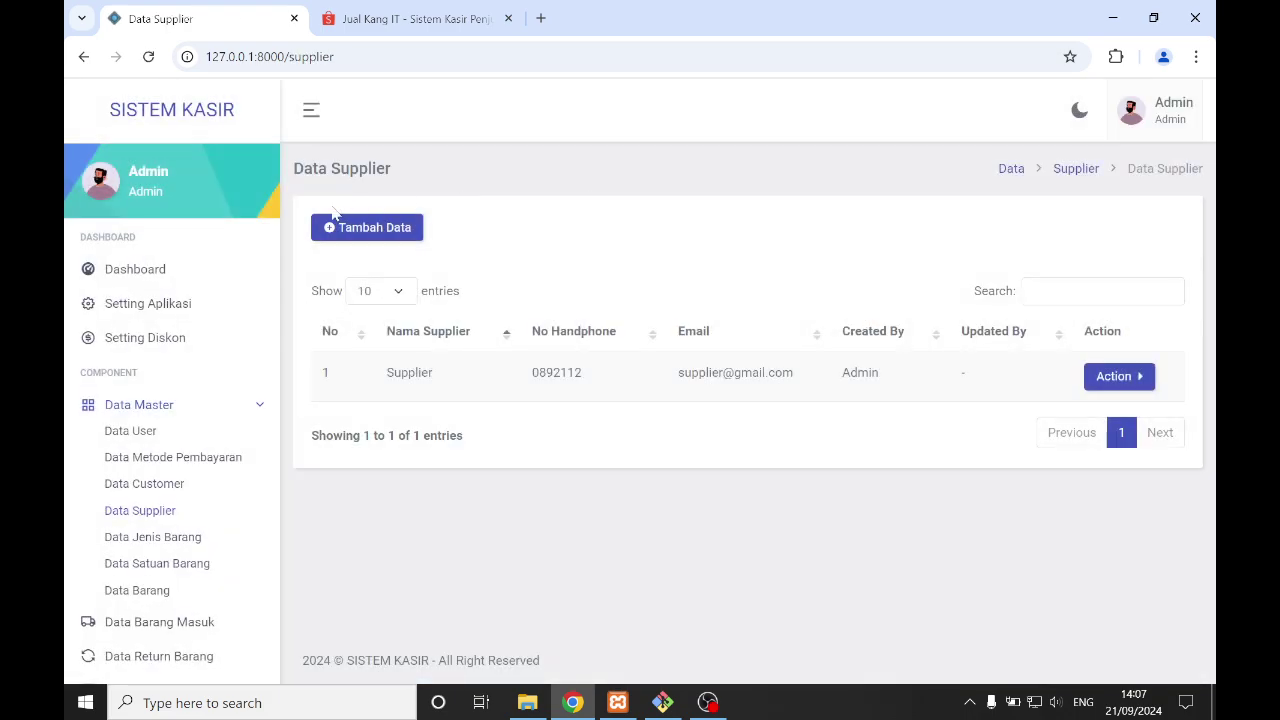
left_click(330, 234)
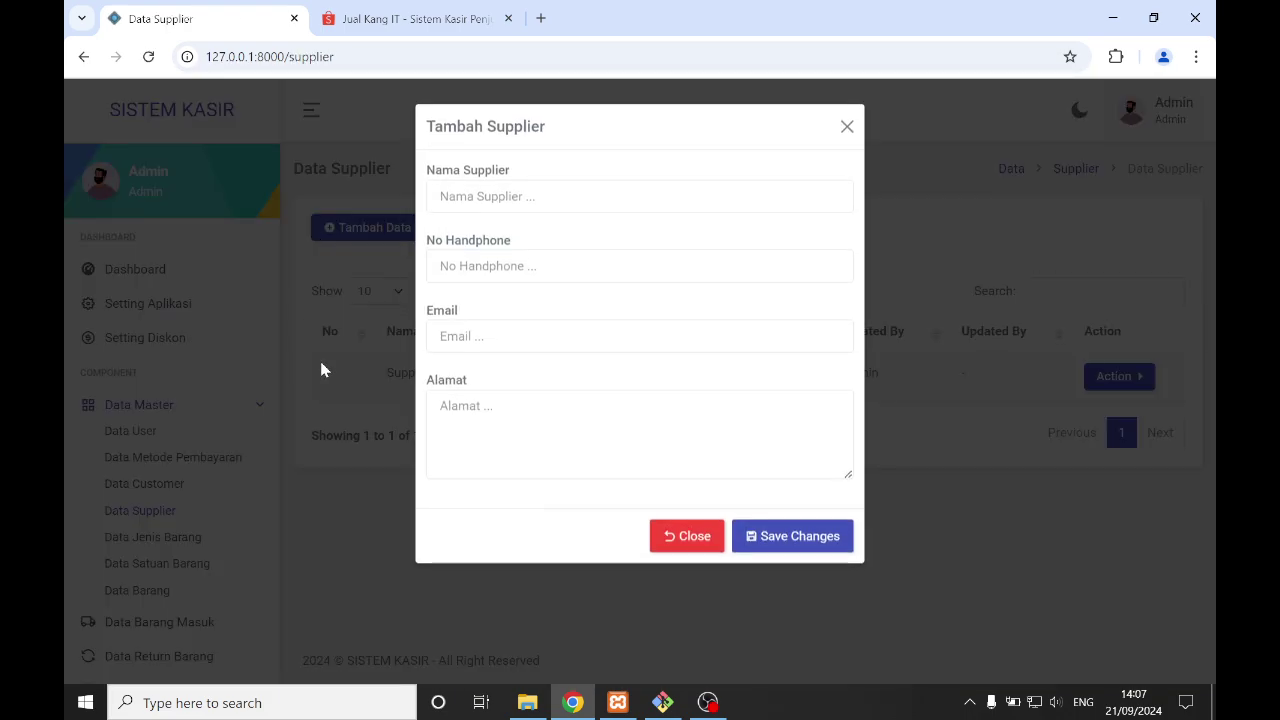
left_click(847, 130)
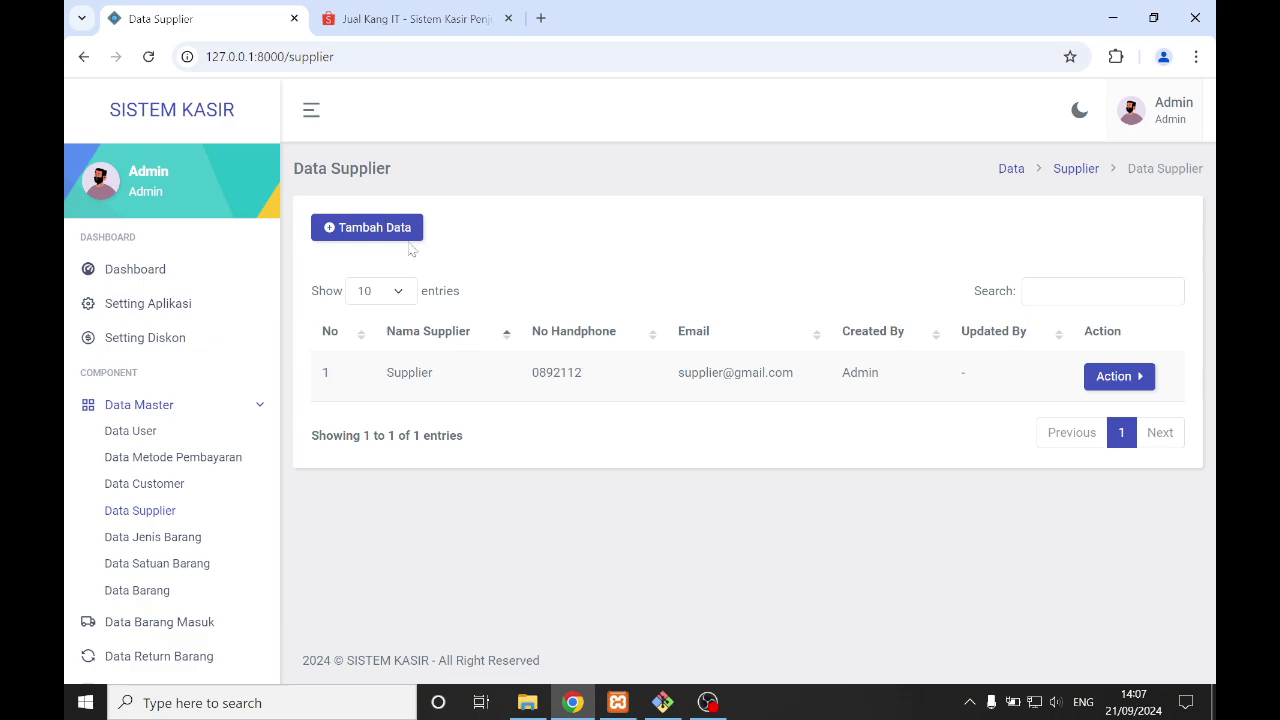
left_click(170, 406)
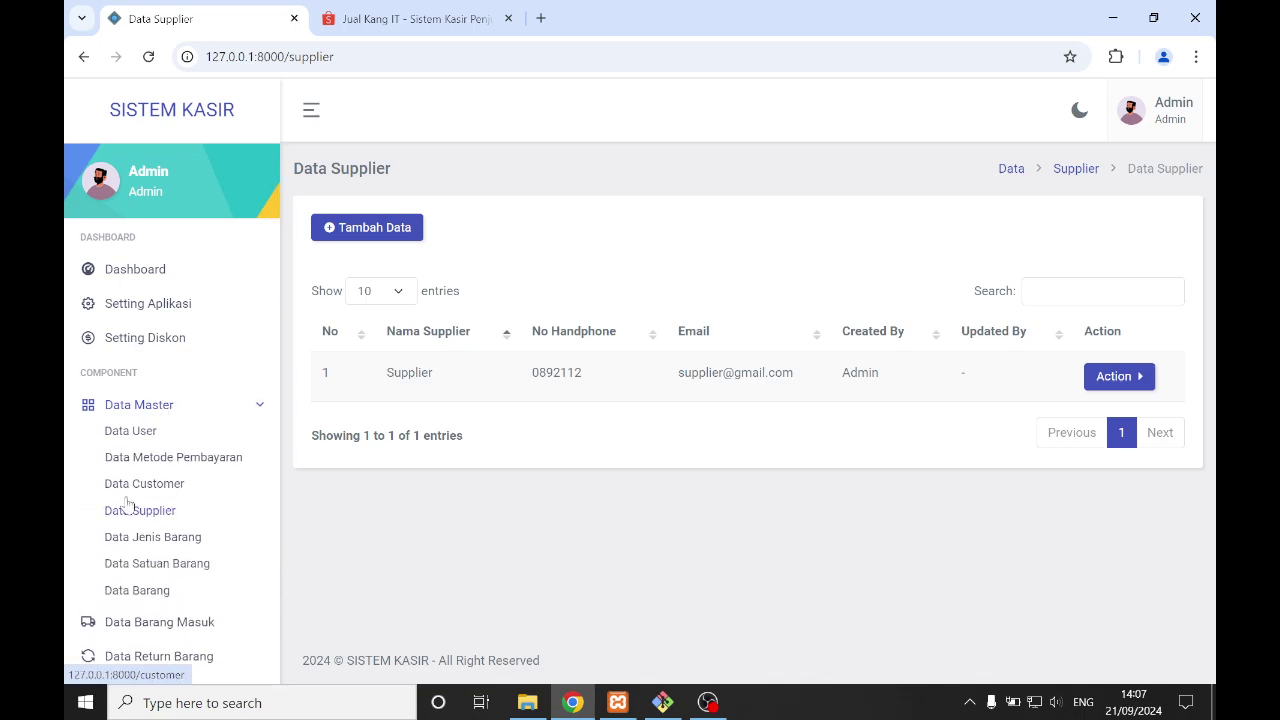
left_click(170, 537)
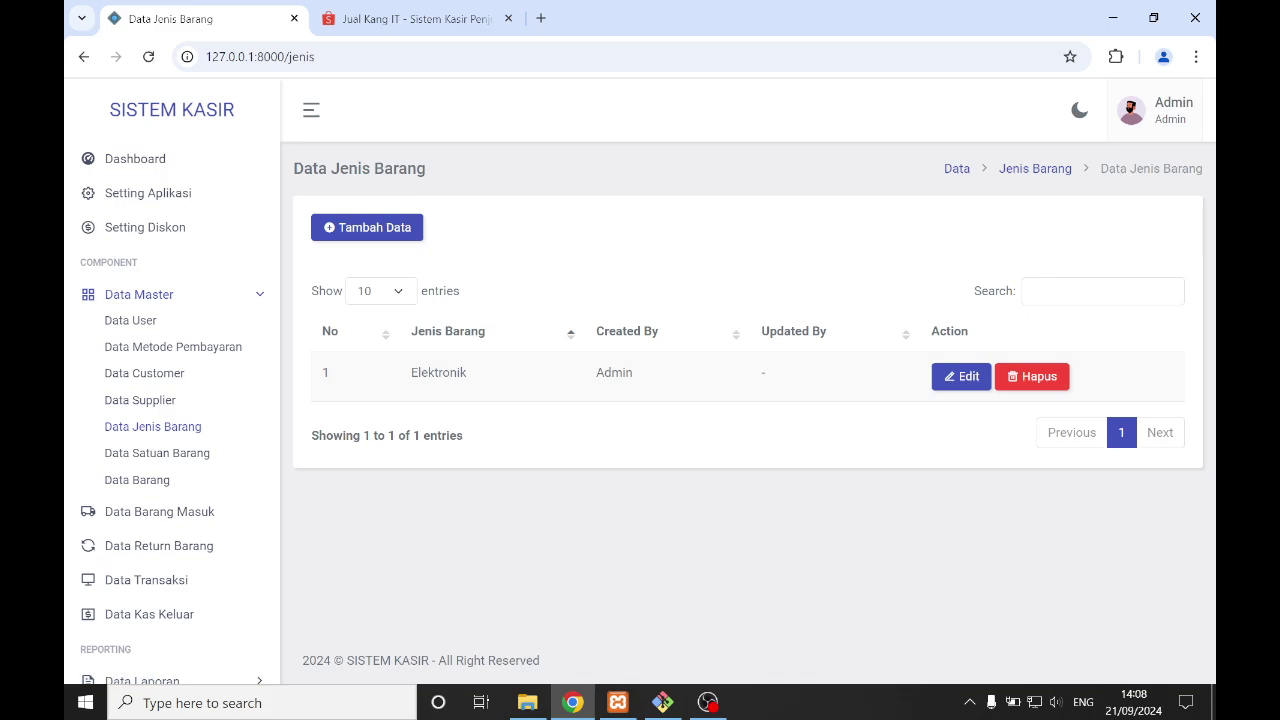
- Point out the Elektronik category, then open Data Satuan Barang and highlight units BOX and PCS
left_click_drag(413, 376, 500, 376)
left_click(530, 378)
left_click(166, 460)
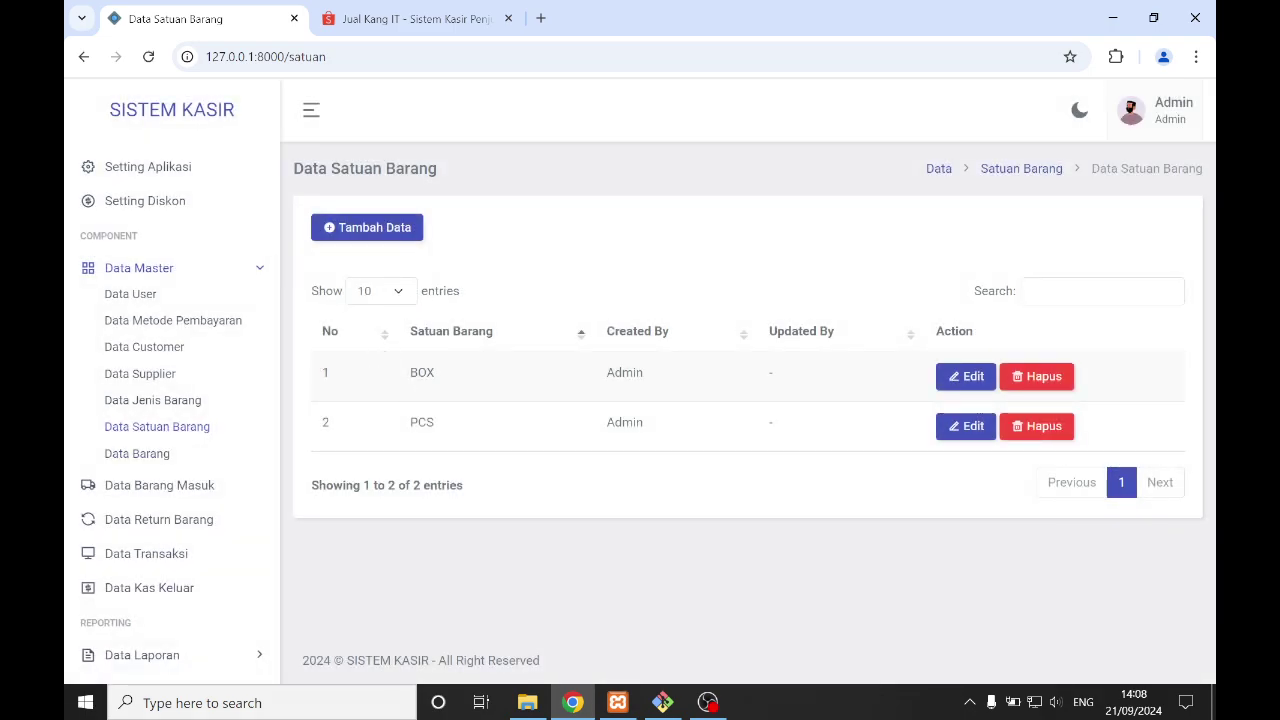
left_click_drag(410, 373, 451, 375)
left_click_drag(418, 422, 459, 423)
left_click(477, 419)
double_click(454, 385)
left_click(492, 389)
left_click_drag(402, 426, 505, 436)
left_click(496, 436)
left_click_drag(395, 436, 514, 440)
left_click(527, 444)
- Open Data Barang, check the Pilih Aksi options, and scroll the four-item table sideways
left_click_drag(404, 432, 455, 433)
left_click(520, 245)
left_click(170, 453)
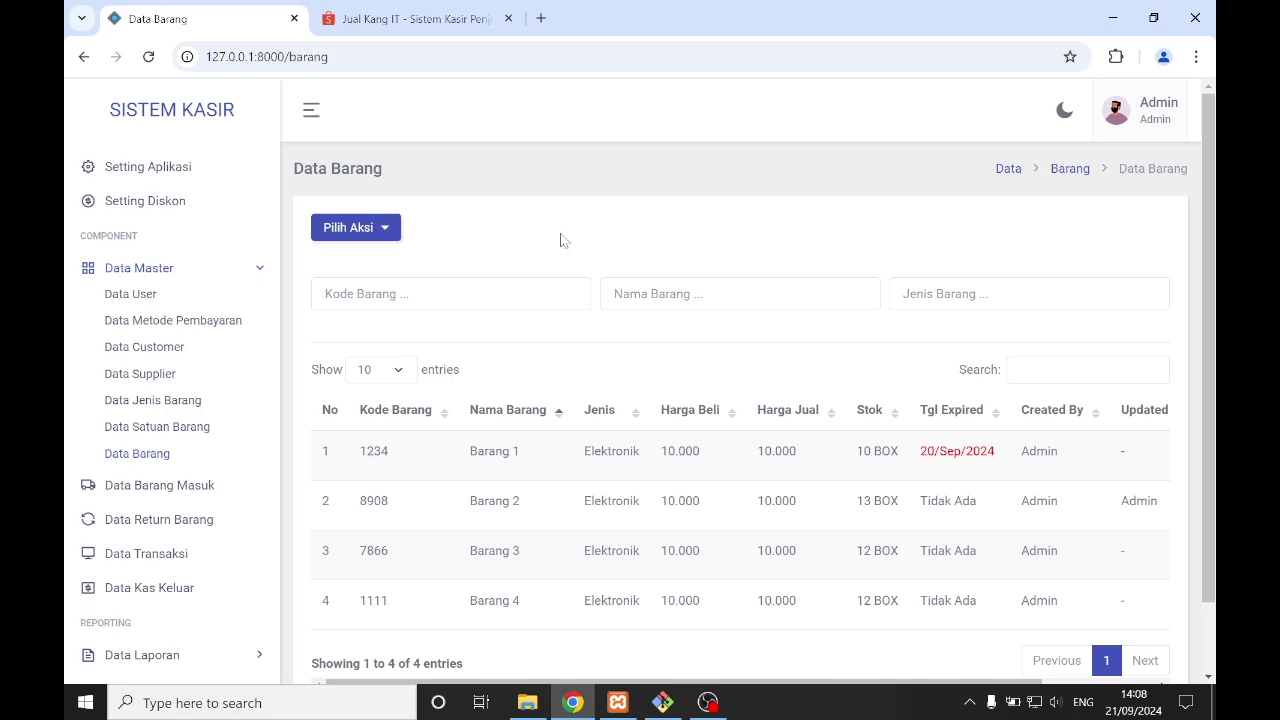
left_click(387, 236)
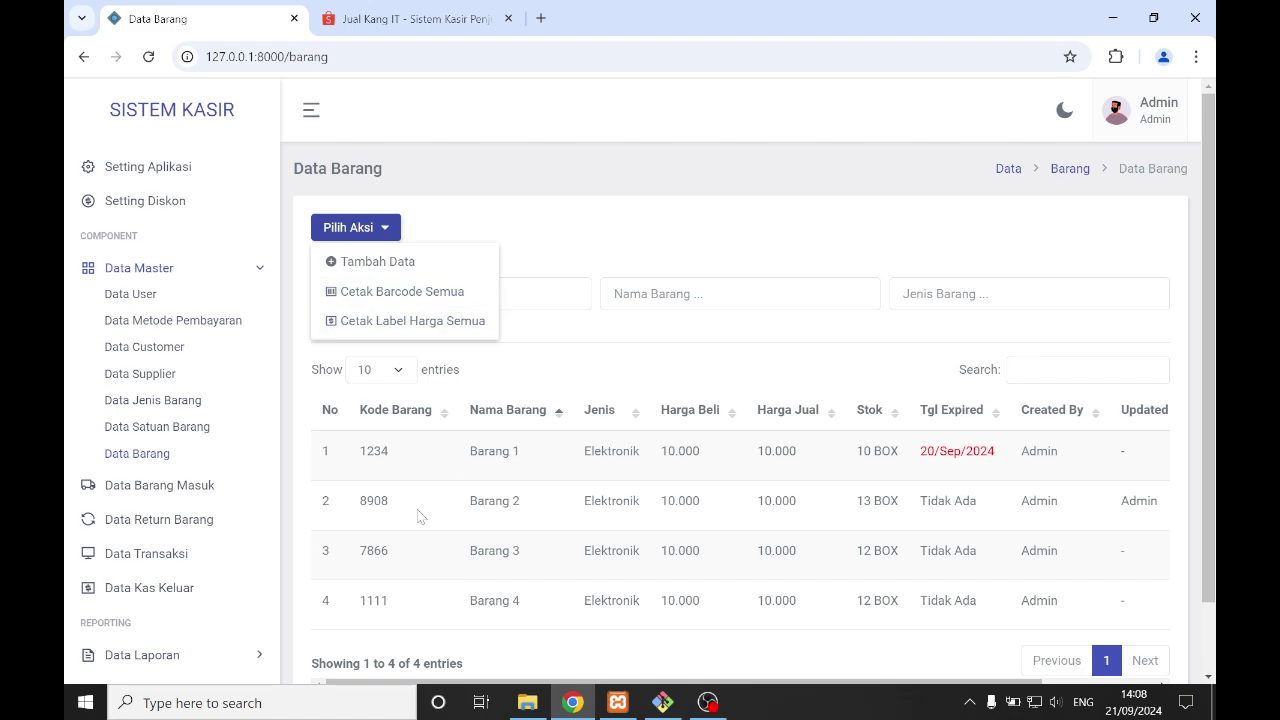
left_click(670, 246)
scroll(558, 375, "down", 1)
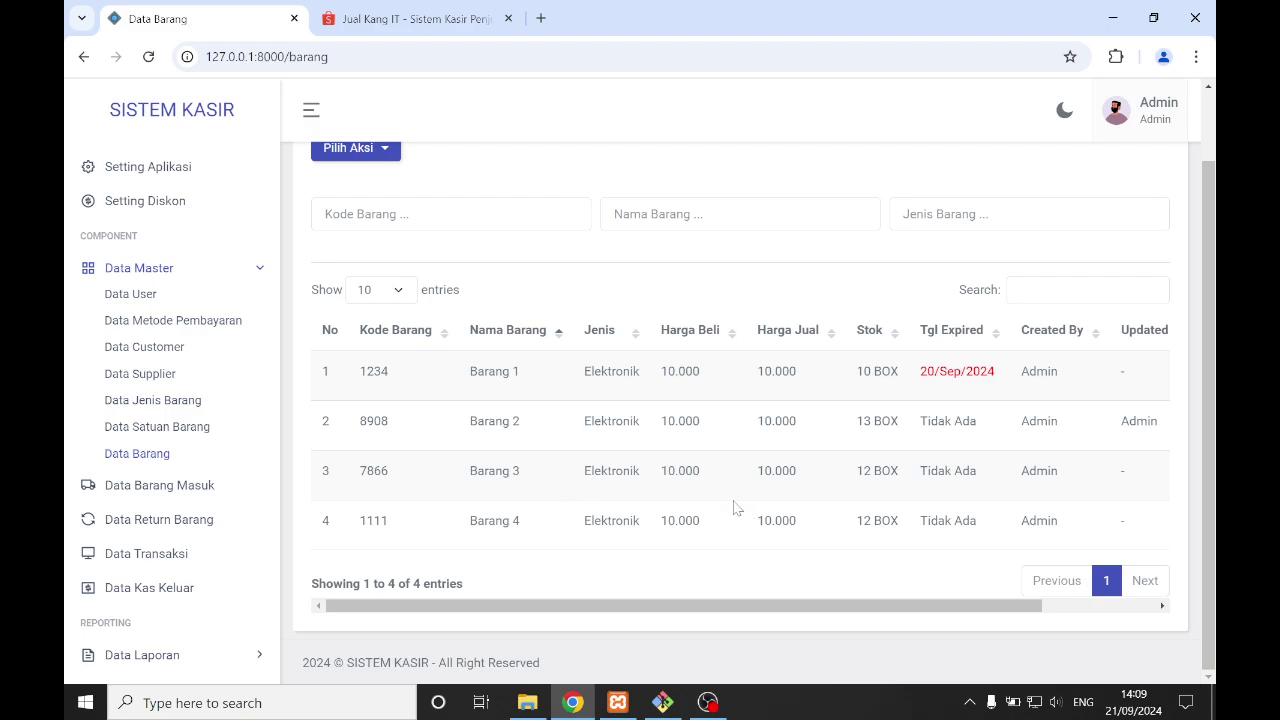
left_click_drag(671, 606, 723, 605)
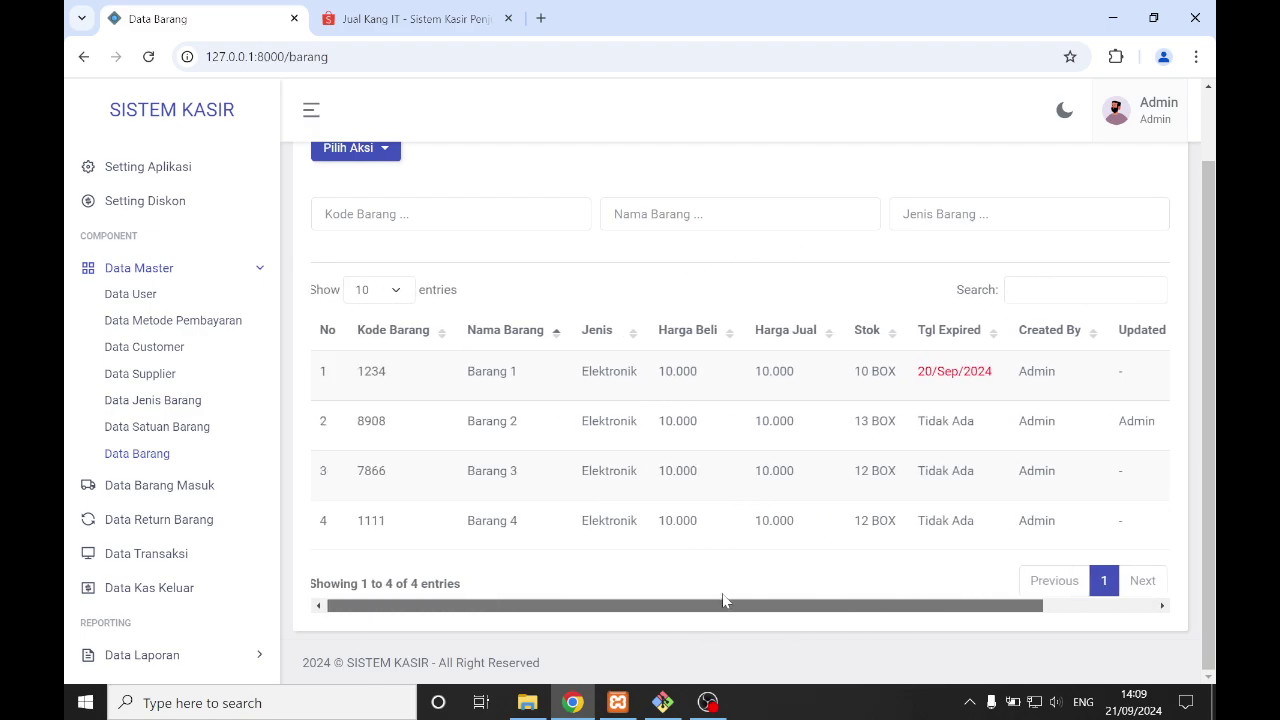
scroll(408, 292, "up", 1)
left_click(376, 228)
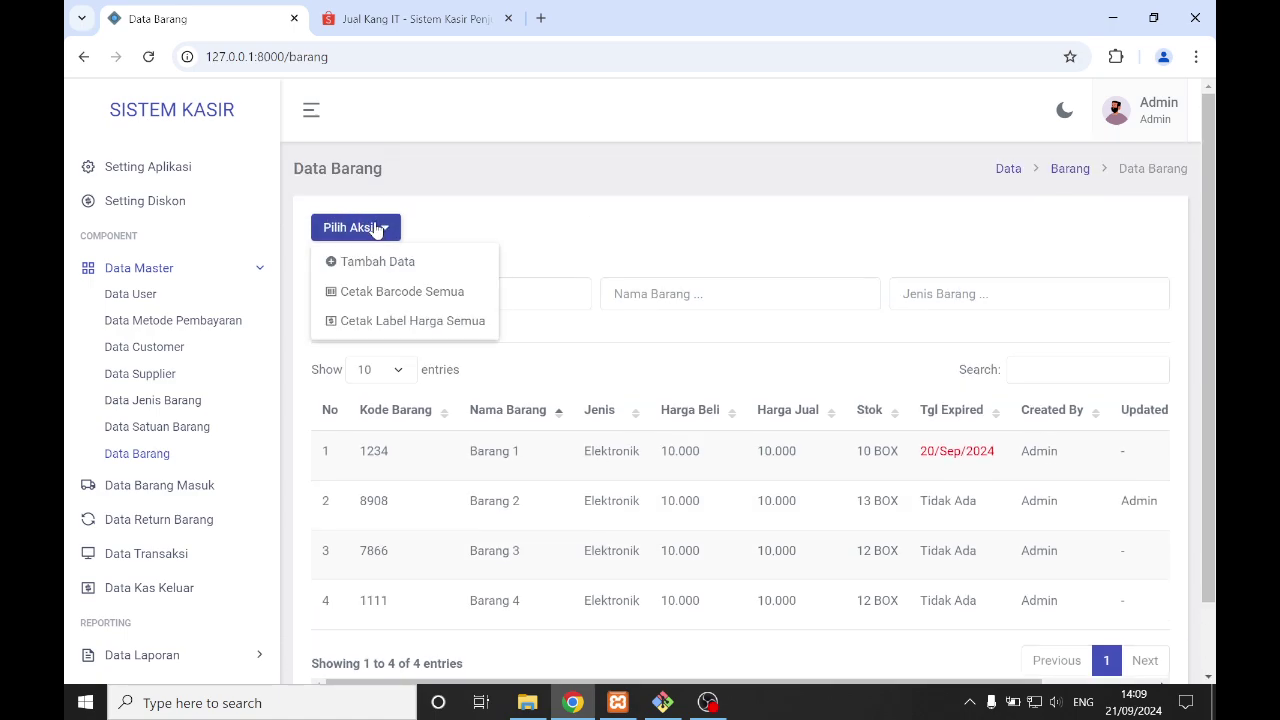
left_click(488, 218)
left_click(682, 294)
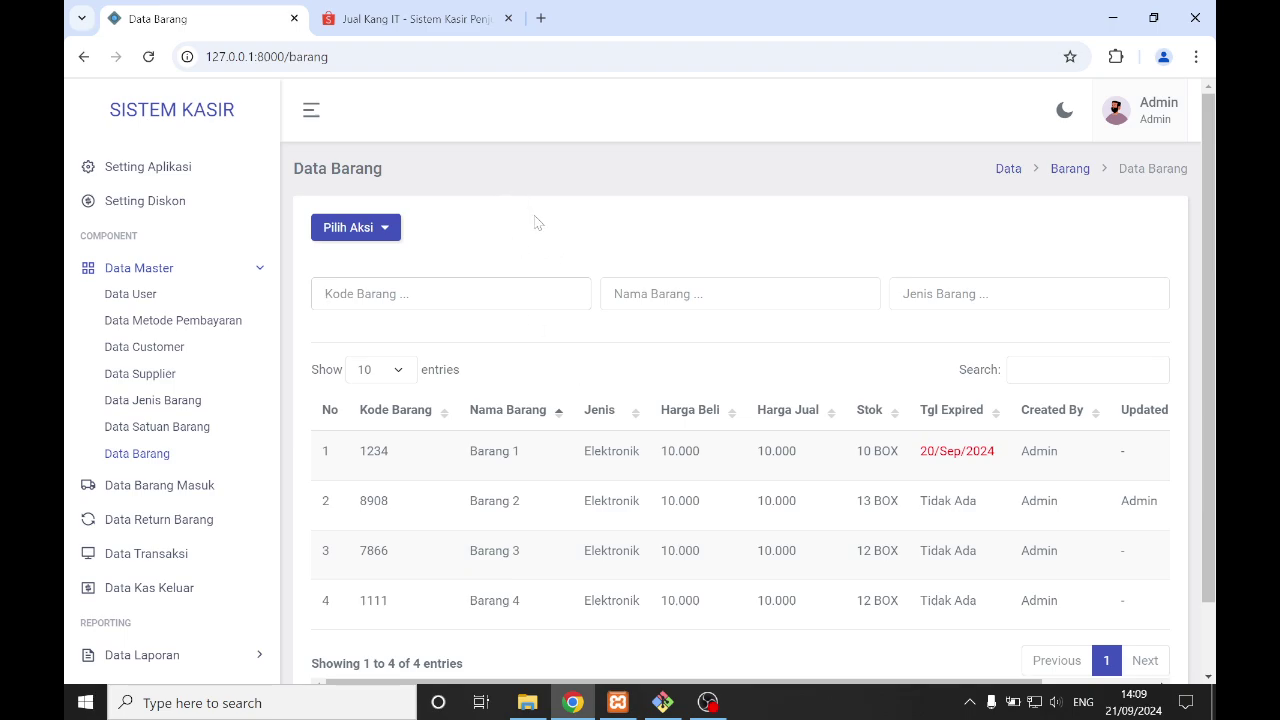
type("1234")
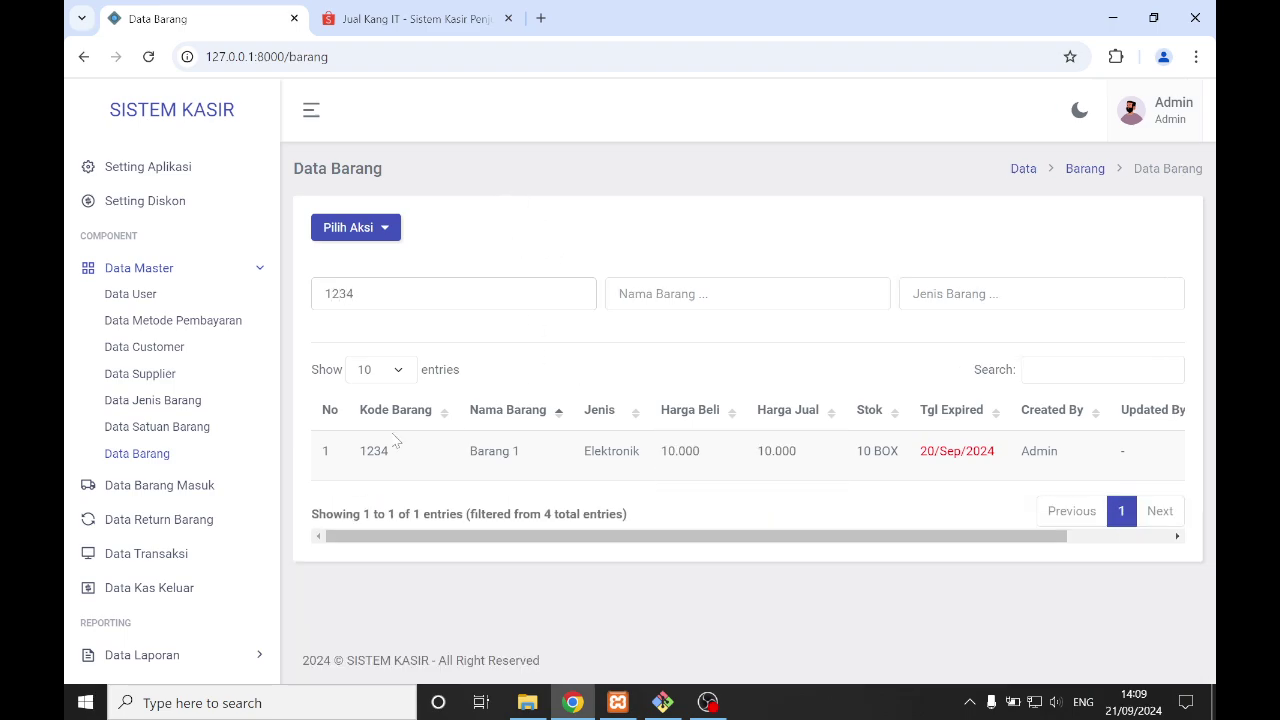
left_click_drag(360, 451, 463, 454)
left_click_drag(366, 294, 312, 276)
key("BackSpace")
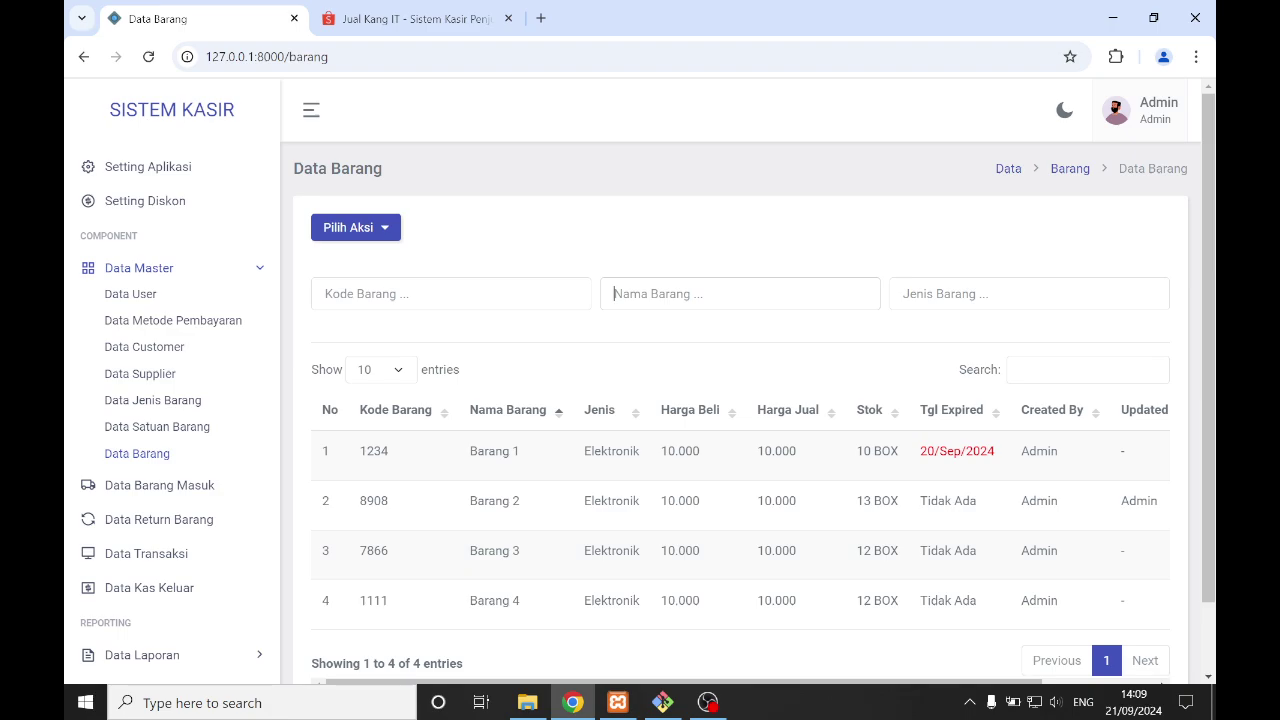
type("barang 1")
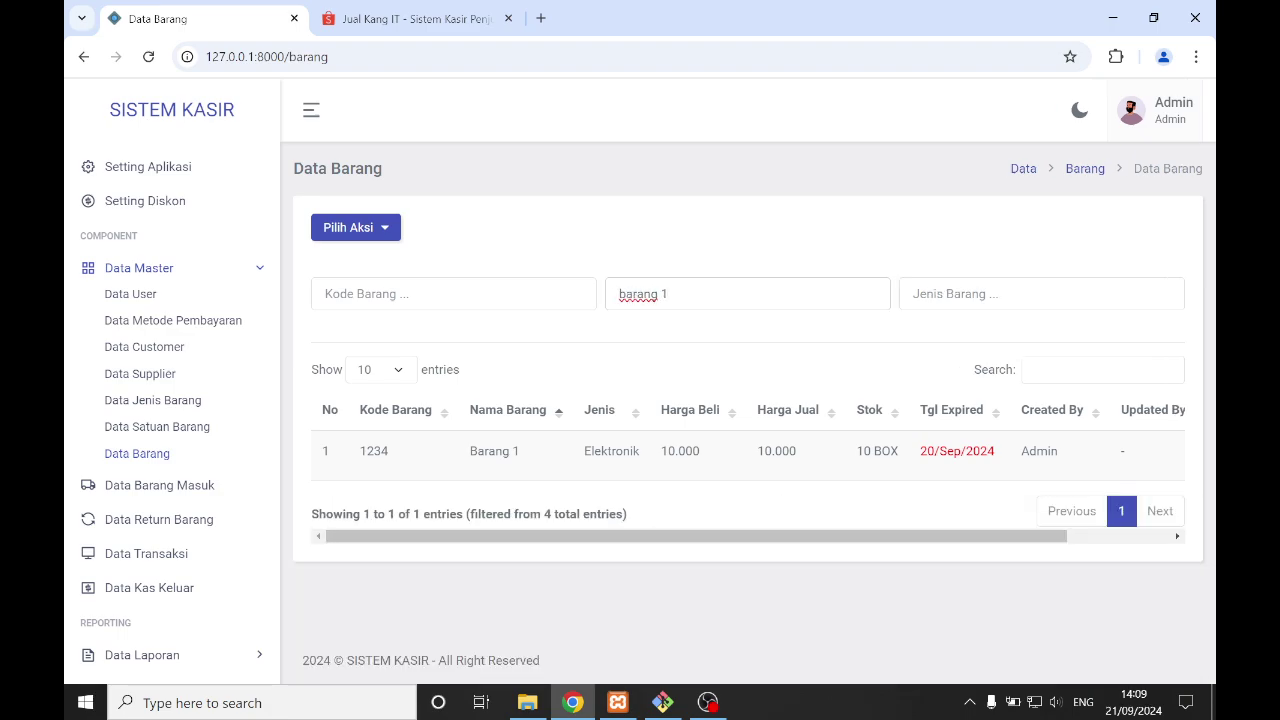
key("ctrl+a")
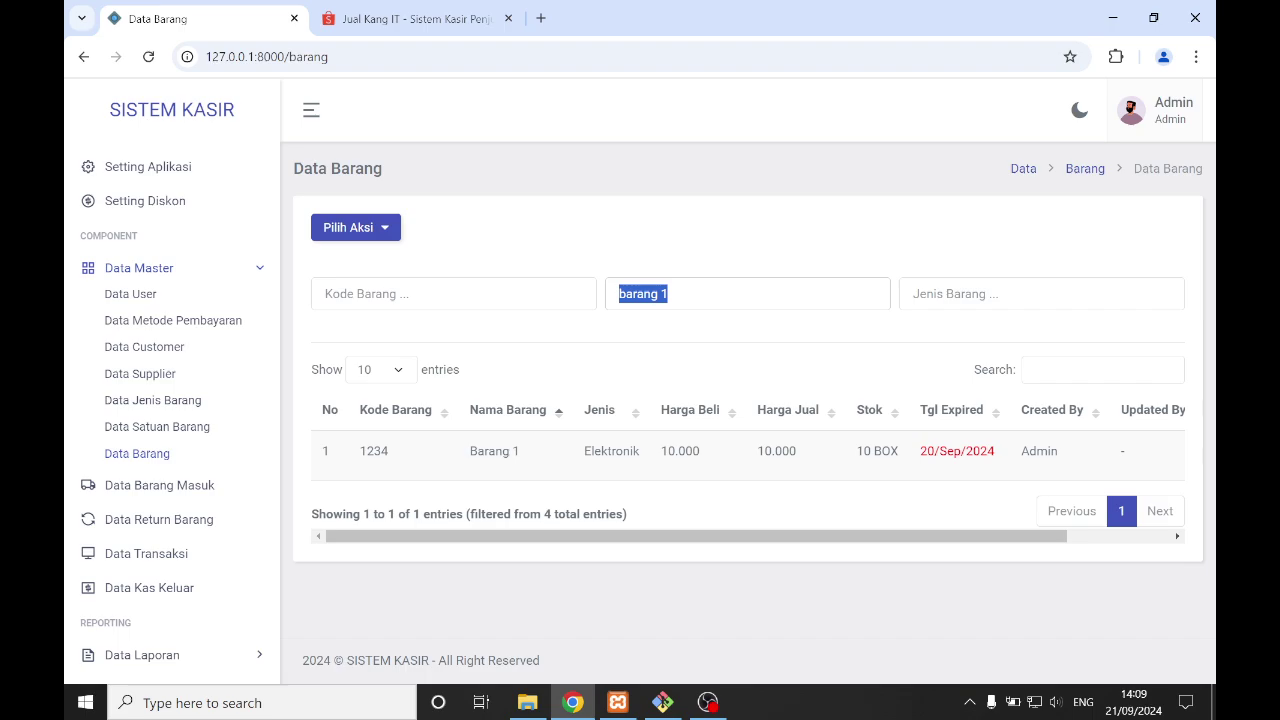
key("BackSpace")
key("Tab")
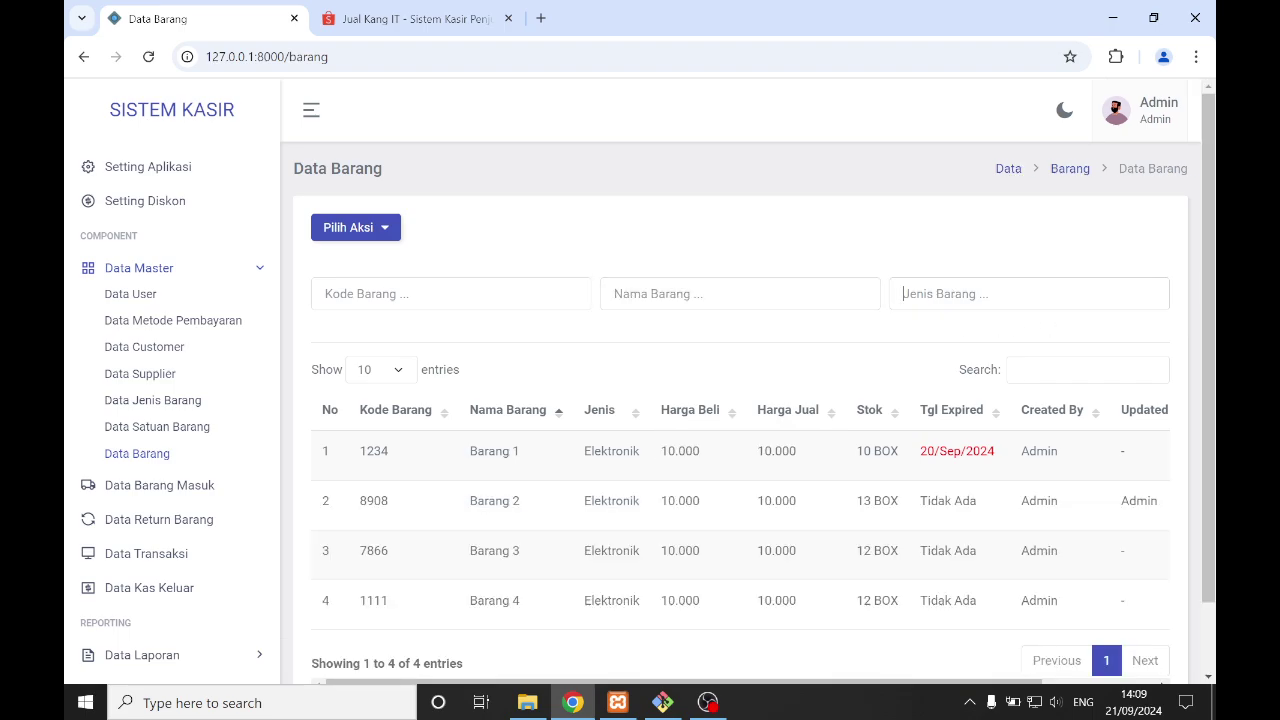
type("re")
key("BackSpace")
key("BackSpace")
type("el")
key("BackSpace")
key("BackSpace")
scroll(500, 510, "down", 1)
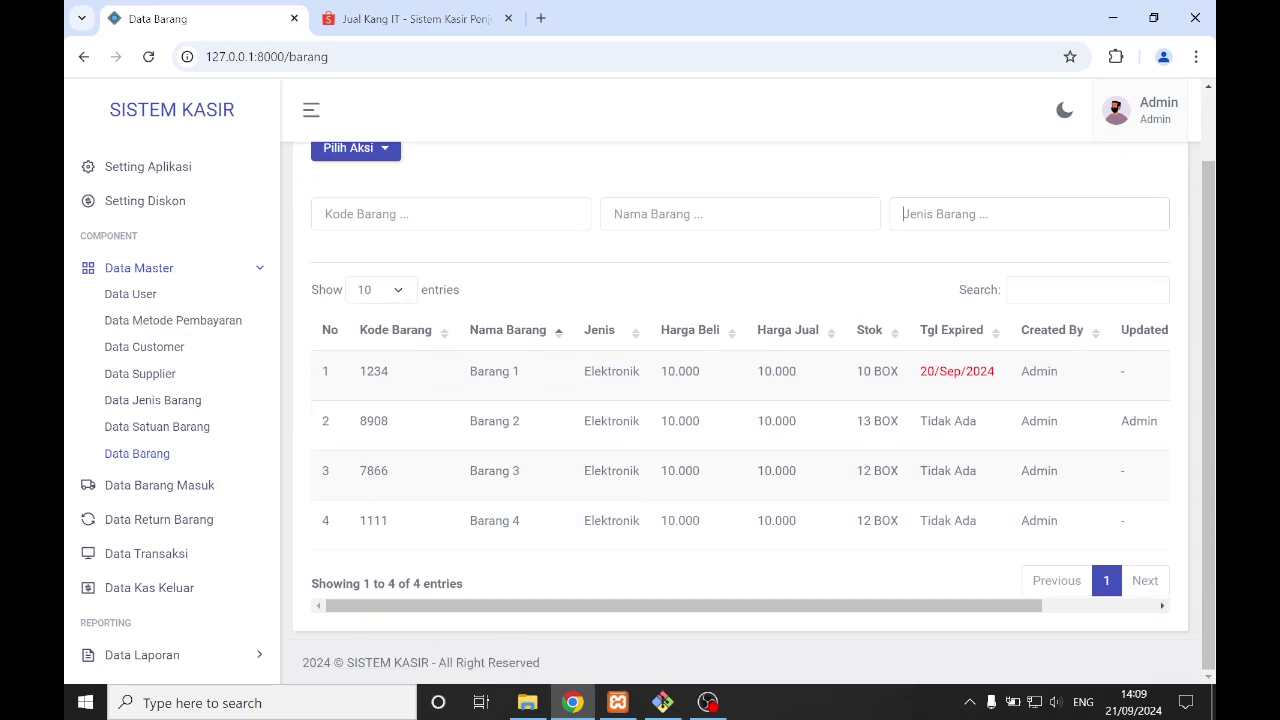
left_click_drag(874, 371, 1006, 372)
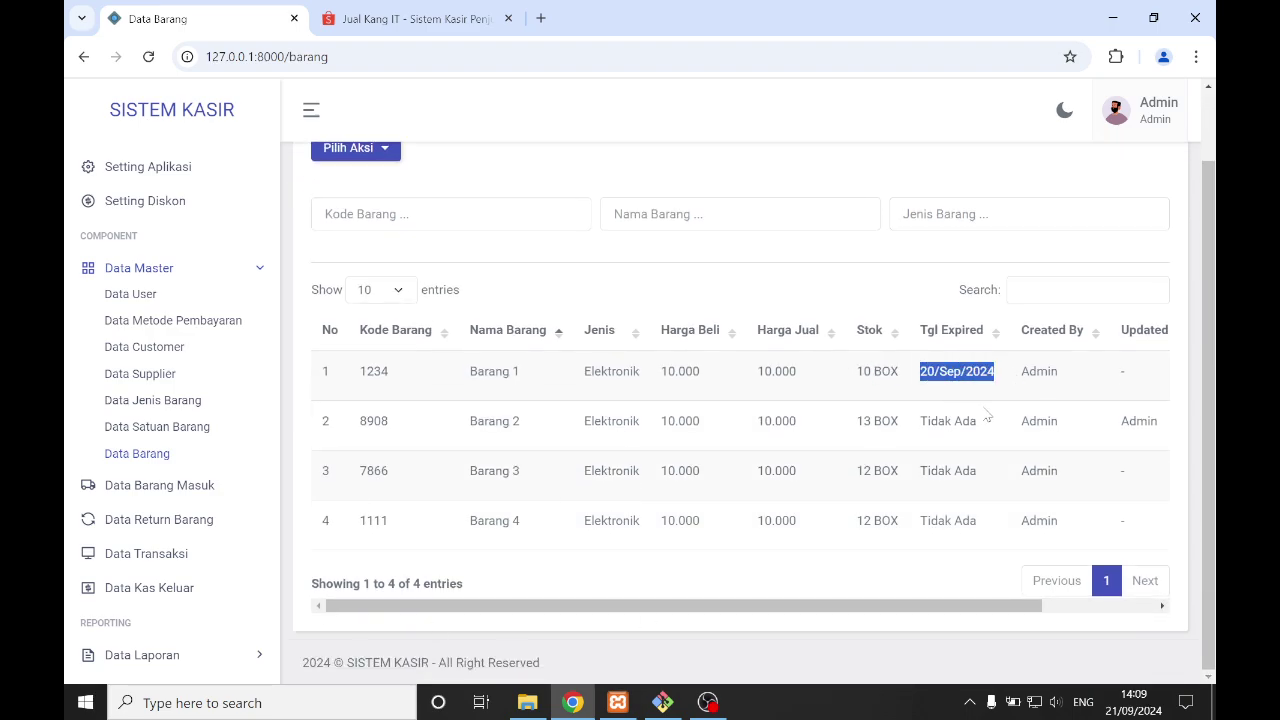
left_click(985, 414)
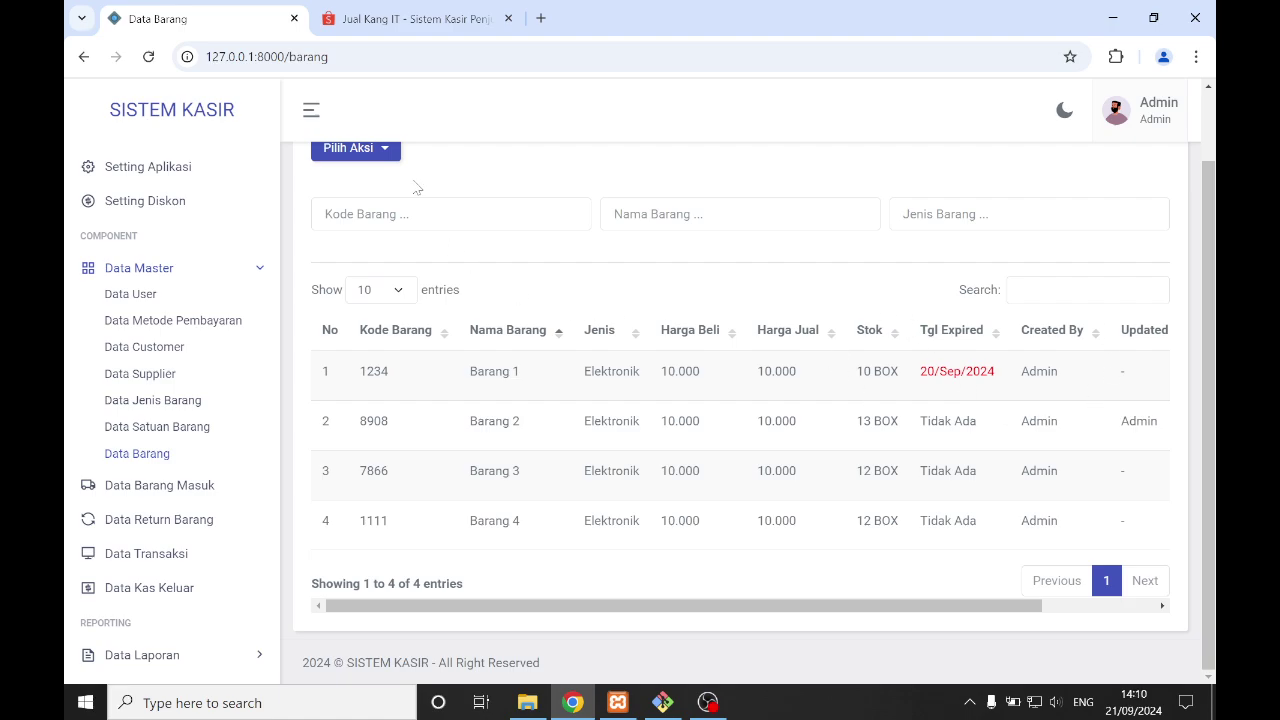
- Open Create Data Barang and step through Jenis Barang, Harga Beli, Harga Jual and Expired Barang
left_click(336, 152)
left_click(353, 184)
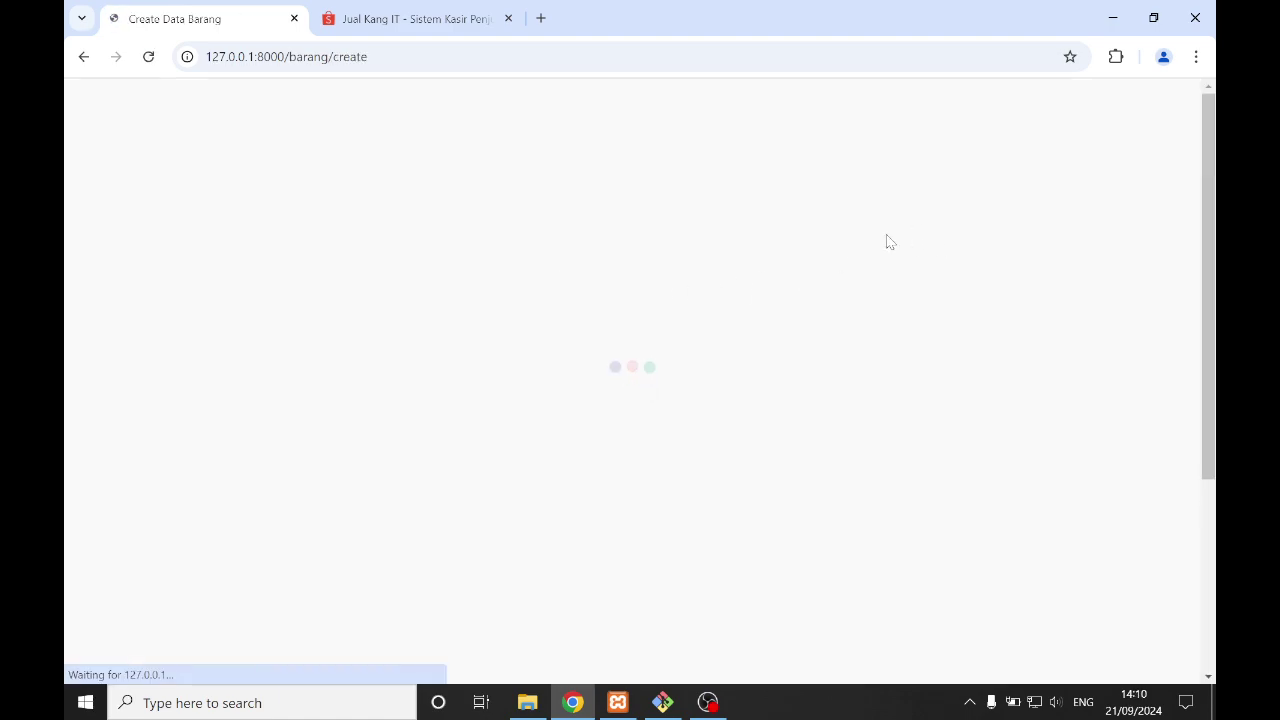
scroll(850, 285, "down", 1)
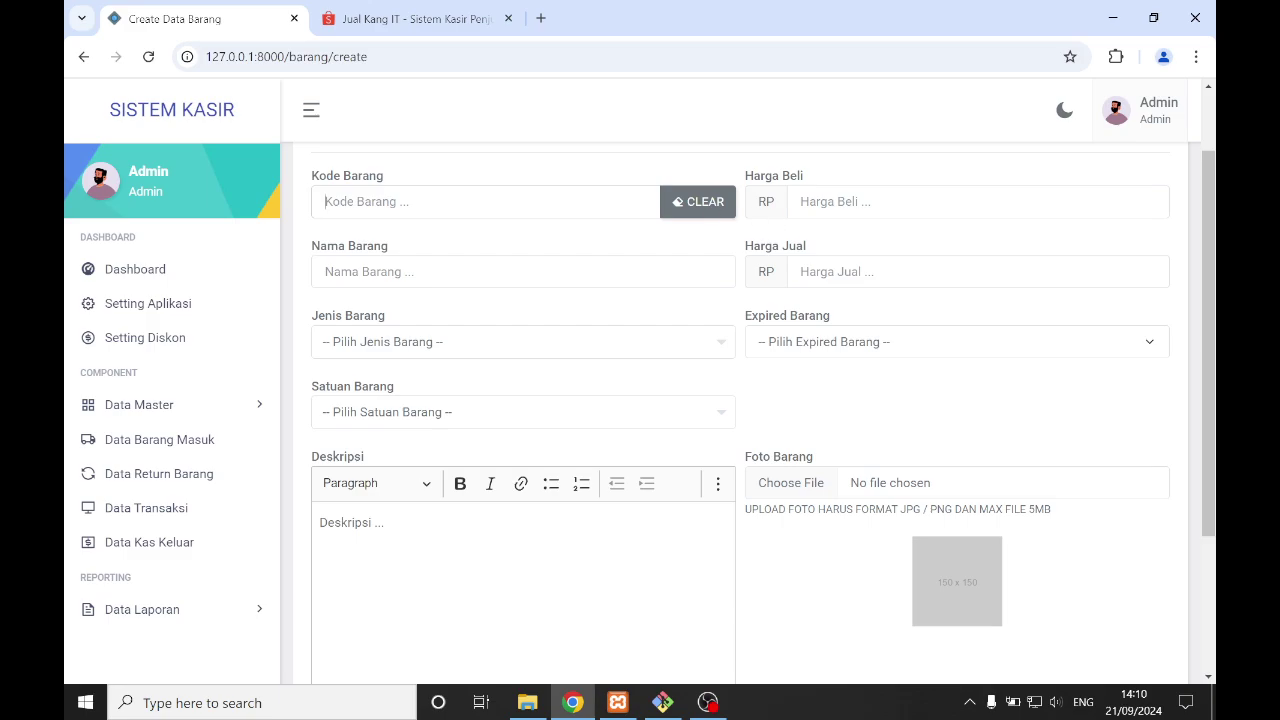
scroll(446, 207, "up", 1)
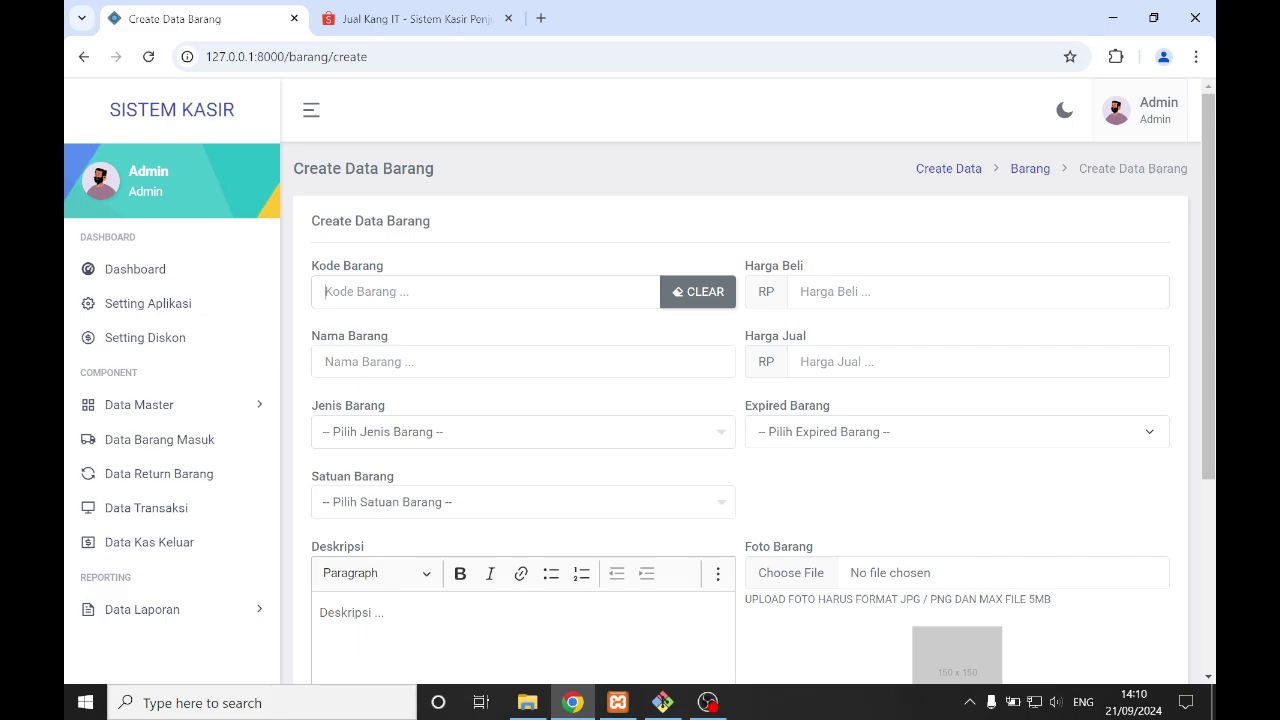
left_click(533, 445)
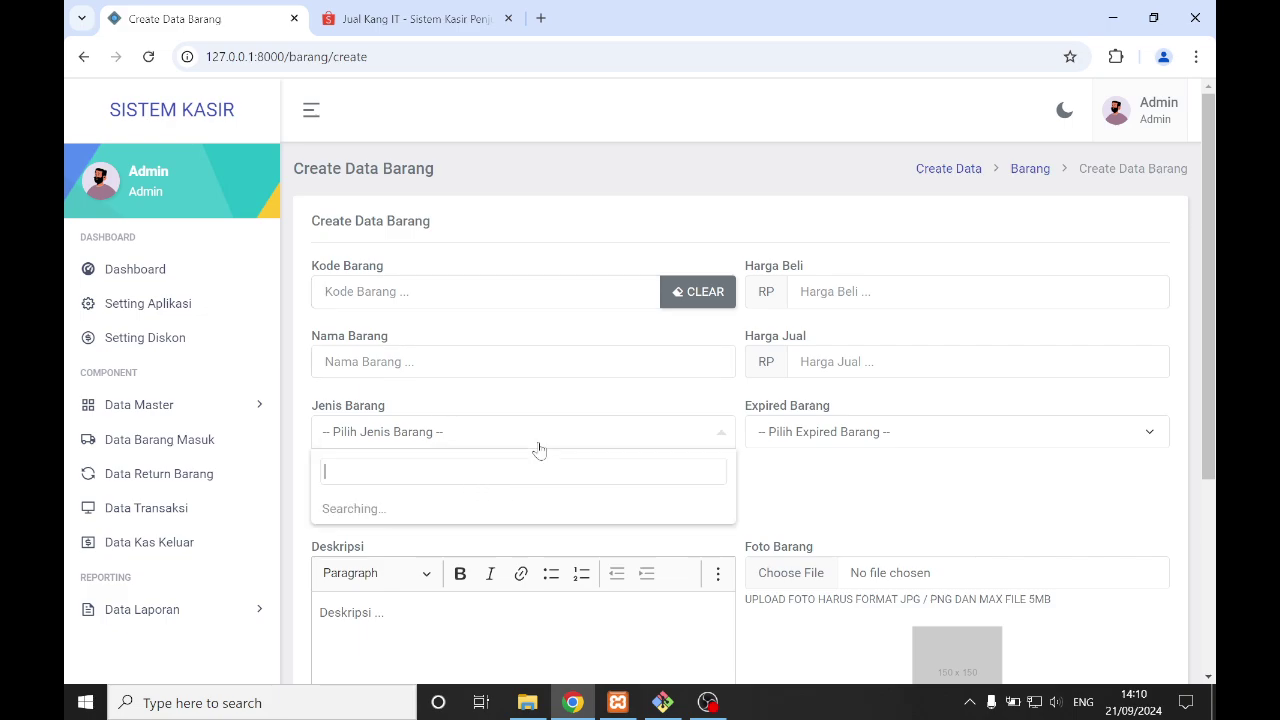
left_click(532, 440)
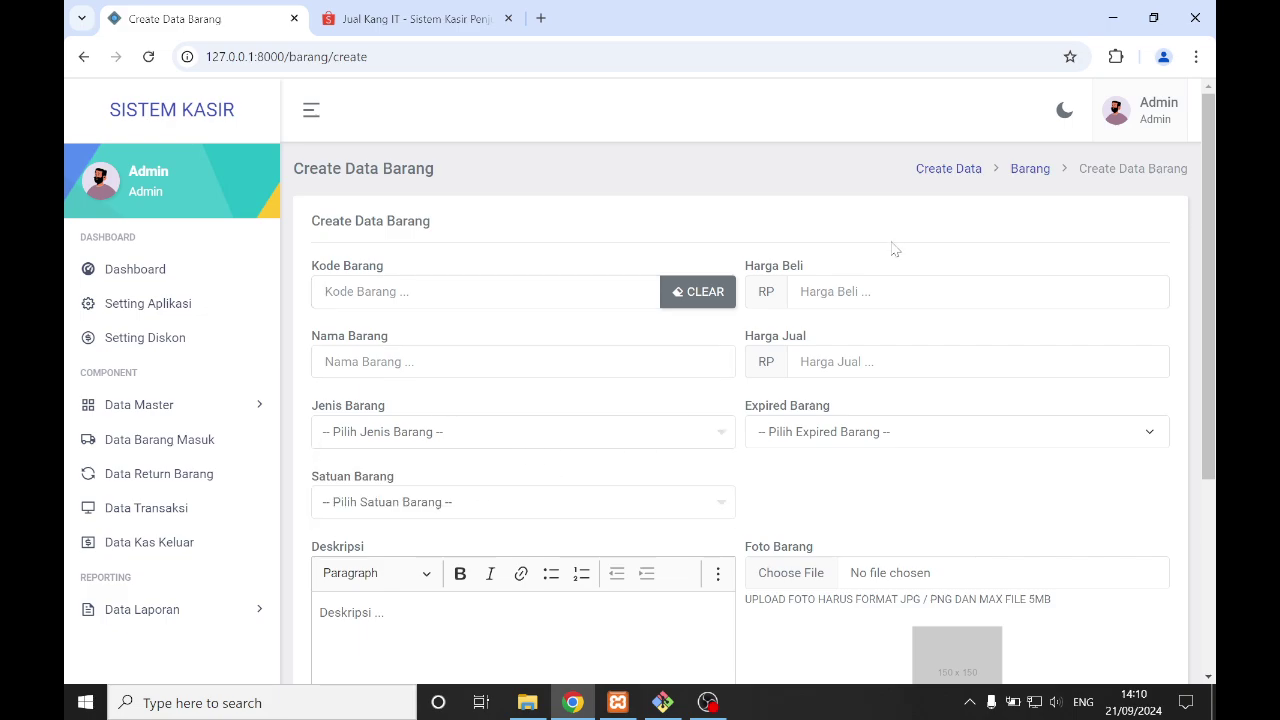
left_click(800, 291)
left_click(845, 366)
scroll(793, 404, "down", 1)
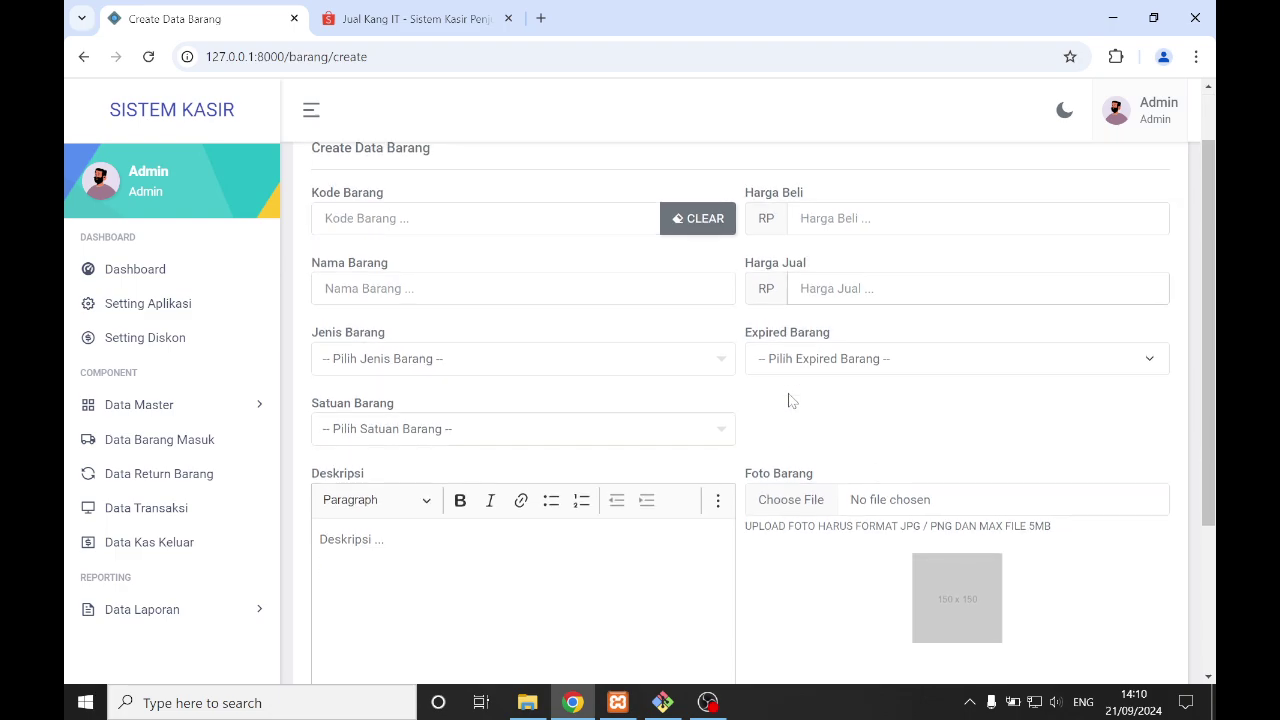
left_click(870, 344)
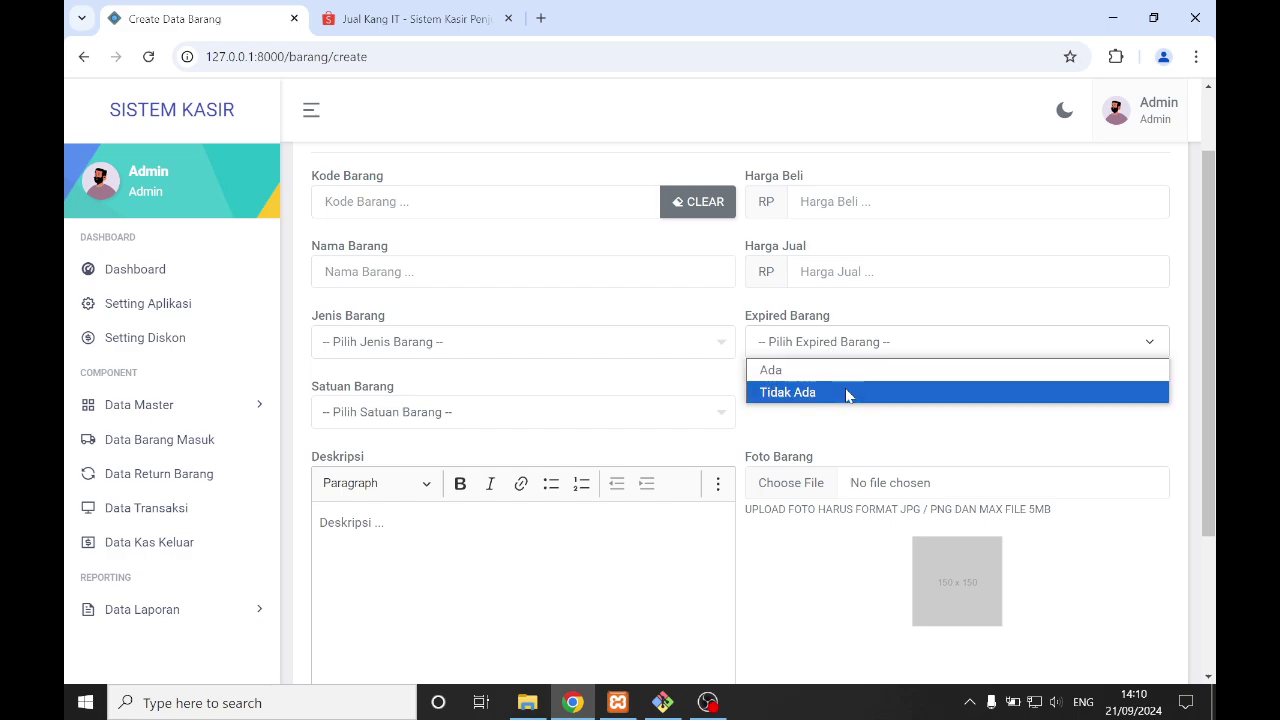
- Toggle Expired Barang between Tidak Ada and Ada, revealing the expiry date field with Ada
left_click(848, 392)
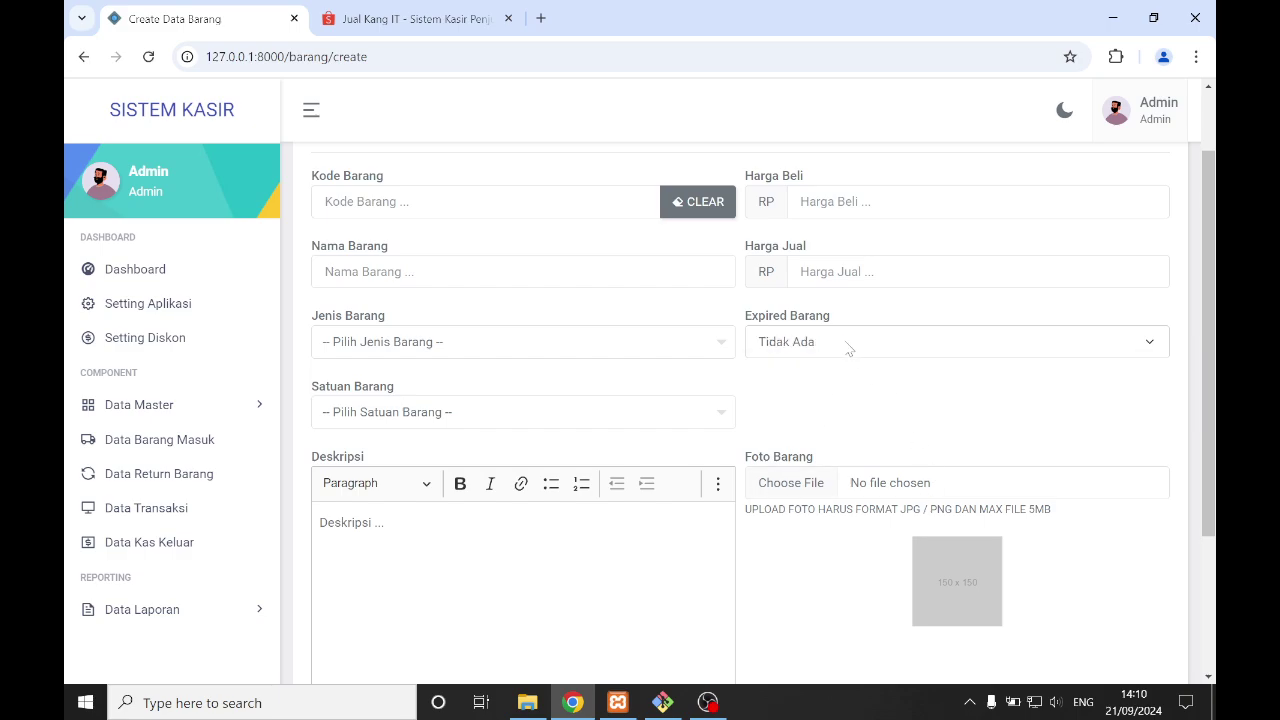
left_click(845, 347)
left_click(846, 370)
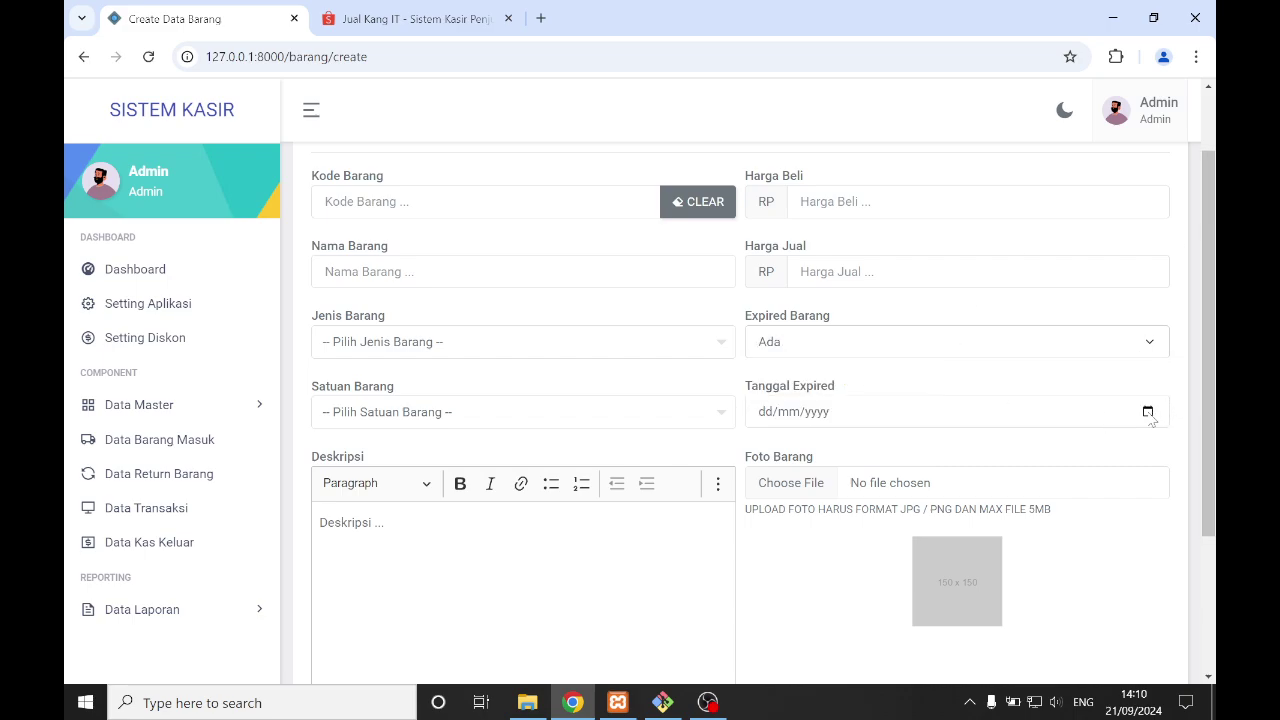
left_click(1148, 411)
left_click(886, 350)
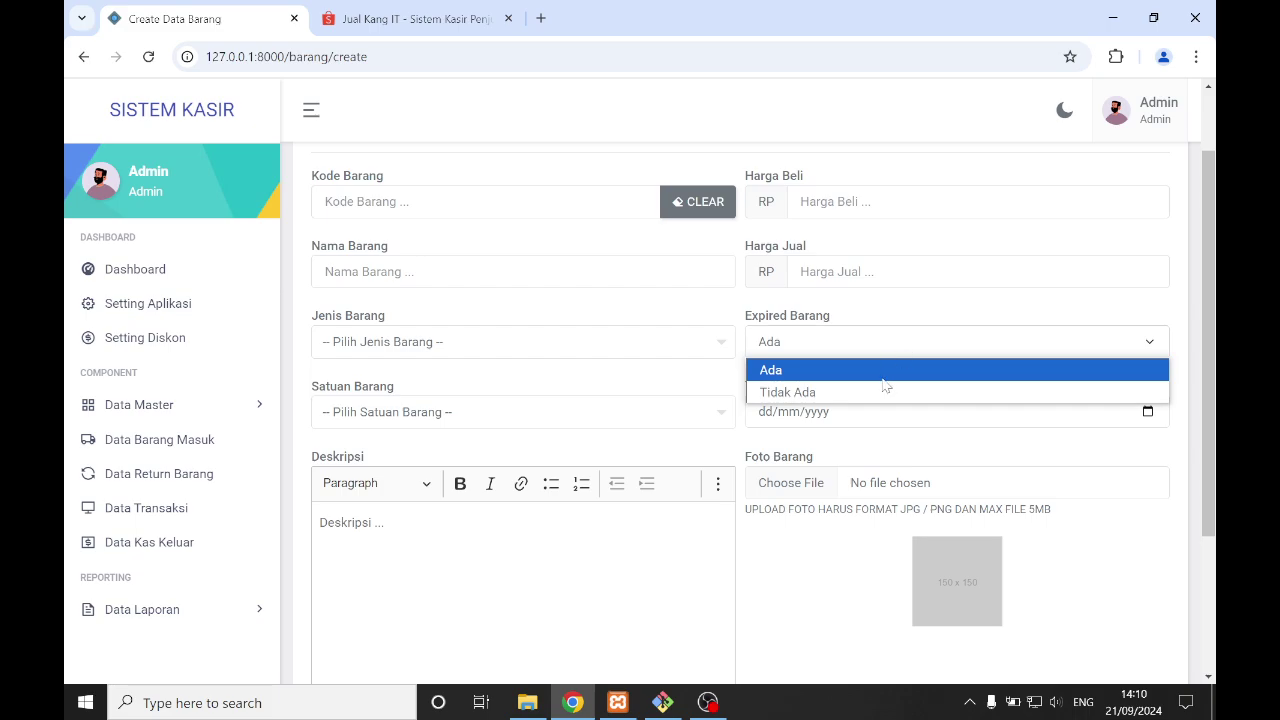
left_click(875, 360)
left_click(874, 352)
left_click(866, 388)
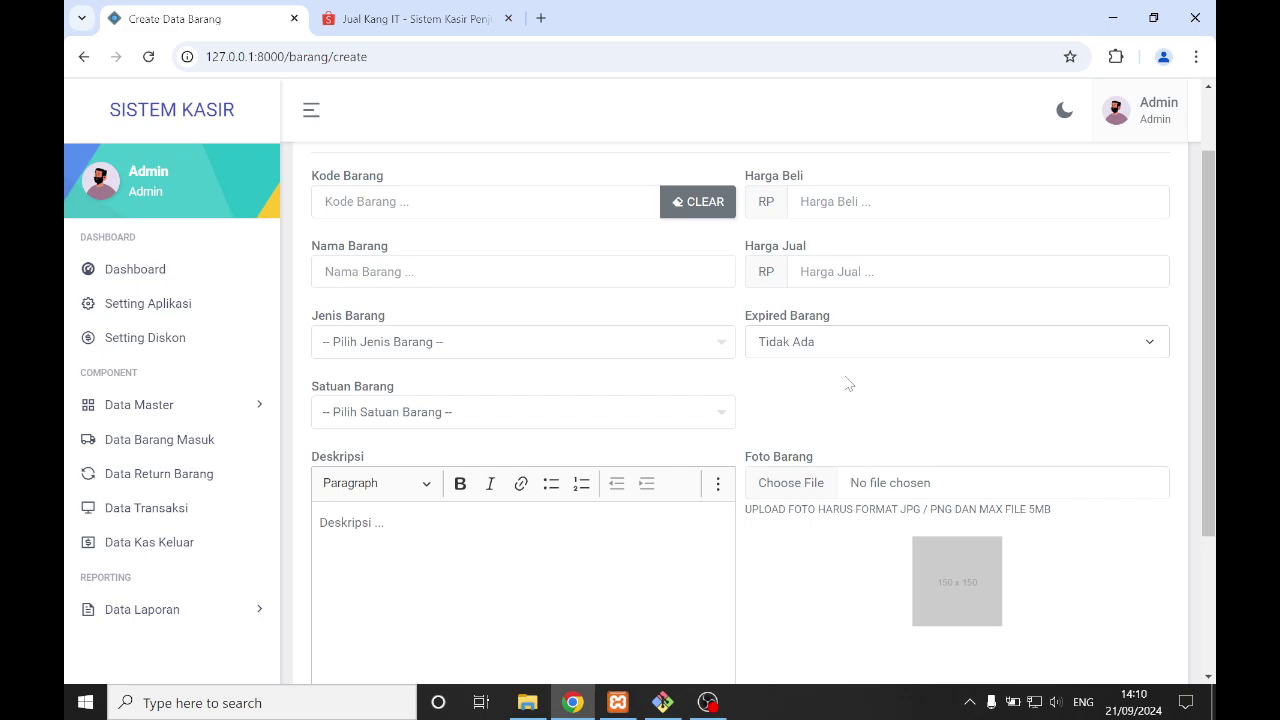
left_click(832, 352)
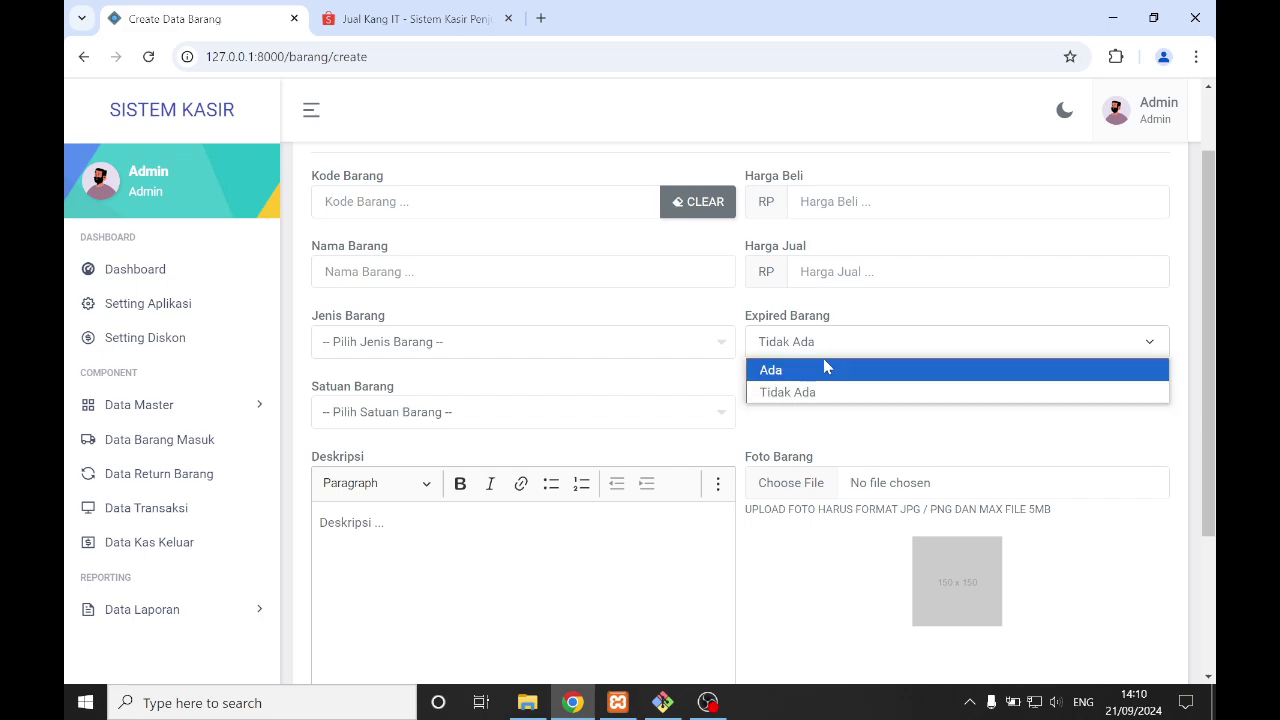
left_click(828, 366)
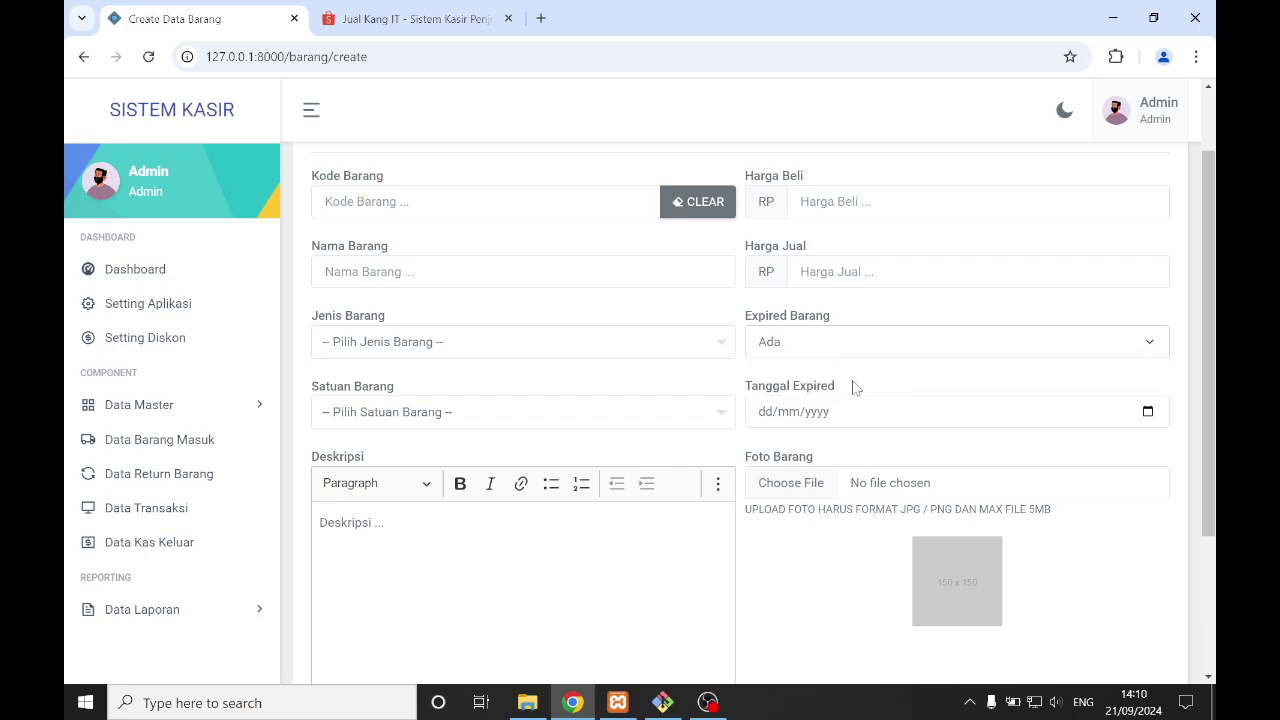
- Click into Deskripsi, then leave the form unsaved via Kembali
scroll(856, 388, "down", 1)
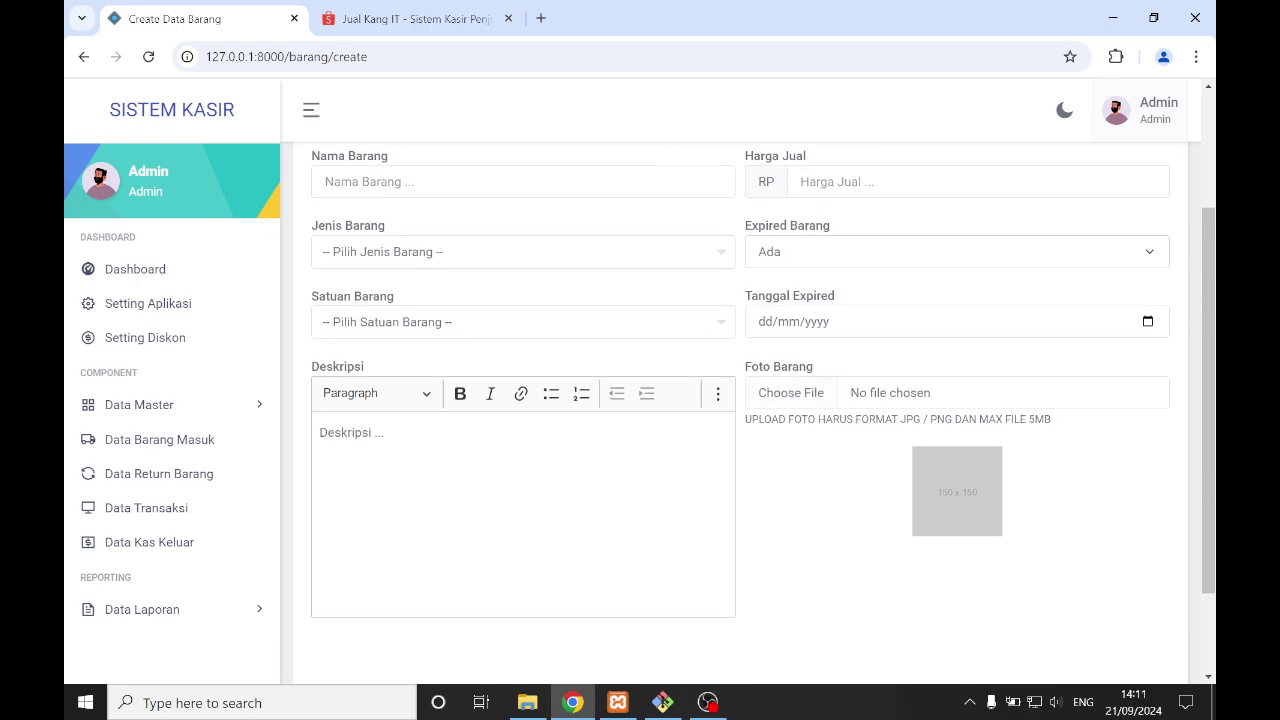
left_click(400, 440)
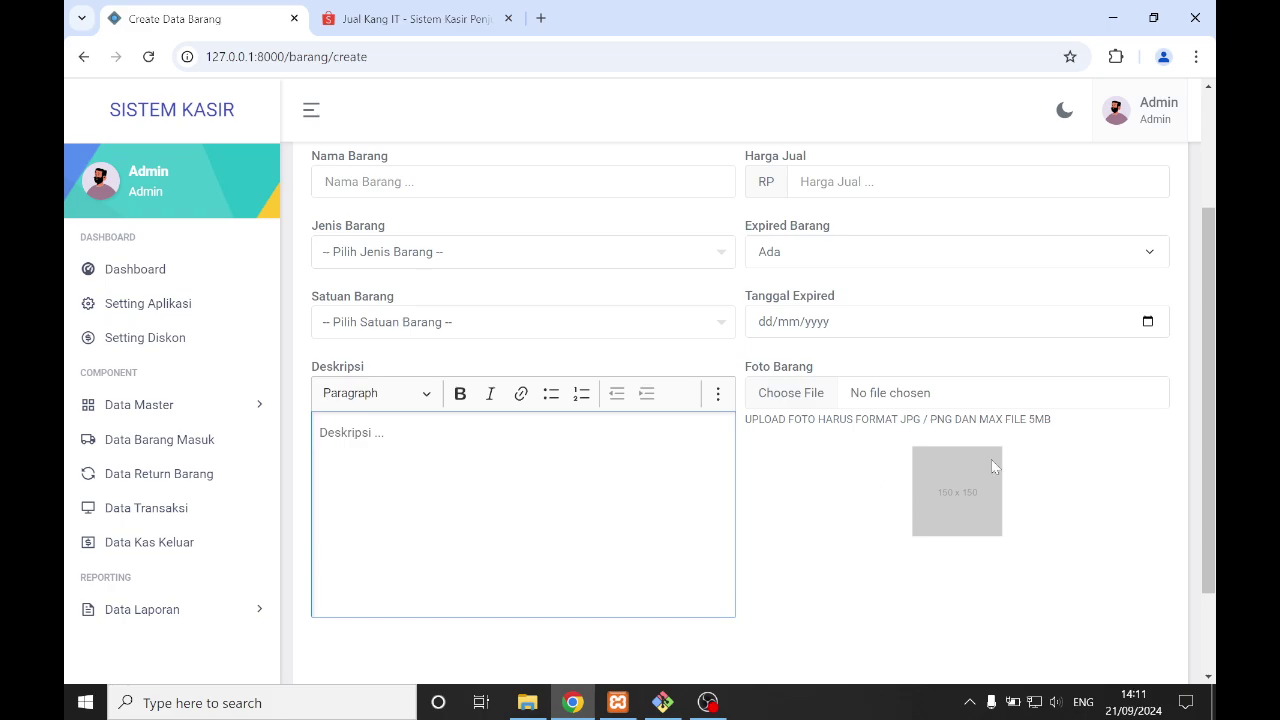
scroll(826, 450, "down", 1)
scroll(875, 350, "up", 2)
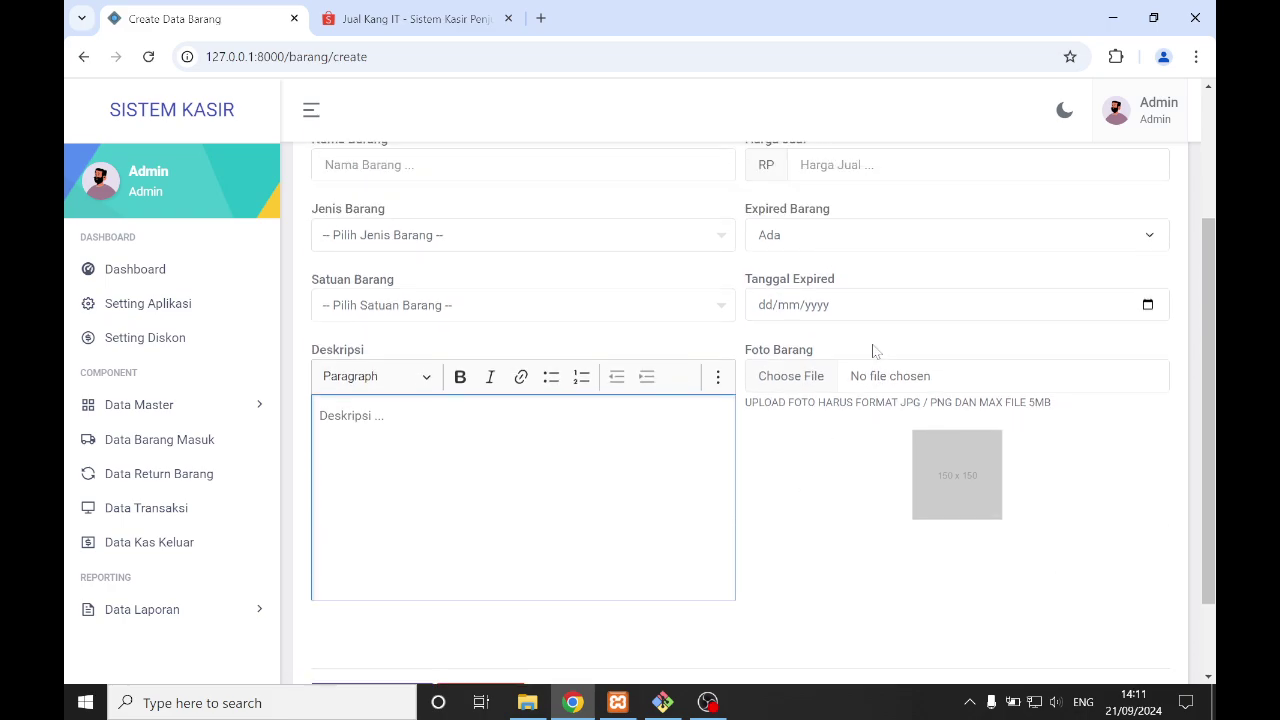
scroll(873, 348, "down", 1)
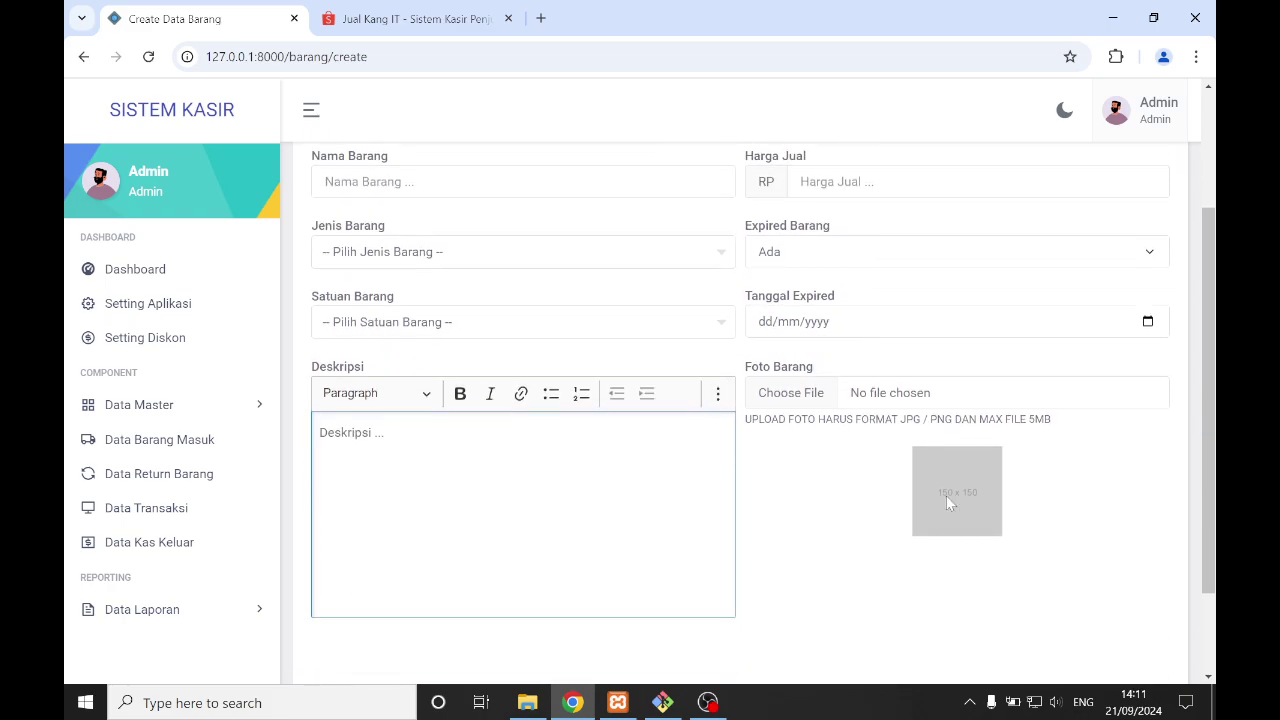
scroll(912, 437, "down", 2)
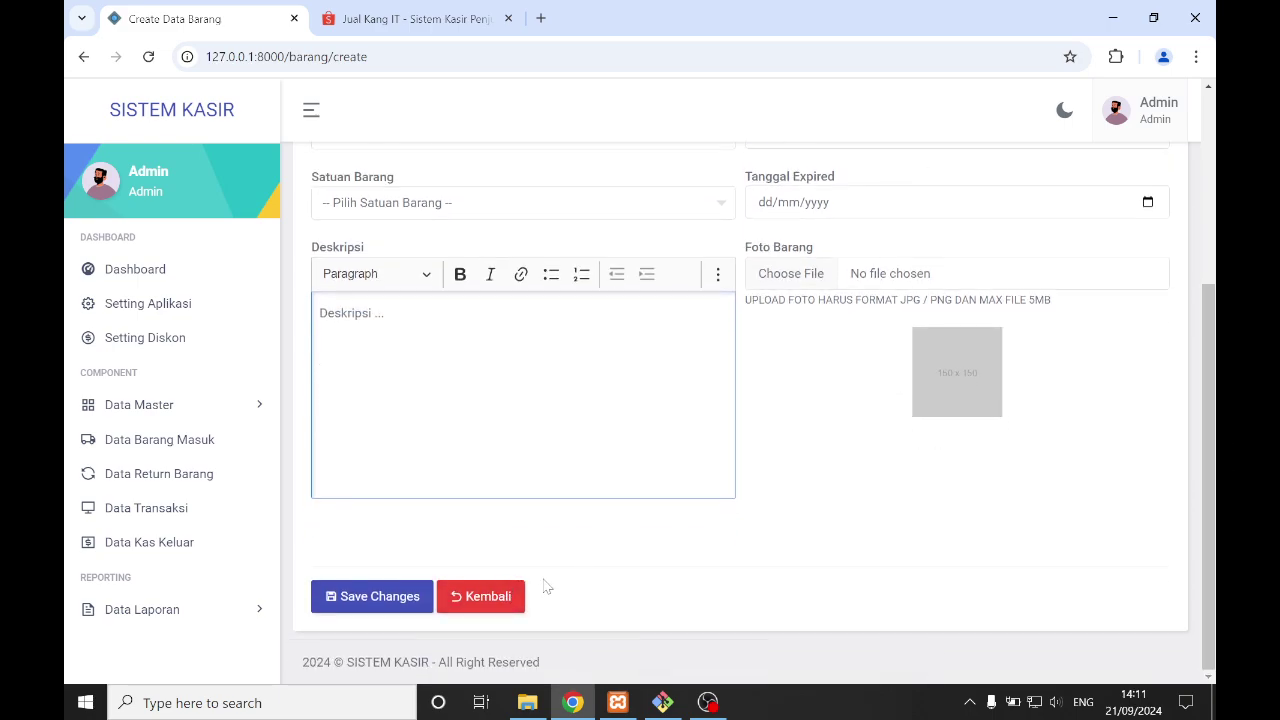
left_click(508, 595)
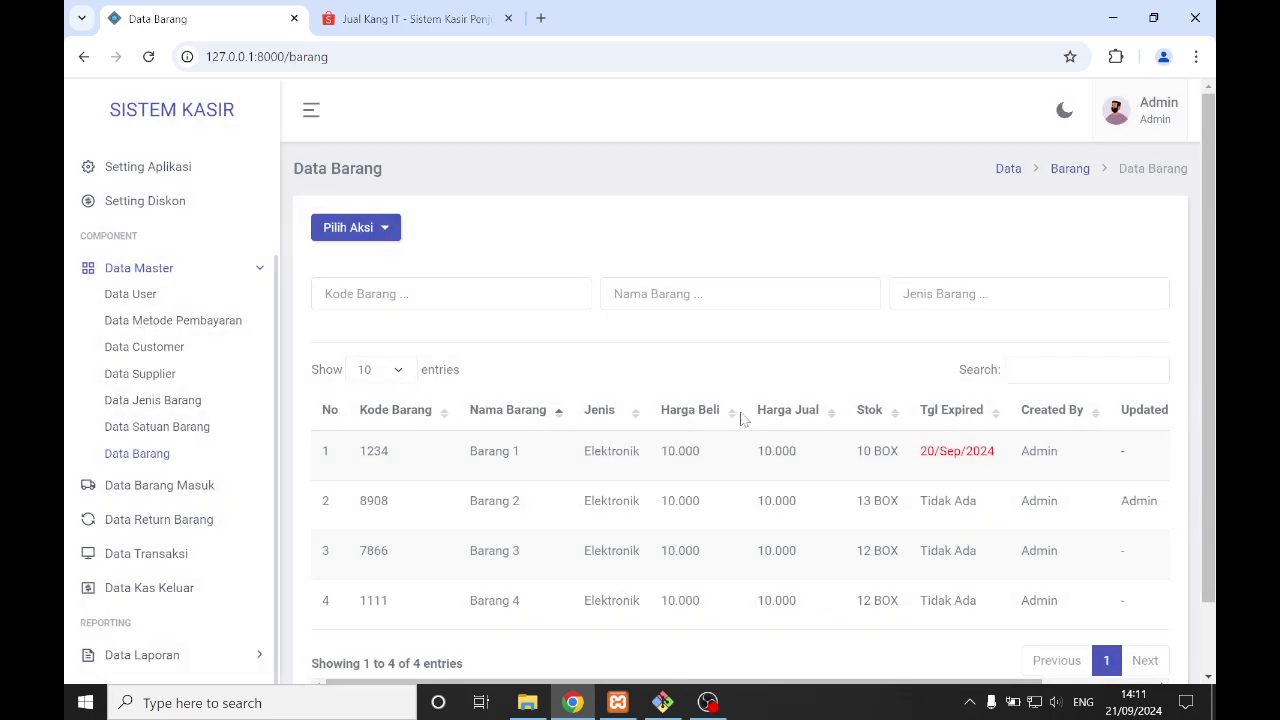
- Scroll the item table right and look over Barang 1's Action menu, then close it
scroll(740, 440, "down", 1)
left_click_drag(771, 611, 1109, 566)
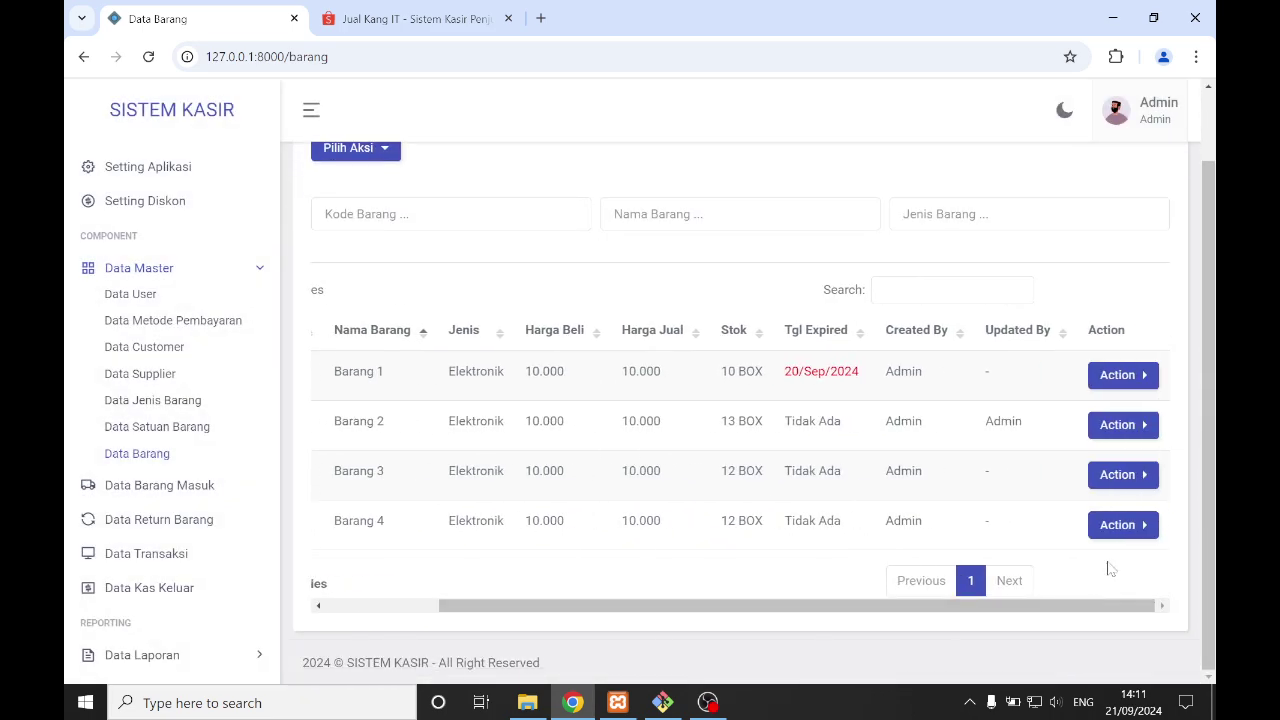
left_click(1137, 375)
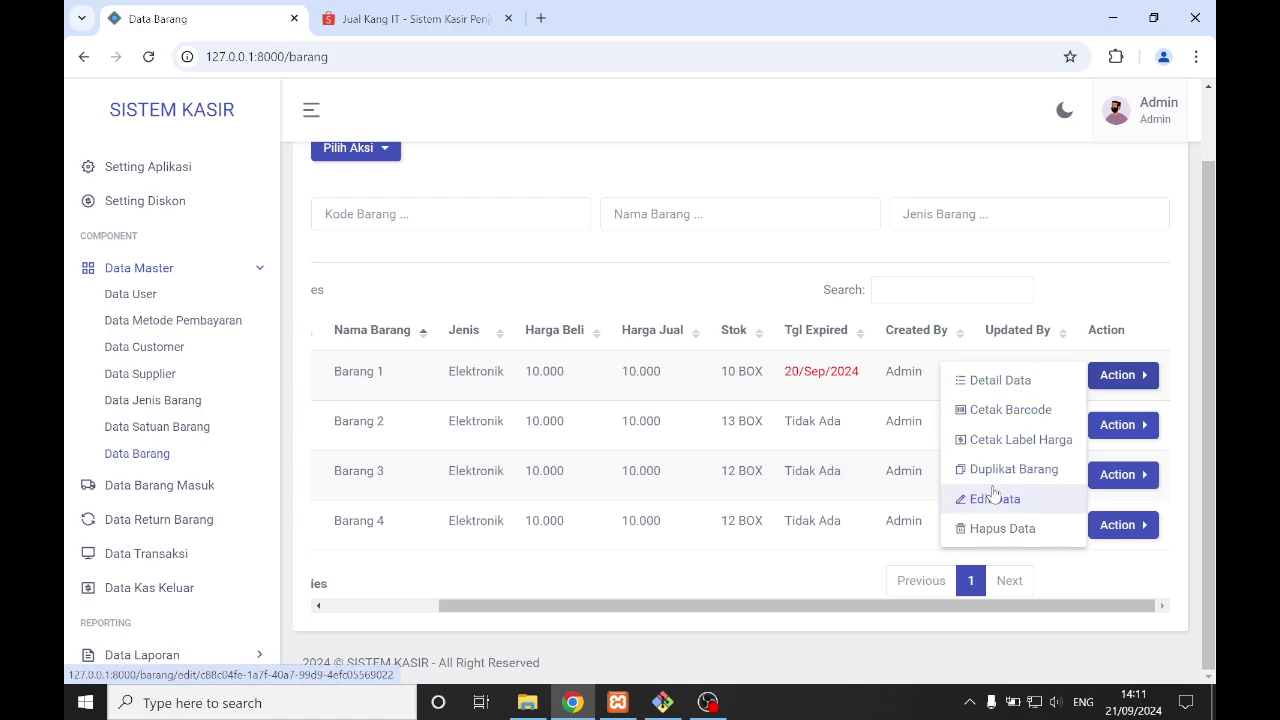
left_click(860, 575)
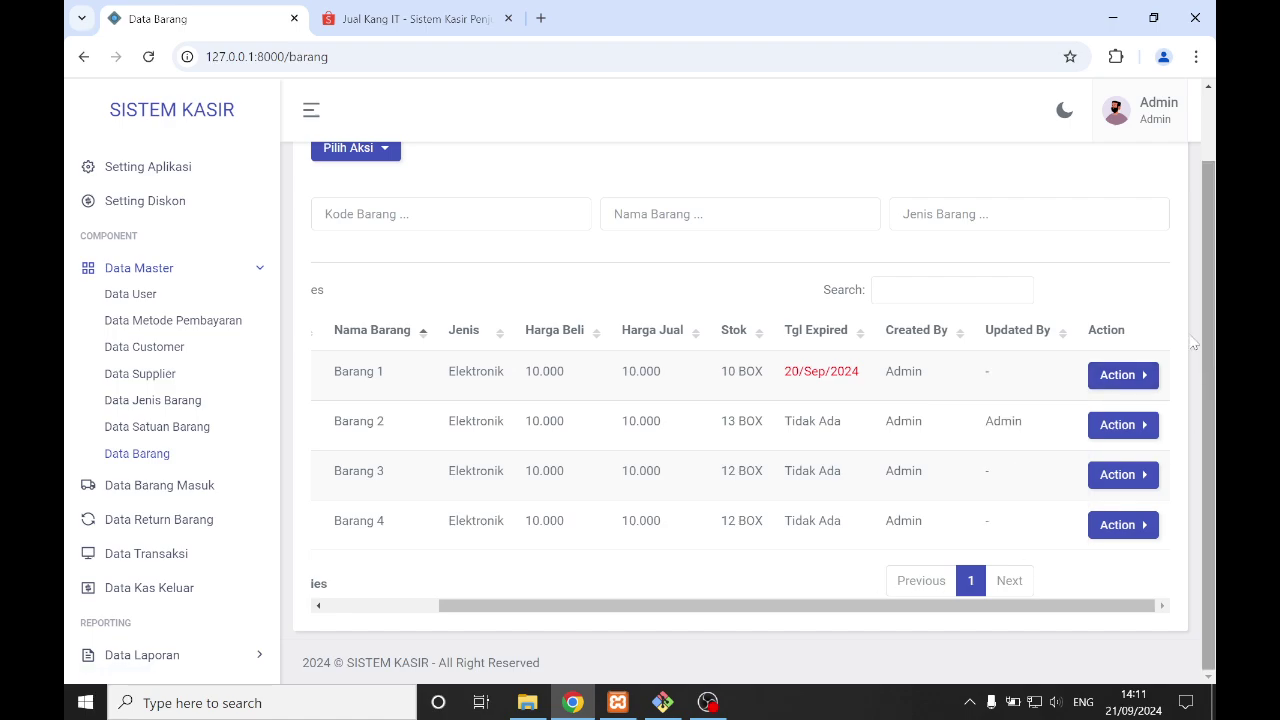
mouse_move(800, 605)
left_mouse_down()
mouse_move(690, 605)
mouse_move(824, 606)
left_mouse_up()
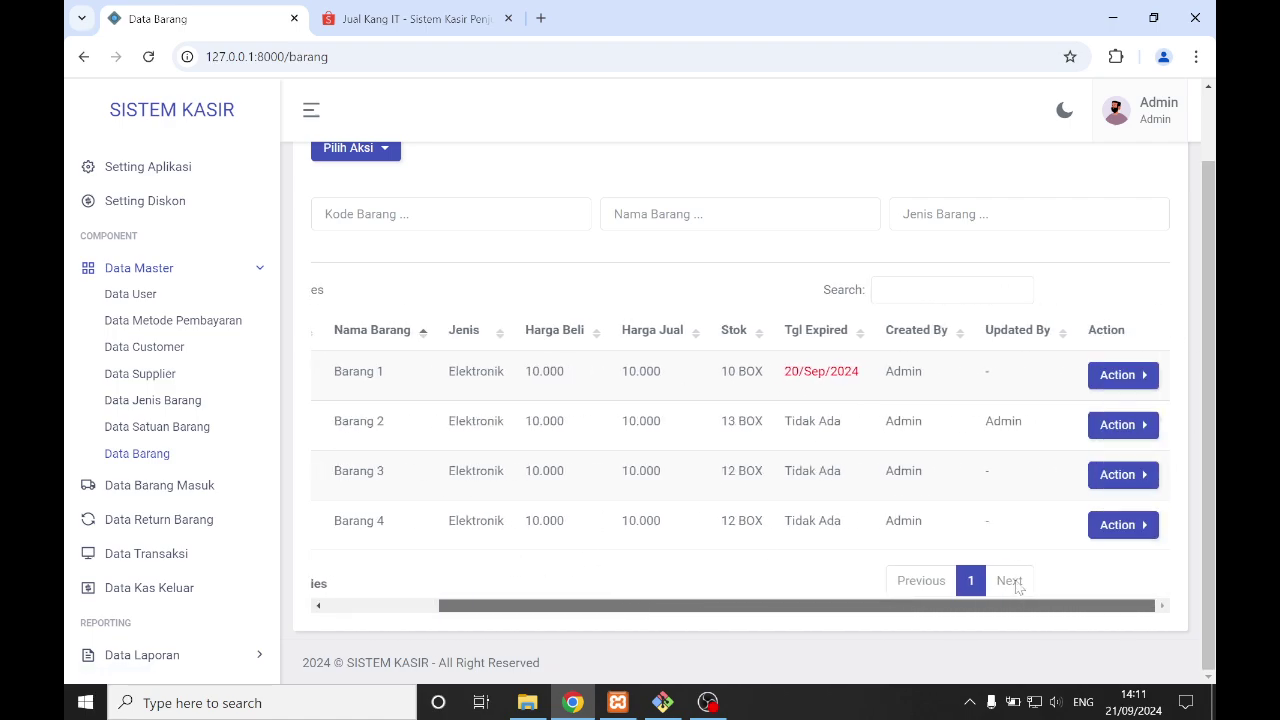
left_click(1120, 375)
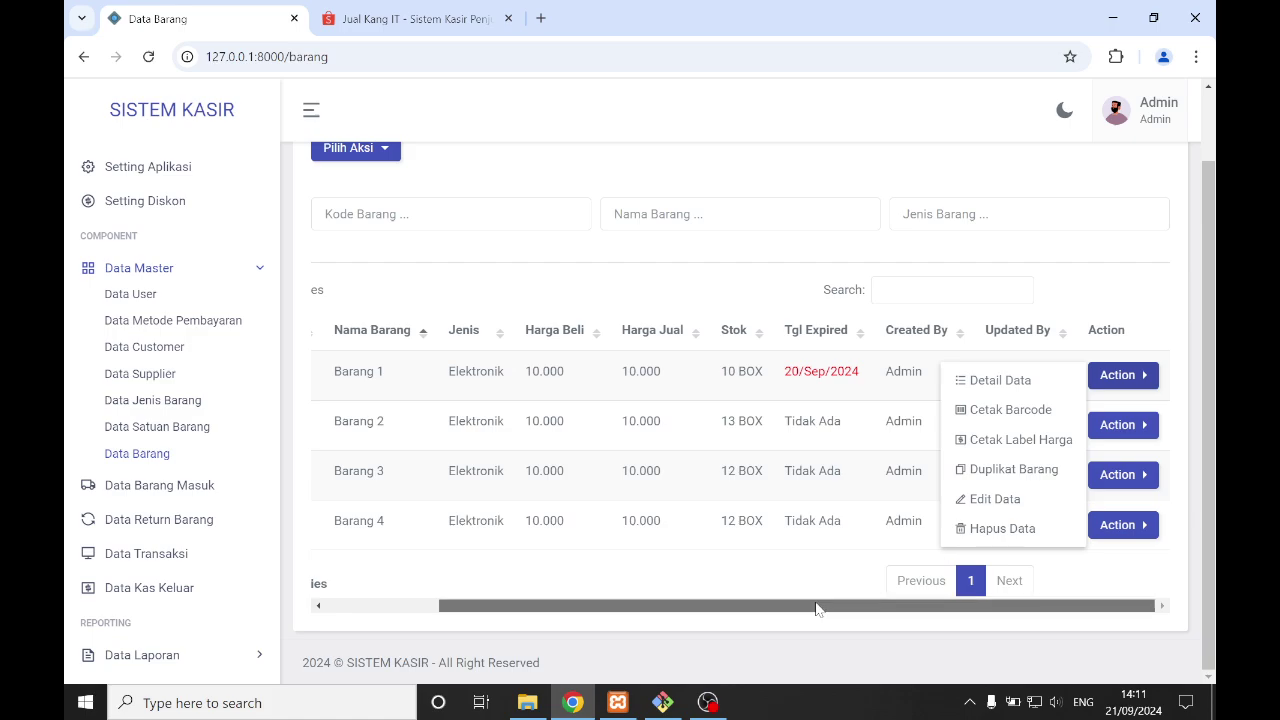
left_click_drag(819, 604, 527, 357)
left_click(508, 270)
- Choose Cetak Barcode Semua from the Pilih Aksi menu to print barcodes for all items
scroll(508, 270, "up", 1)
left_click(345, 218)
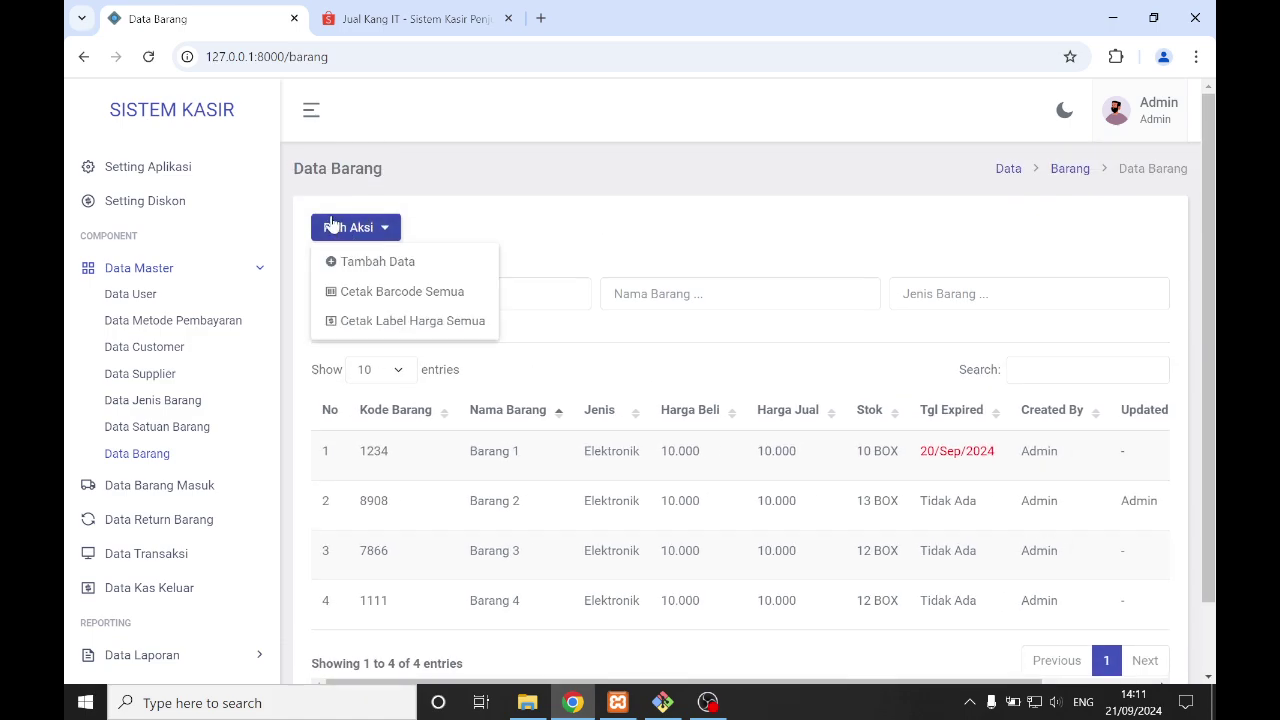
left_click(398, 289)
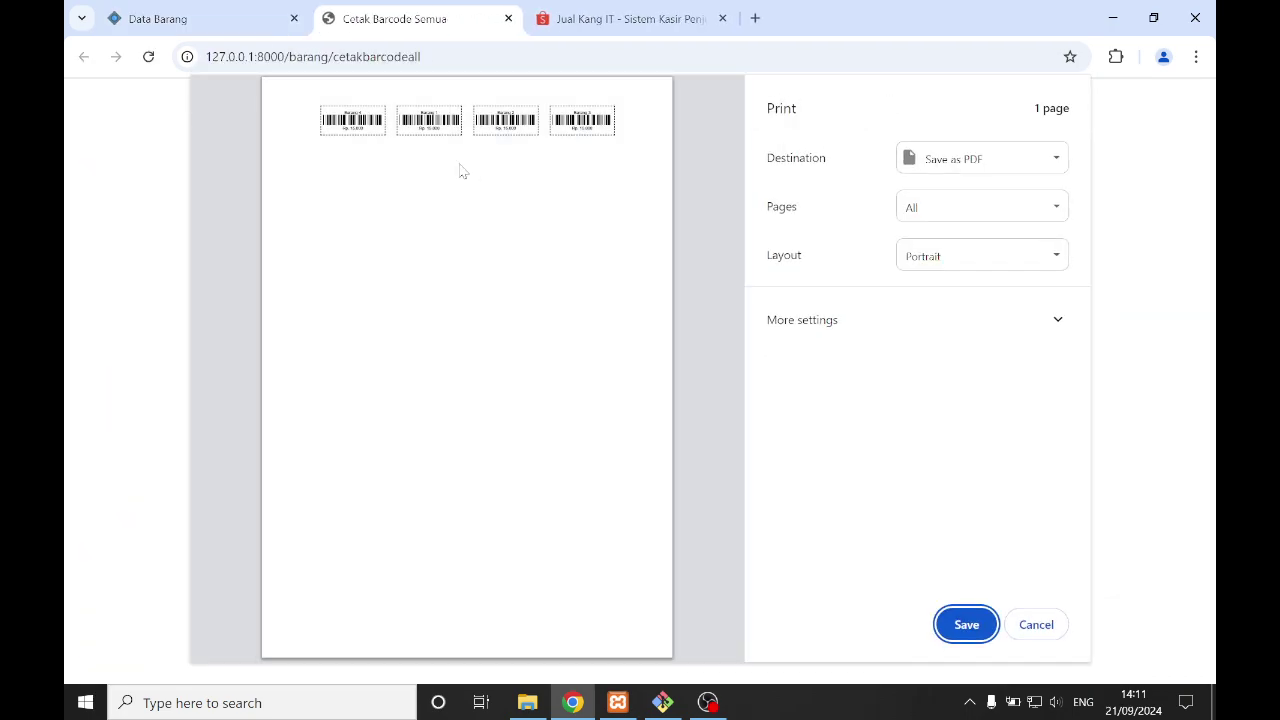
- Zoom in and out on the four-barcode print preview, then close the Cetak Barcode Semua tab
scroll(363, 170, "up", 2, "ctrl")
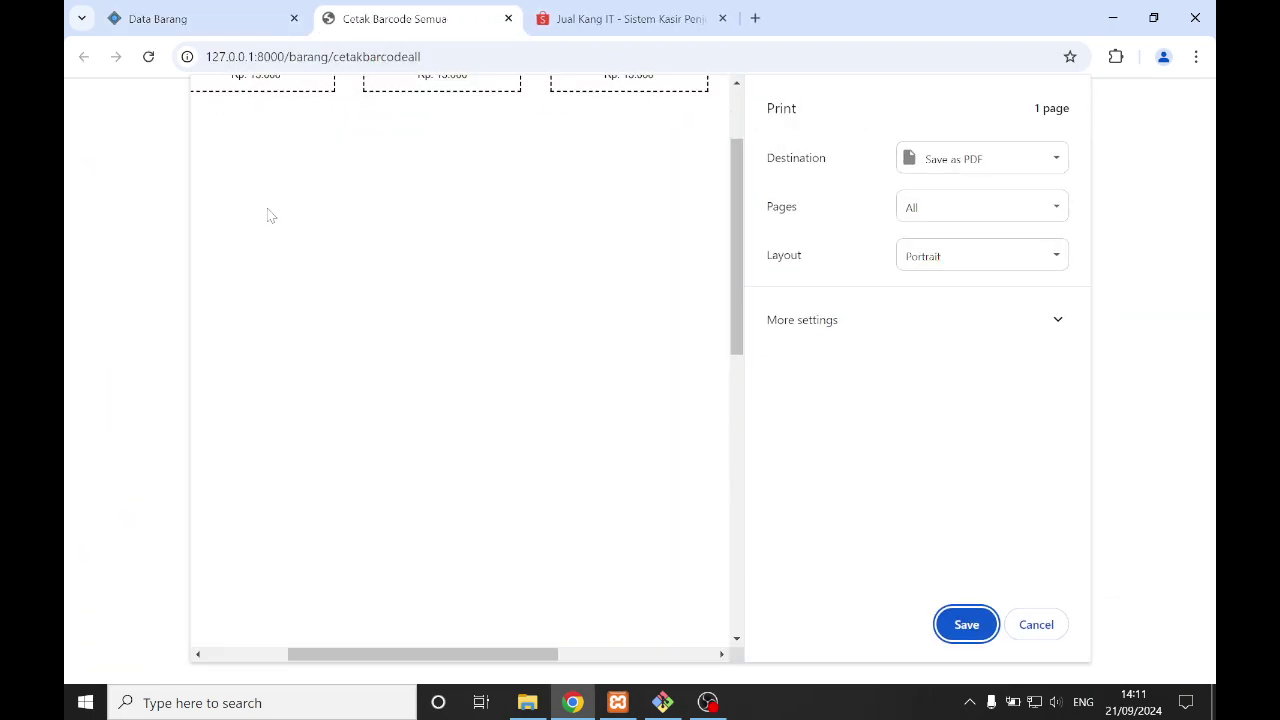
scroll(280, 215, "up", 2, "ctrl")
left_click_drag(404, 654, 309, 655)
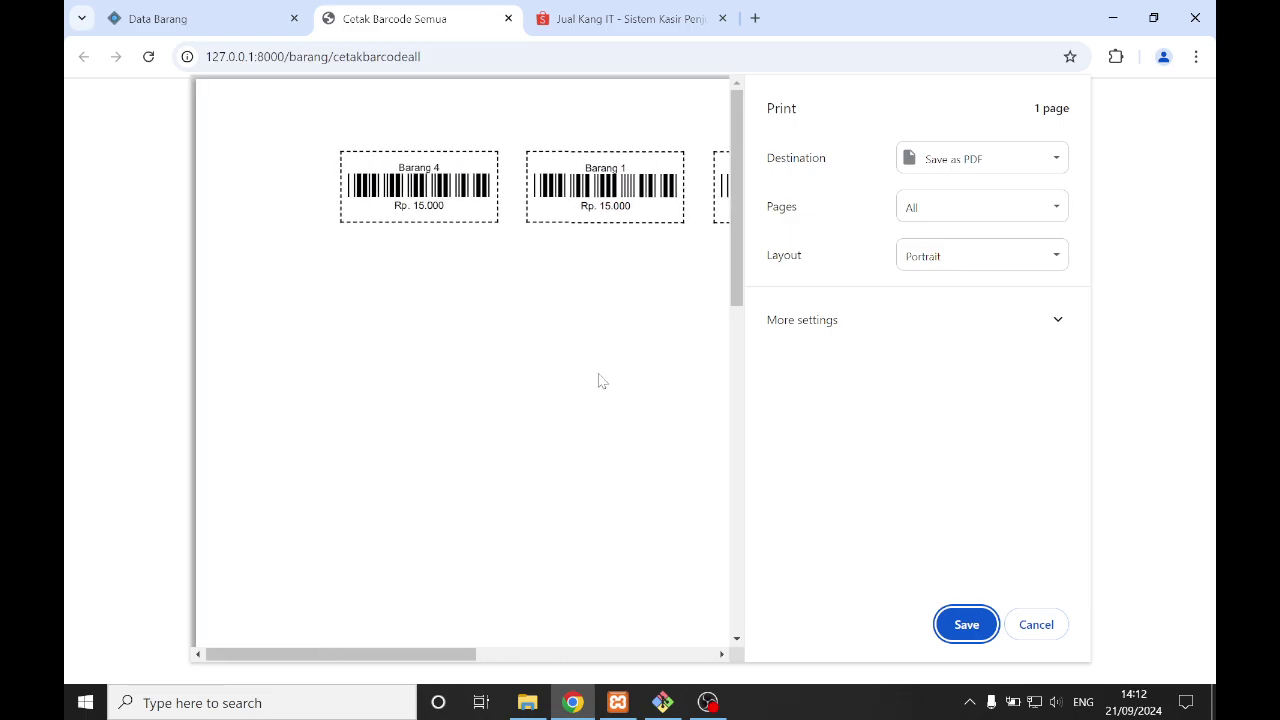
scroll(600, 381, "down", 2)
scroll(600, 381, "down", 1)
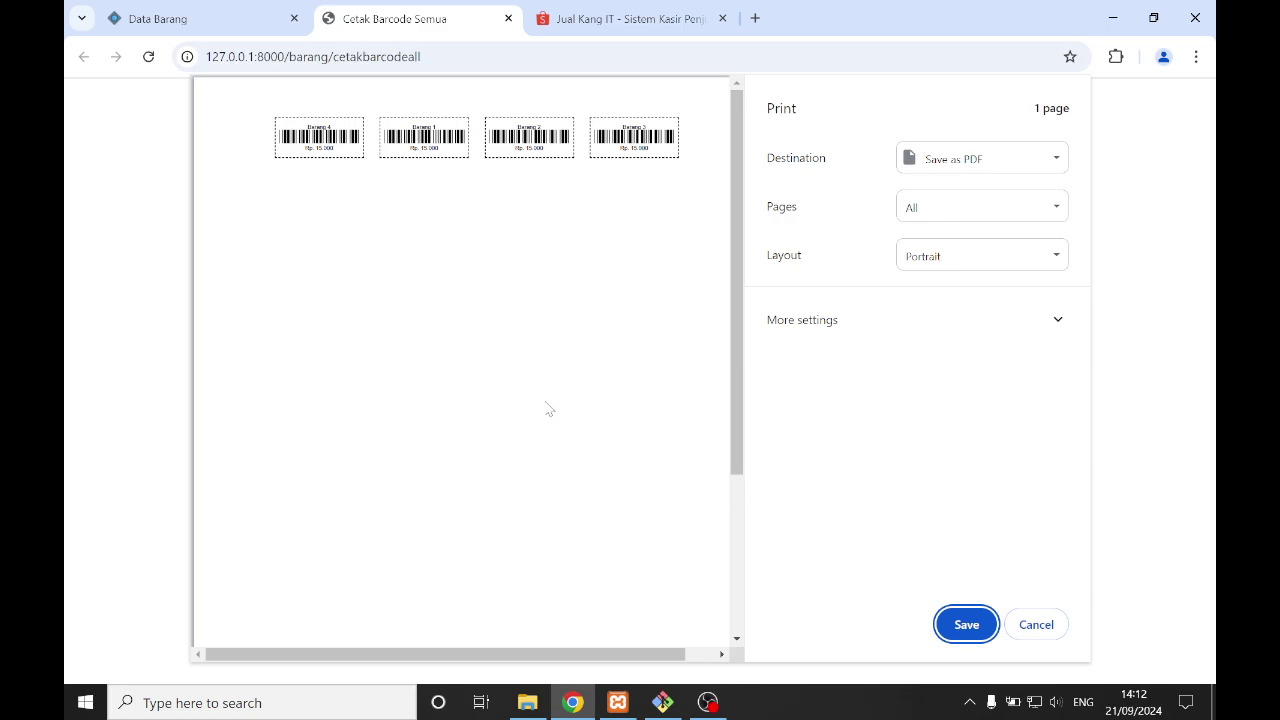
scroll(548, 409, "down", 1)
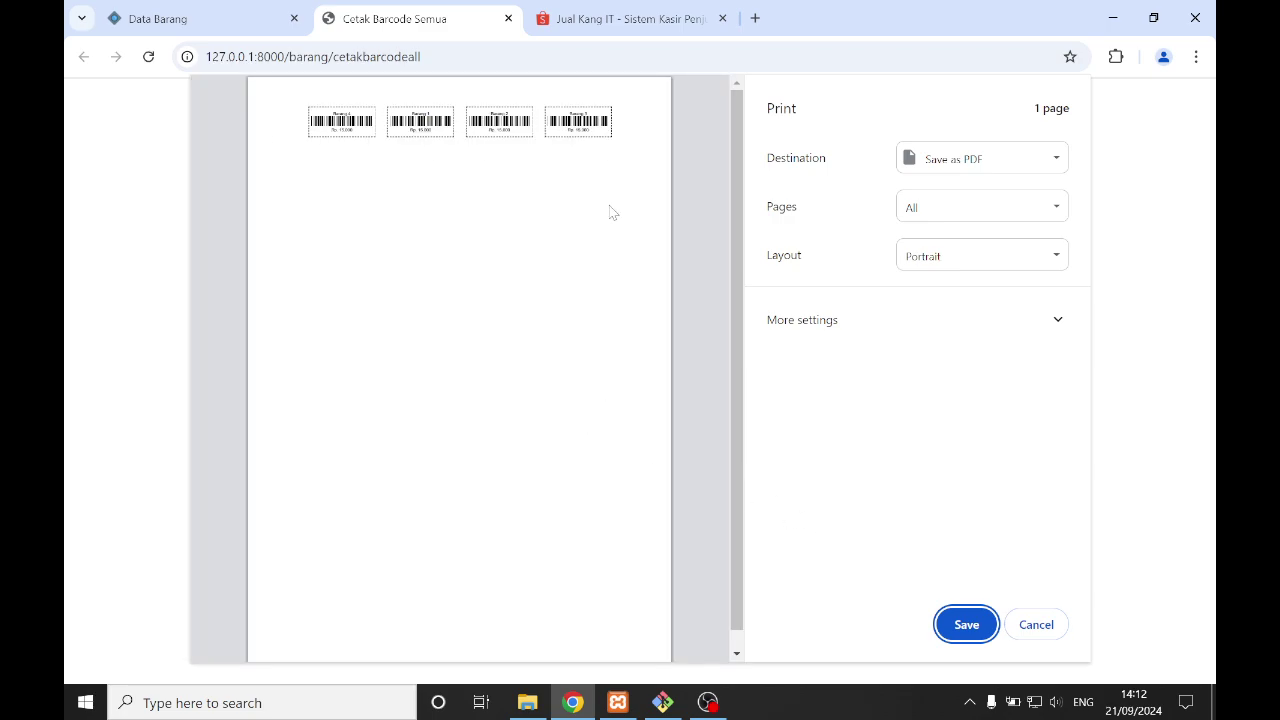
left_click(508, 18)
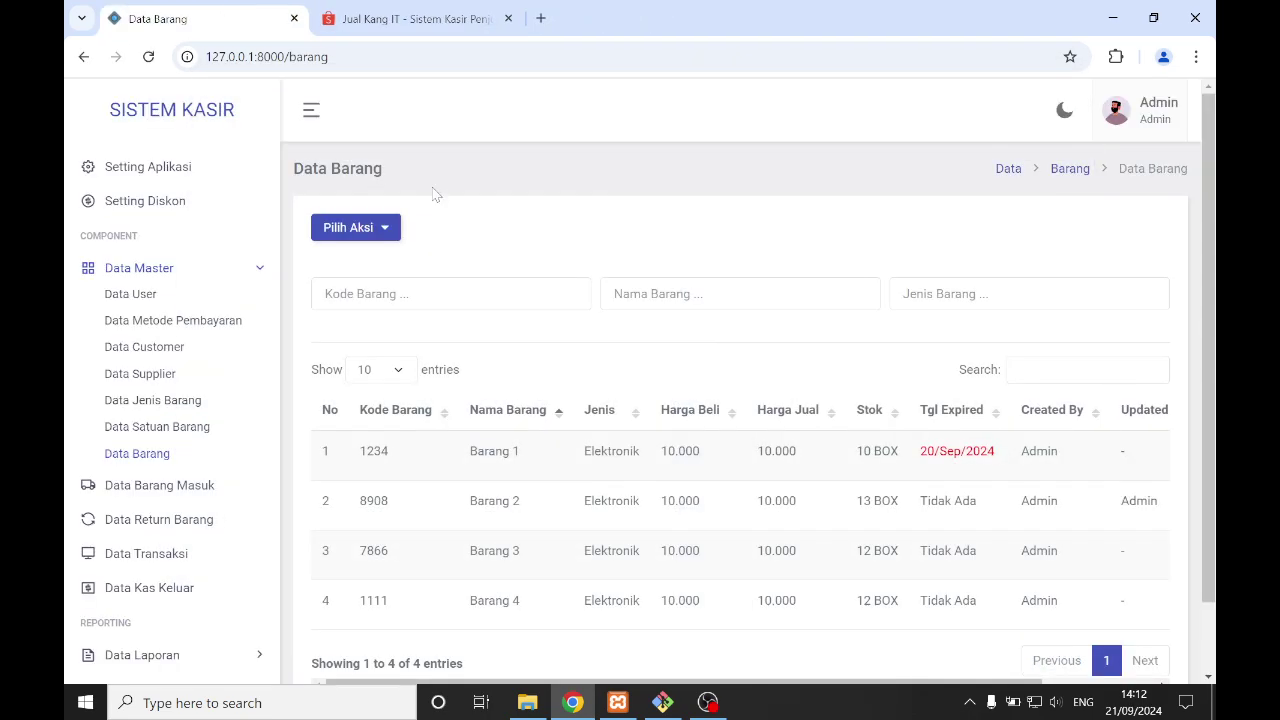
- Open Cetak Label Harga Semua from Pilih Aksi and zoom into the label print preview
left_click(388, 229)
left_click(394, 320)
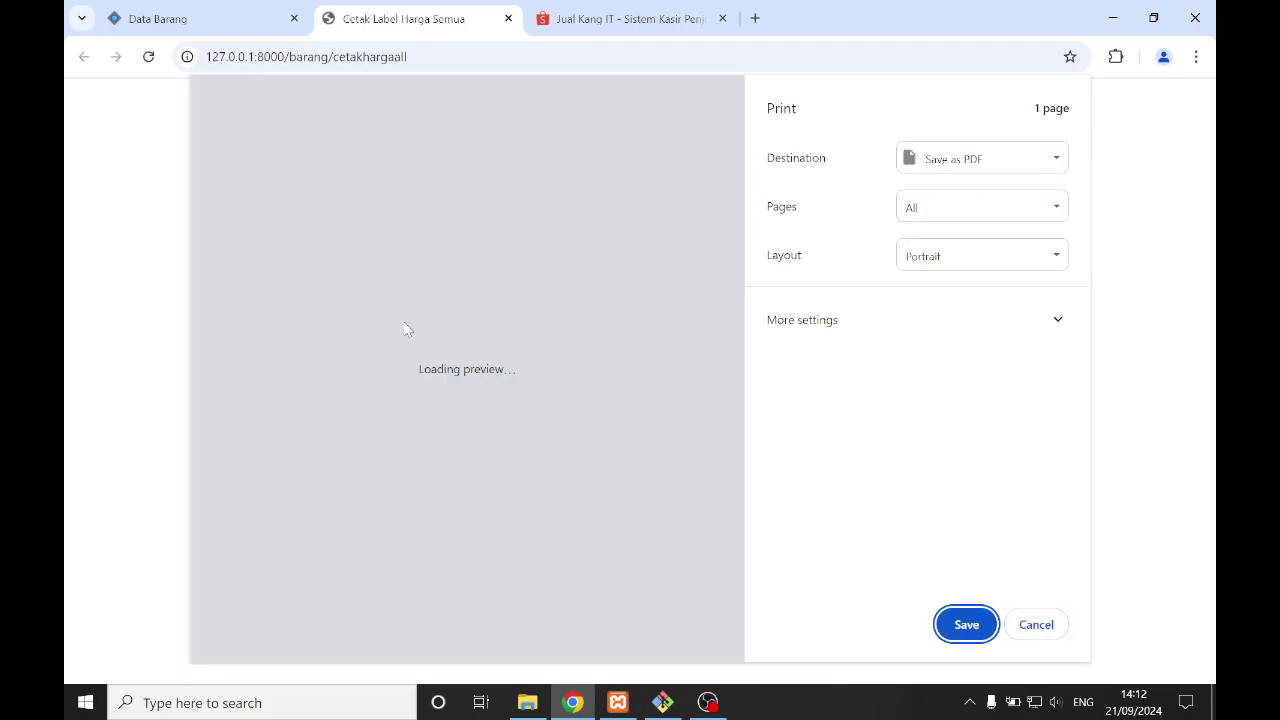
scroll(333, 232, "up", 2)
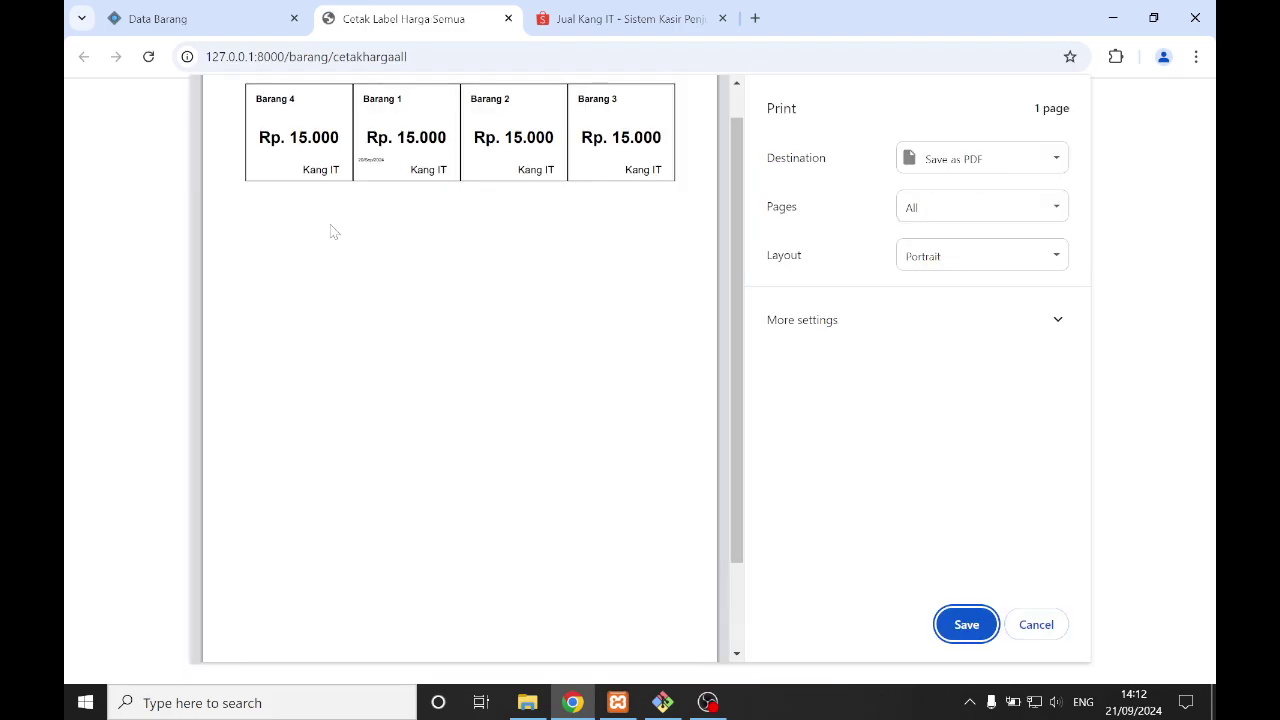
scroll(285, 248, "up", 1)
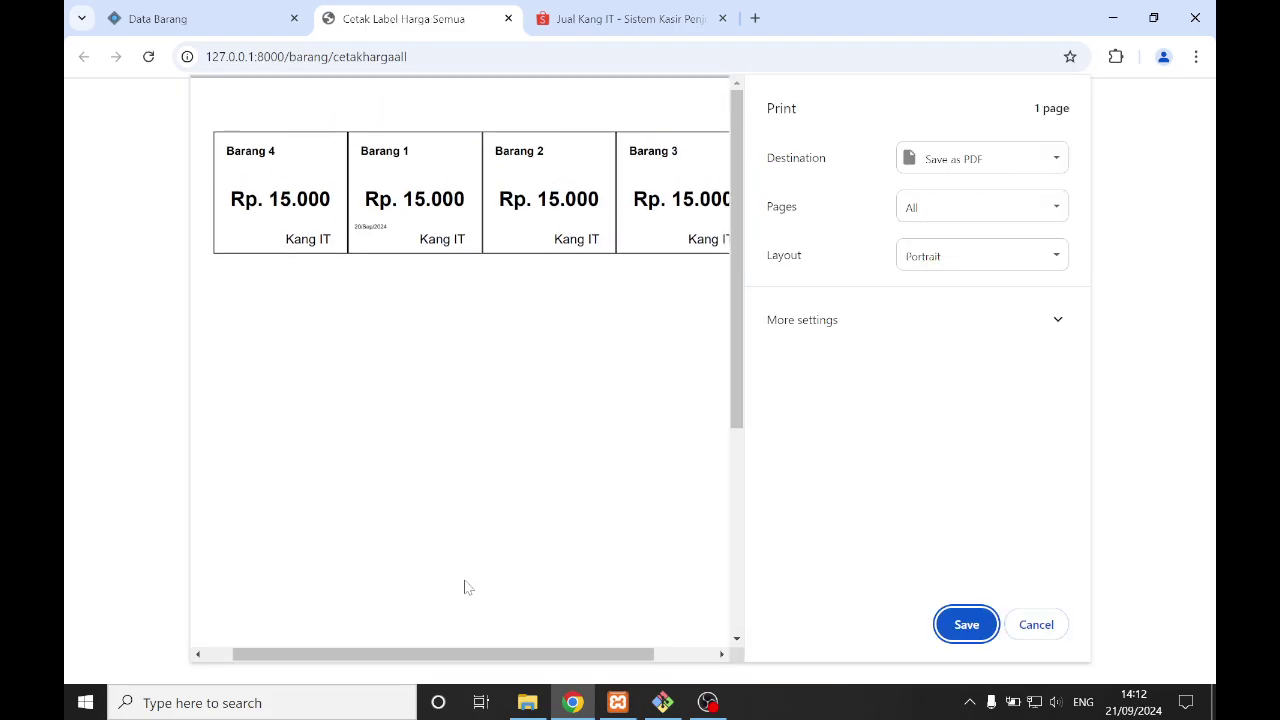
mouse_move(426, 654)
left_mouse_down()
mouse_move(486, 657)
mouse_move(422, 655)
left_mouse_up()
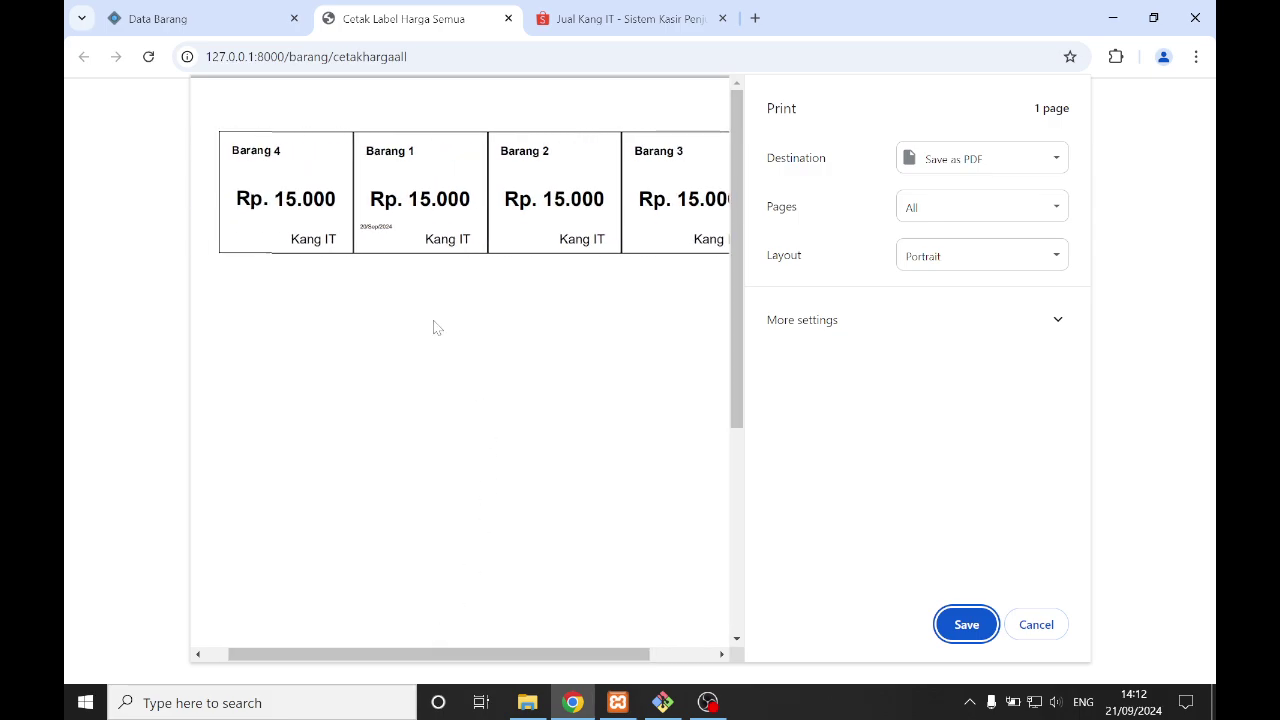
scroll(328, 294, "up", 2)
scroll(434, 277, "up", 1)
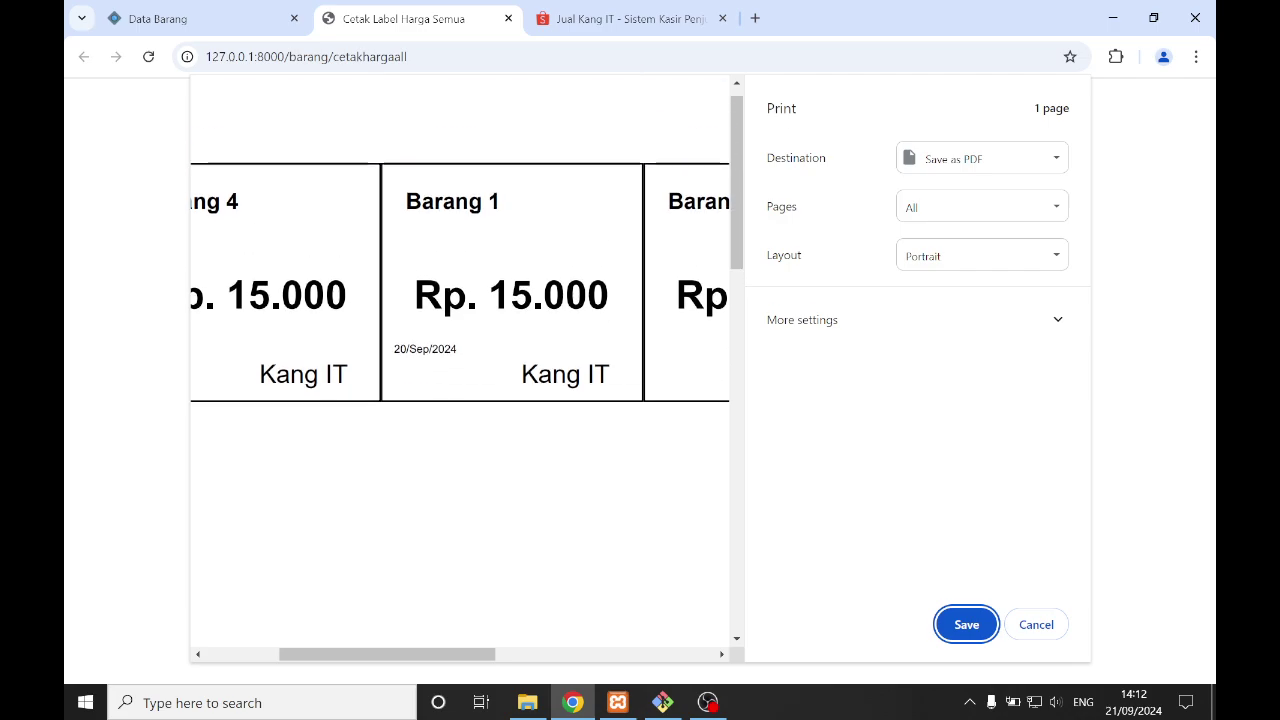
- Inspect the labels' 20/Sep/2024 date and Kang IT text, then cancel the print dialog
left_click_drag(395, 350, 458, 351)
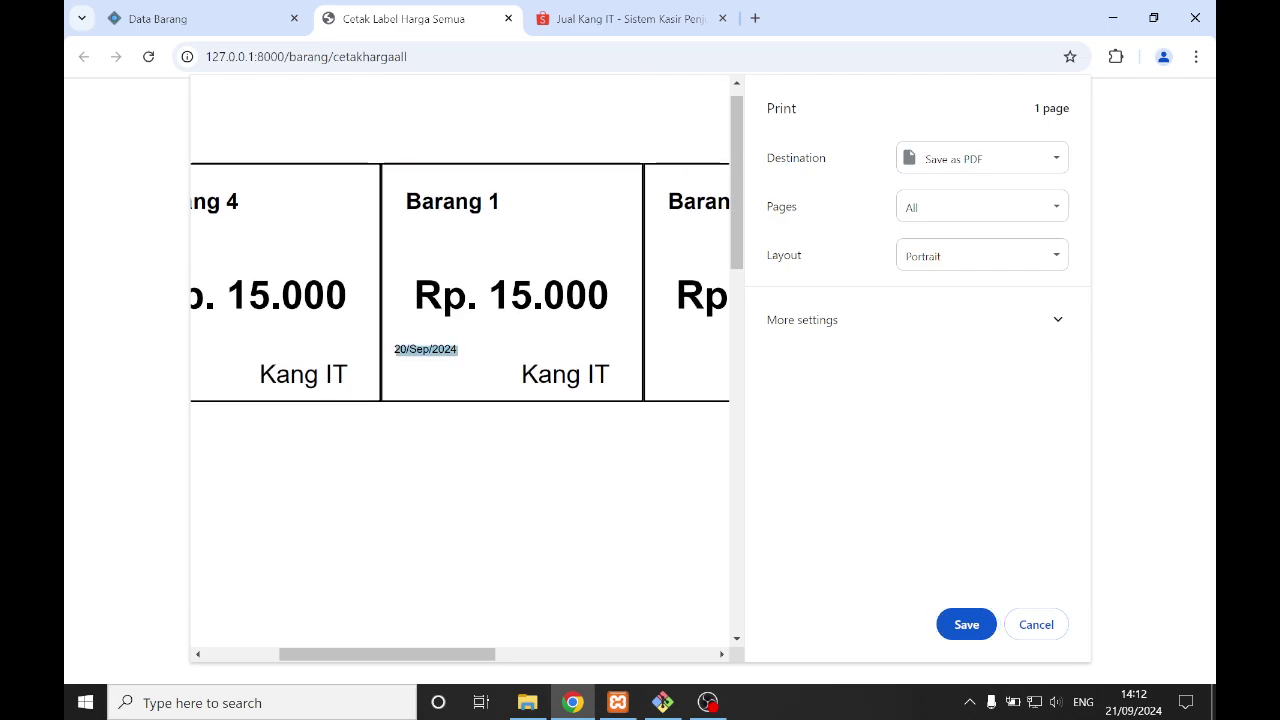
left_click(540, 421)
scroll(540, 421, "down", 2)
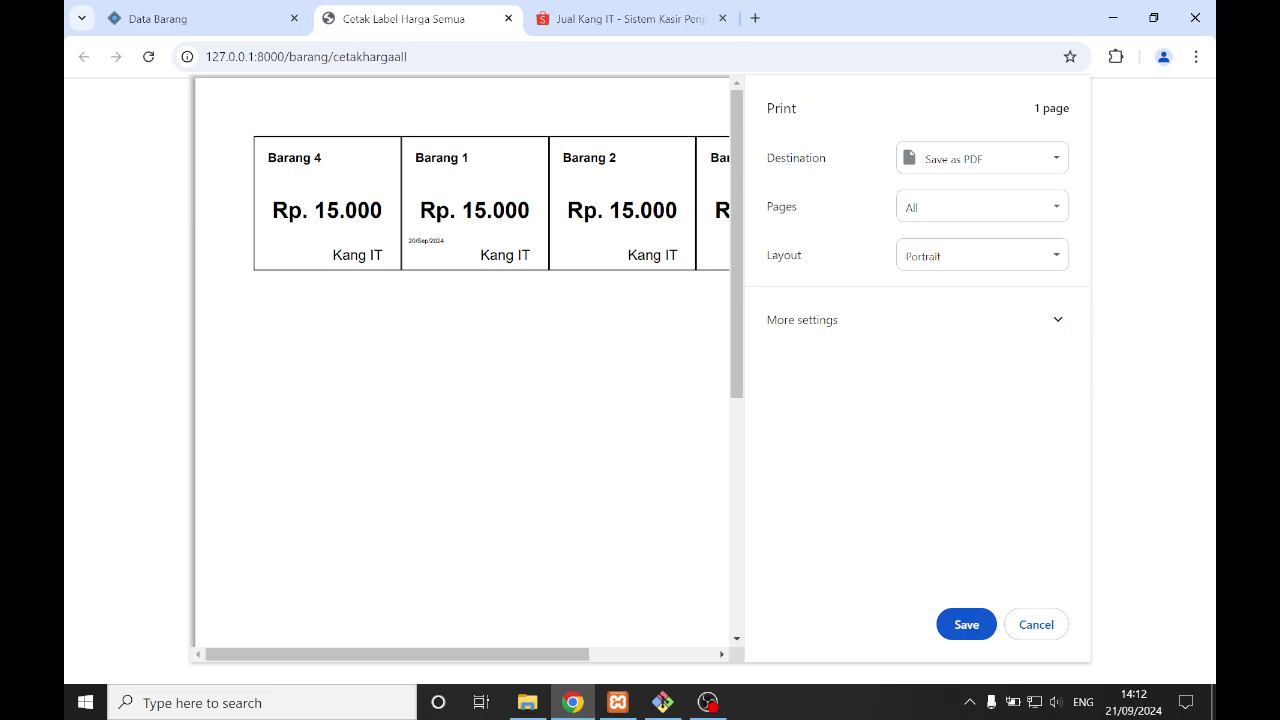
left_click_drag(333, 255, 383, 255)
scroll(468, 362, "down", 1)
scroll(469, 362, "down", 1)
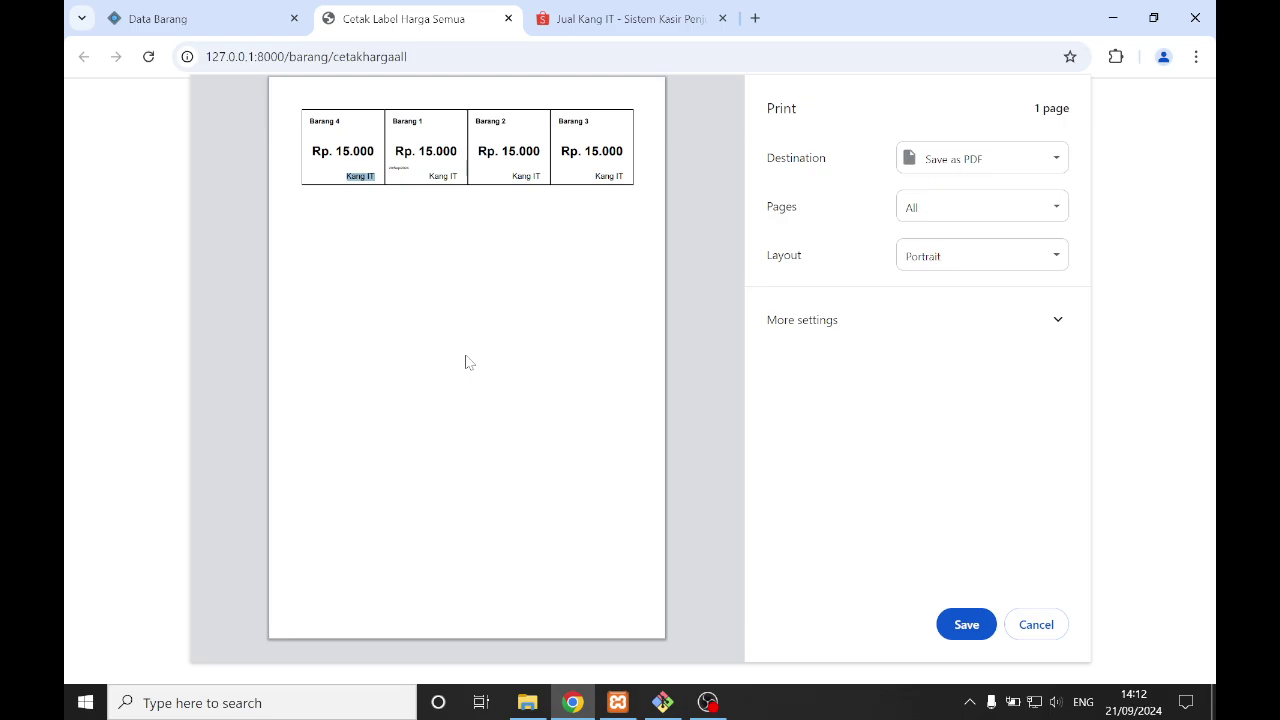
scroll(469, 362, "up", 1)
scroll(469, 362, "up", 1)
scroll(465, 362, "up", 1)
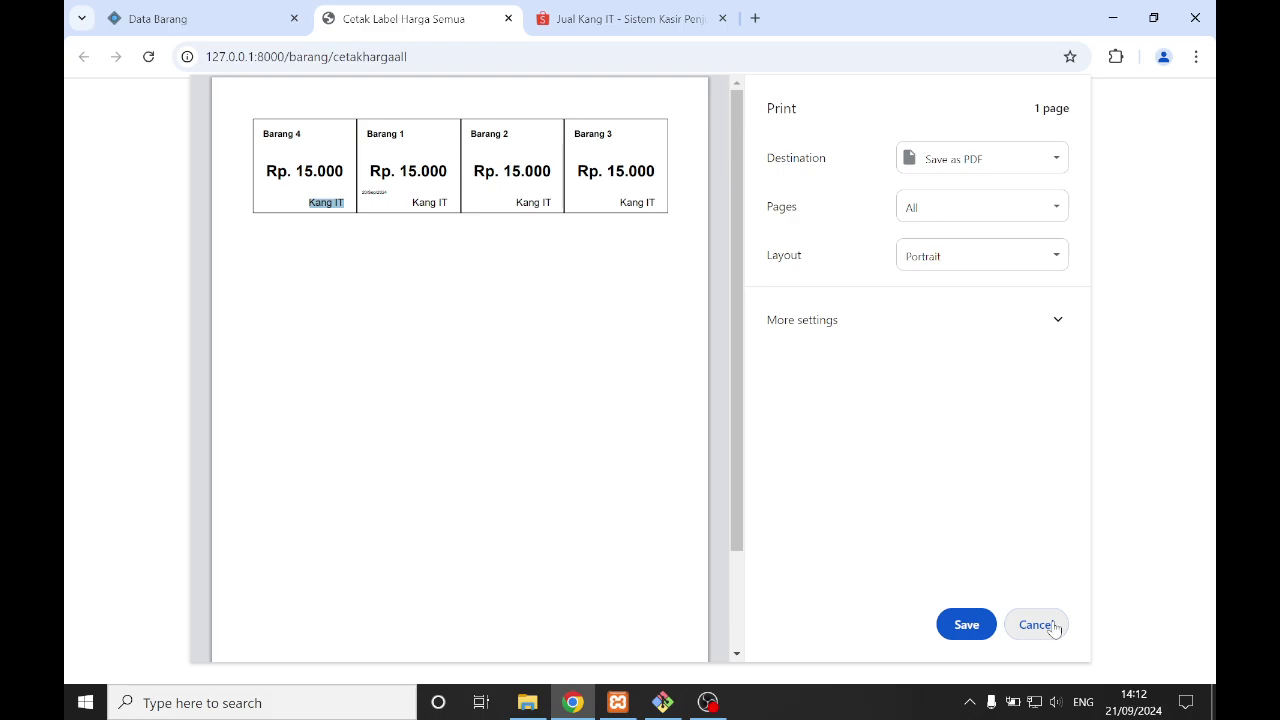
left_click(1048, 624)
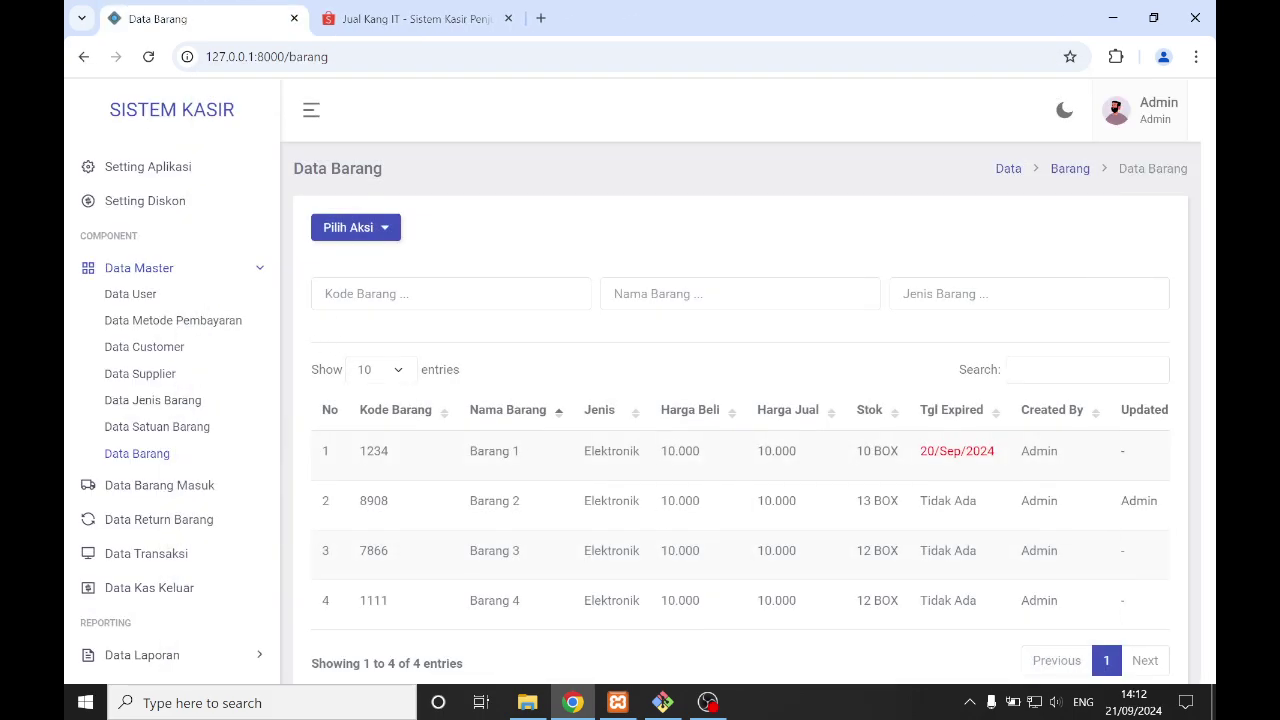
- Collapse Data Master and visit the empty Data Barang Masuk page
scroll(223, 249, "up", 2)
scroll(223, 240, "down", 1)
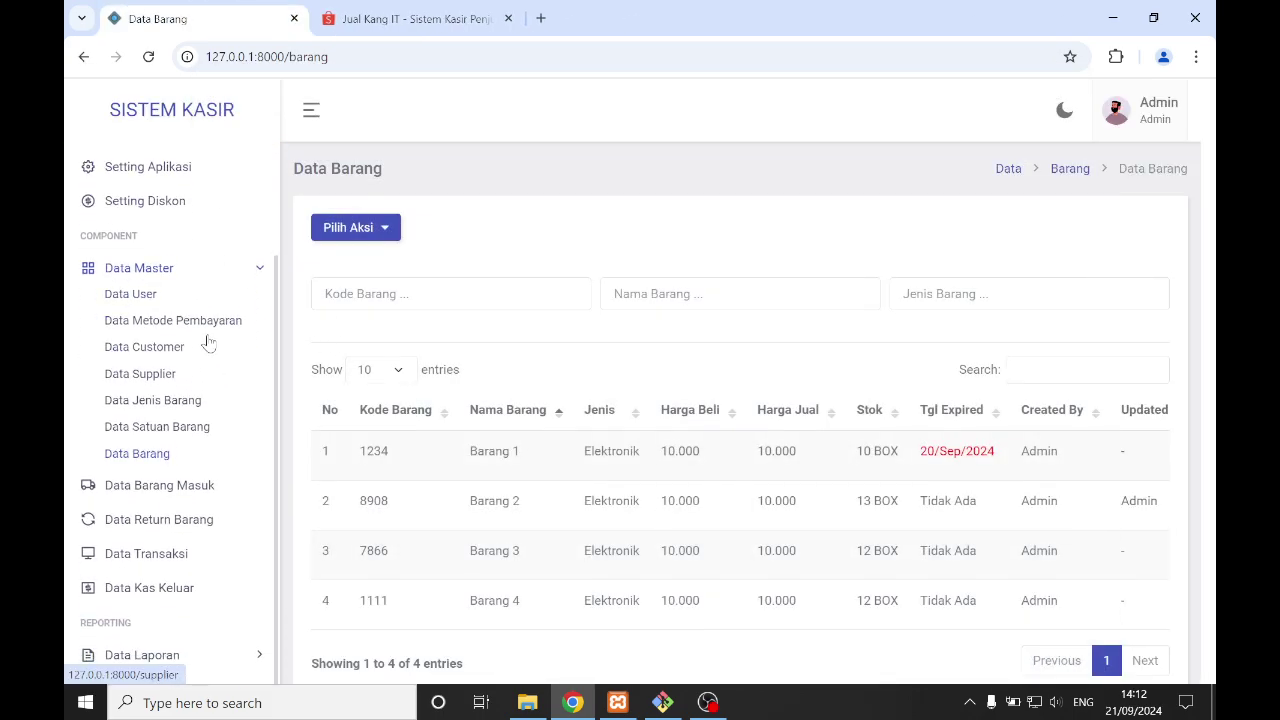
left_click(177, 264)
left_click(185, 442)
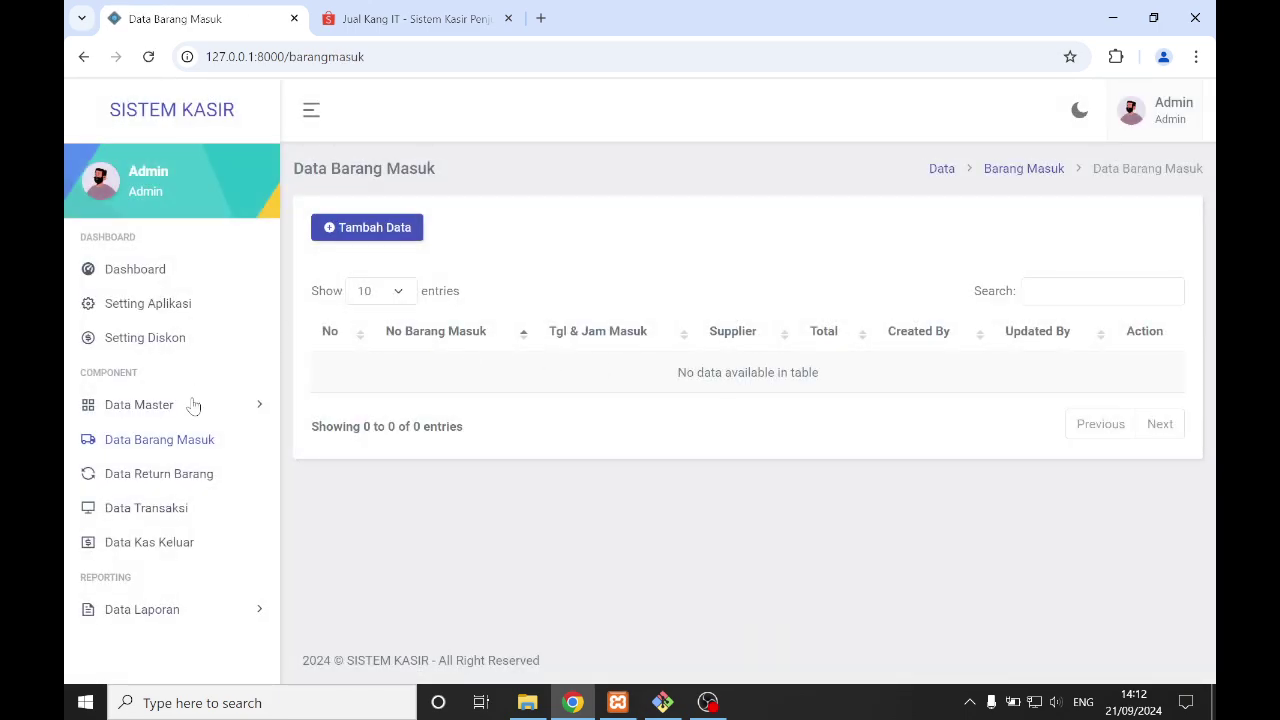
- Return to the Data Barang list via Data Master, then reopen Data Barang Masuk
left_click(194, 405)
left_click(194, 405)
left_click(215, 412)
left_click(140, 598)
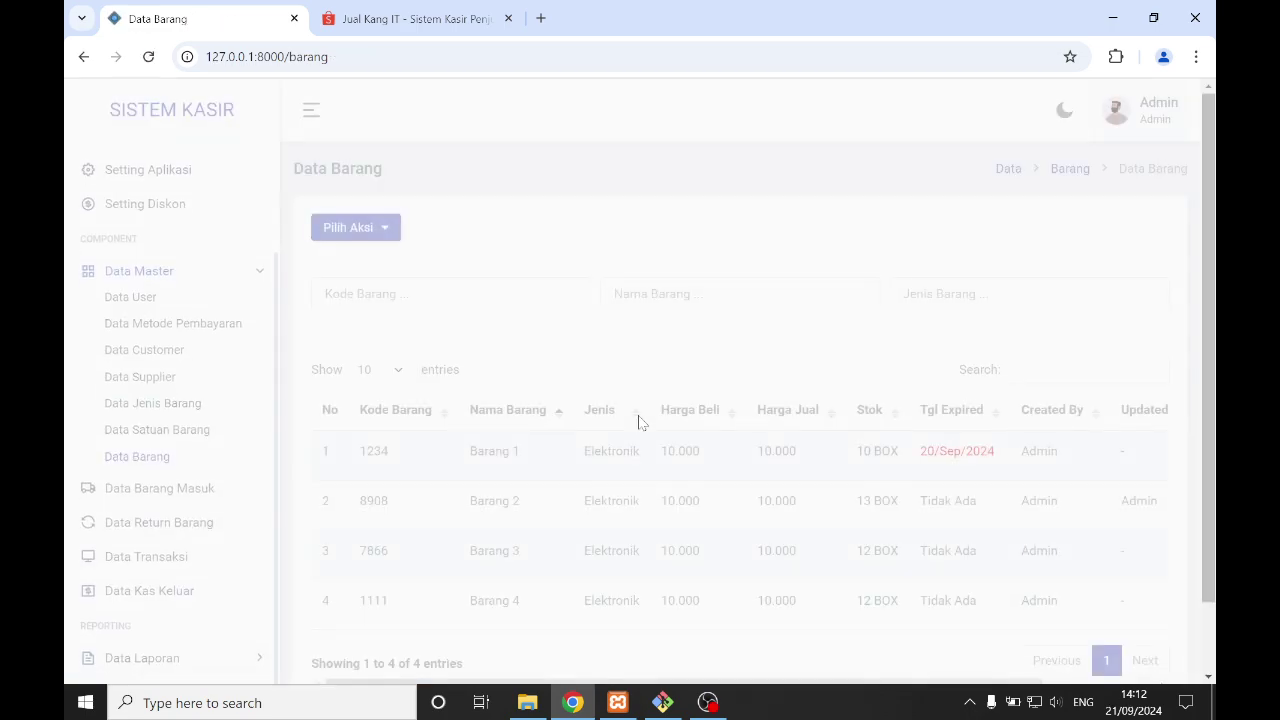
scroll(645, 418, "down", 1)
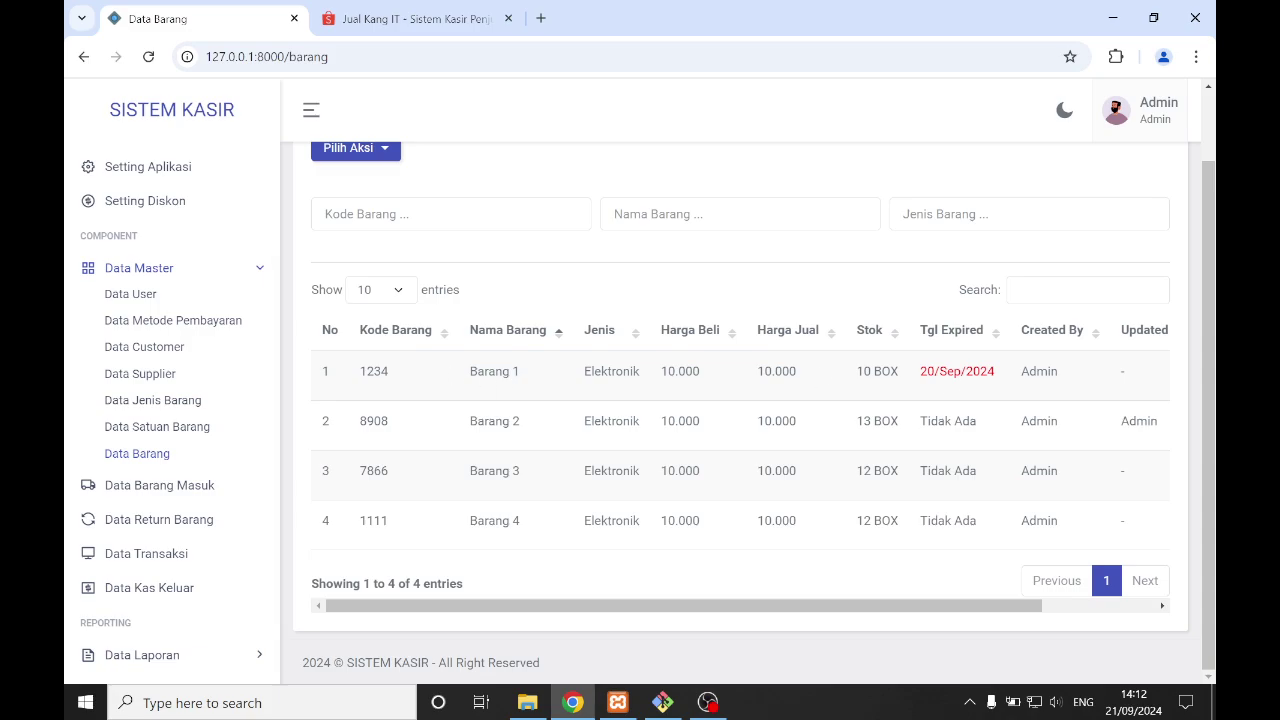
left_click(172, 497)
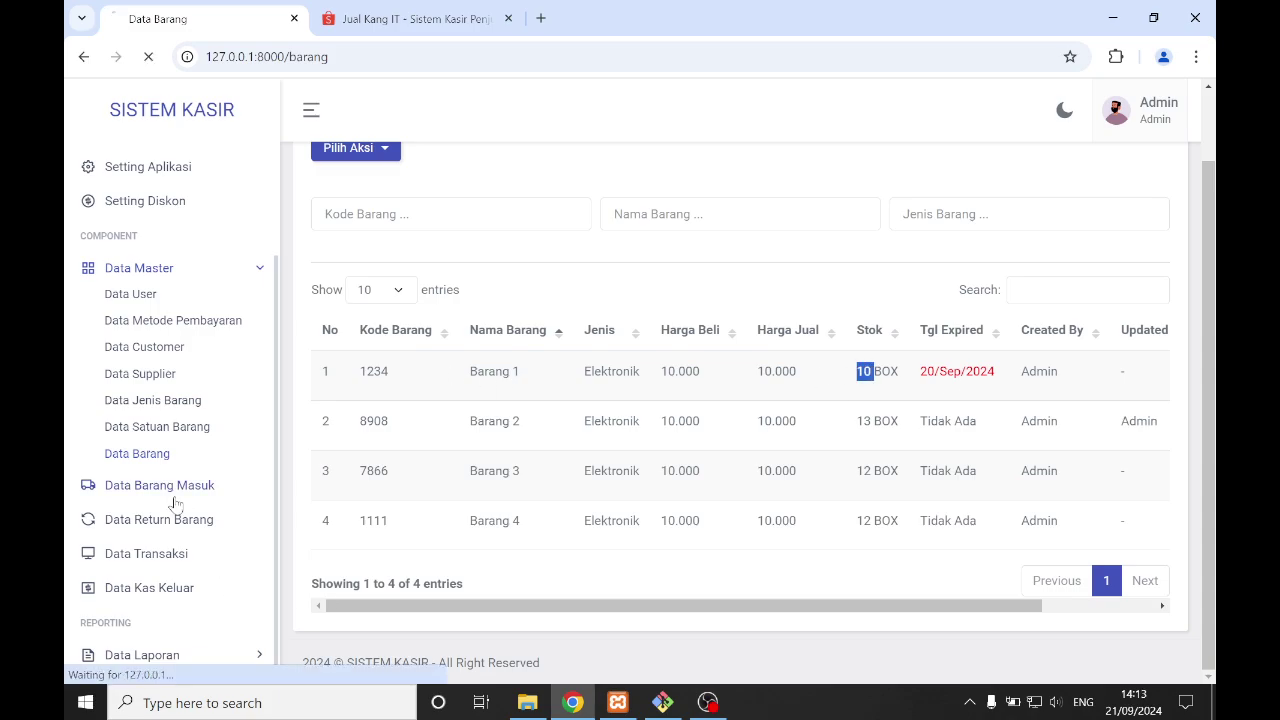
- Start a Tambah Data entry and add Barang 1 - Elektronik through the item search
left_click(365, 228)
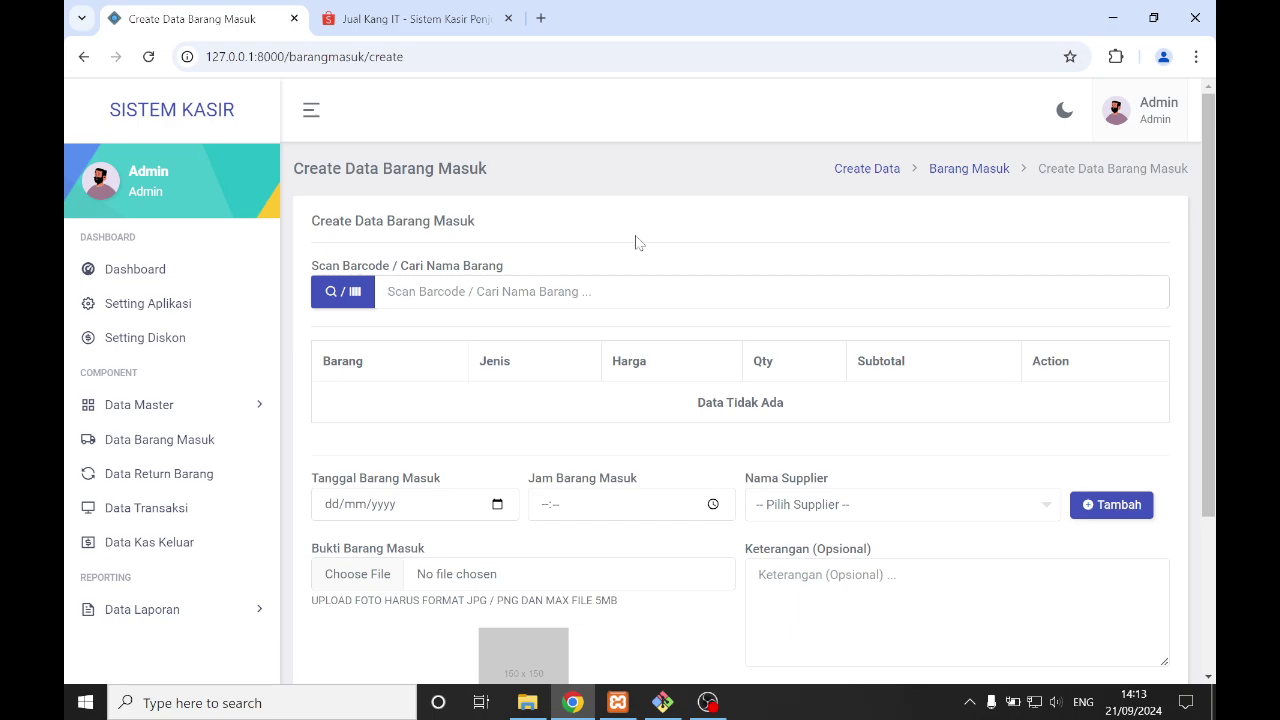
type("bar")
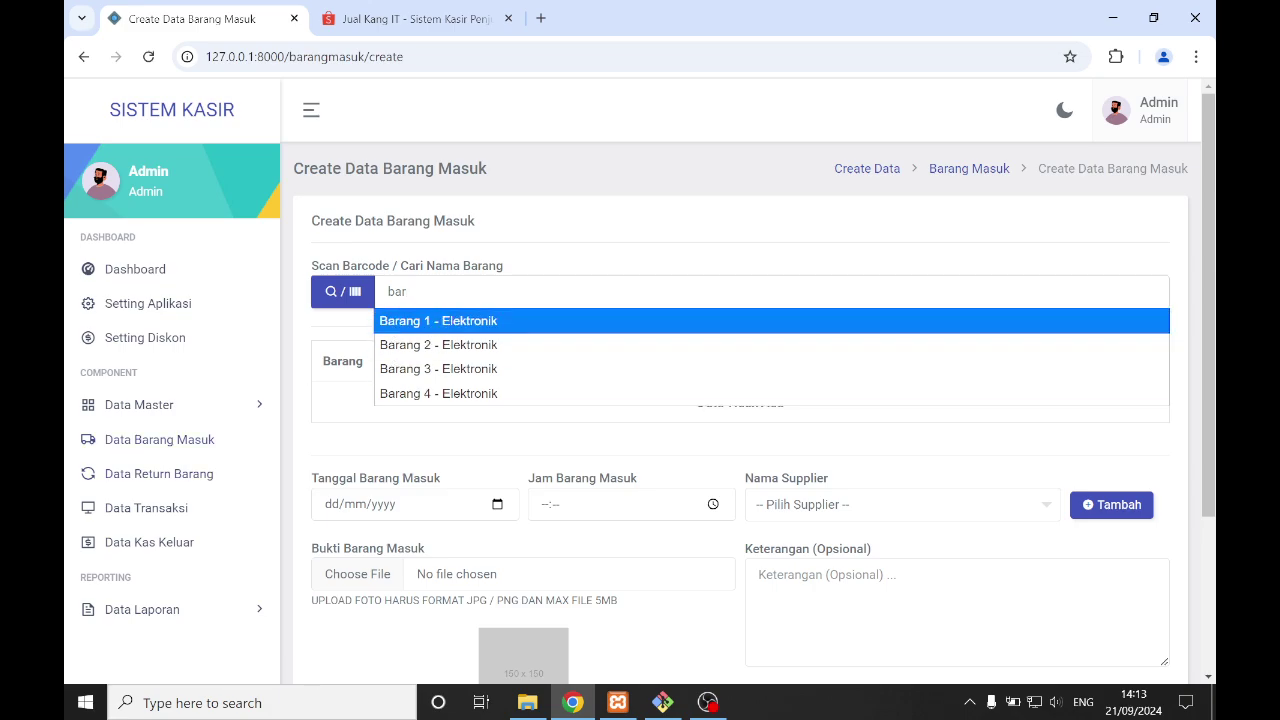
key("ctrl+a")
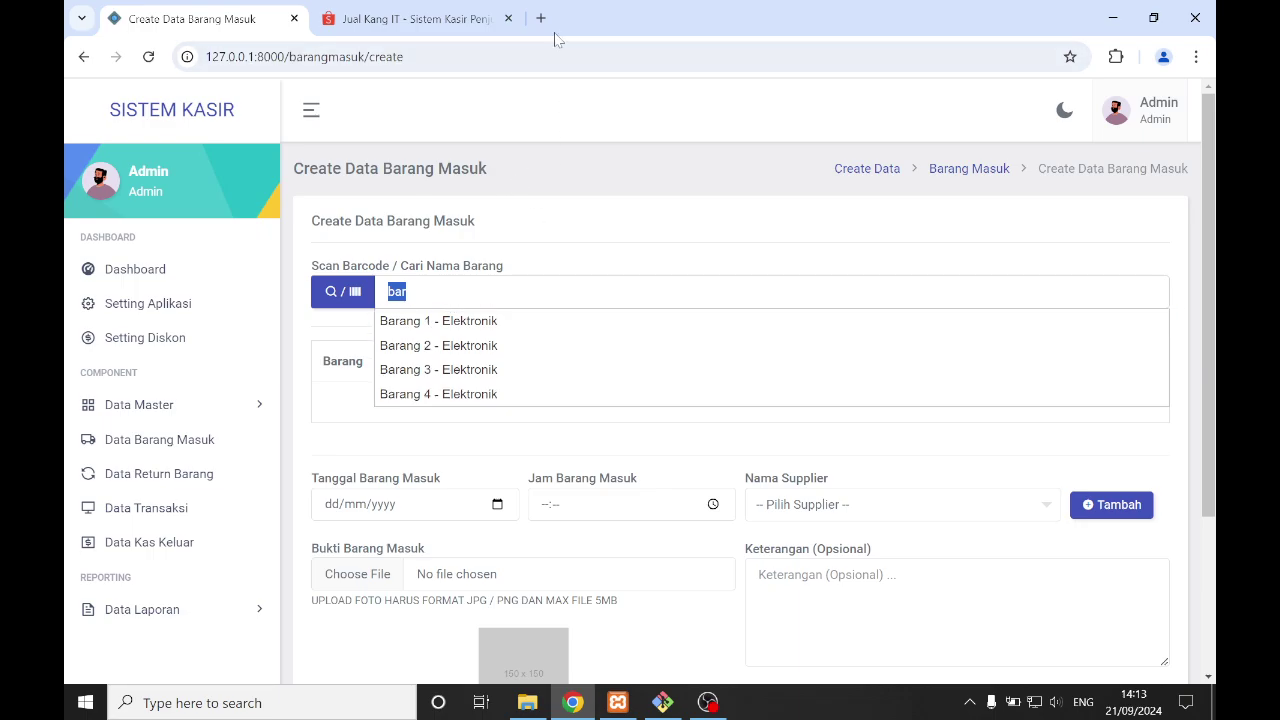
left_click(406, 292)
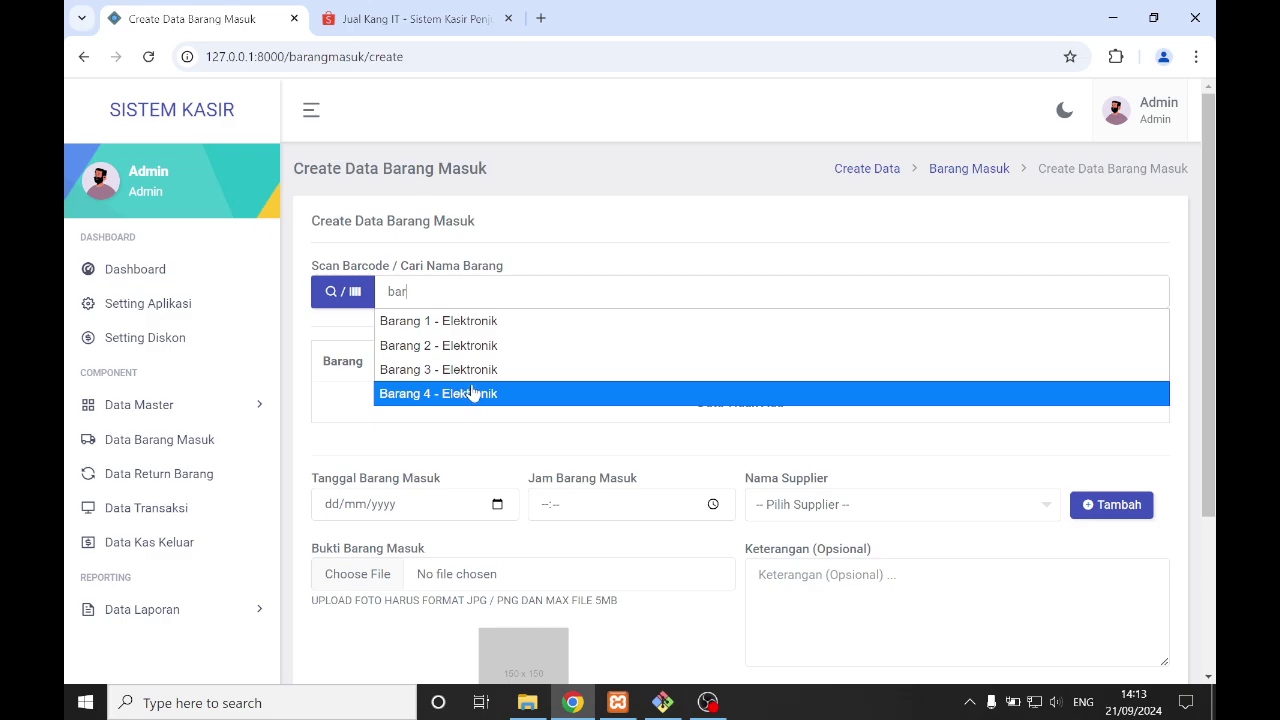
left_click(468, 328)
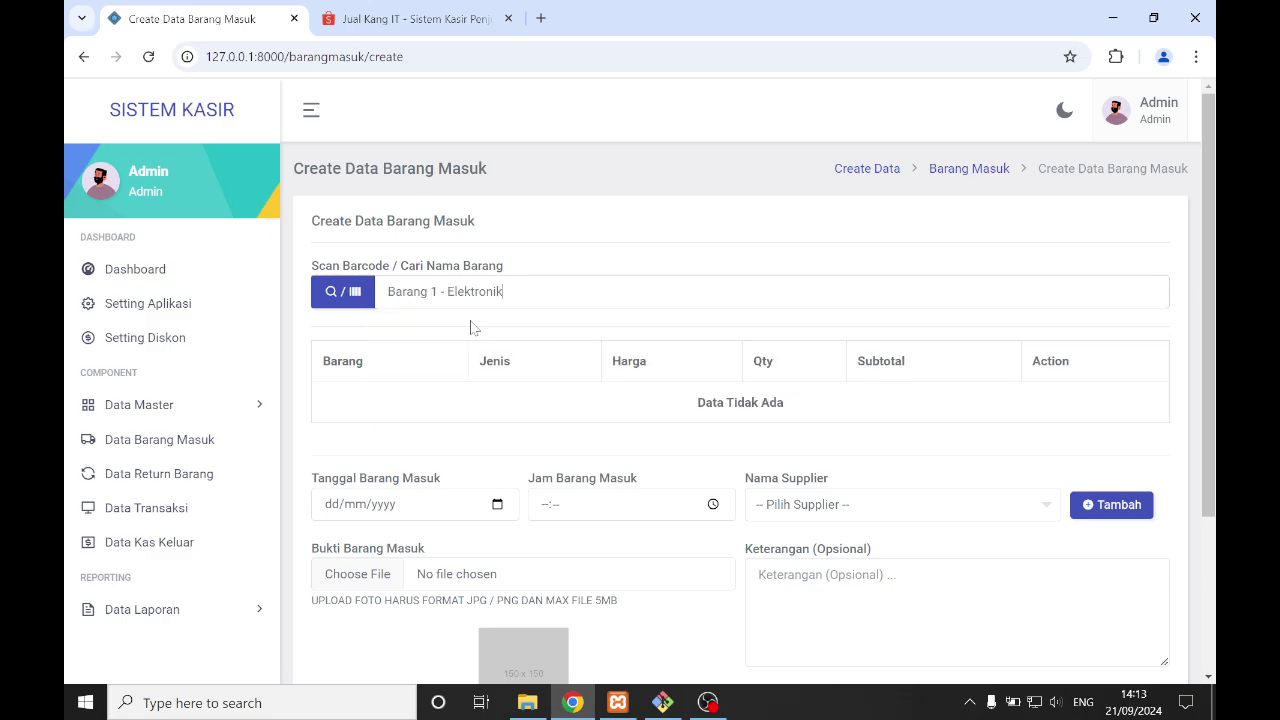
- Set Barang 1's incoming quantity to 5 BOX
scroll(655, 443, "down", 1)
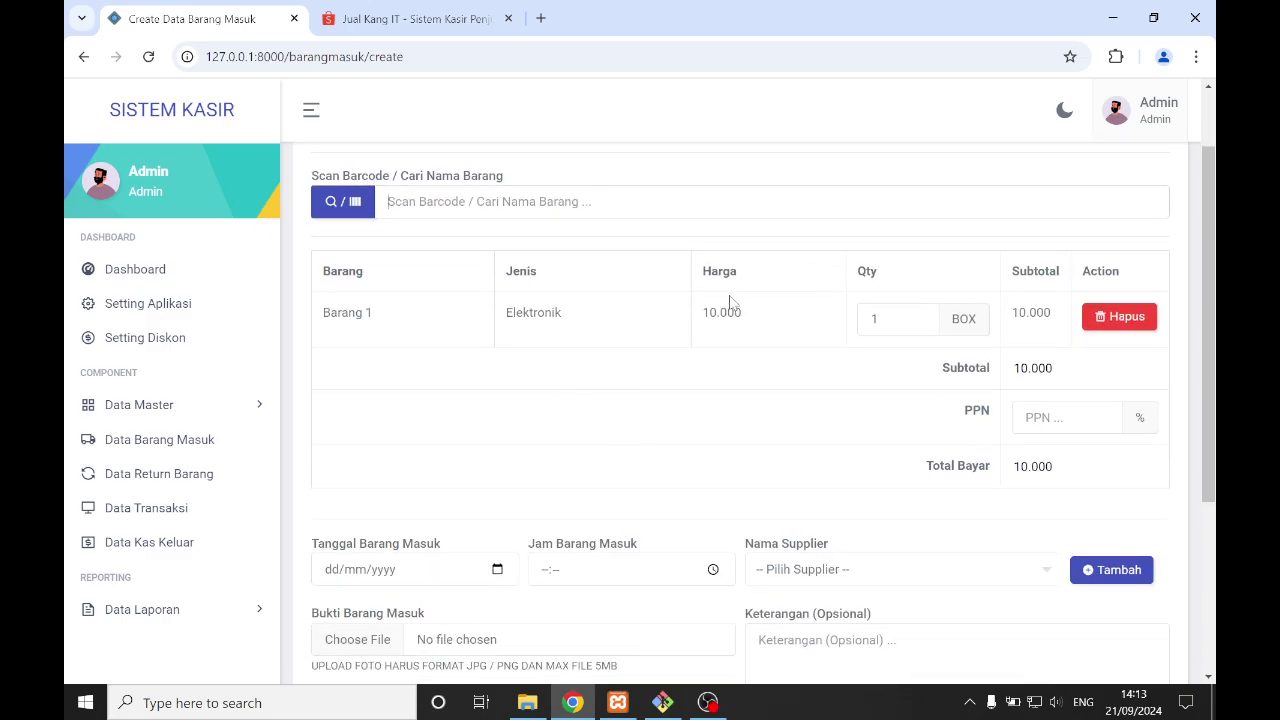
double_click(876, 318)
type("4")
key("BackSpace")
type("5")
- Set PPN to 11, bringing Total Bayar to 55.500
left_click(1035, 417)
type("0")
key("ctrl+a")
type("2")
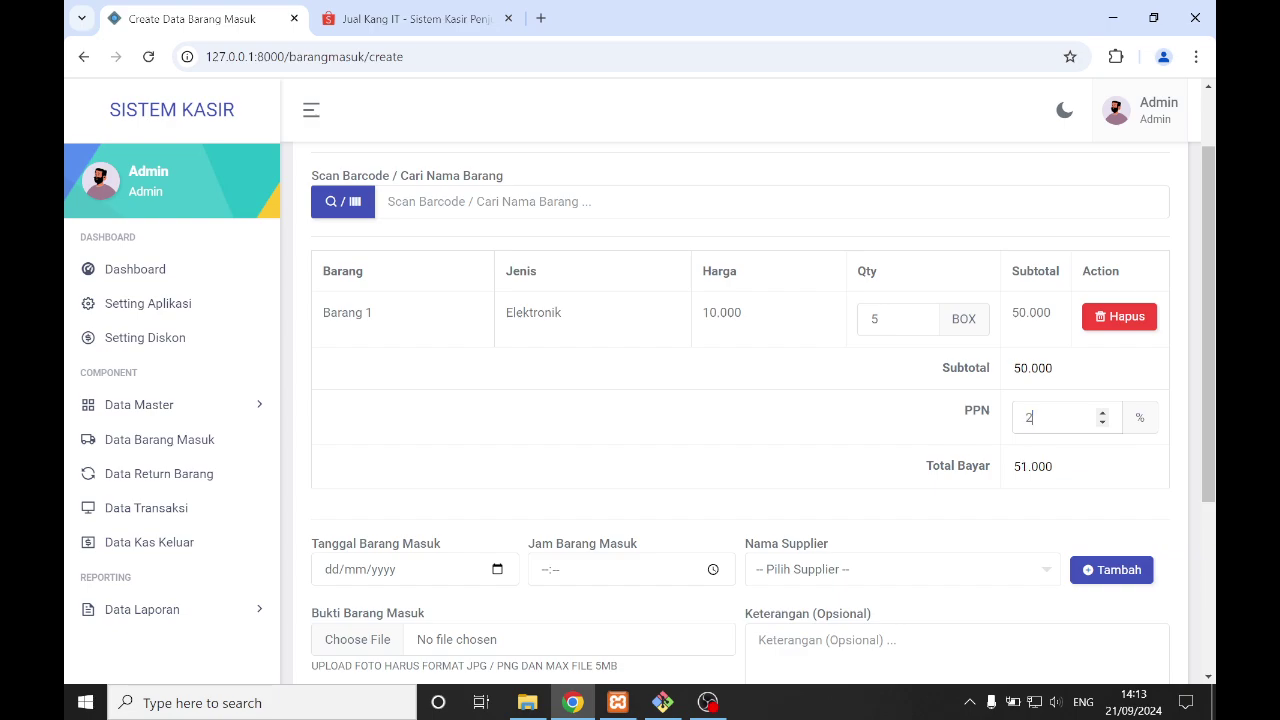
key("BackSpace")
type("11")
scroll(556, 459, "down", 2)
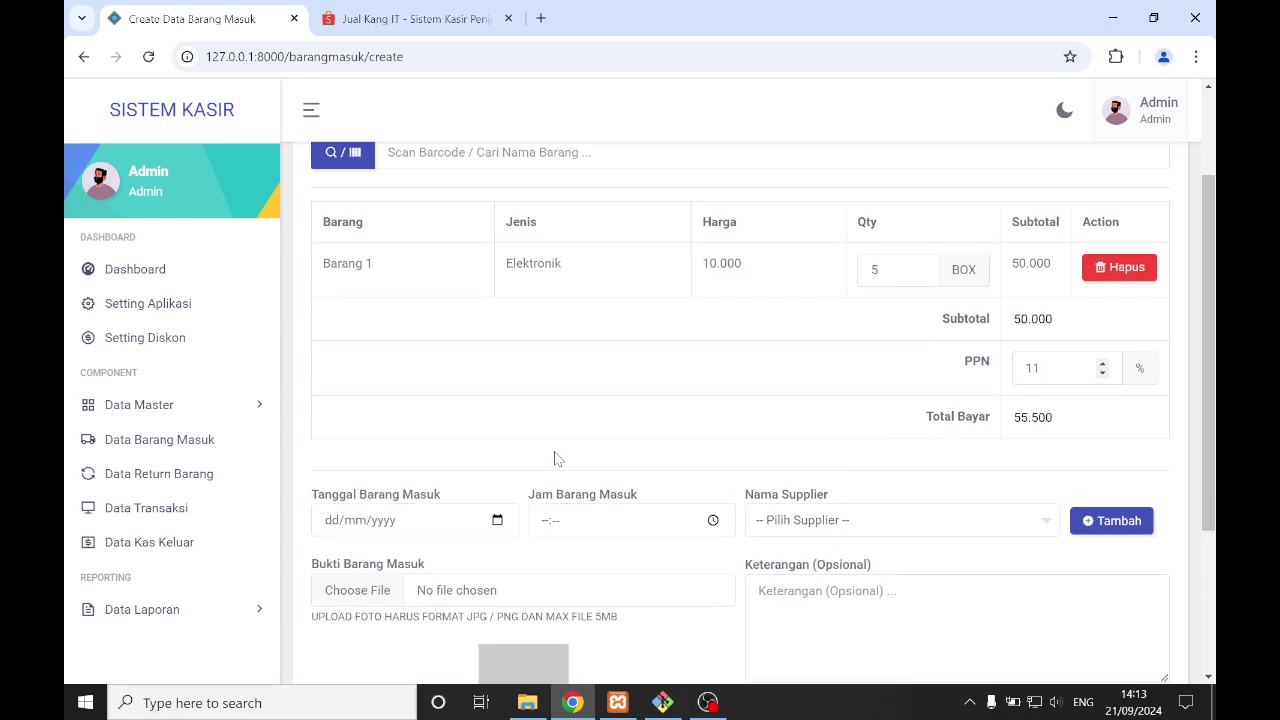
scroll(556, 459, "up", 1)
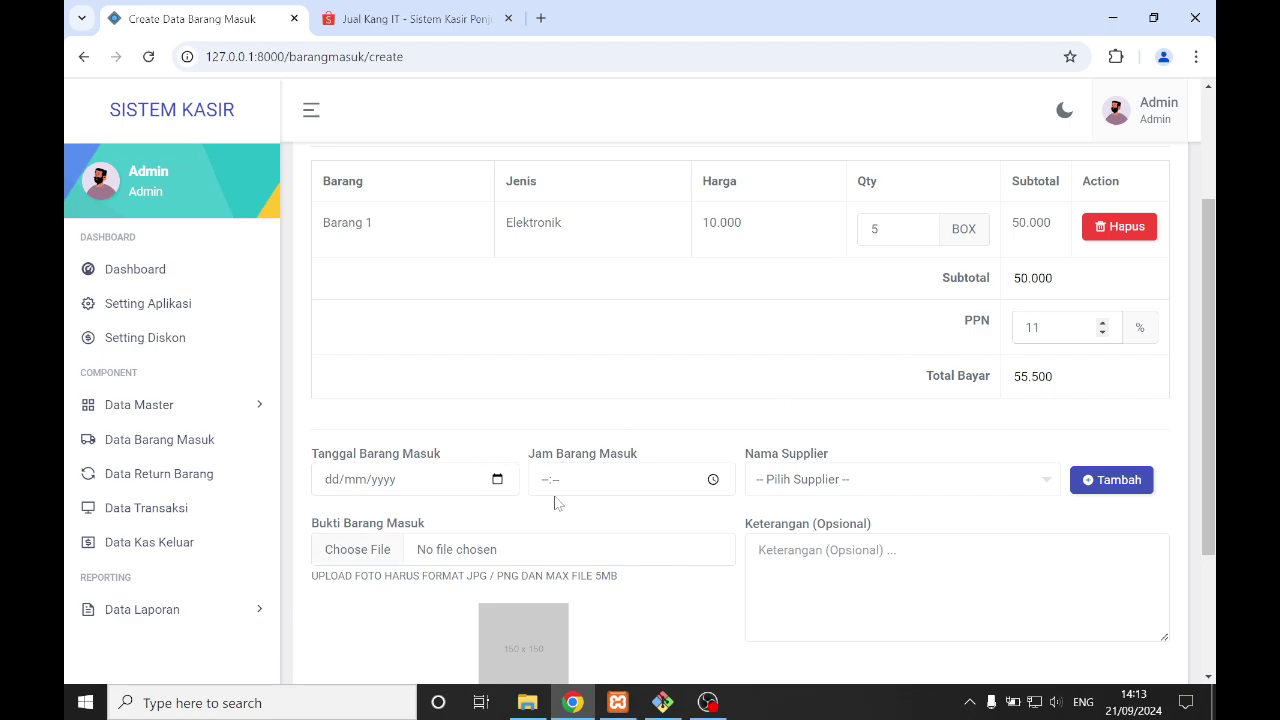
scroll(549, 504, "up", 1)
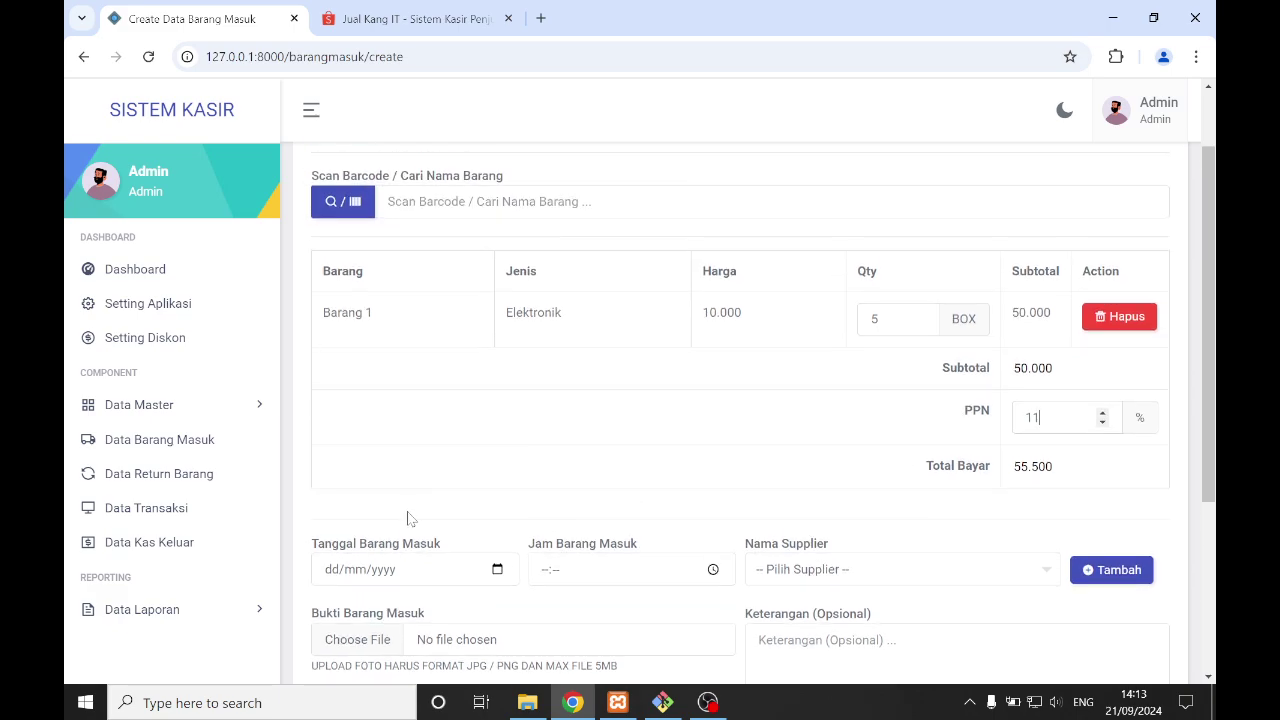
scroll(471, 500, "down", 2)
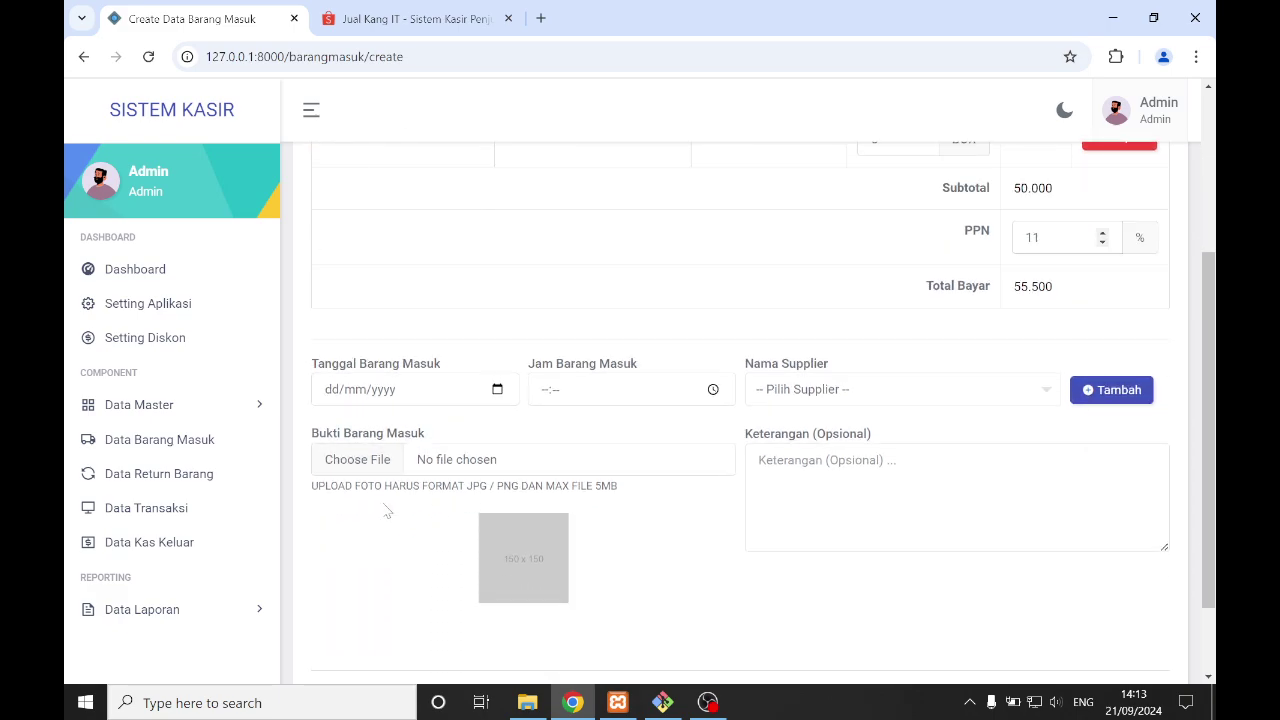
- Set the incoming date to 21/09/2024, time 14:14, and supplier to Supplier
left_click(495, 389)
left_click(485, 534)
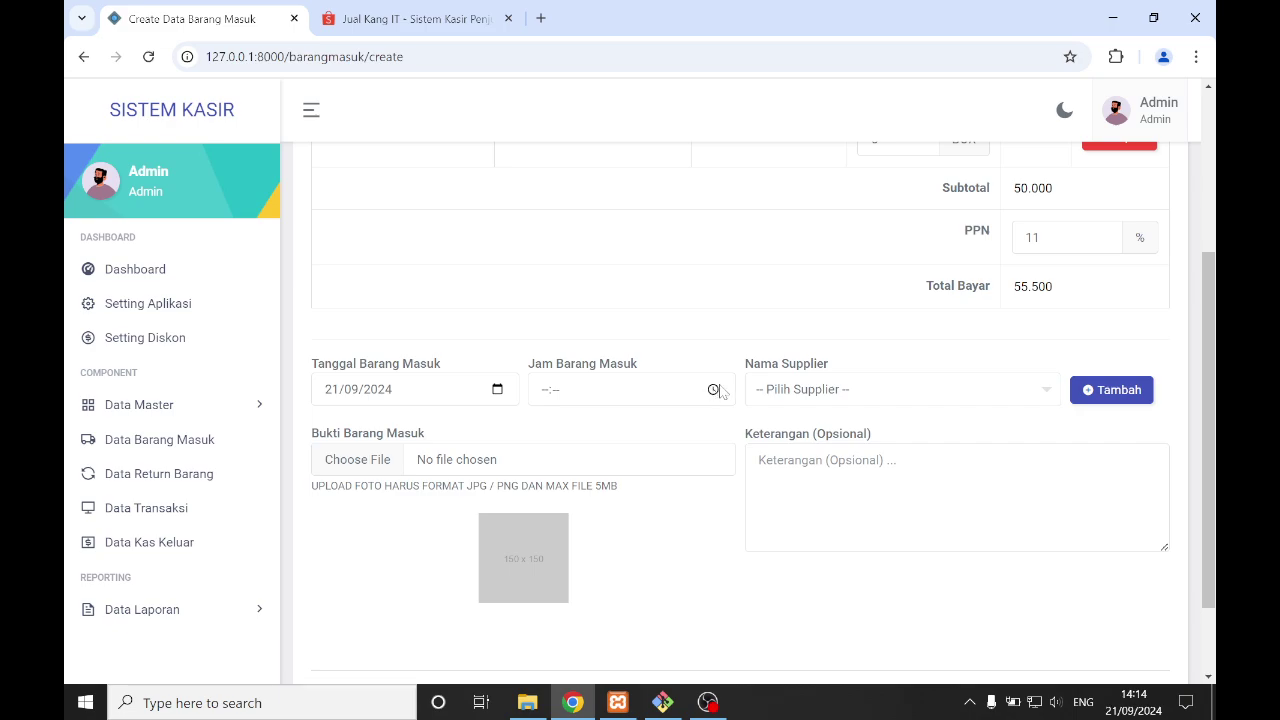
left_click(713, 389)
left_click(605, 424)
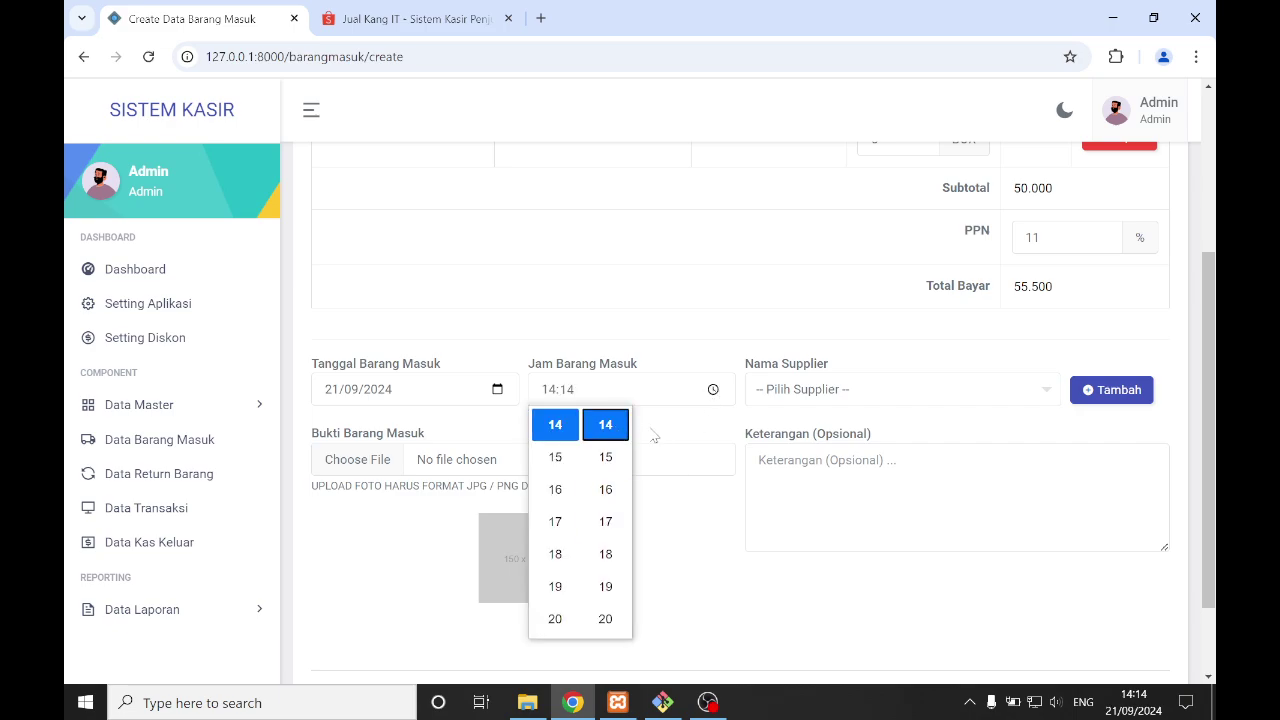
left_click(858, 398)
left_click(778, 466)
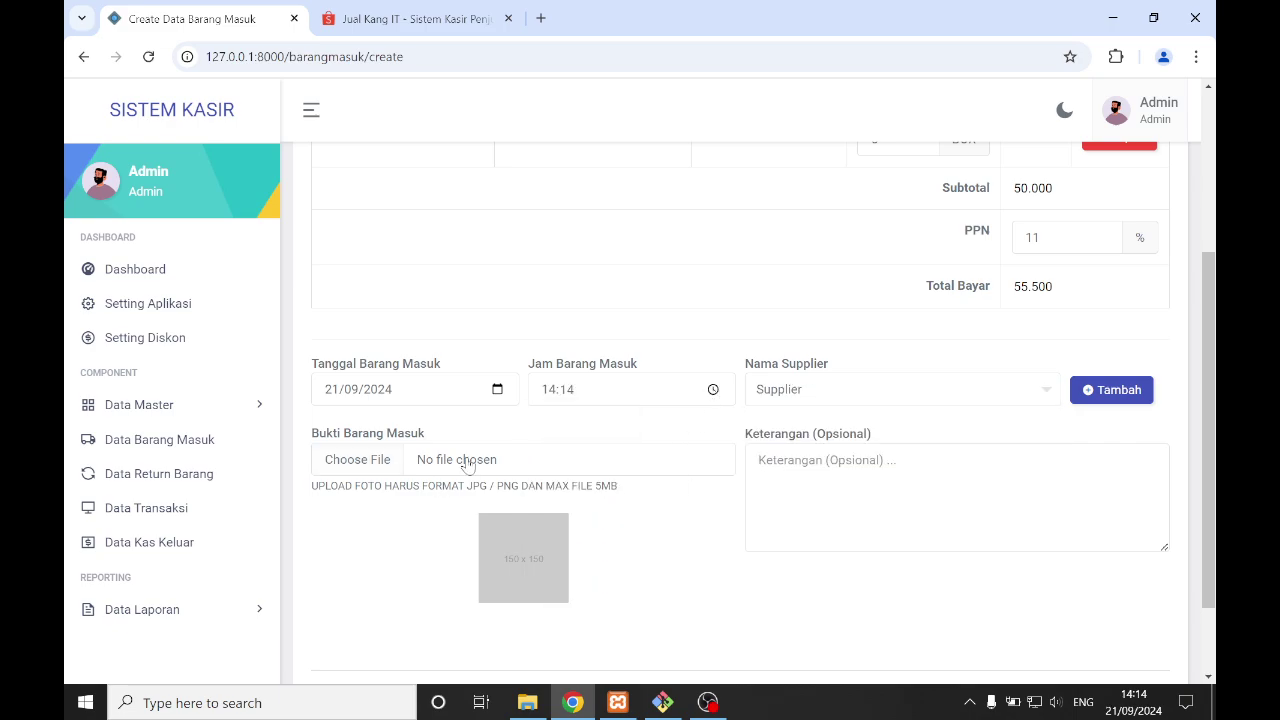
- Review the filled form, then open the file picker for the Bukti Barang Masuk photo
scroll(519, 500, "down", 2)
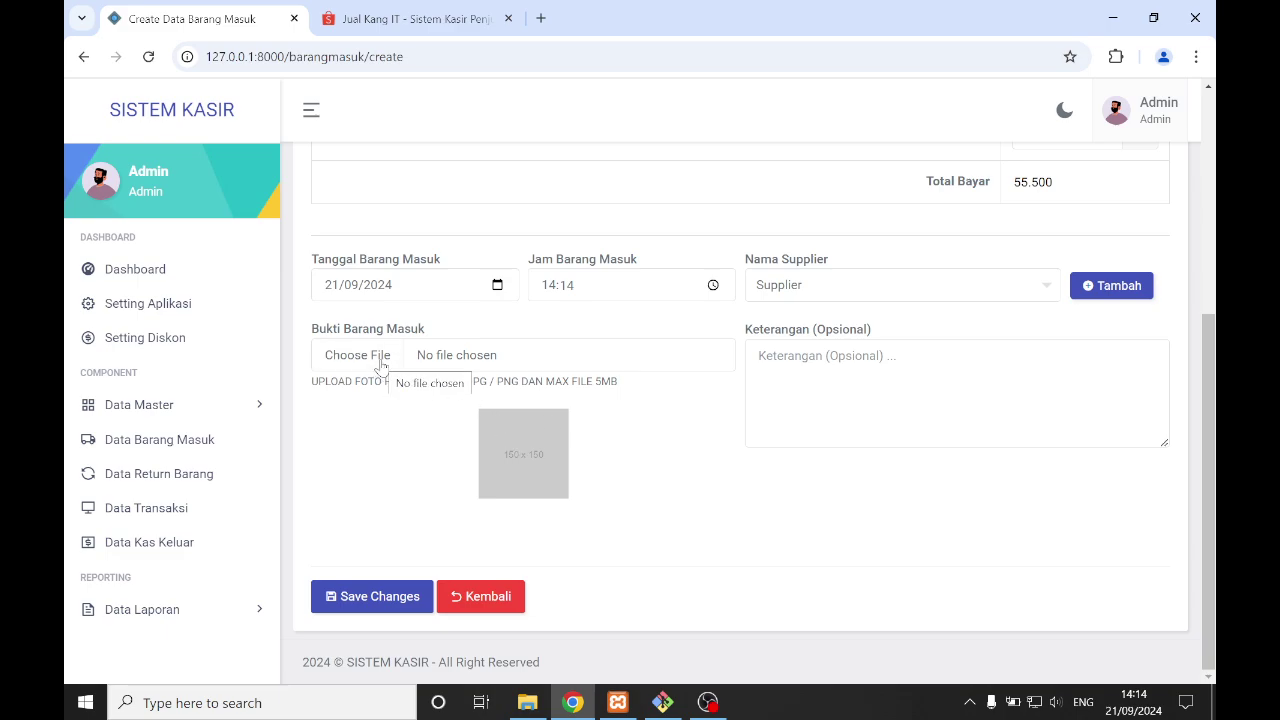
scroll(385, 370, "up", 1)
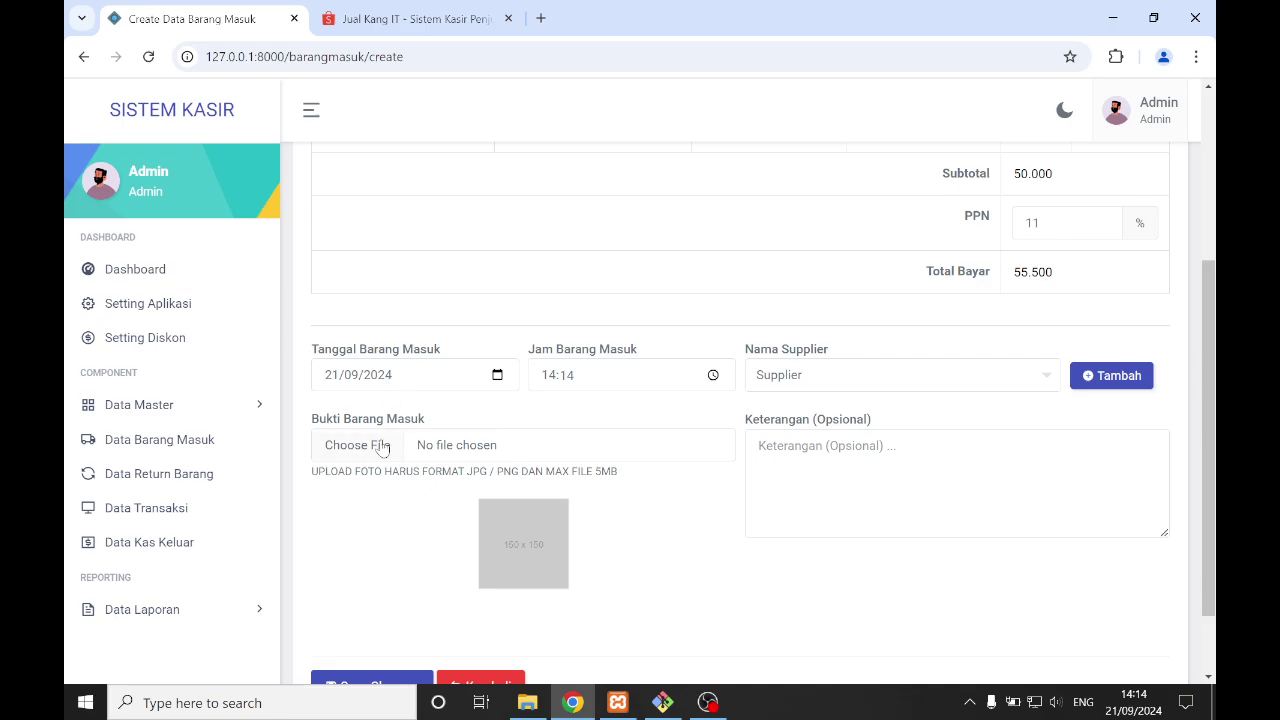
scroll(425, 440, "up", 2)
scroll(435, 438, "up", 1)
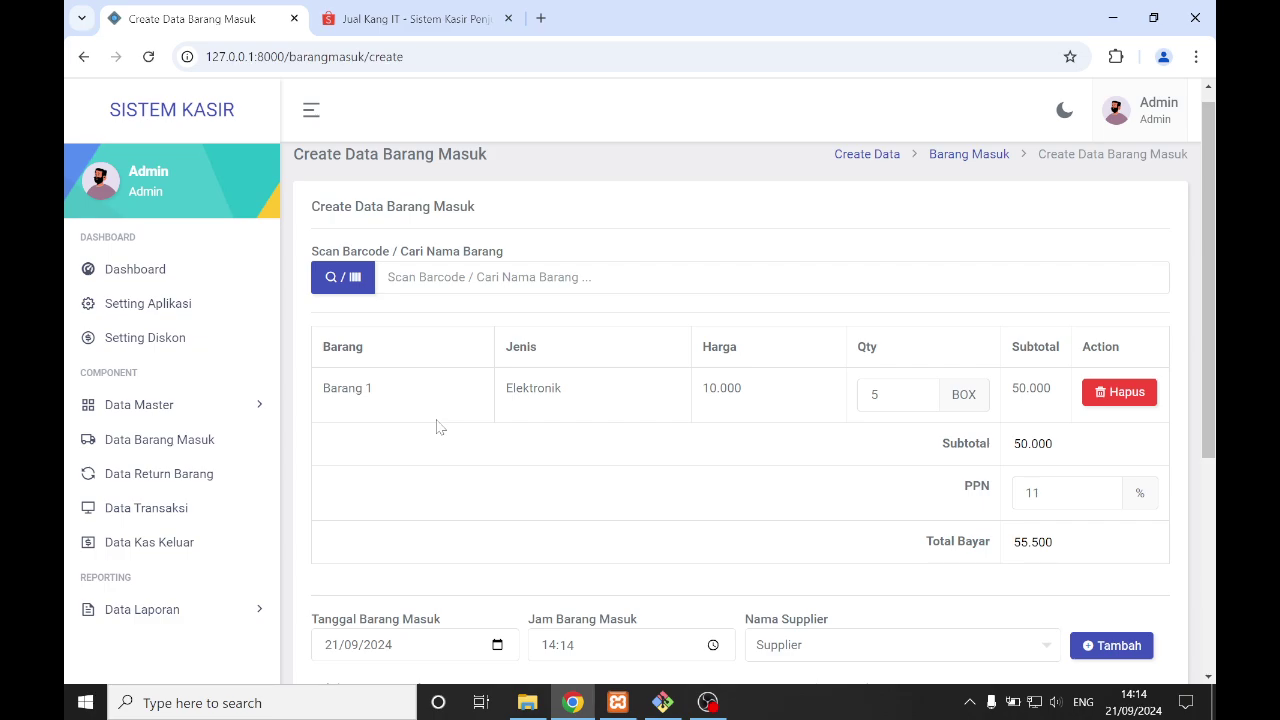
scroll(437, 427, "down", 2)
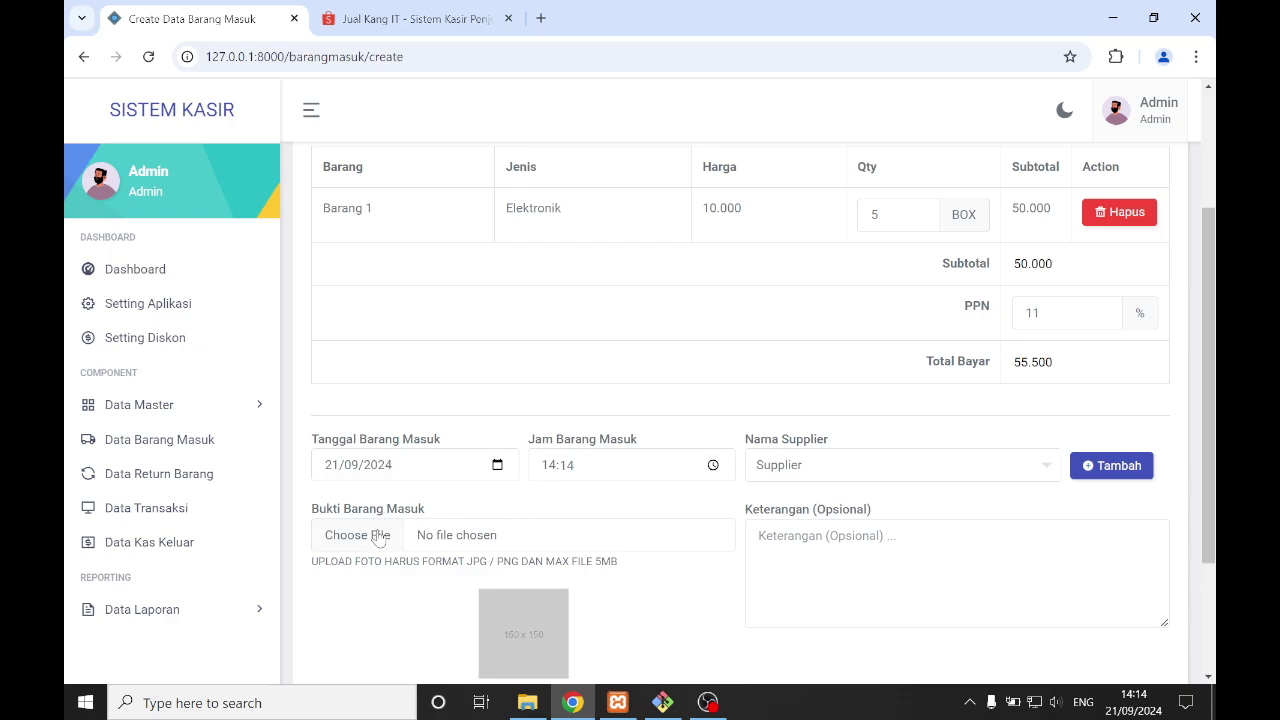
scroll(410, 527, "down", 1)
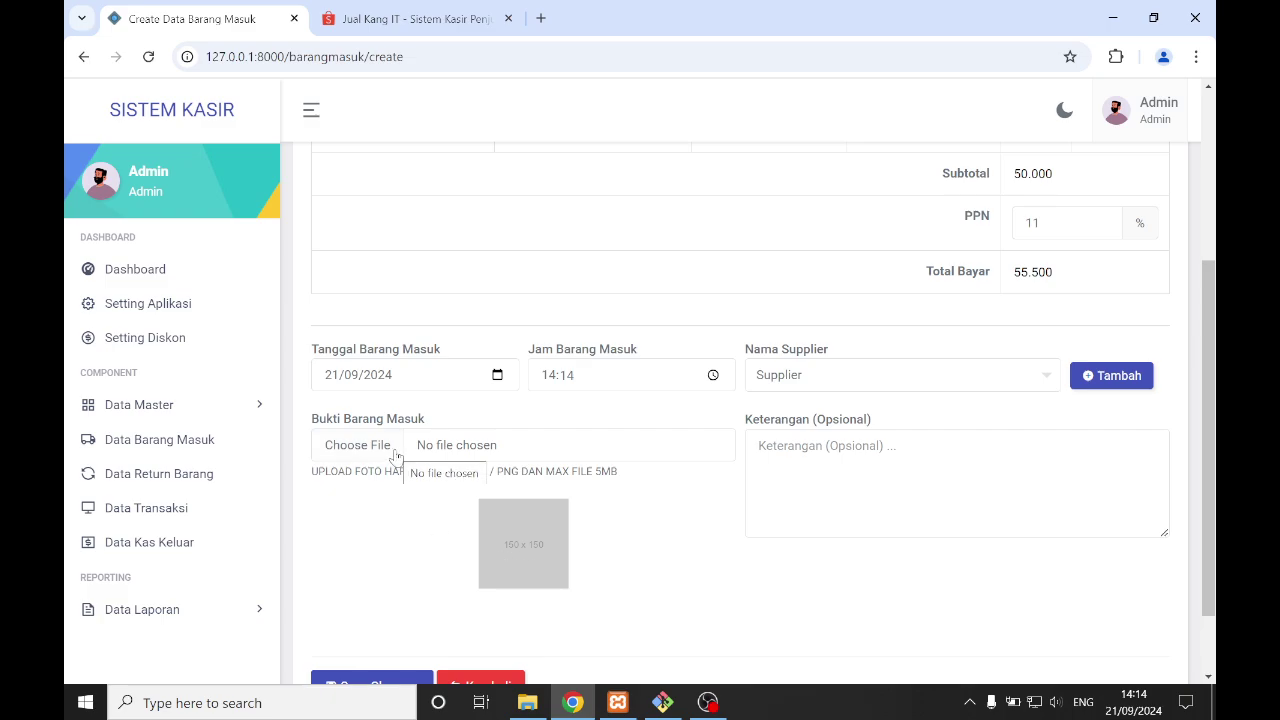
scroll(397, 456, "up", 1)
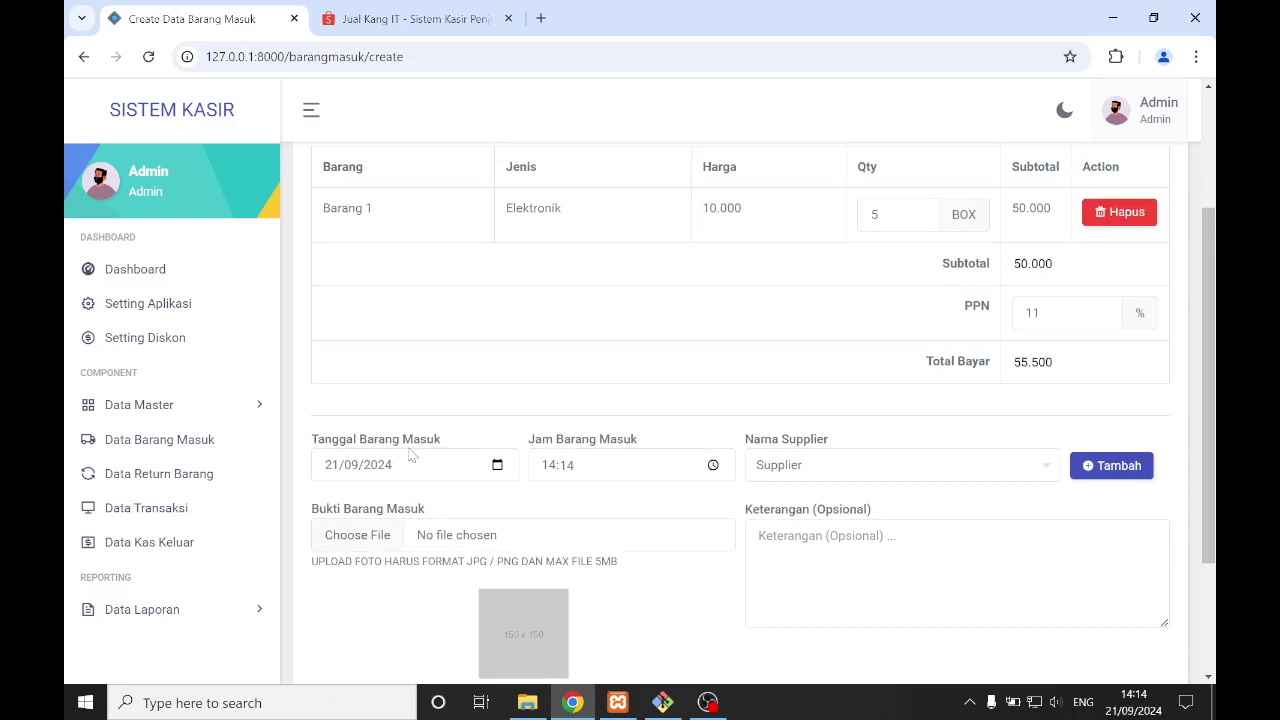
scroll(527, 566, "down", 2)
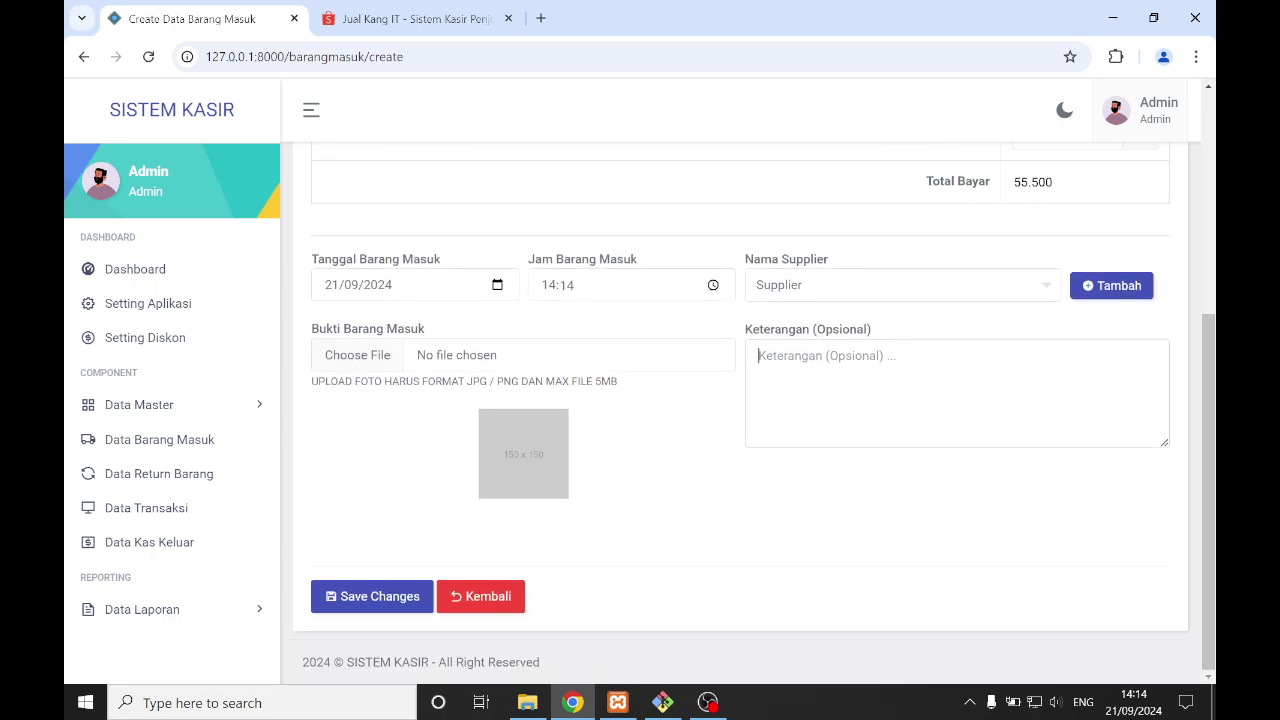
left_click(443, 358)
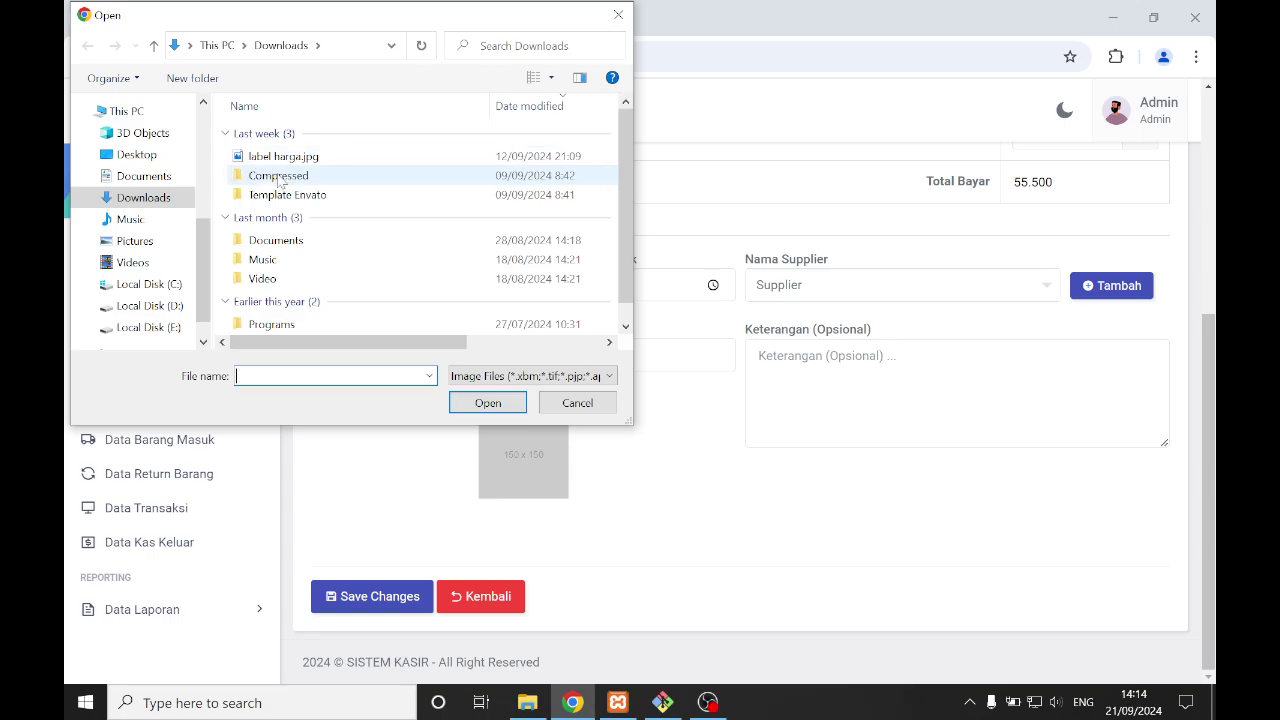
- Attach the announcement image from Pictures as proof and save the incoming goods record
scroll(288, 290, "down", 1)
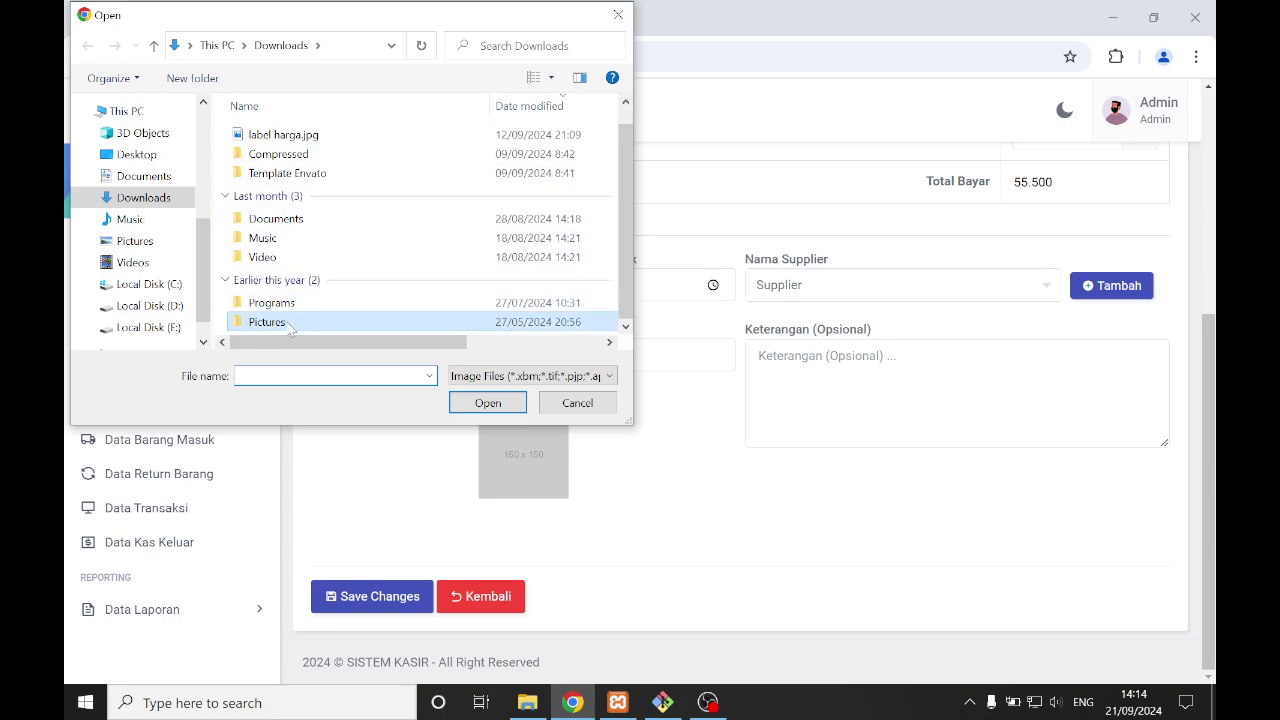
double_click(288, 324)
left_click(286, 165)
left_click(492, 403)
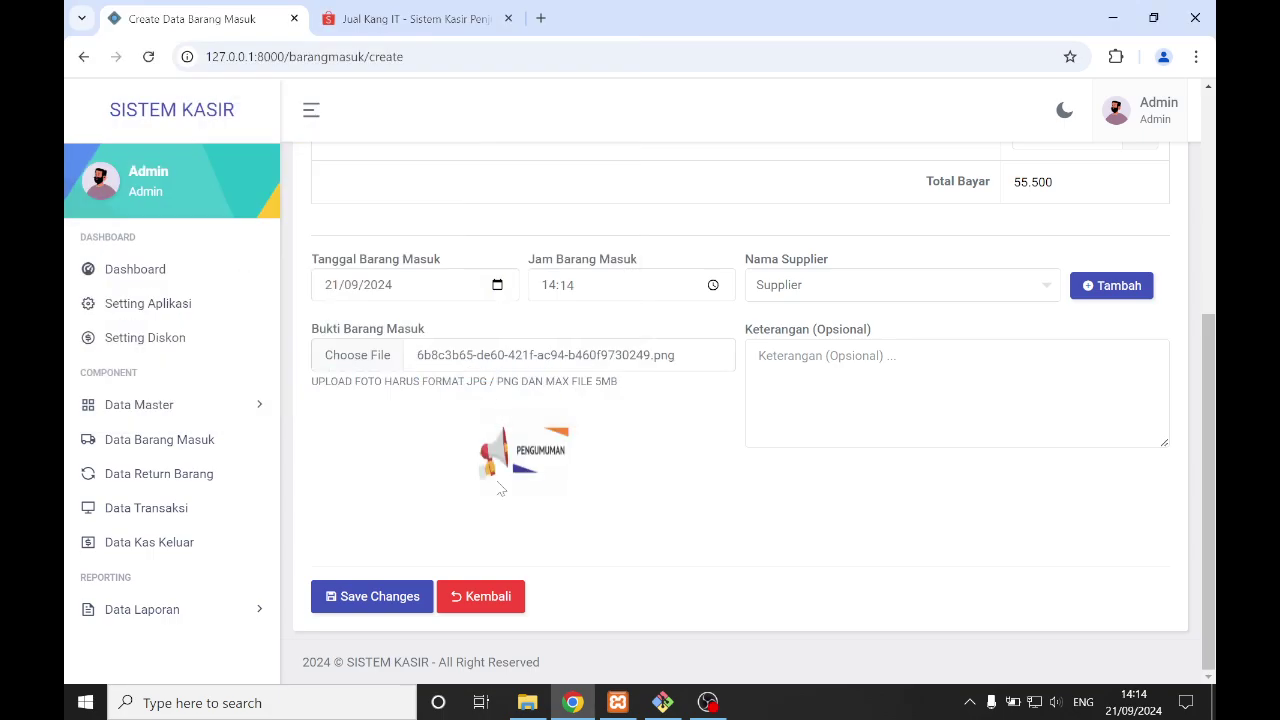
left_click(410, 596)
left_click(579, 494)
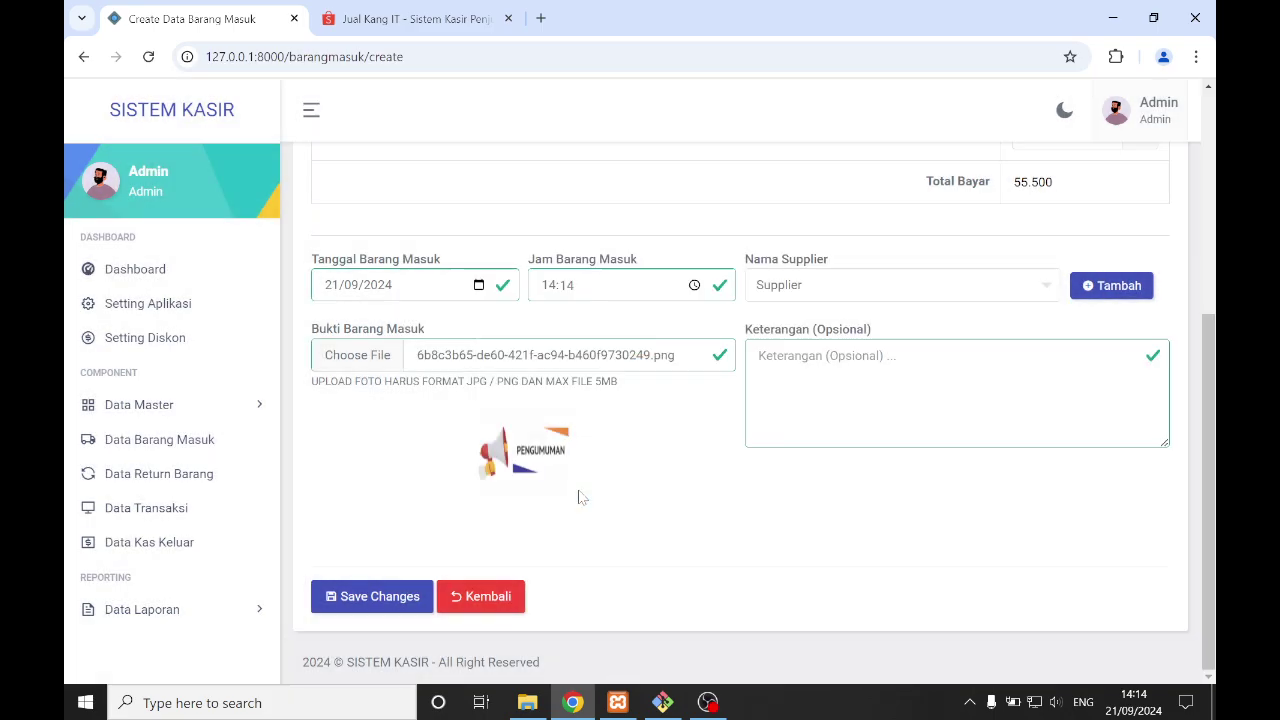
left_click(638, 486)
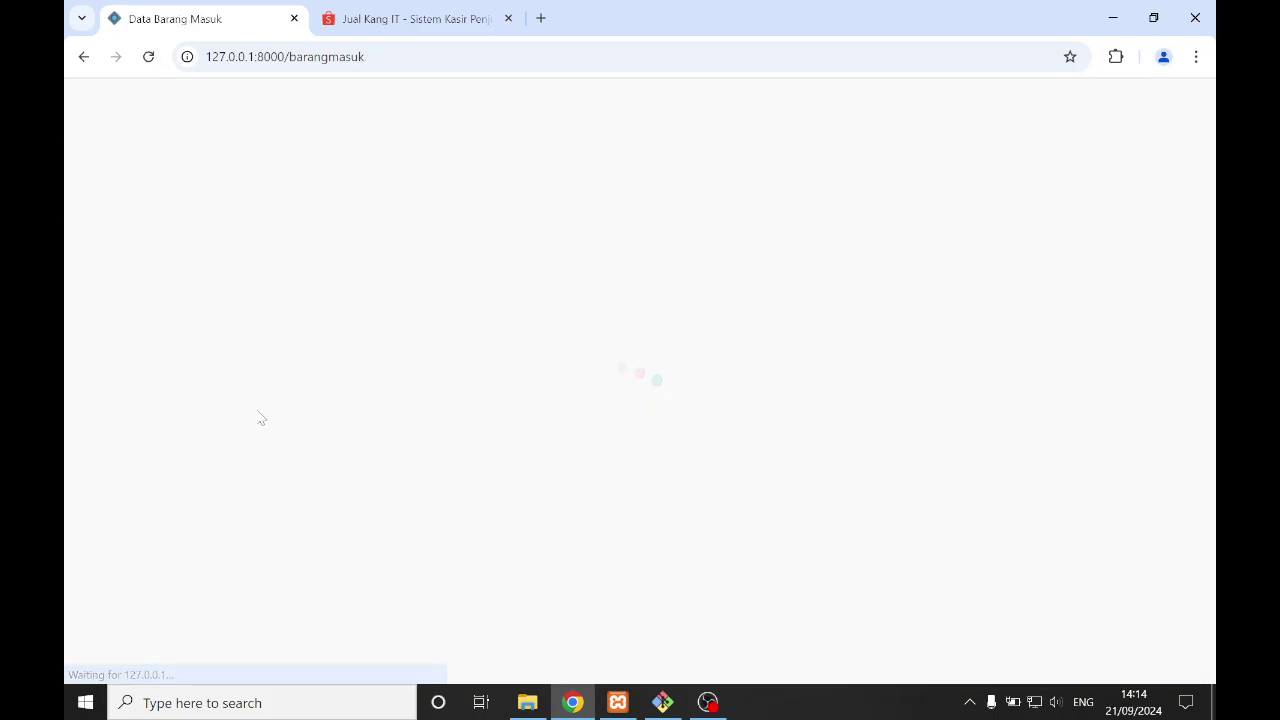
- Open Data Master > Data Barang and confirm Barang 1's stock is 15 BOX
left_click(200, 408)
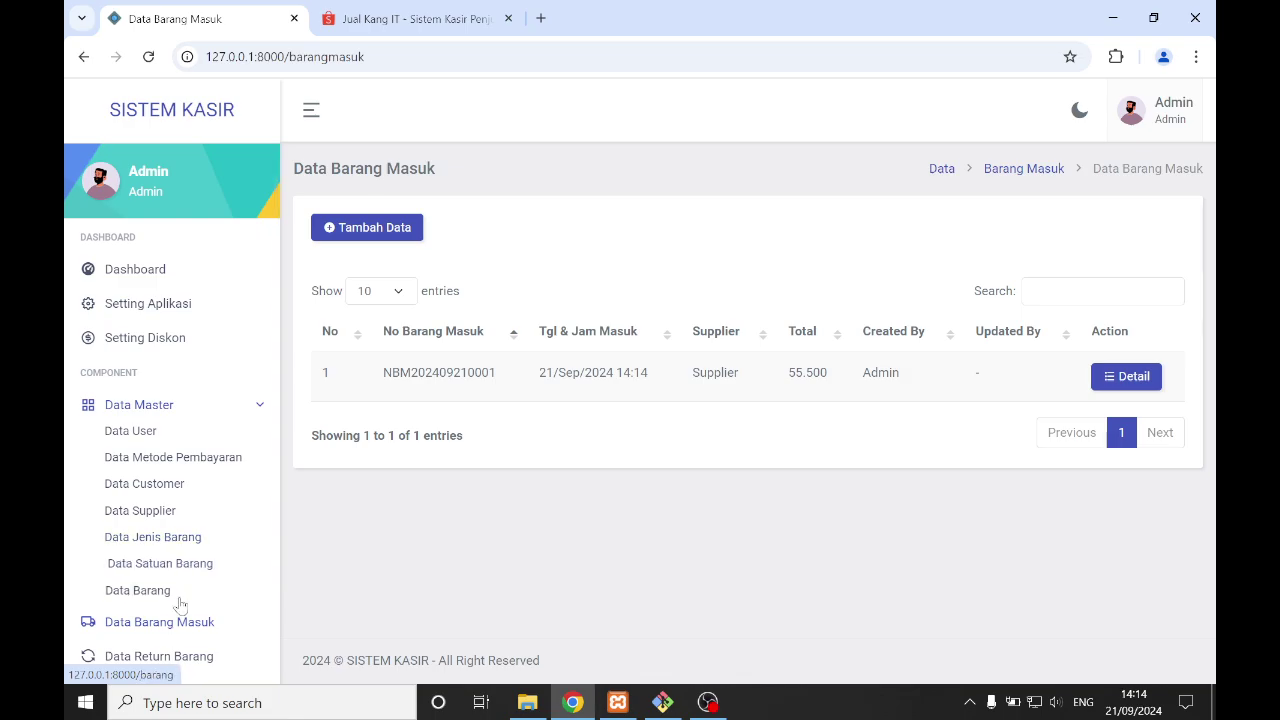
left_click(180, 602)
scroll(760, 405, "down", 1)
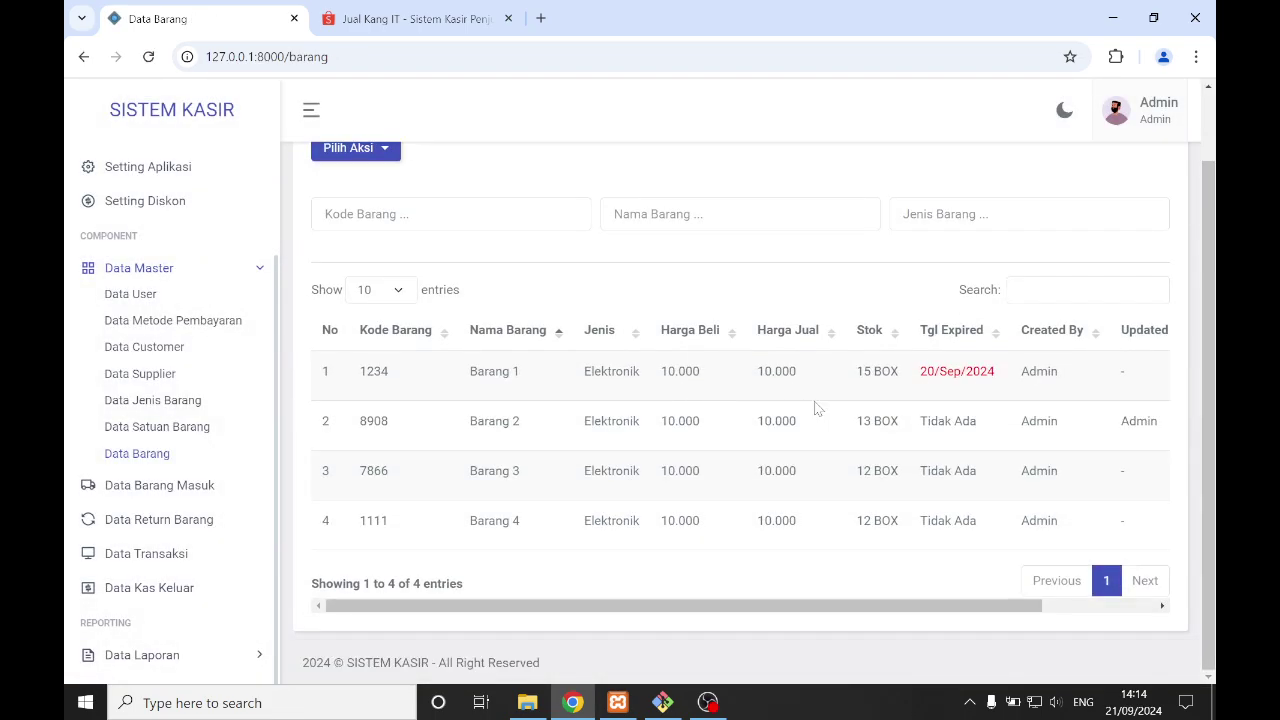
triple_click(862, 371)
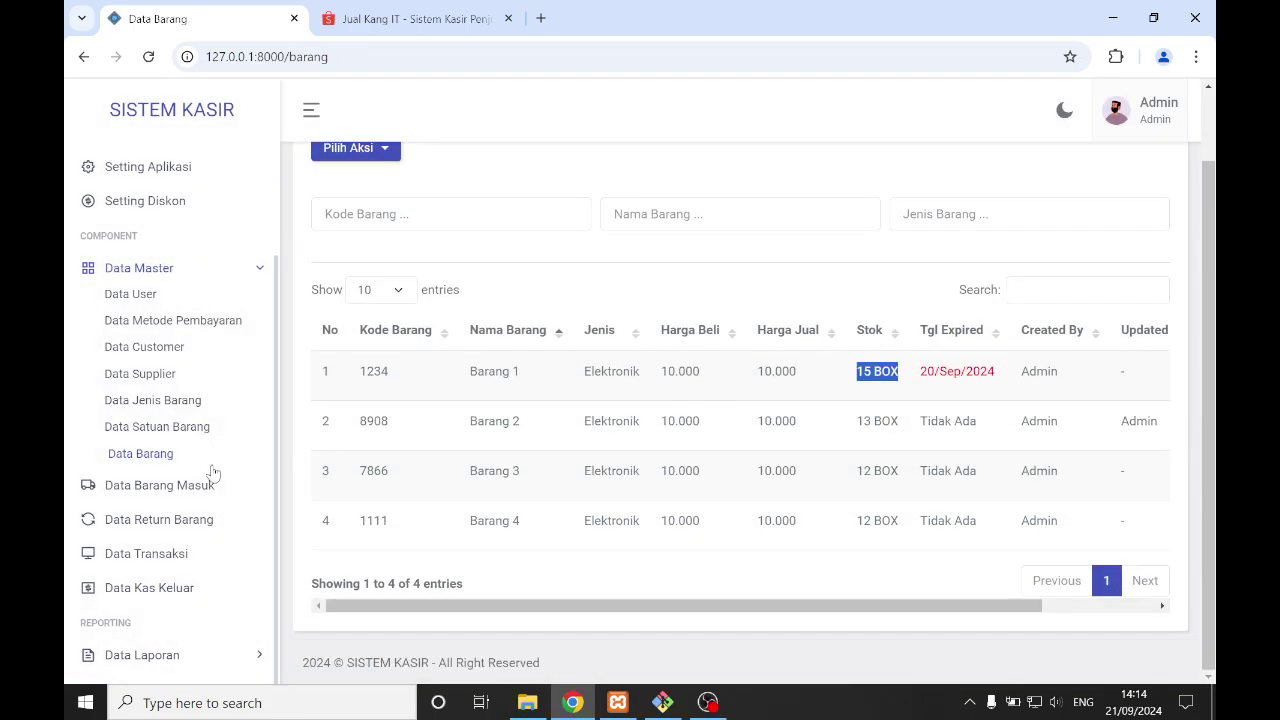
- Start a new goods return and add Barang 1 by searching 'bar'
left_click(204, 521)
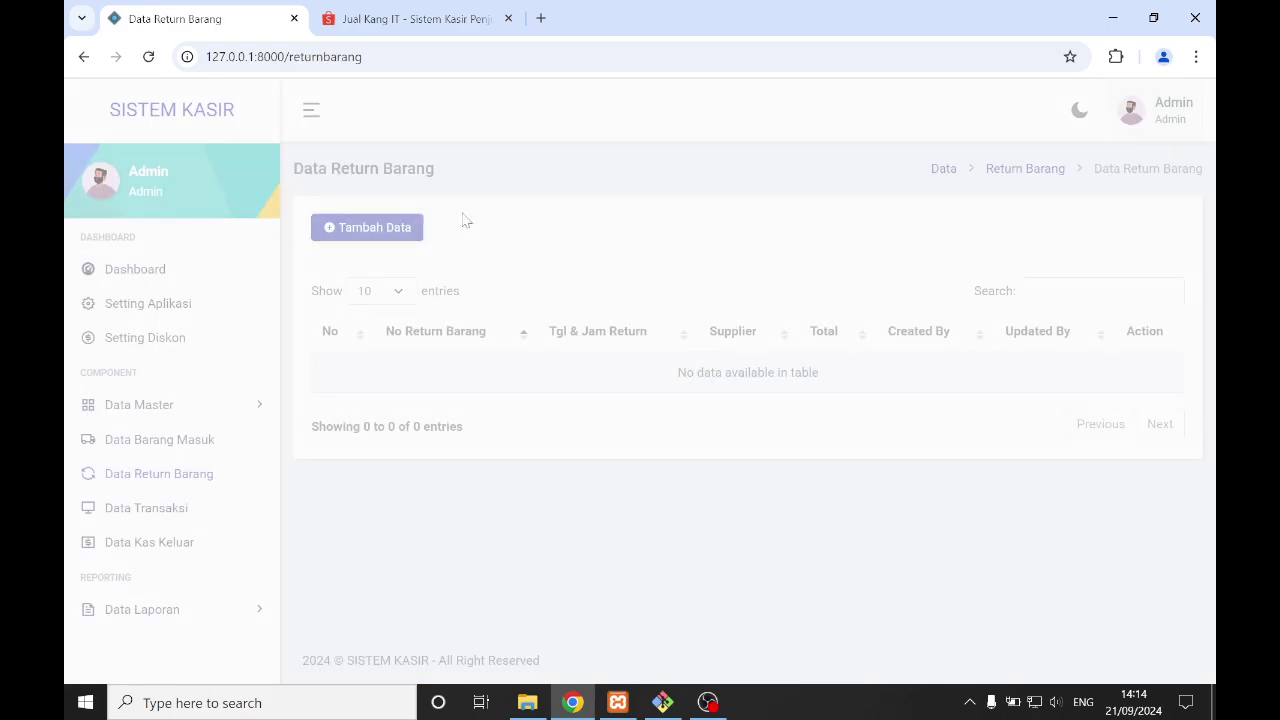
left_click(388, 229)
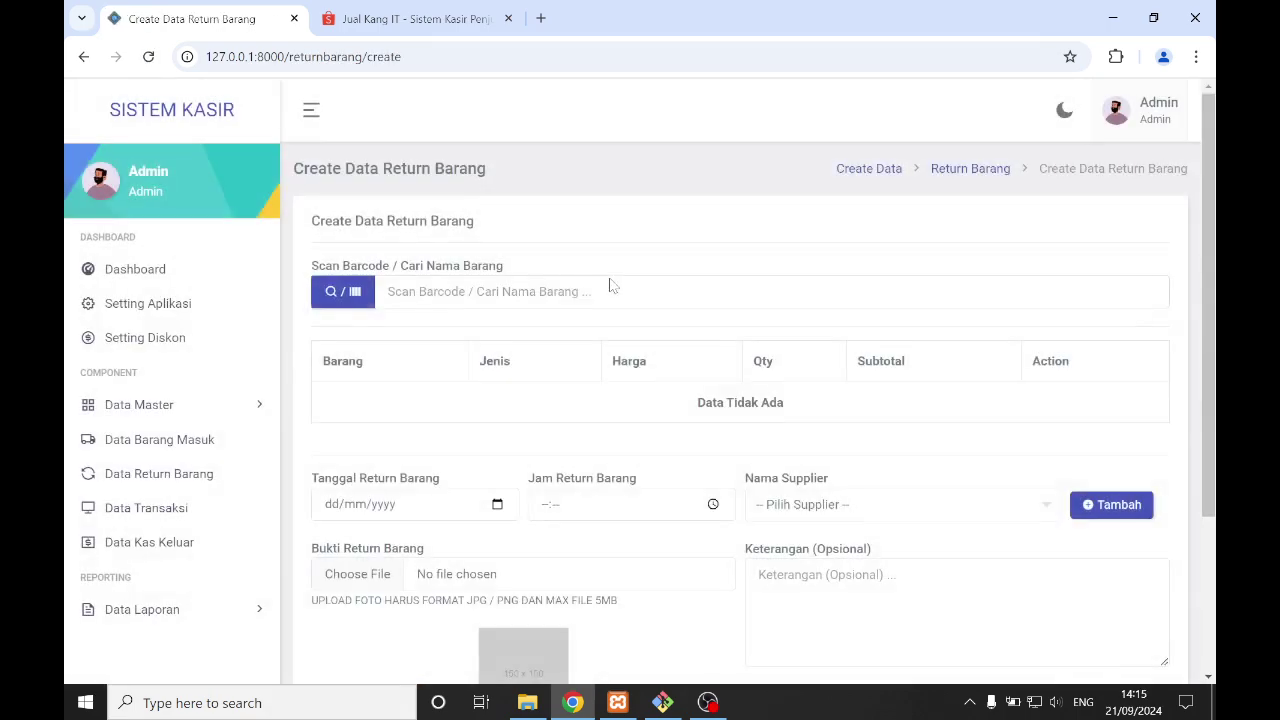
scroll(600, 276, "down", 3)
scroll(516, 236, "up", 3)
type("b")
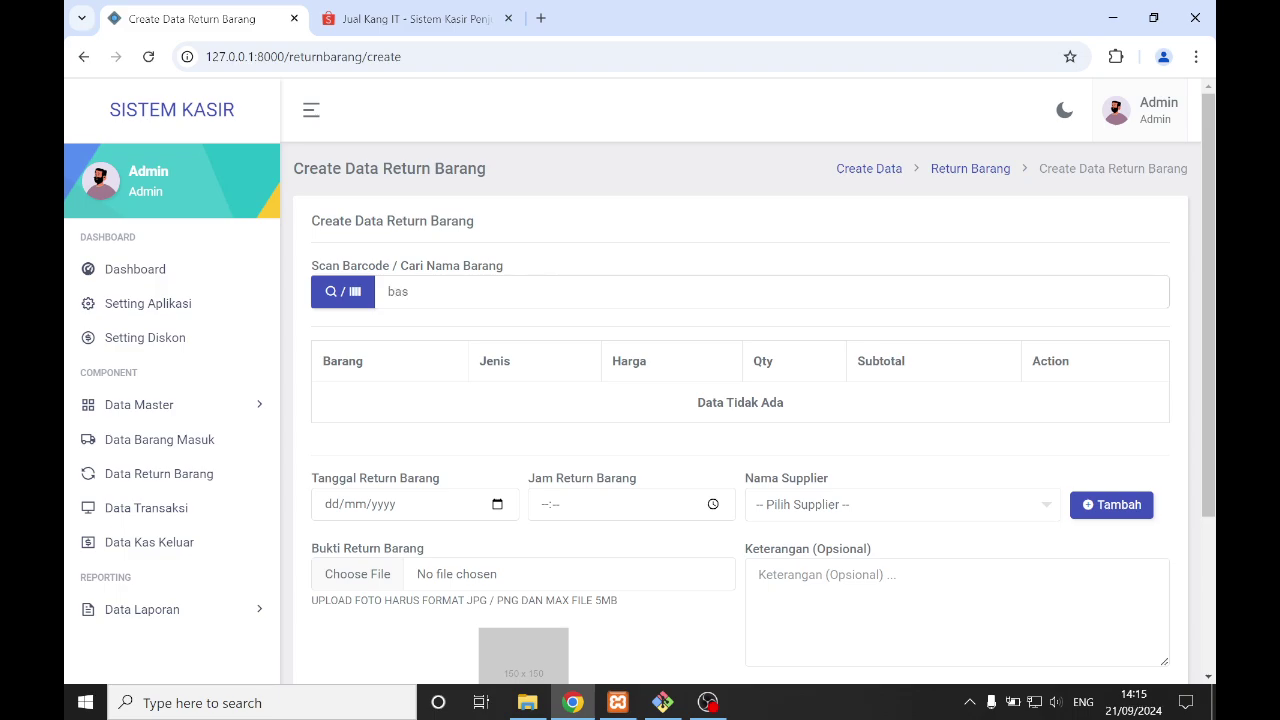
type("ar")
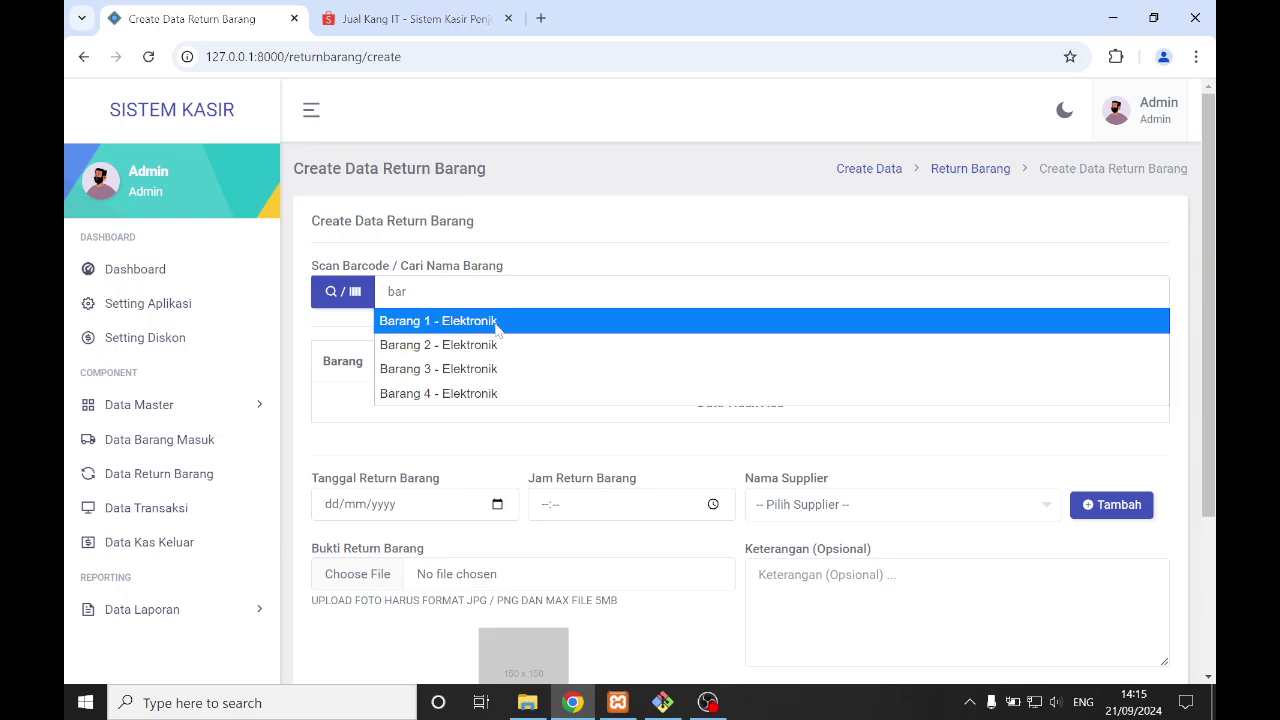
left_click(497, 328)
- Keep the return quantity at 1 BOX and set PPN to 0, totalling 10.000
scroll(660, 346, "down", 3)
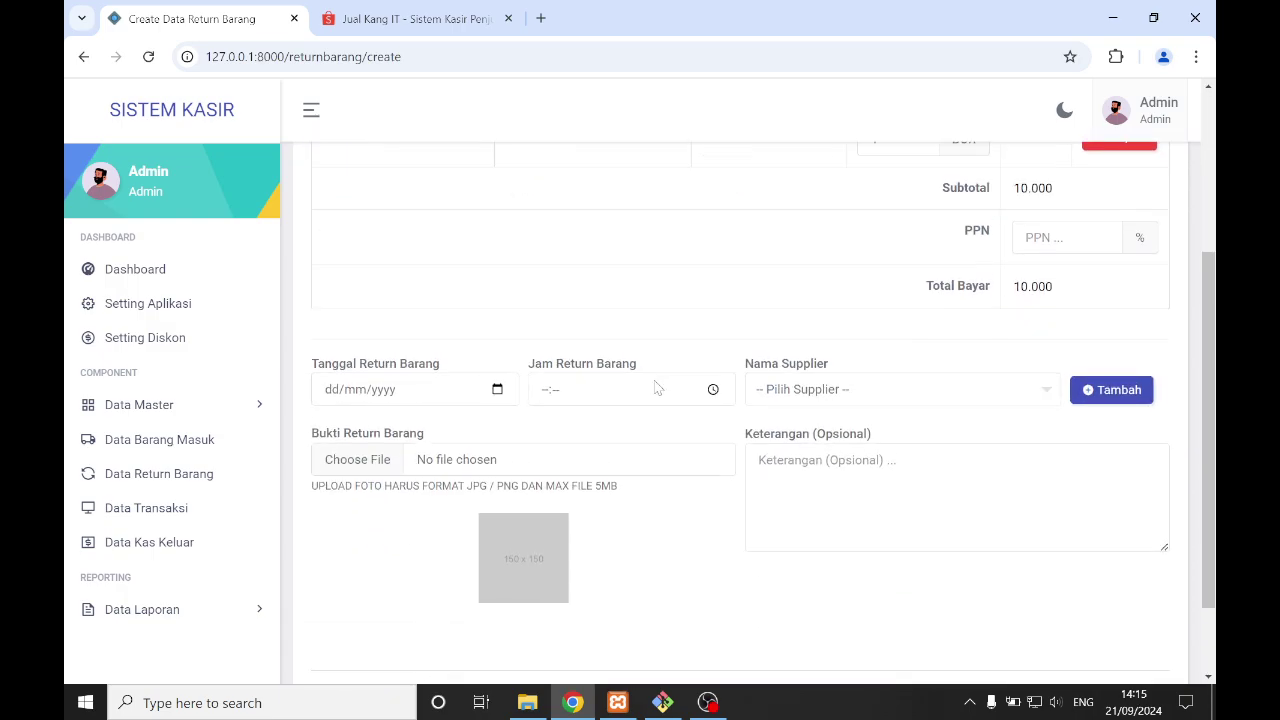
scroll(660, 346, "up", 3)
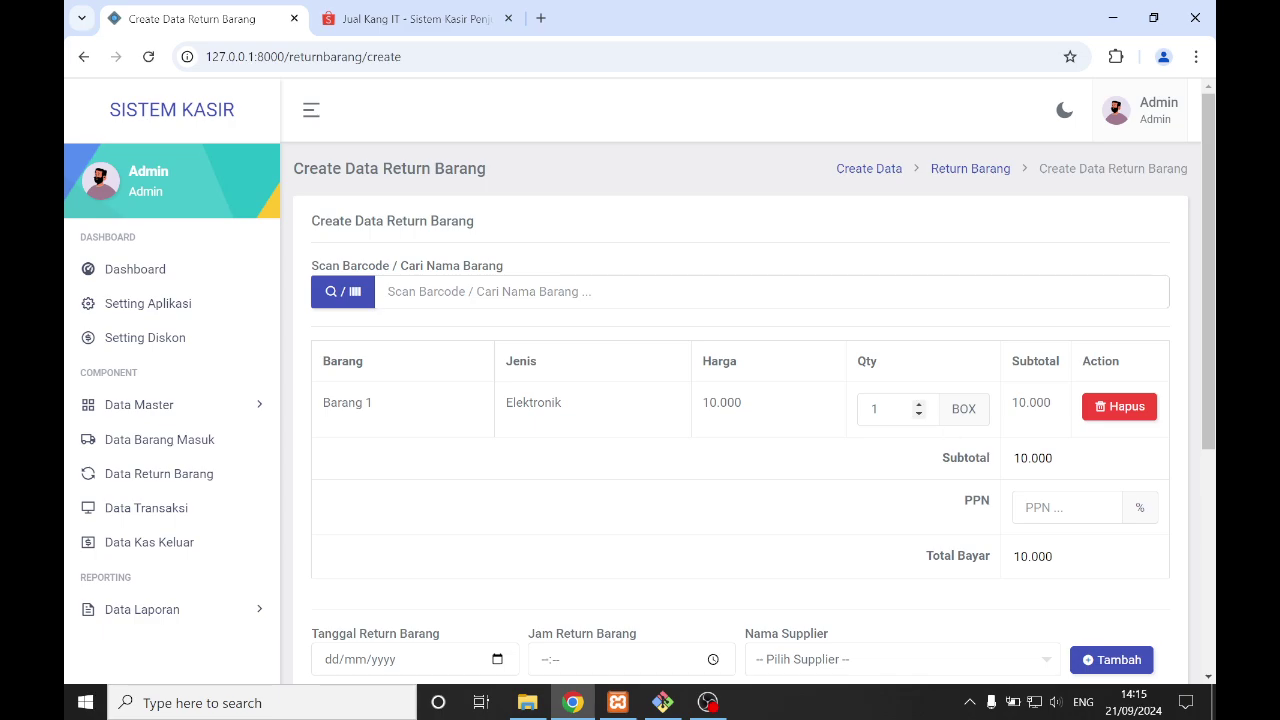
double_click(874, 409)
left_click(874, 451)
left_click(1102, 511)
scroll(520, 466, "down", 2)
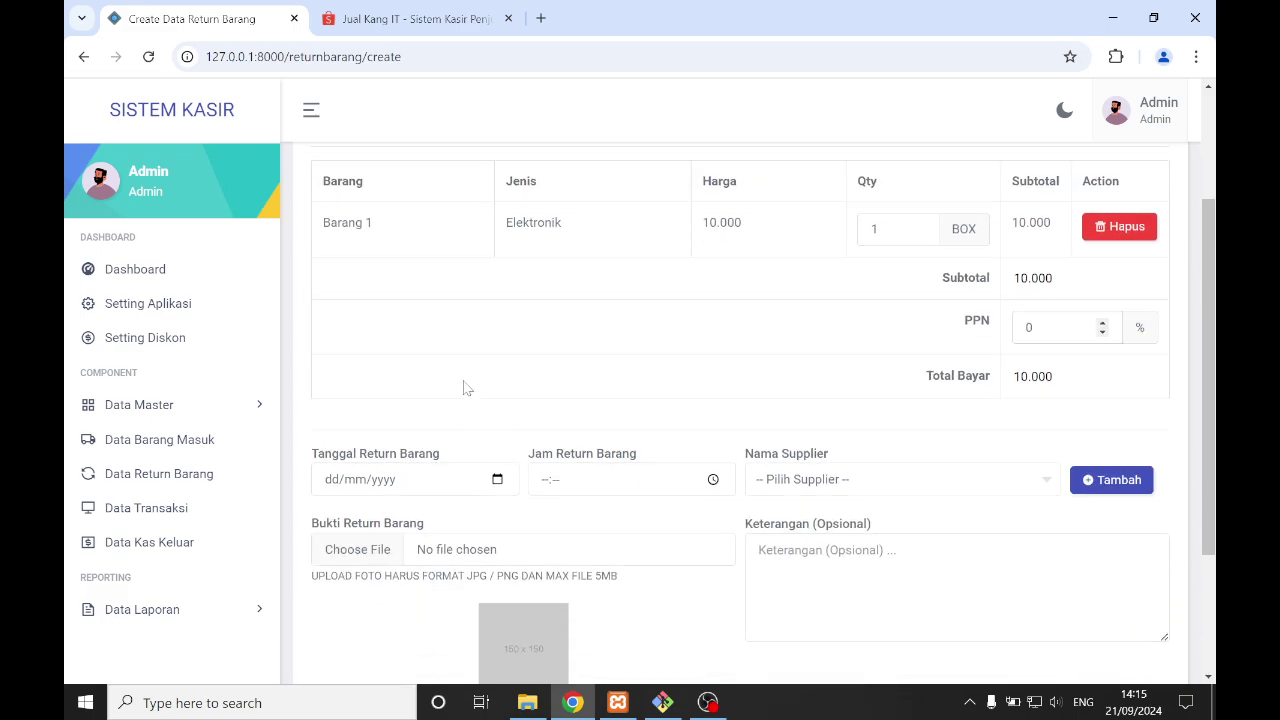
- Set the return date to 21/09/2024, time 14:15, and supplier to Supplier
left_click(497, 479)
left_click(486, 340)
left_click(714, 479)
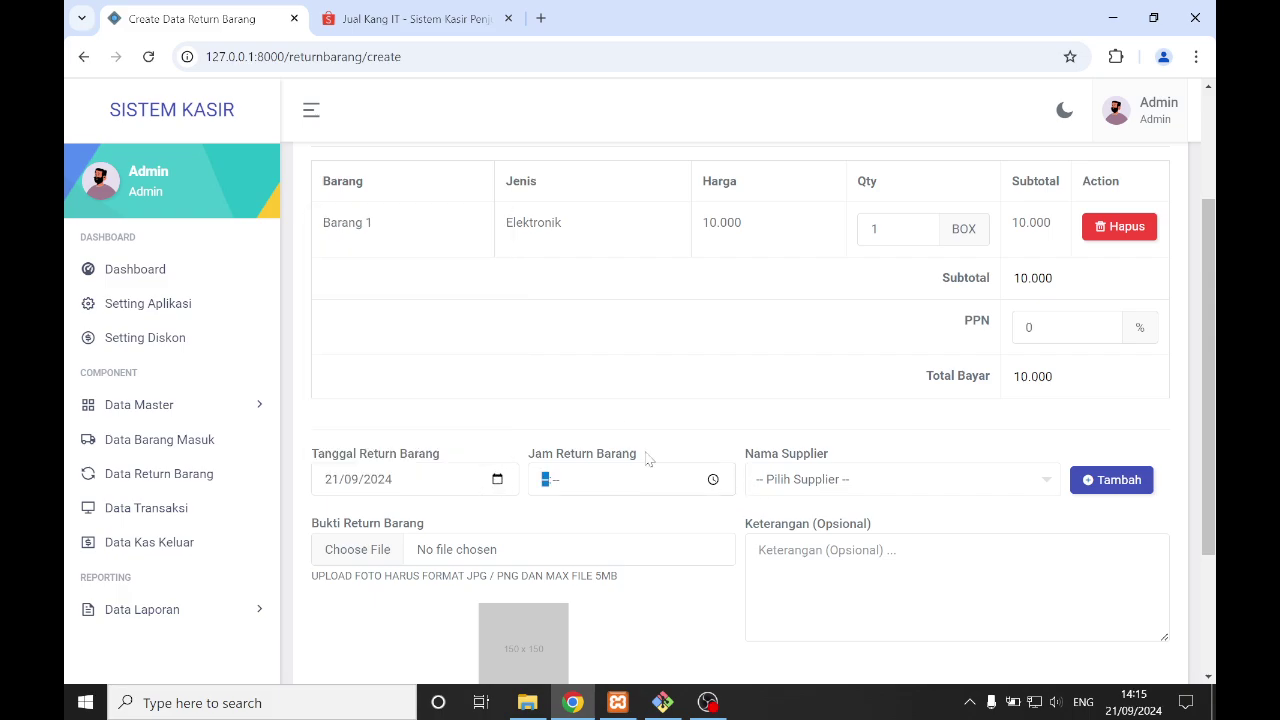
left_click(718, 480)
left_click(606, 250)
left_click(747, 364)
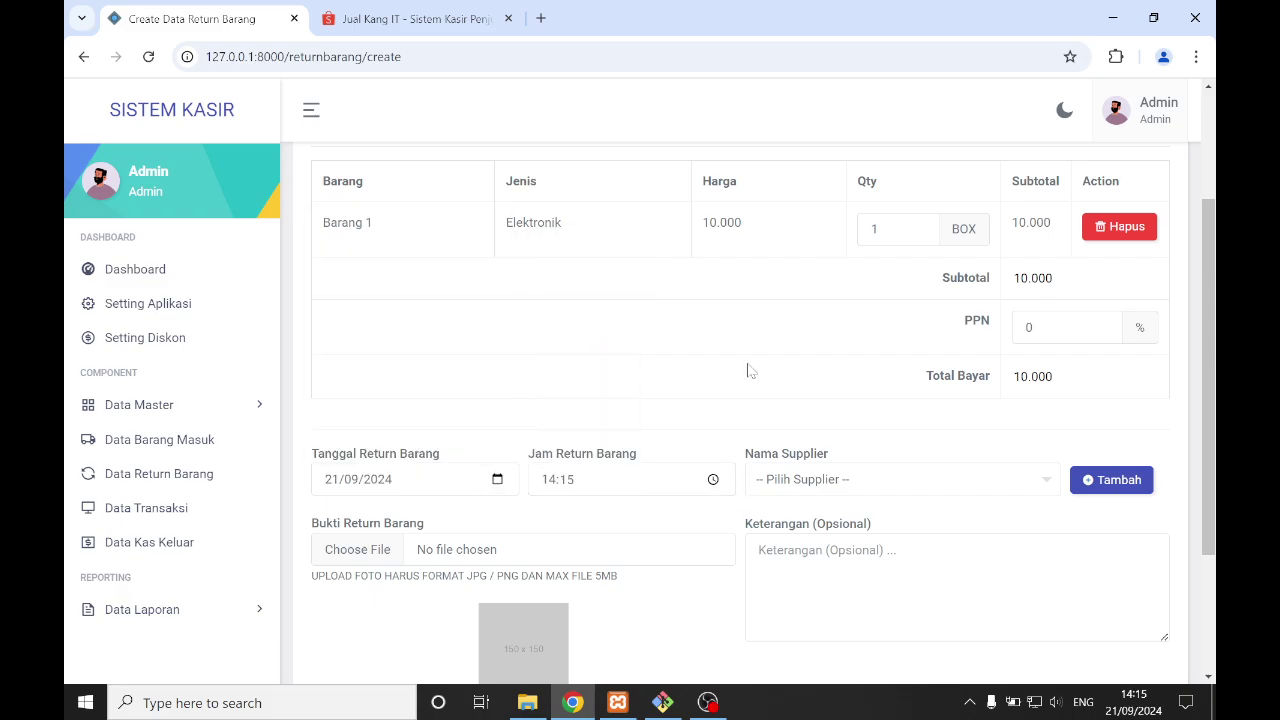
left_click(842, 488)
left_click(831, 549)
left_click(575, 560)
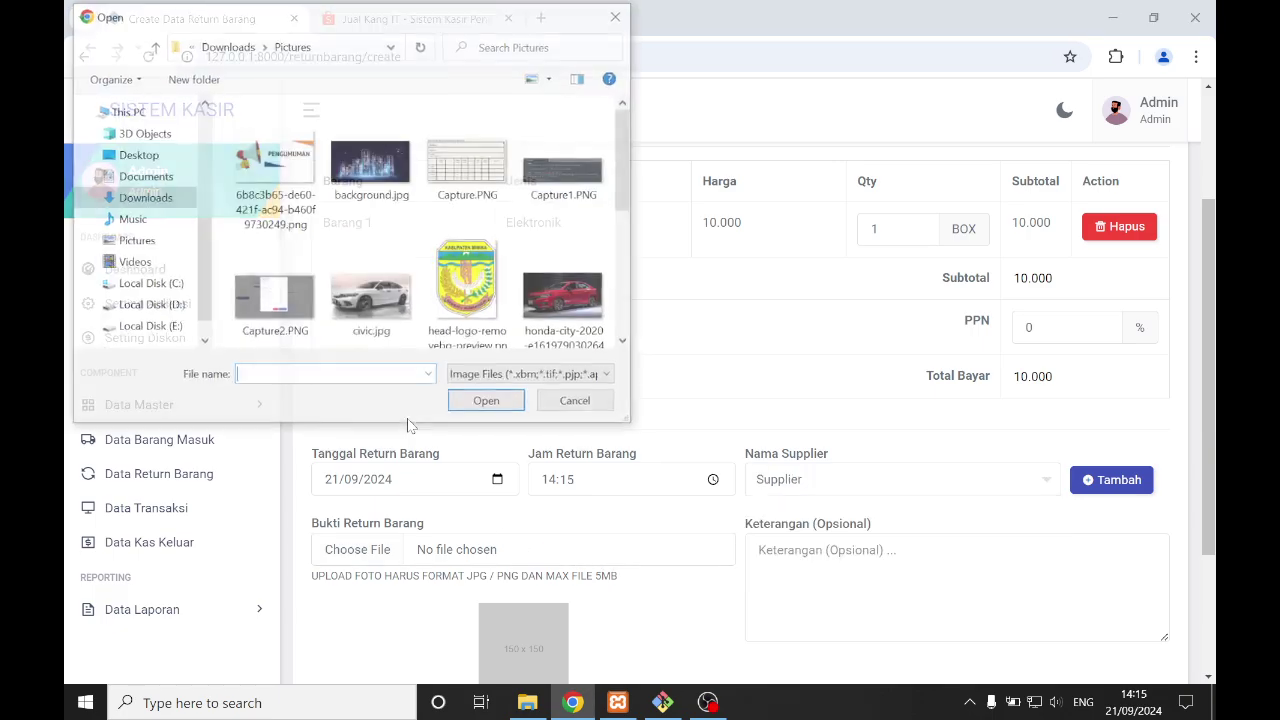
left_click(278, 168)
left_click(476, 410)
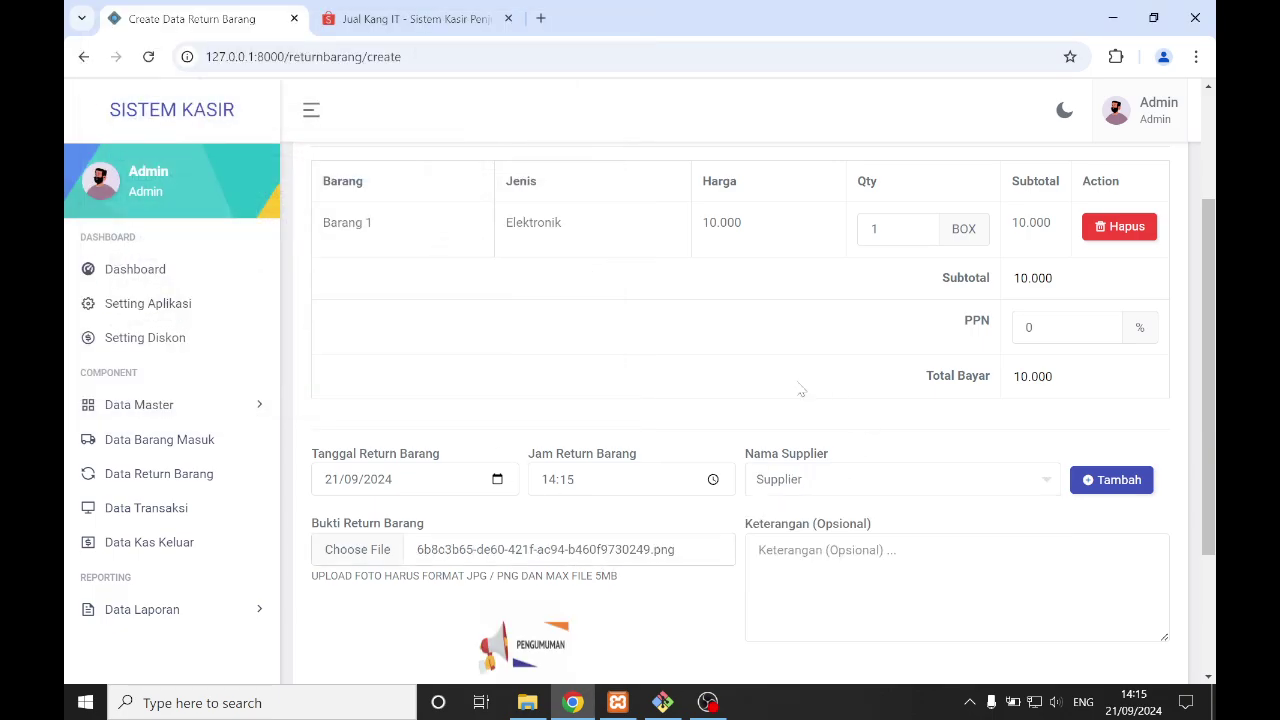
scroll(796, 405, "up", 1)
scroll(798, 404, "up", 2)
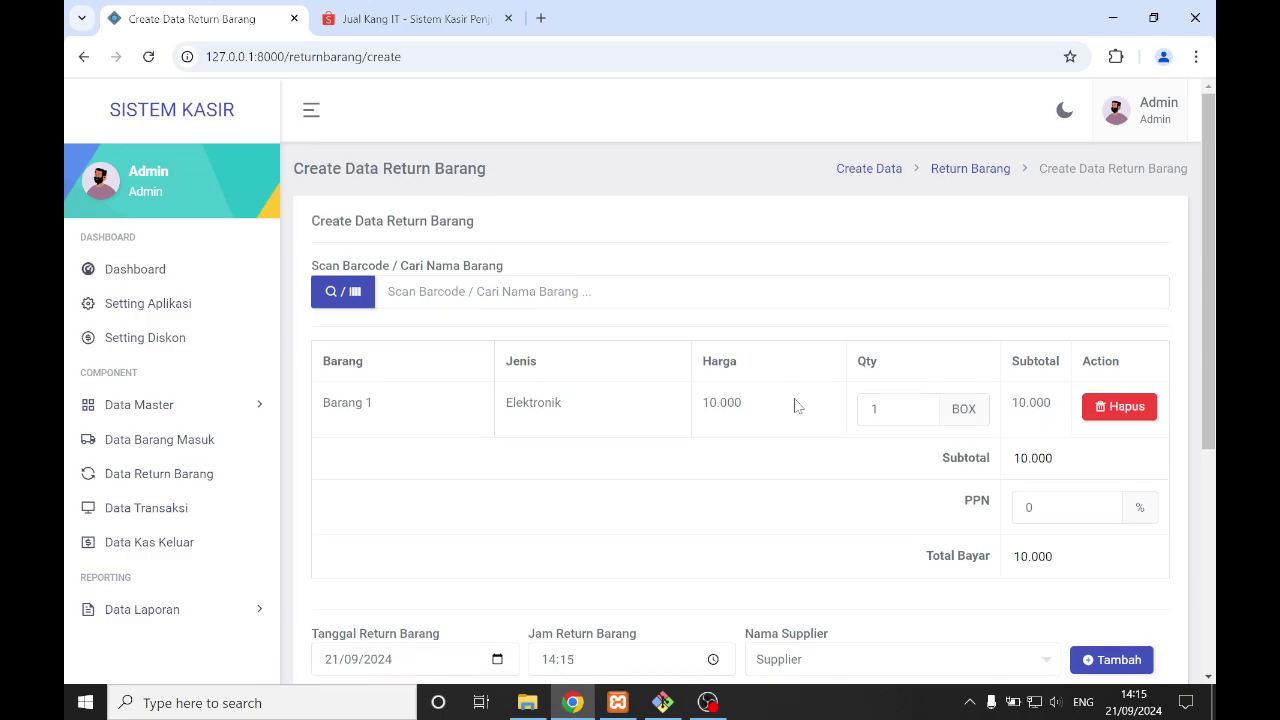
scroll(894, 394, "down", 4)
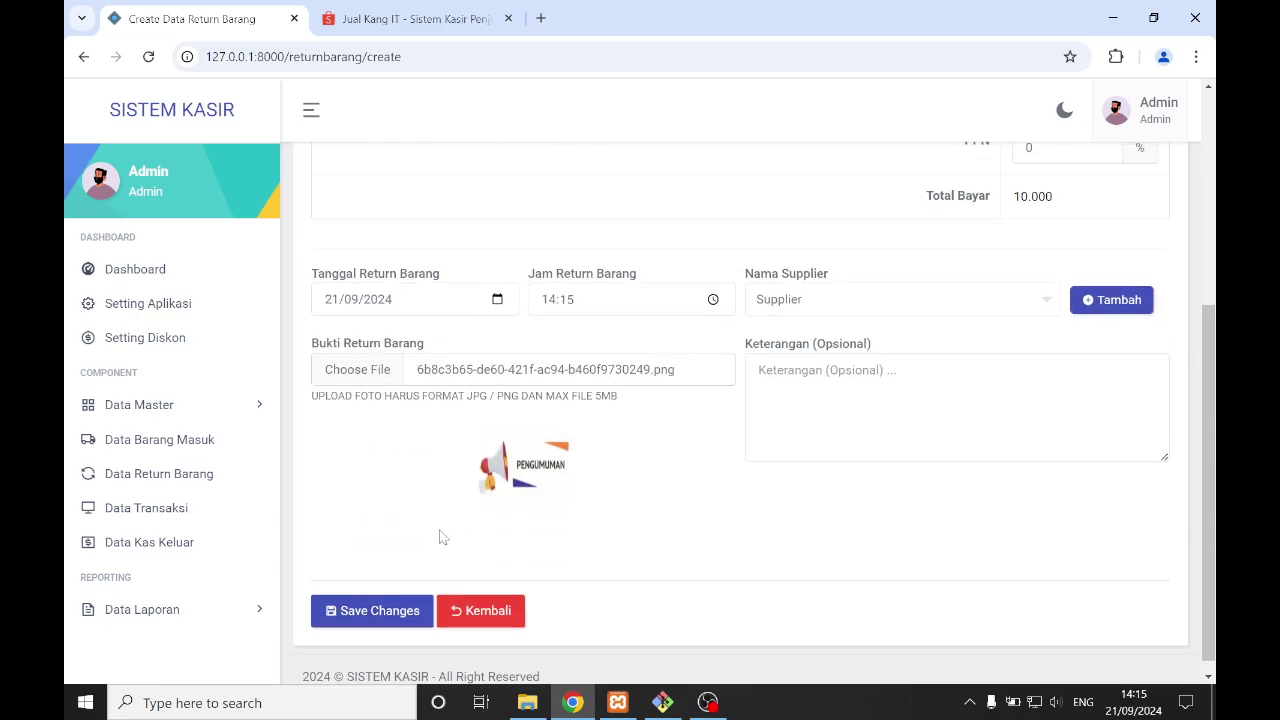
left_click(392, 610)
left_click(580, 504)
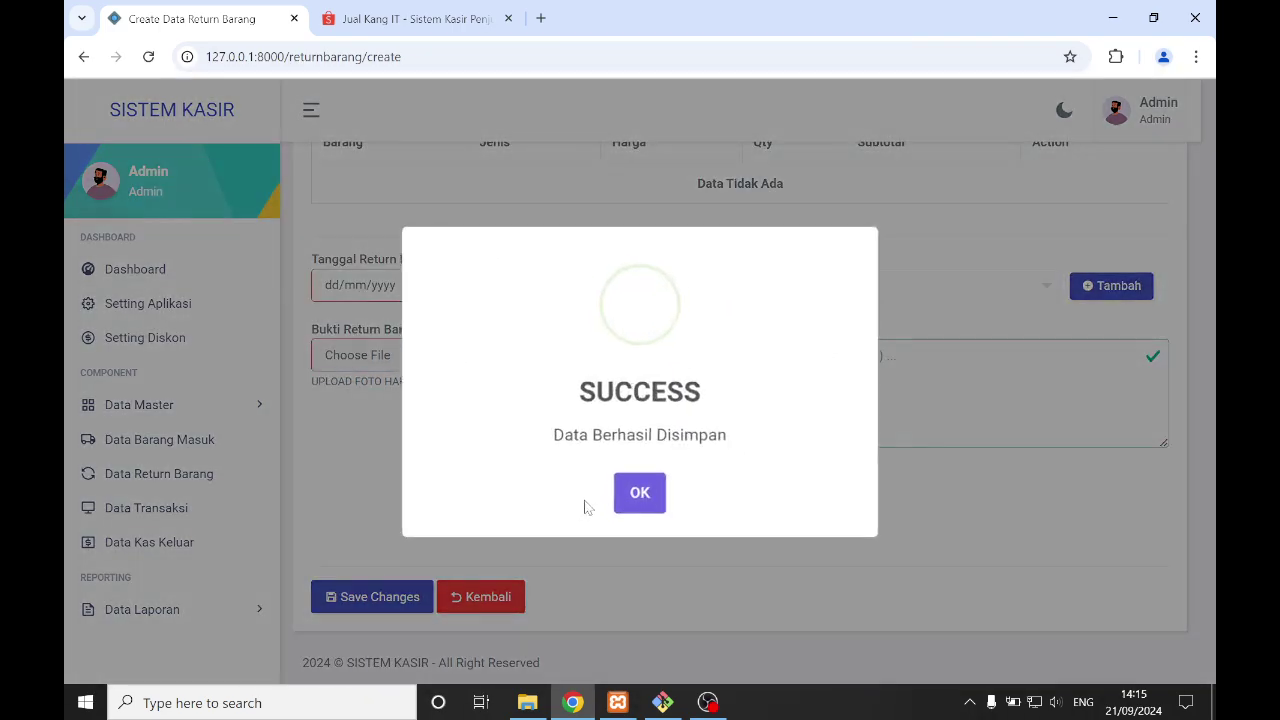
left_click(637, 489)
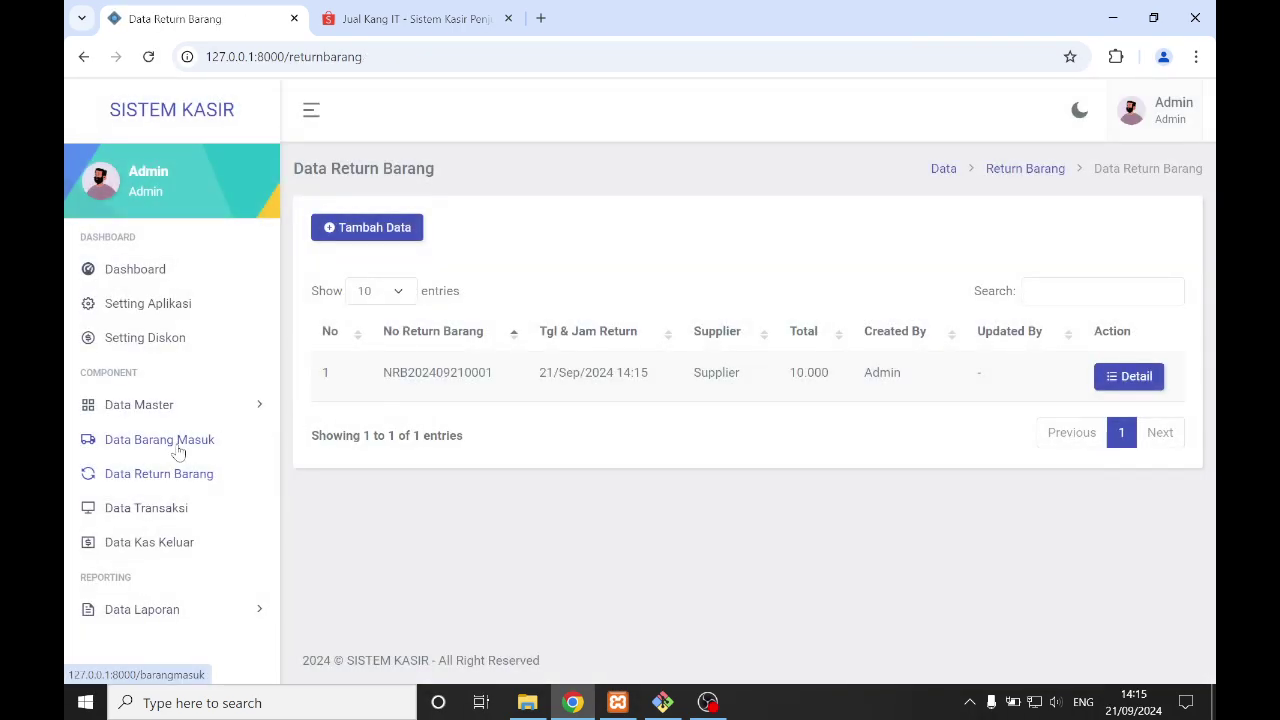
- Check Data Barang to confirm Barang 1's stock now stands at 14 BOX
left_click(176, 405)
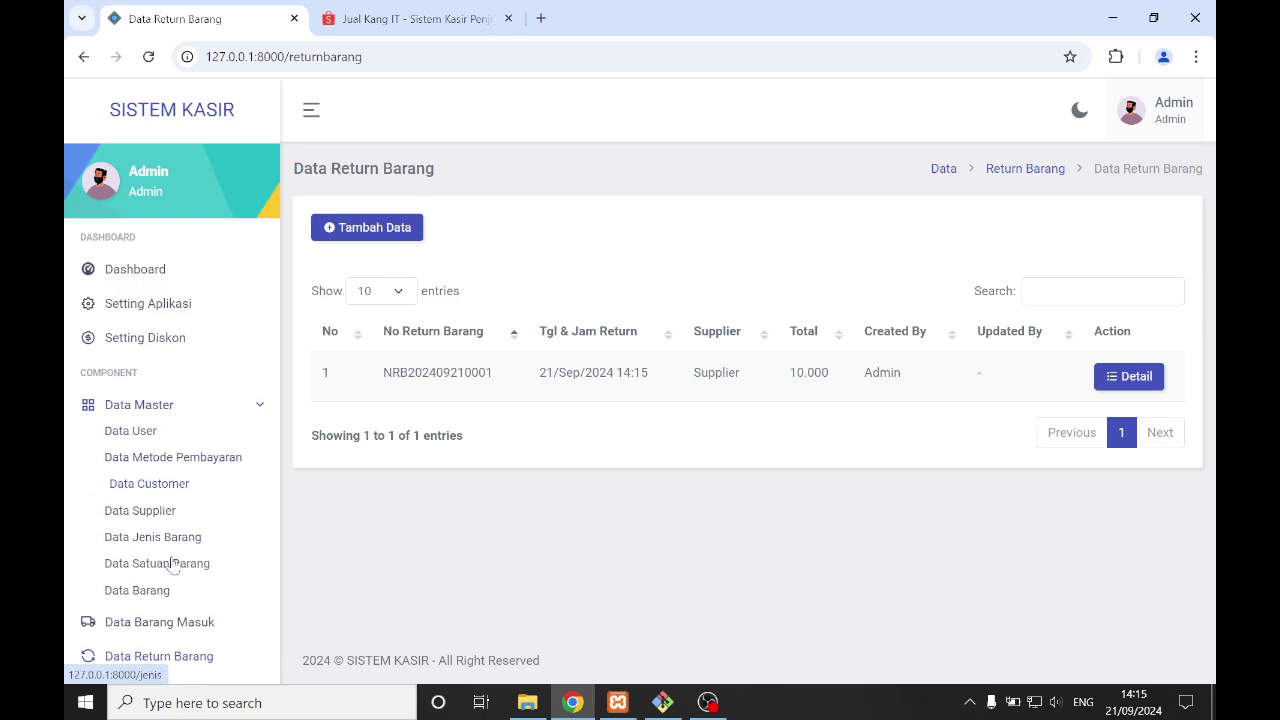
left_click(165, 592)
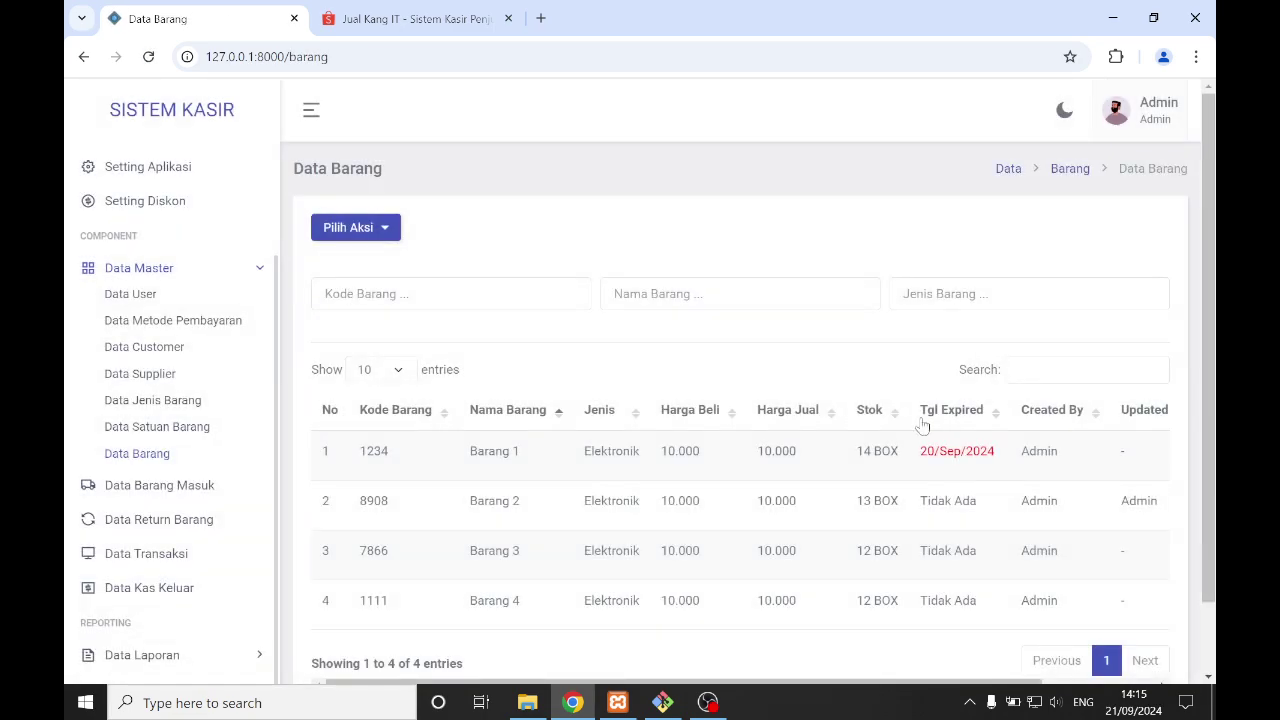
triple_click(912, 456)
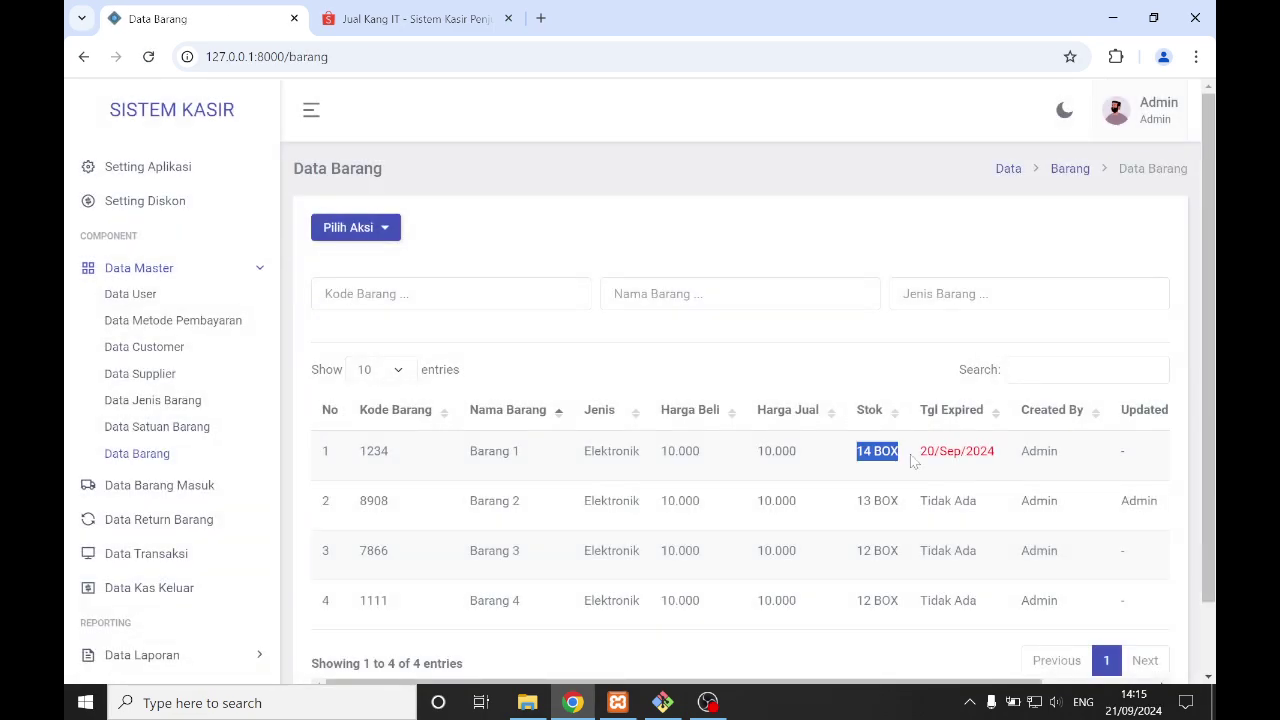
- Return to Data Return Barang, then go to the still-empty Data Transaksi list
left_click(145, 268)
left_click(137, 472)
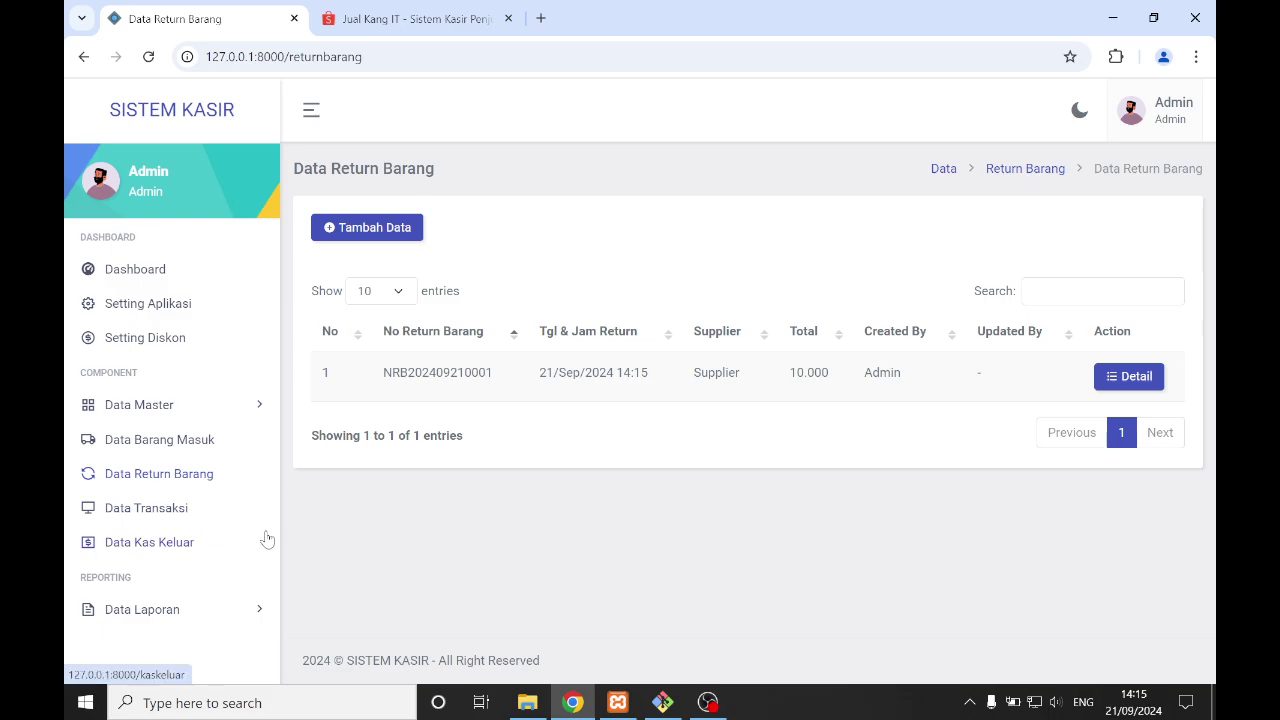
left_click(150, 509)
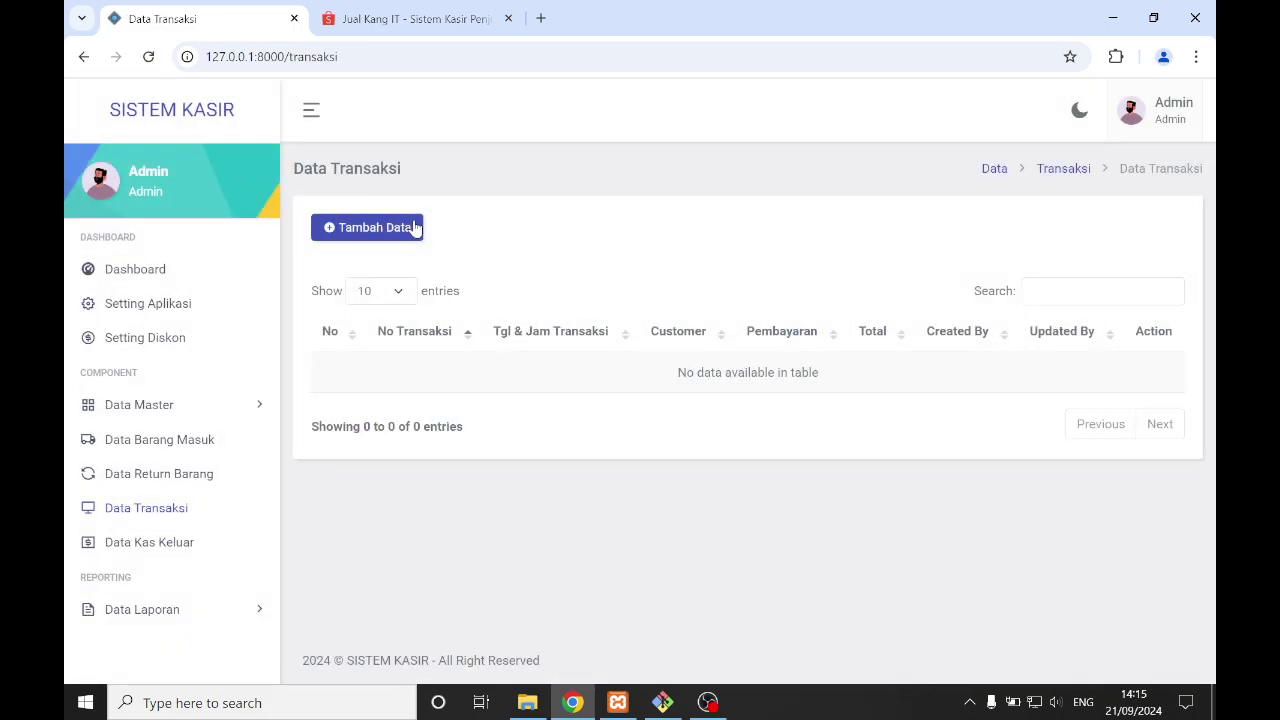
- Start a new sale by saving 150.000 as the opening Cash Of Hand
left_click(394, 228)
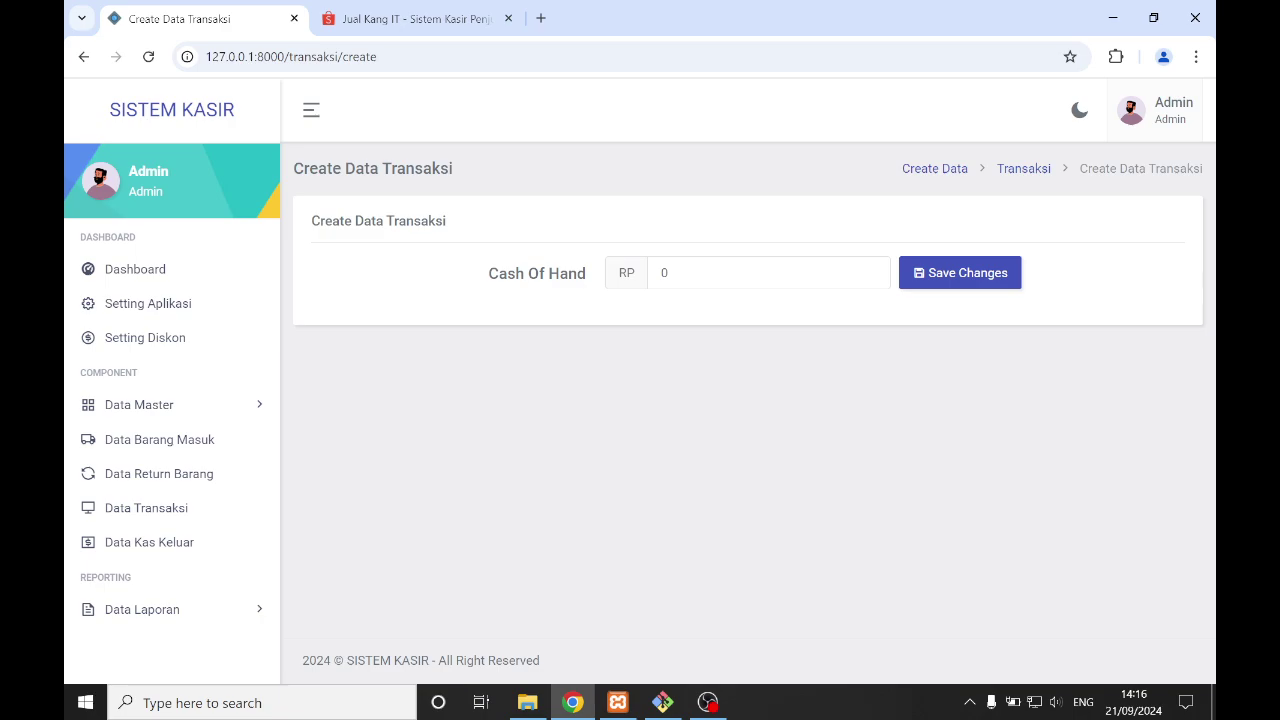
double_click(665, 273)
type("150.000")
left_click(907, 288)
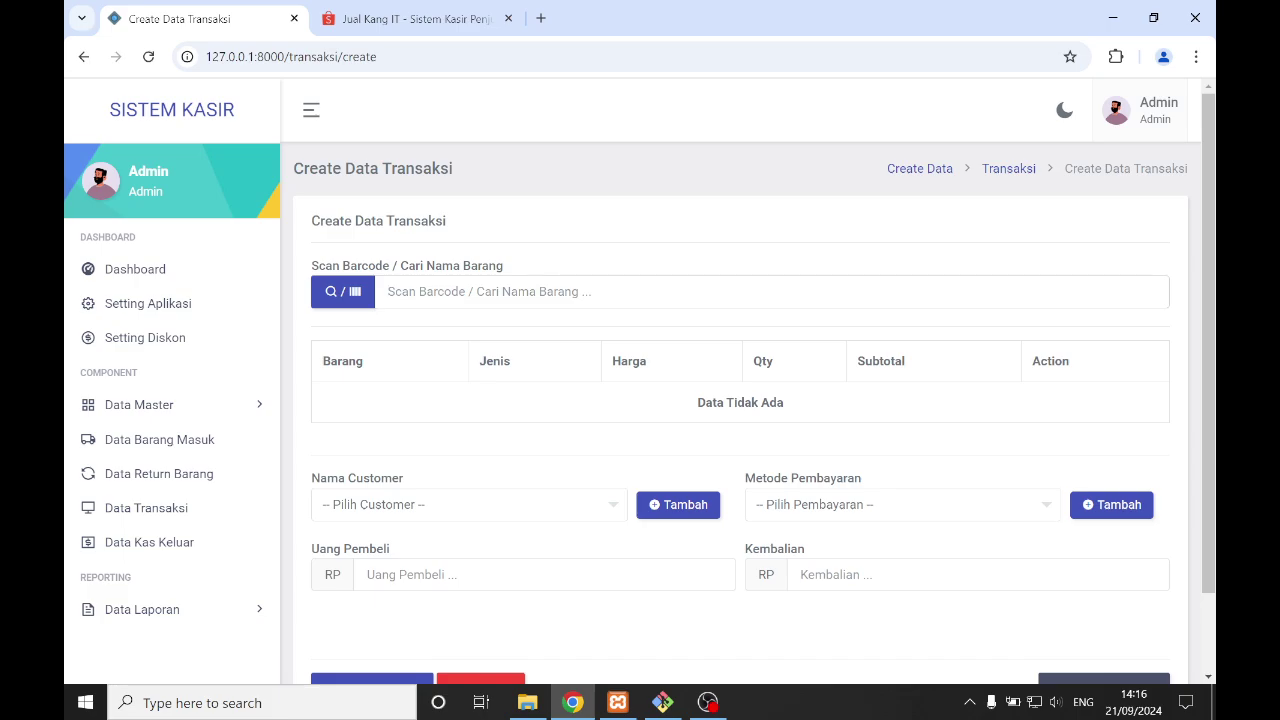
- Search 'bara' and add Barang 1 and Barang 2 to the sale
scroll(516, 297, "down", 1)
scroll(516, 297, "up", 1)
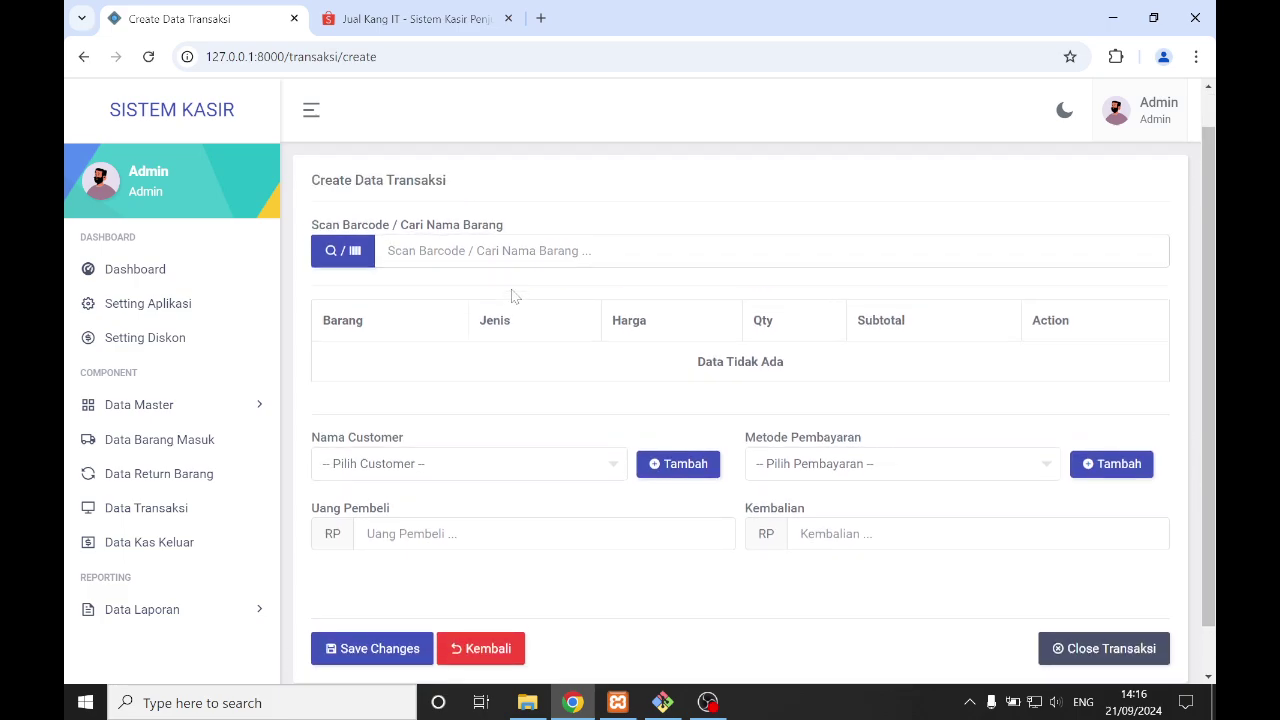
type("bar")
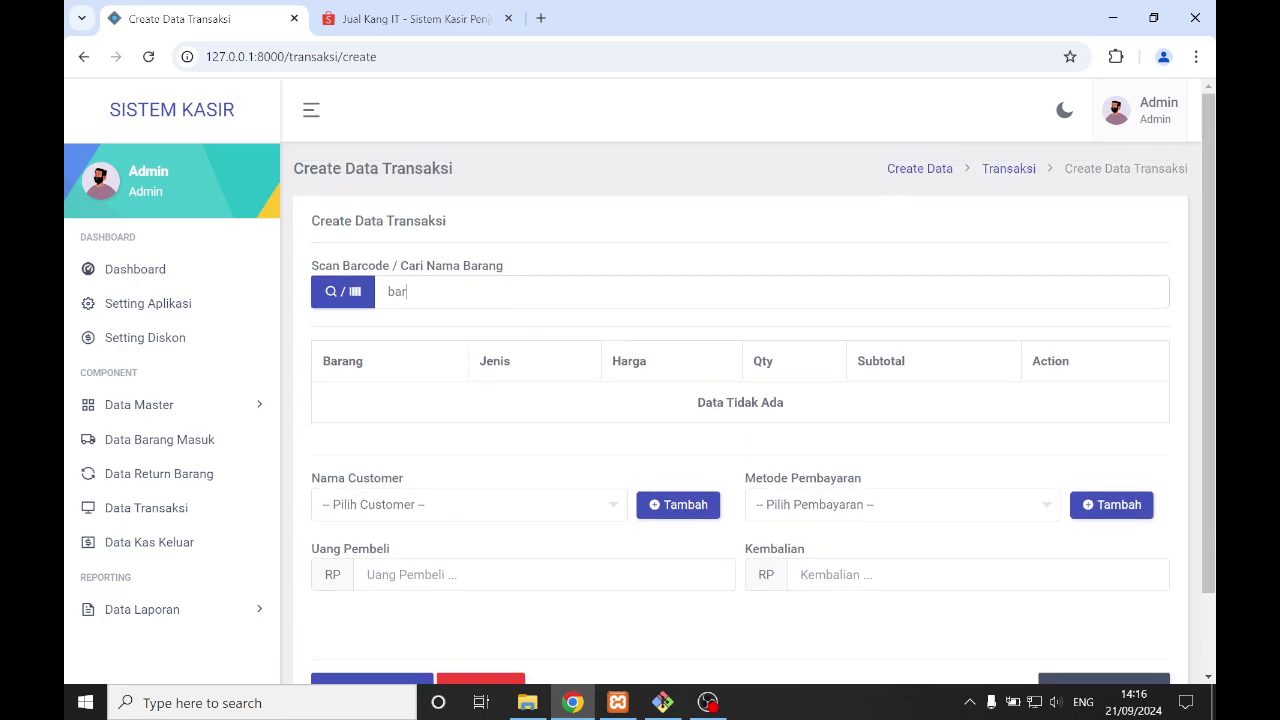
type("a")
key("Return")
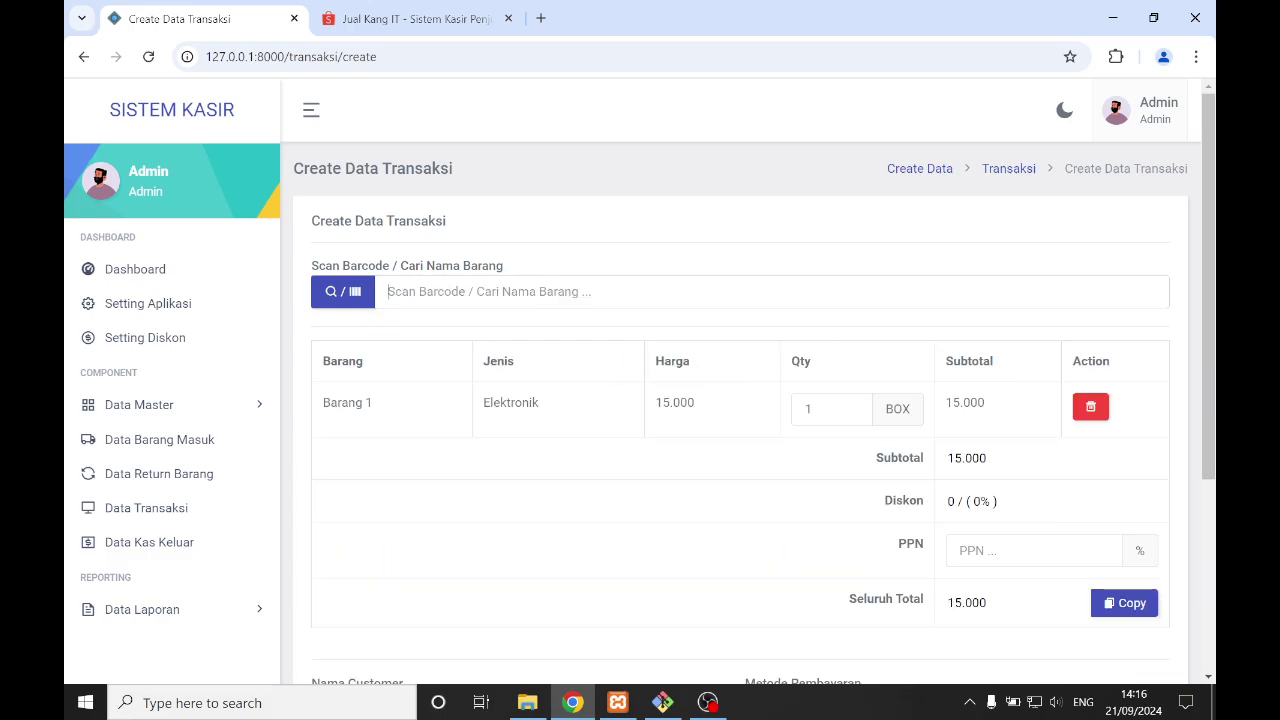
type("baran")
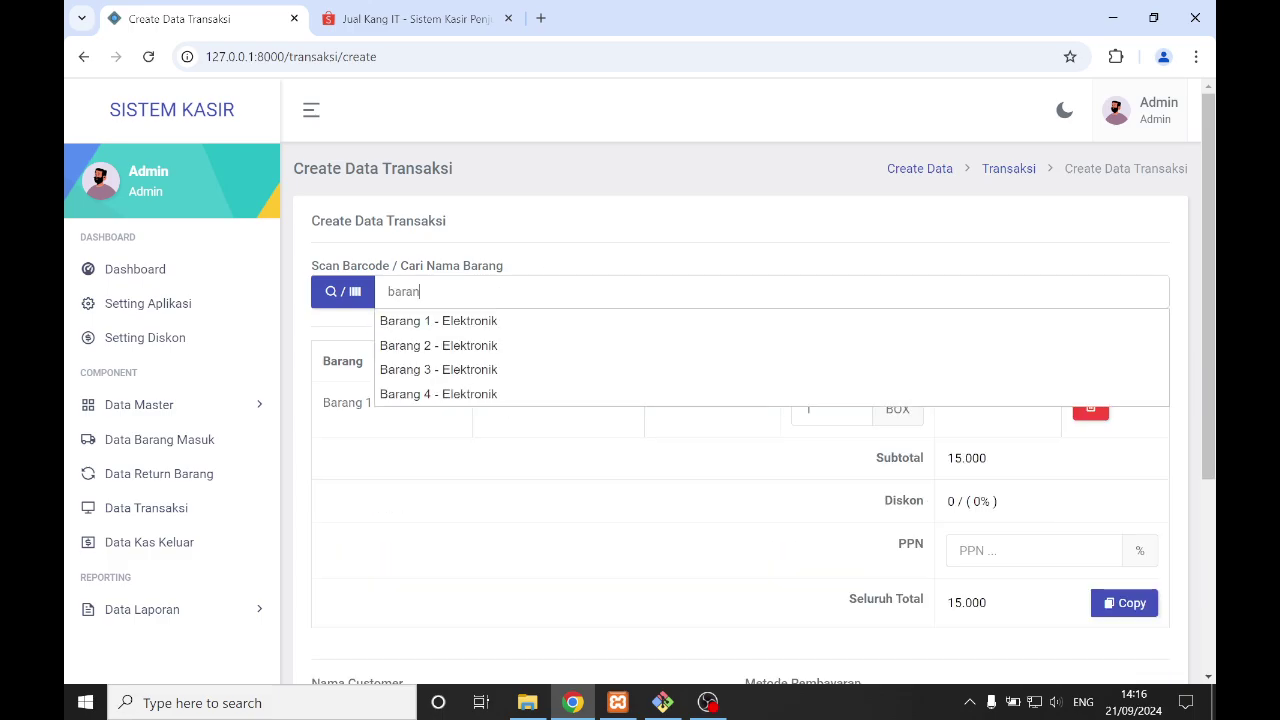
left_click(537, 345)
scroll(723, 423, "down", 2)
scroll(703, 391, "up", 1)
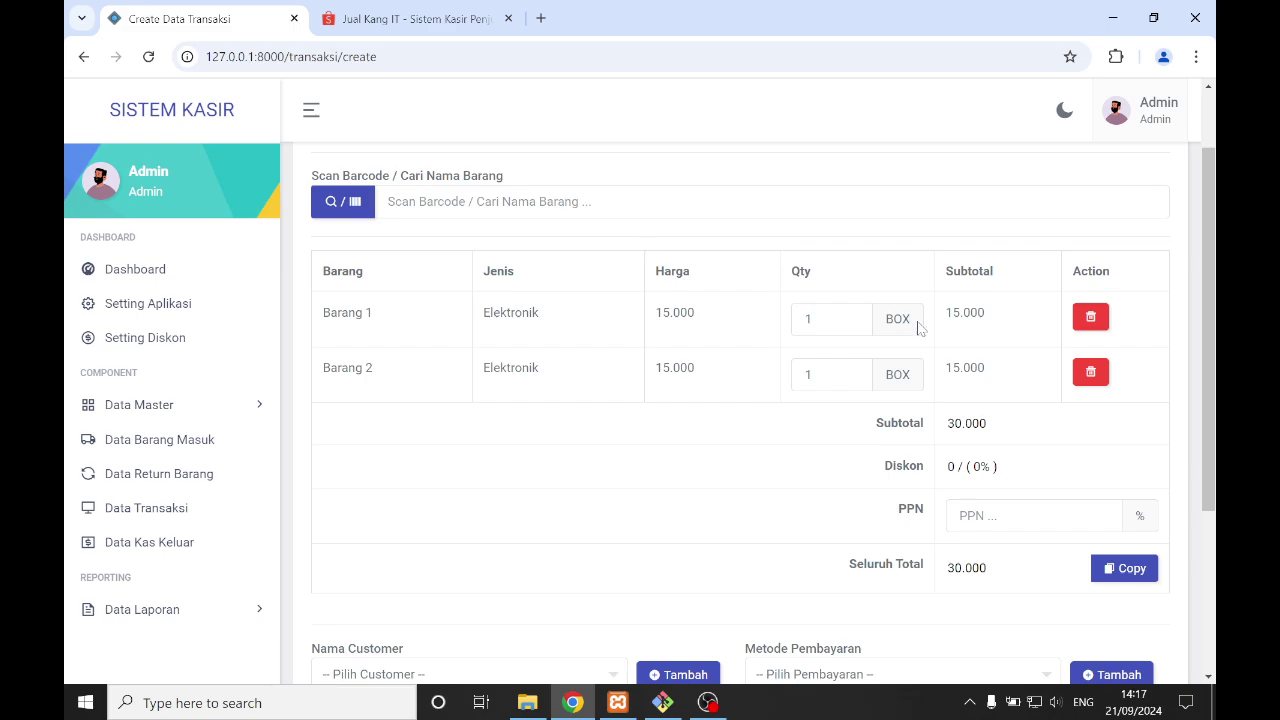
- Set Barang 1's quantity to 10 and check the 165.000 subtotal and discount
double_click(808, 318)
type("10")
left_click(756, 393)
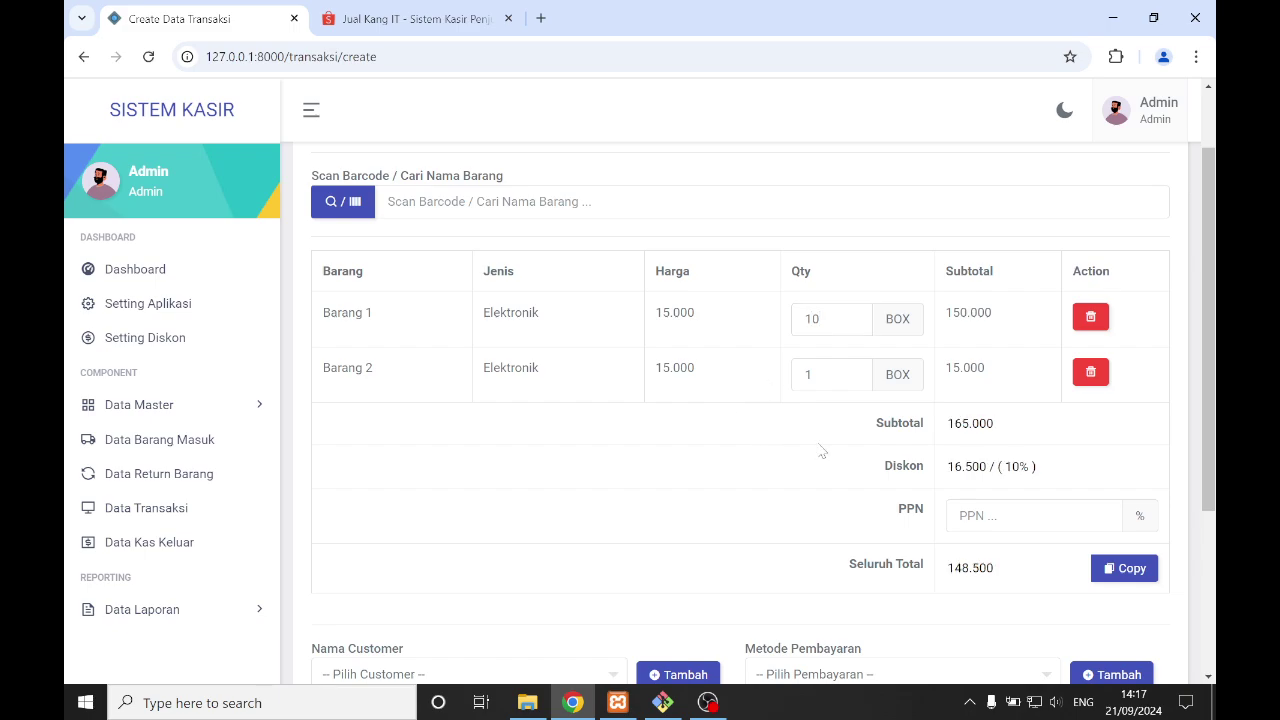
left_click_drag(947, 424, 995, 425)
left_click(942, 471)
left_click_drag(947, 468, 963, 468)
left_click(824, 523)
left_click_drag(947, 424, 995, 424)
left_click(948, 496)
left_click(960, 512)
- Replace the PPN value with 11 so the grand total reads 164.835
type("0")
key("BackSpace")
type("11")
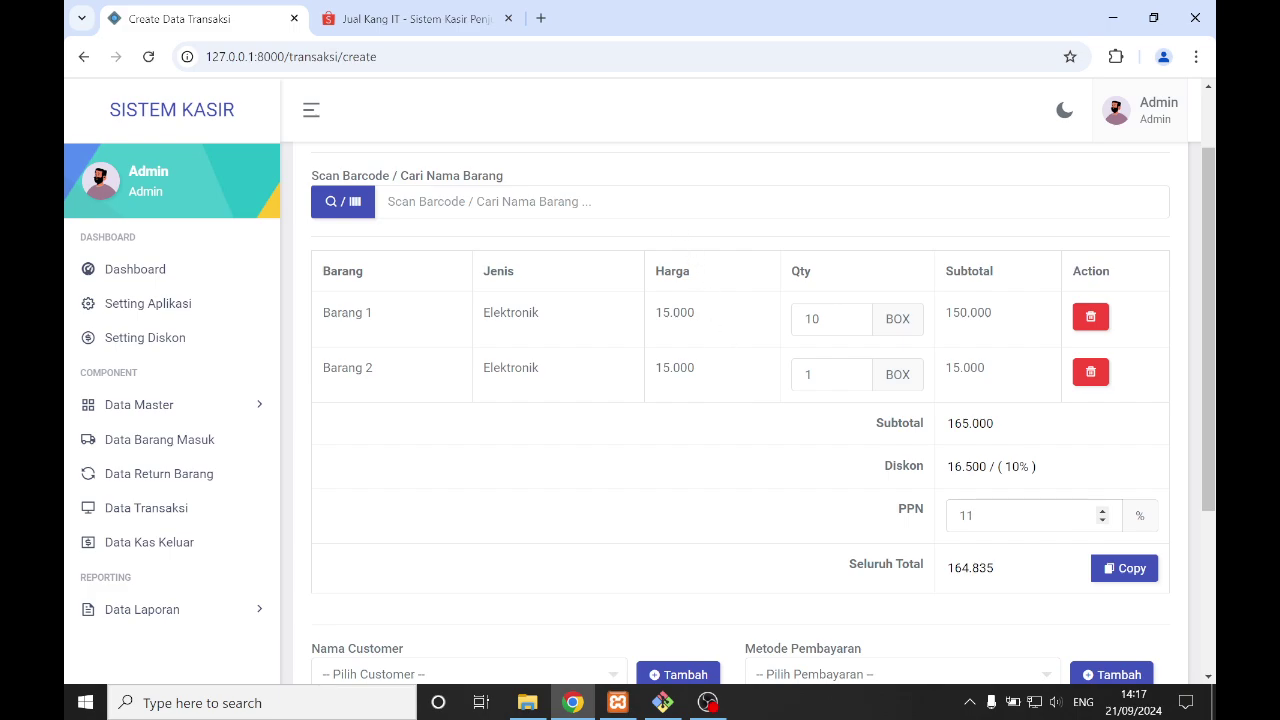
scroll(680, 207, "down", 2)
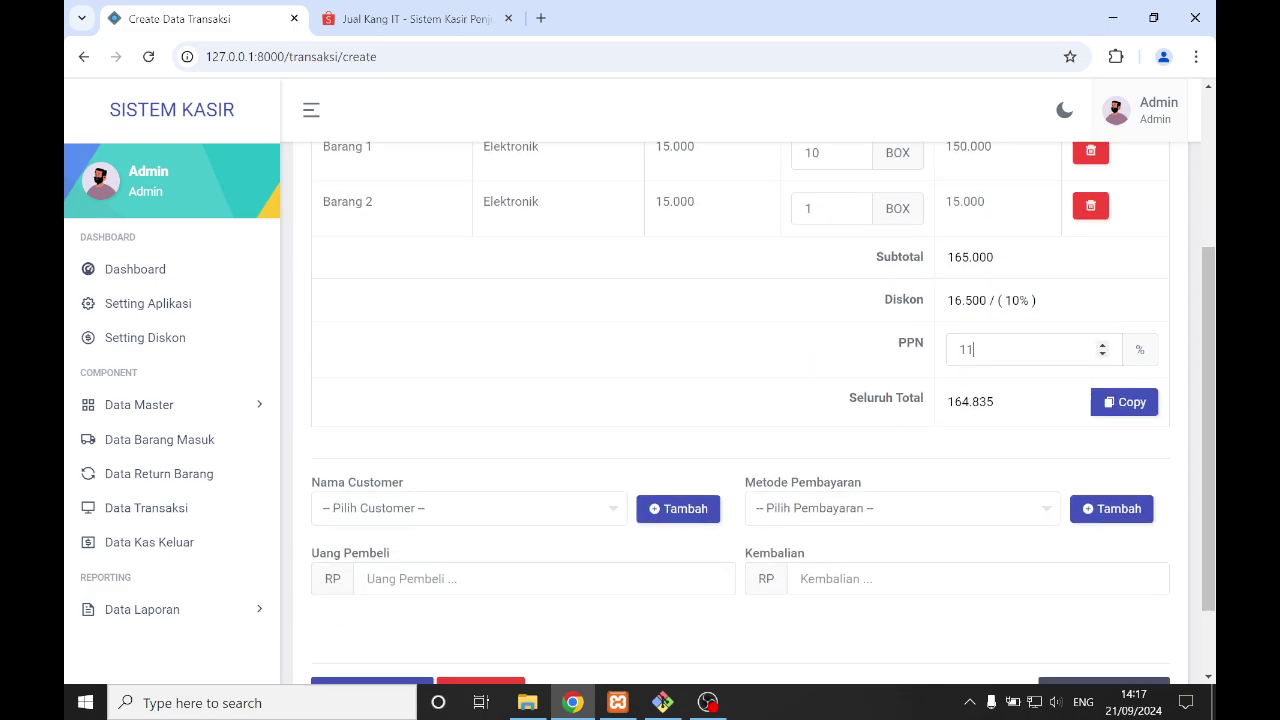
scroll(558, 410, "down", 1)
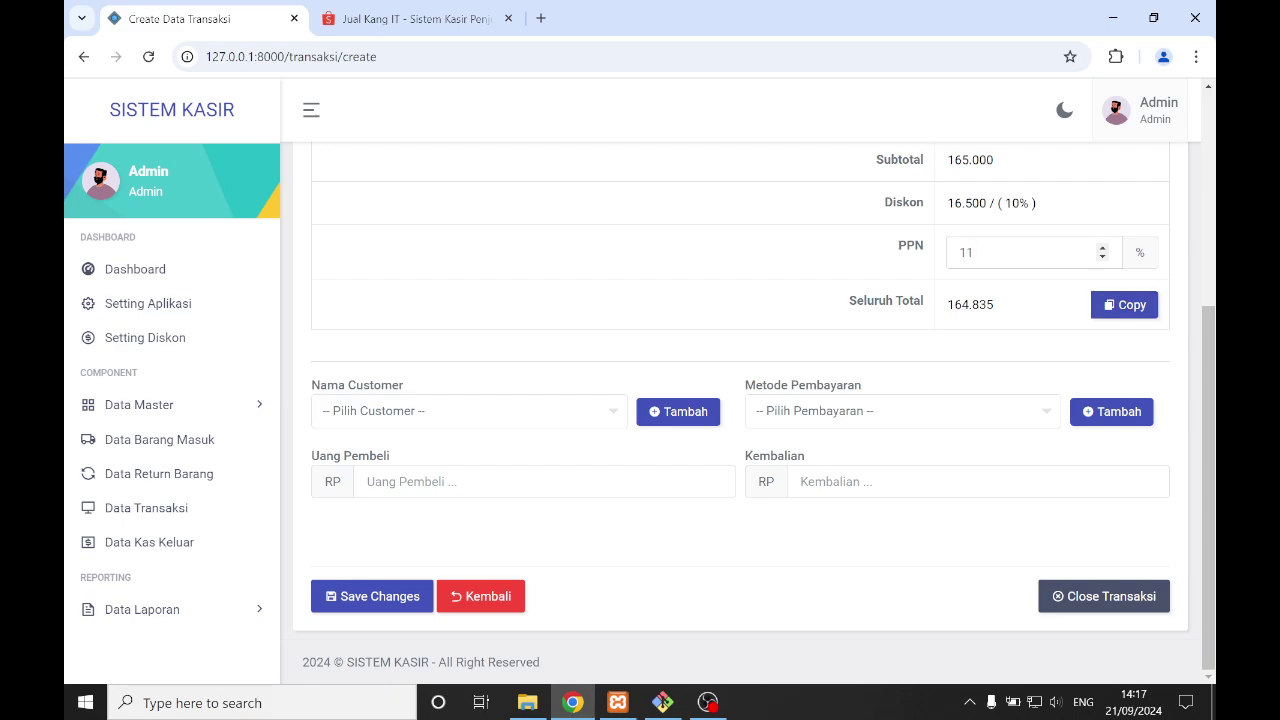
- Copy the 164.835 grand total and choose Umum as customer with QRIS payment
left_click(1137, 306)
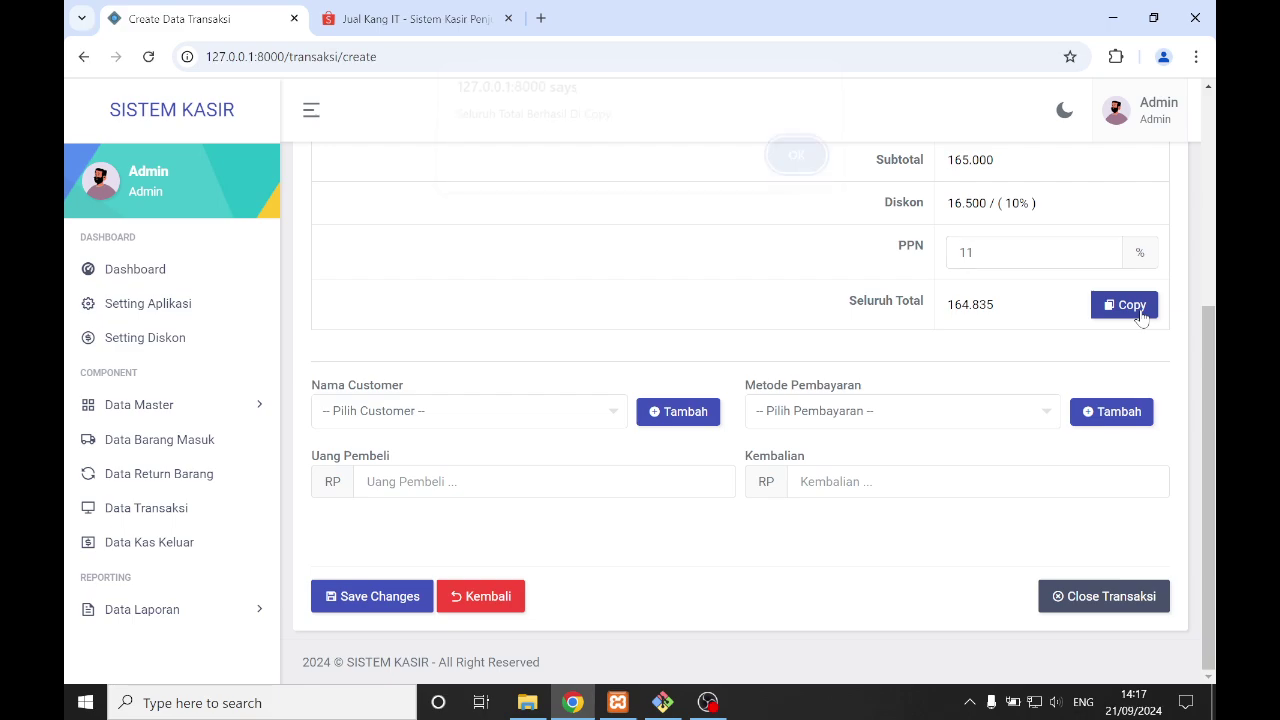
left_click(795, 171)
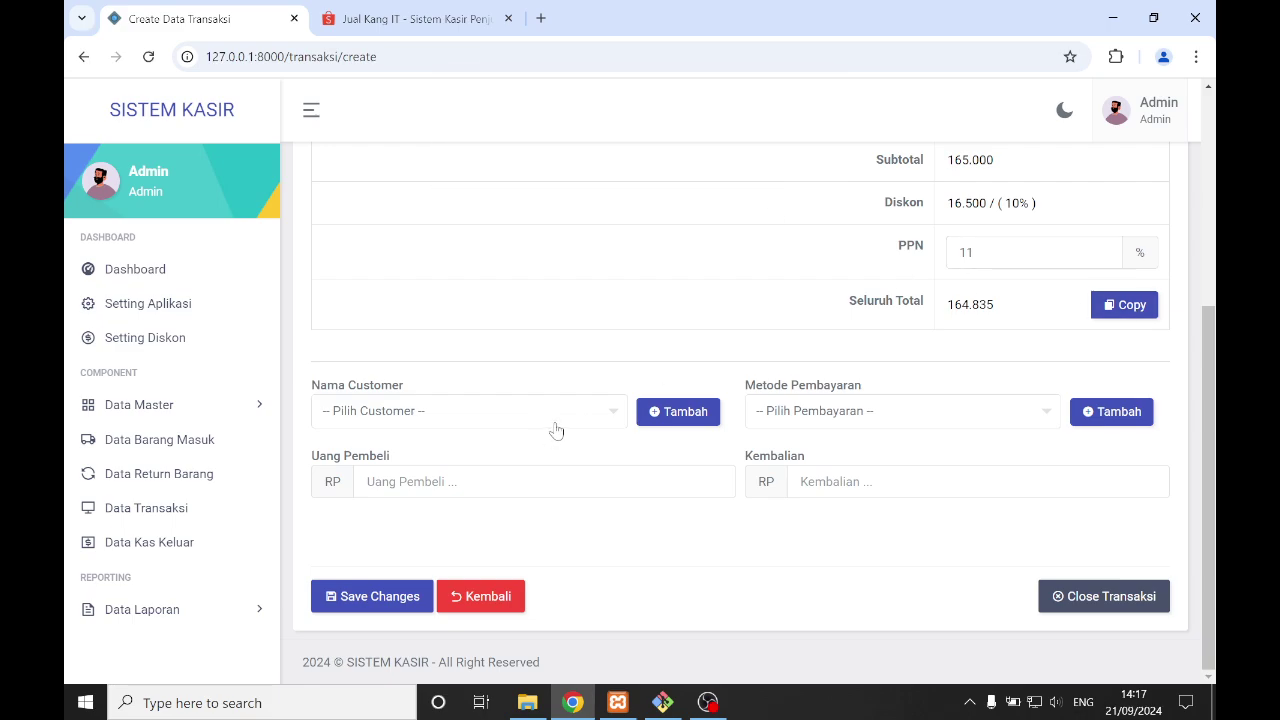
left_click(557, 427)
left_click(536, 517)
left_click(842, 411)
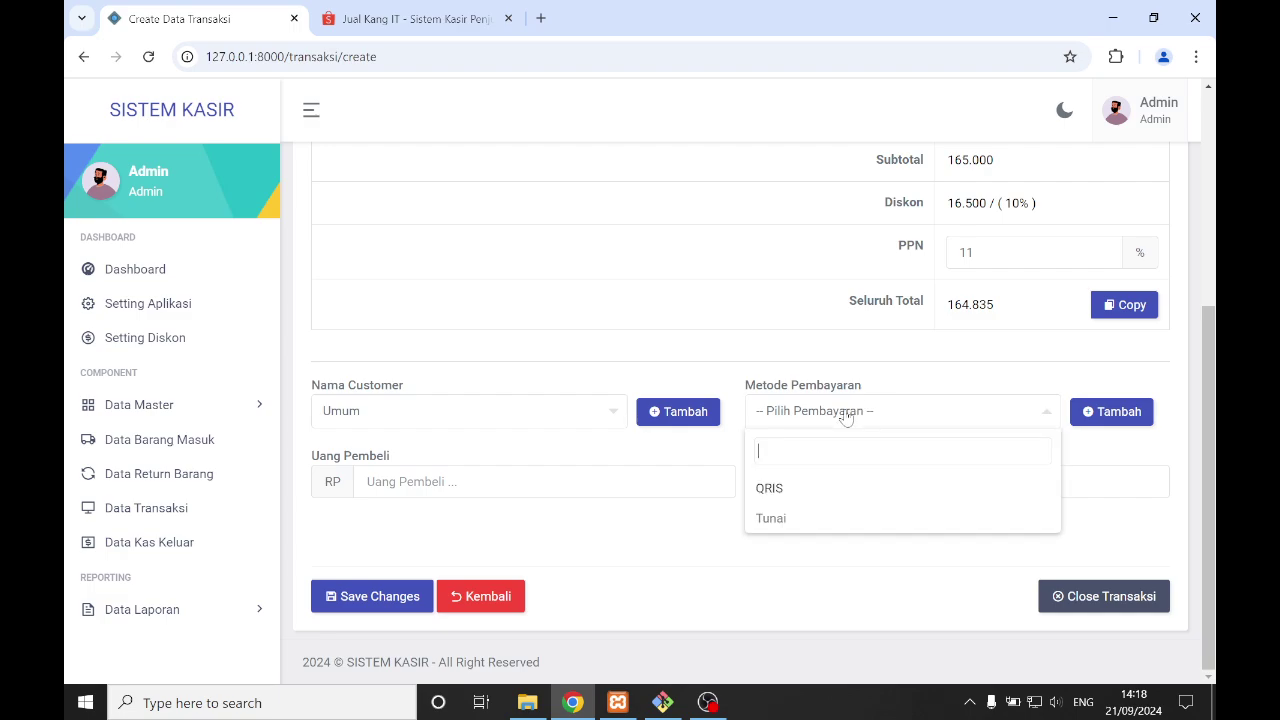
left_click(824, 490)
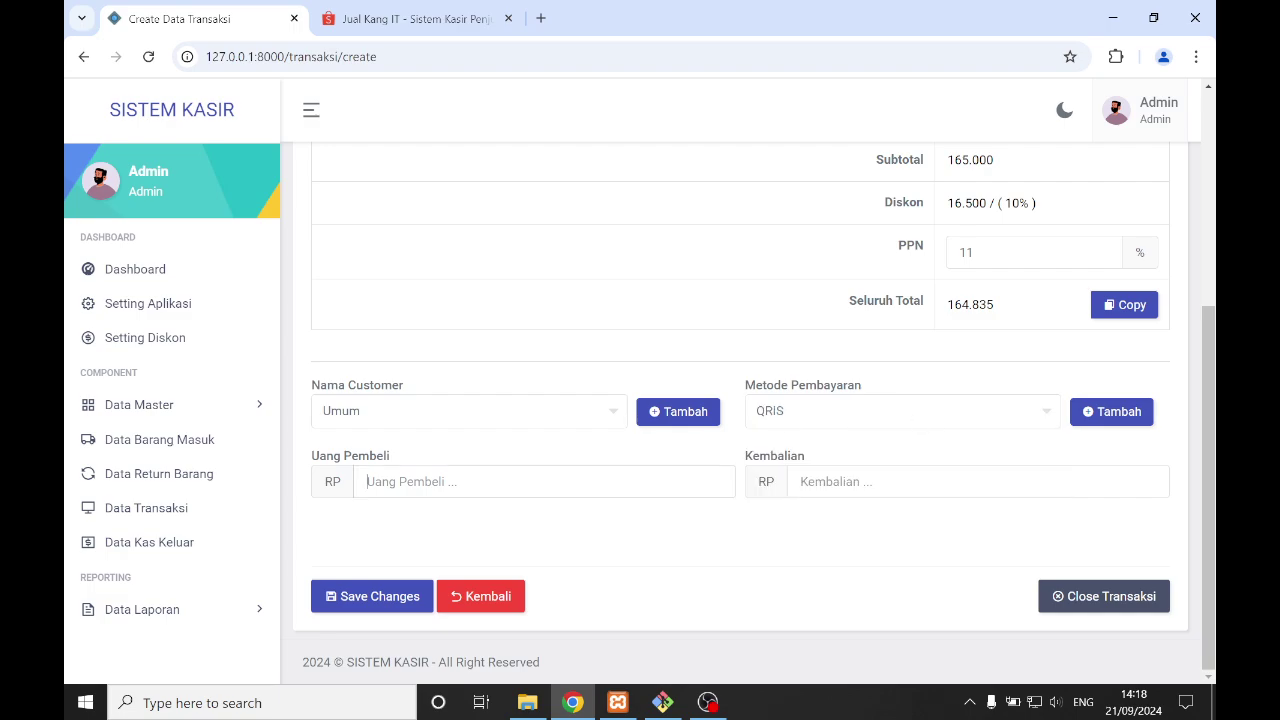
- Paste 164.835 as the amount paid and confirm saving the transaction
right_click(514, 490)
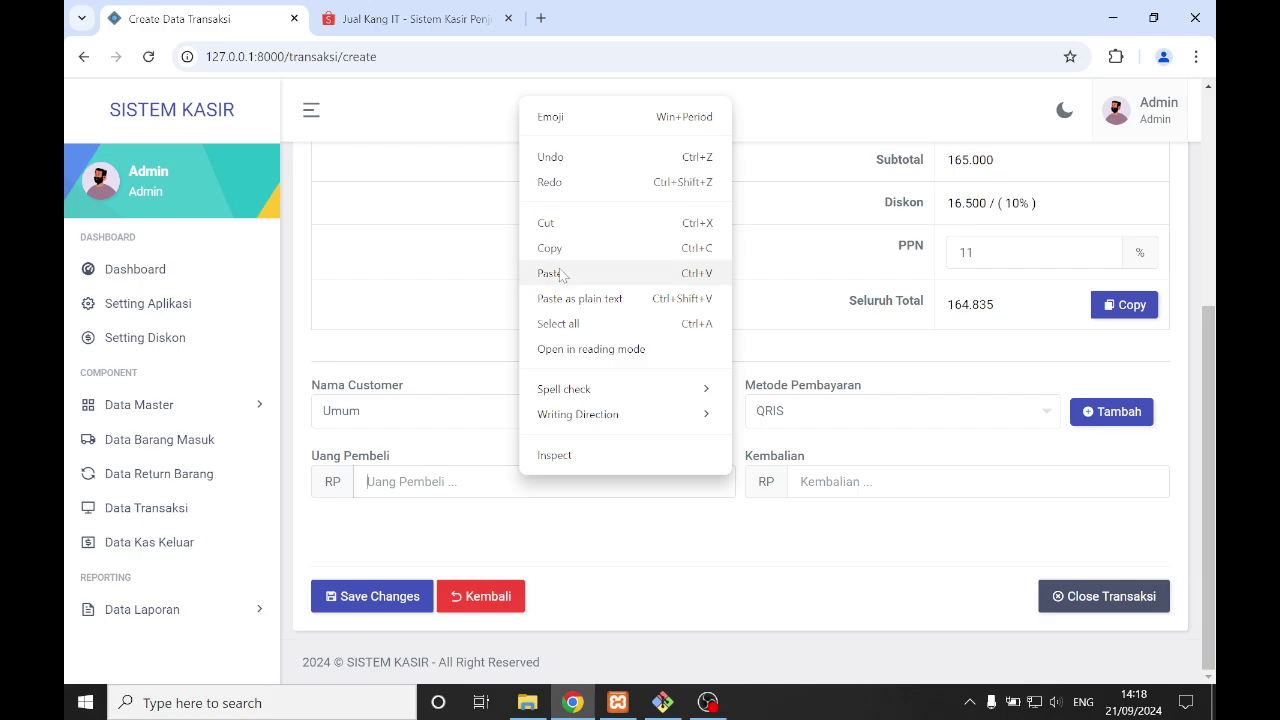
left_click(560, 272)
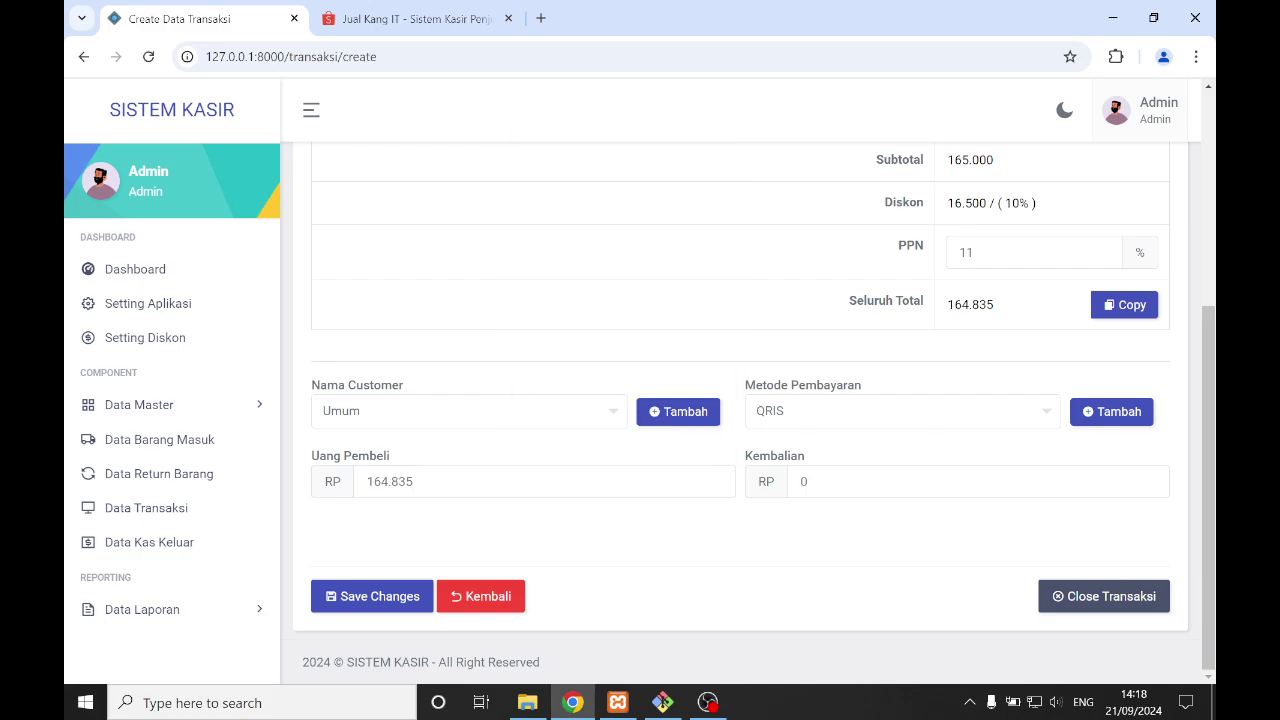
scroll(626, 552, "up", 3)
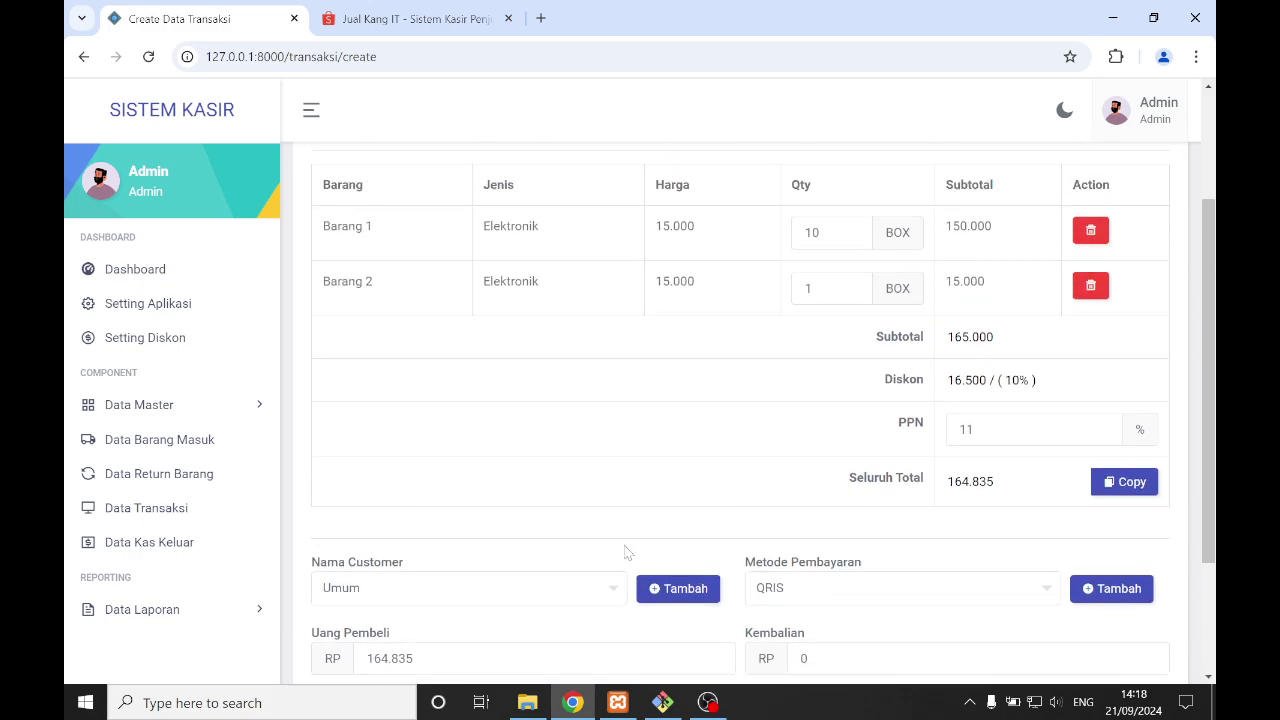
scroll(750, 501, "down", 1)
scroll(750, 501, "down", 2)
left_click(400, 595)
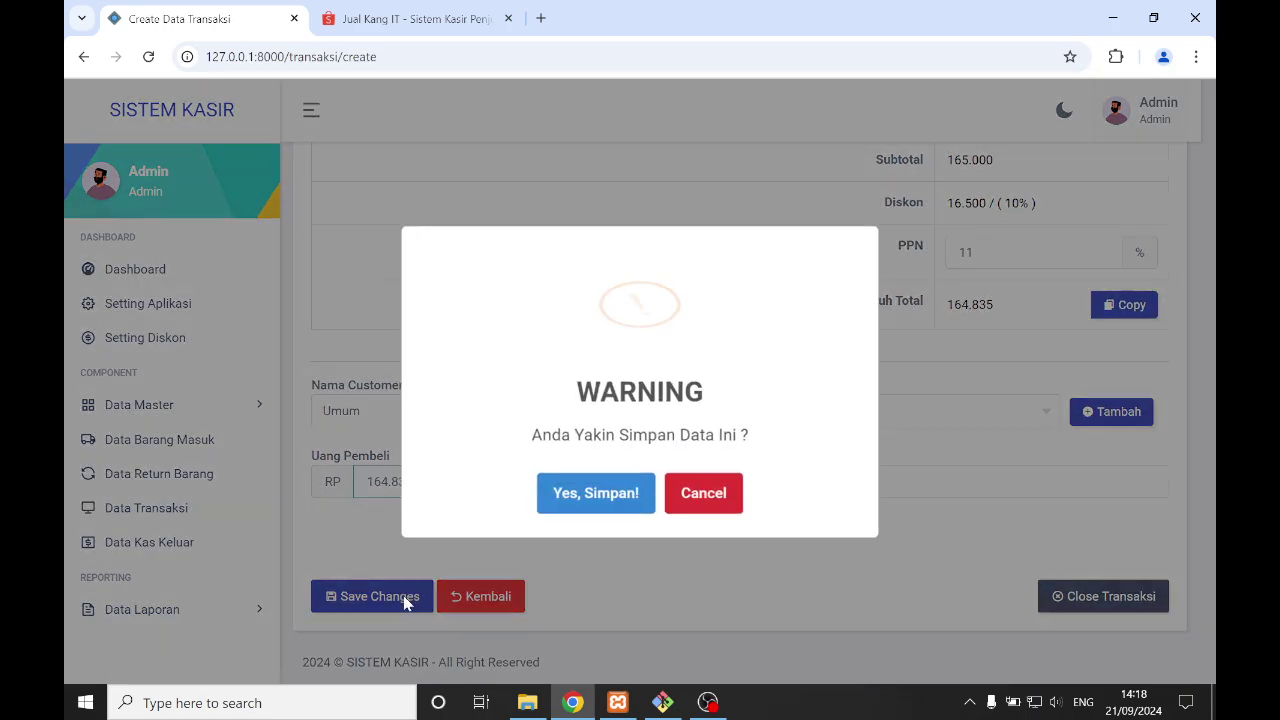
left_click(598, 490)
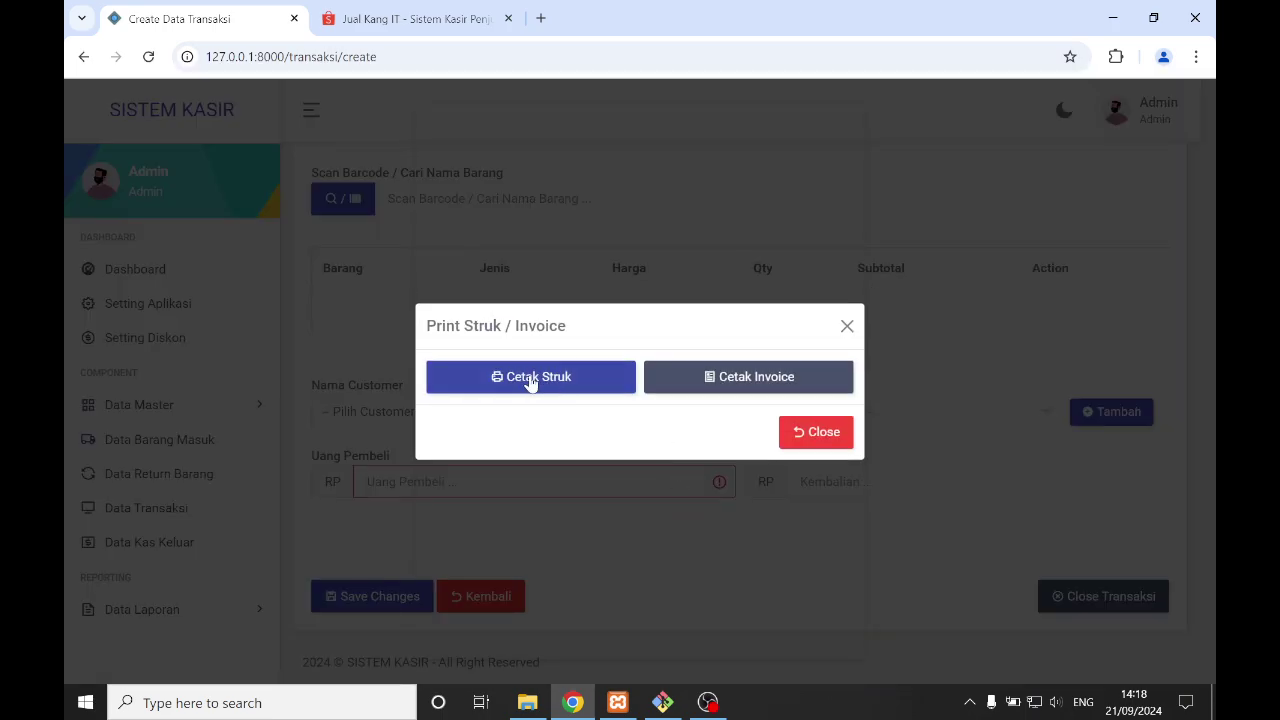
left_click(595, 391)
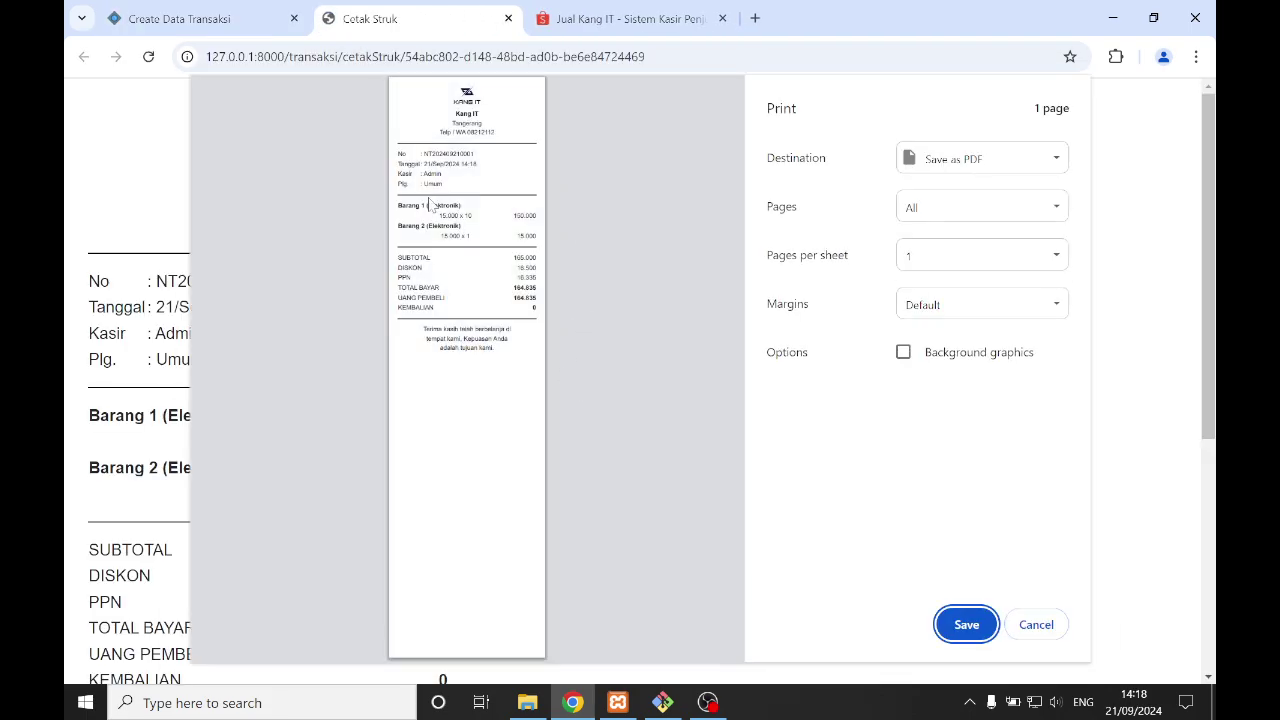
scroll(462, 195, "up", 3, "ctrl")
scroll(390, 170, "up", 2)
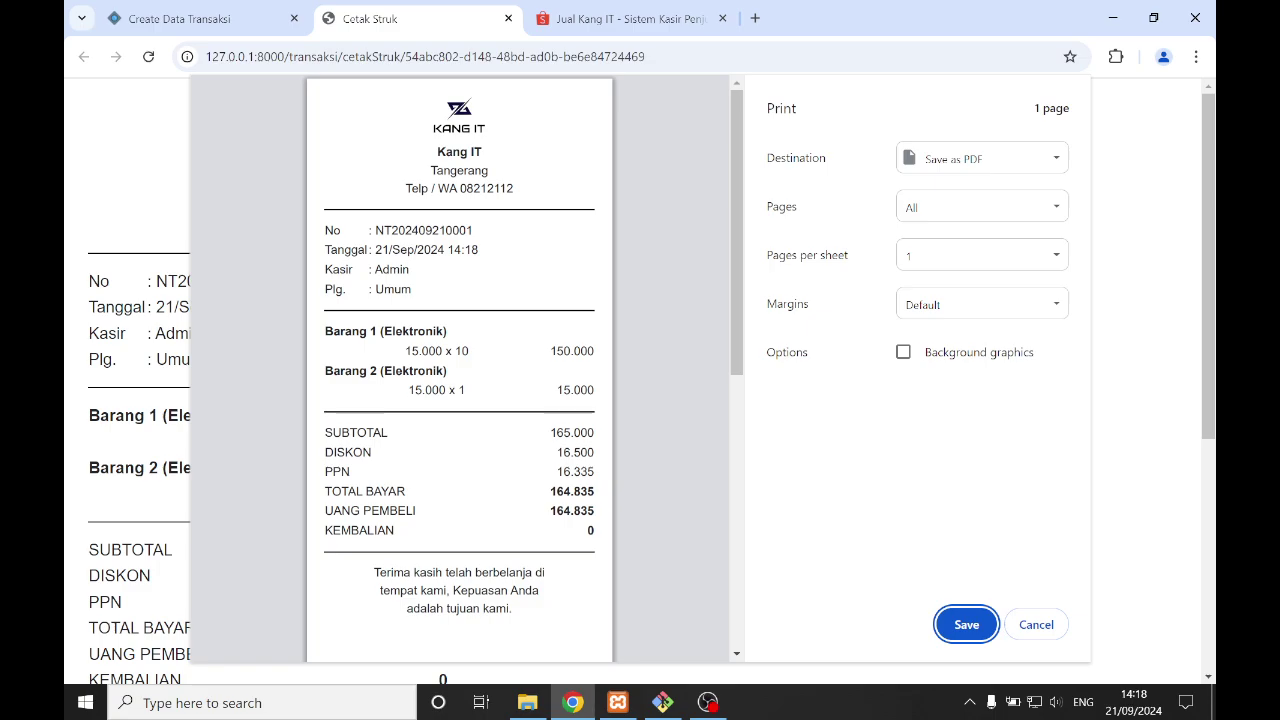
scroll(459, 370, "down", 1)
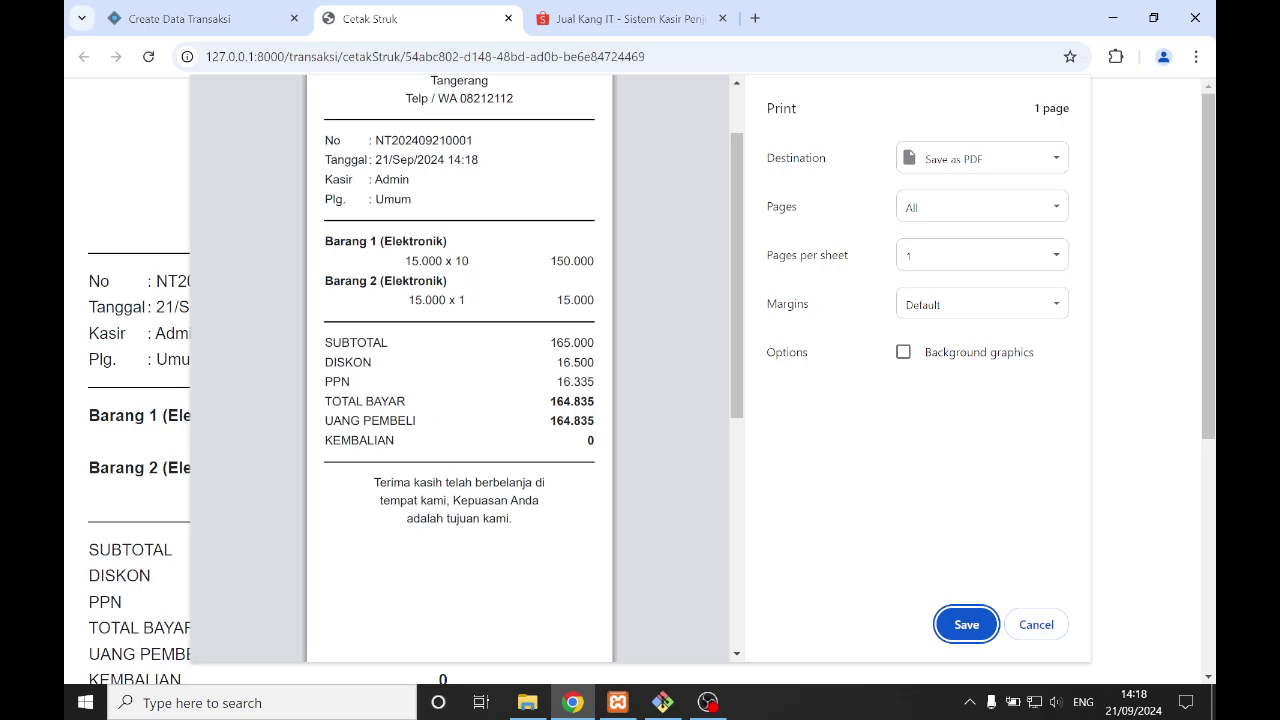
scroll(434, 449, "down", 1)
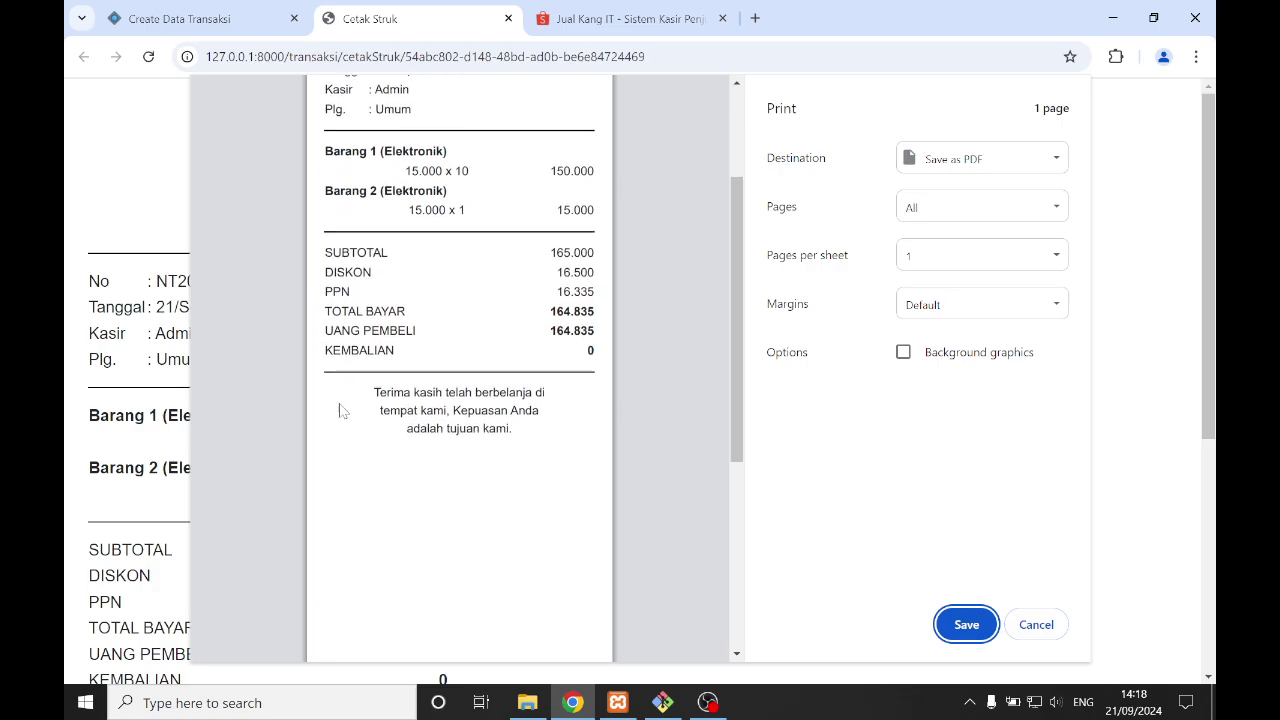
left_click(1036, 624)
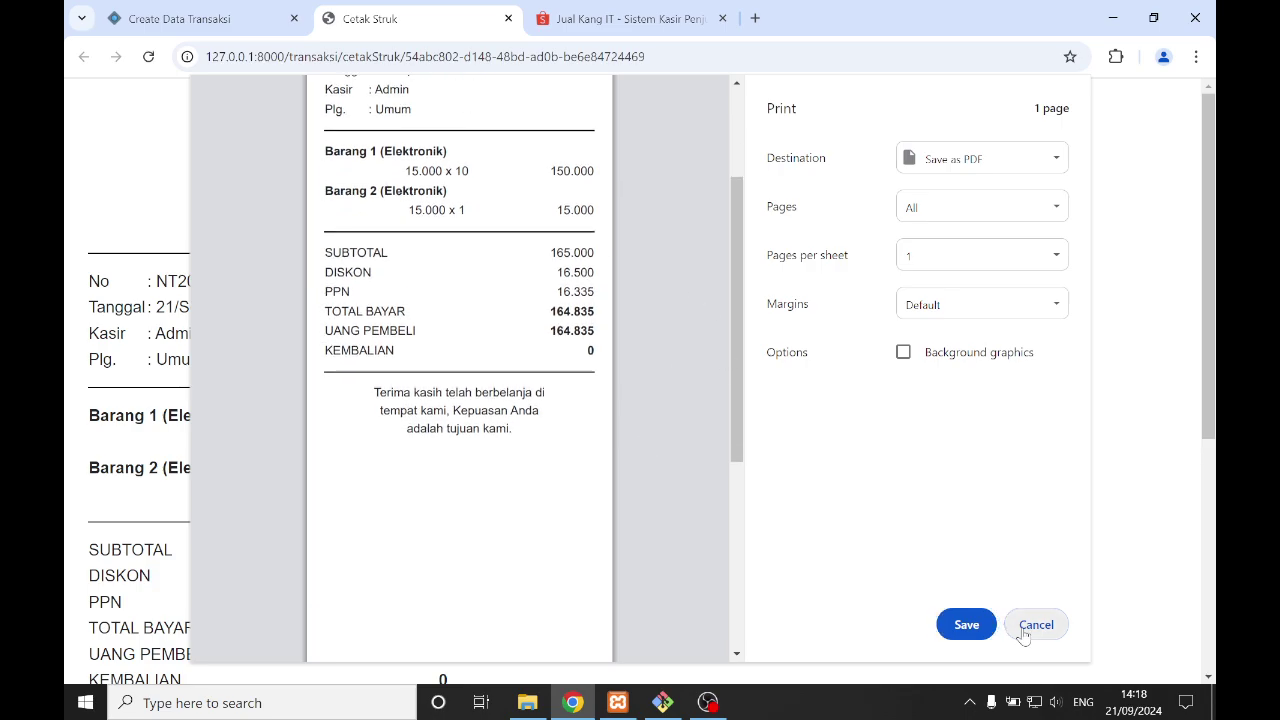
left_click(745, 380)
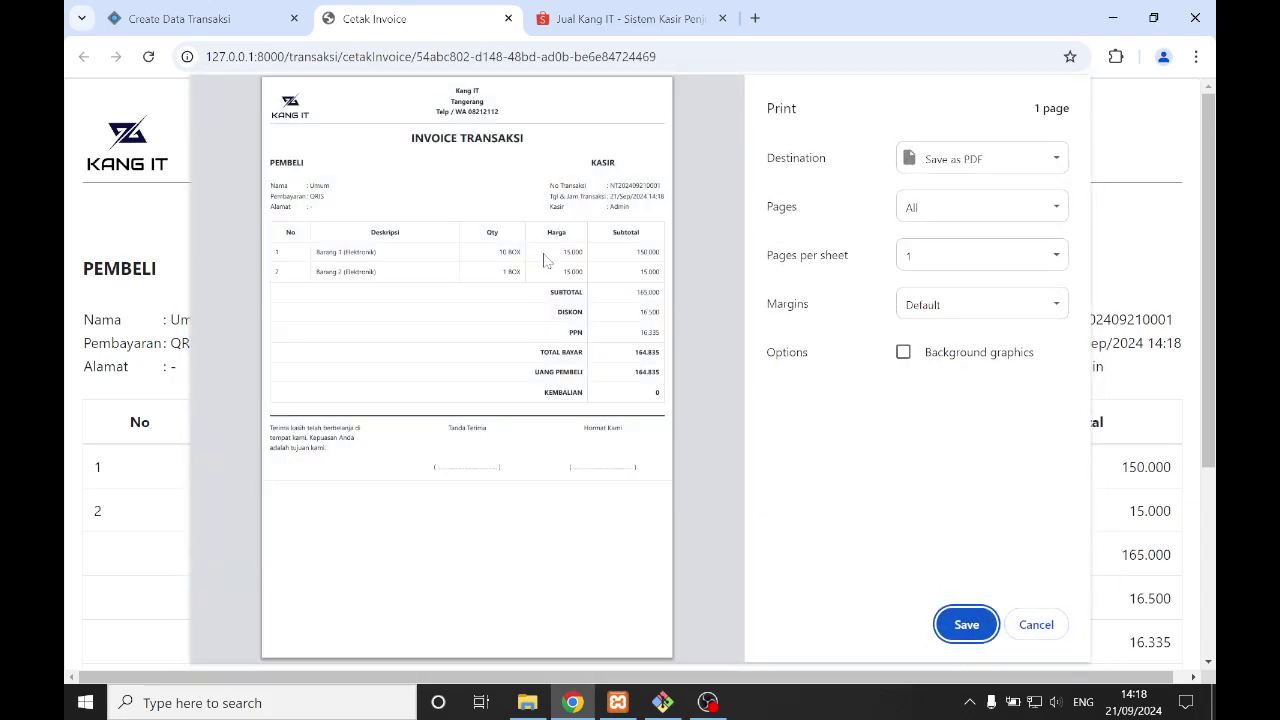
left_click(508, 19)
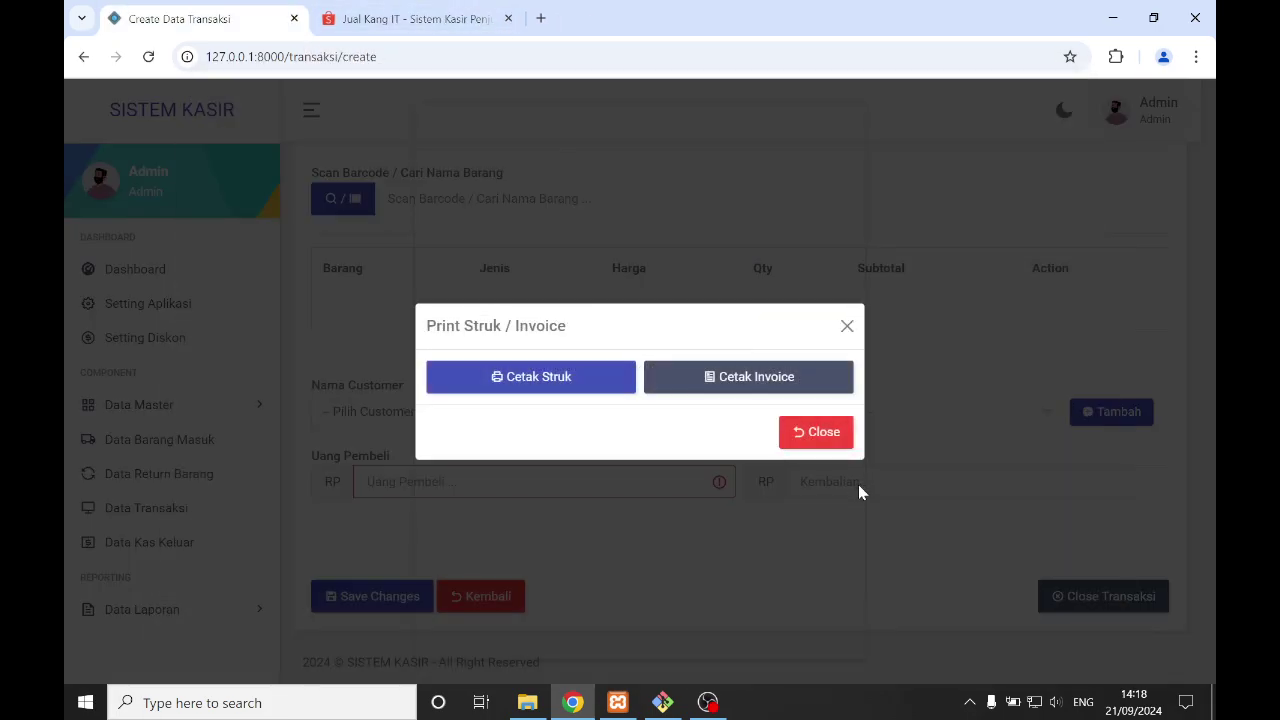
- Start a new sale with Barang 3 and a PPN of 0
left_click(811, 433)
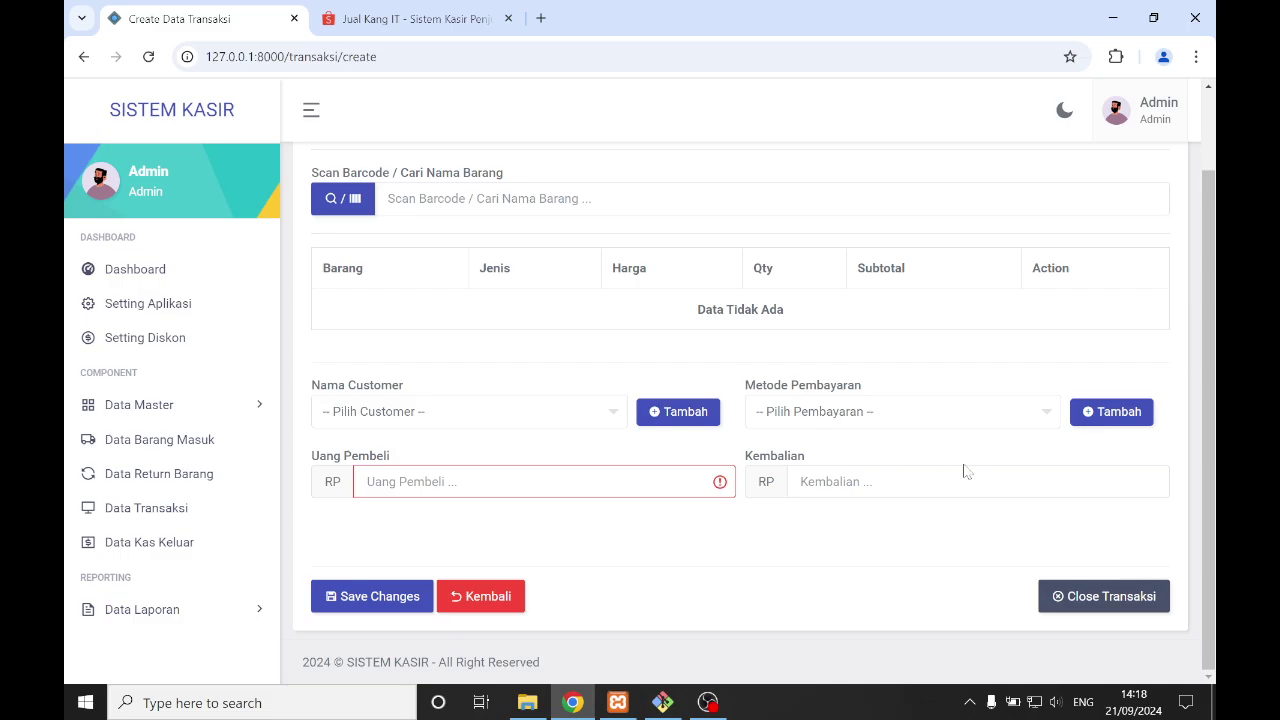
scroll(740, 390, "up", 1)
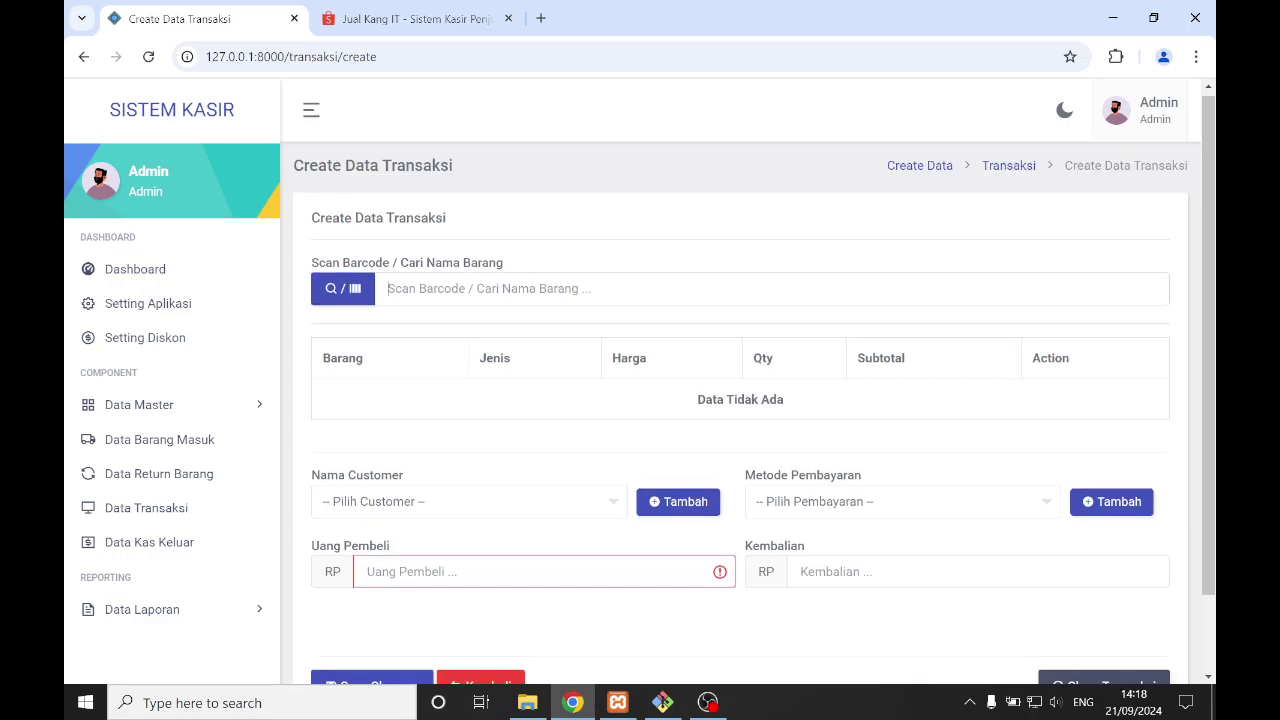
type("bara")
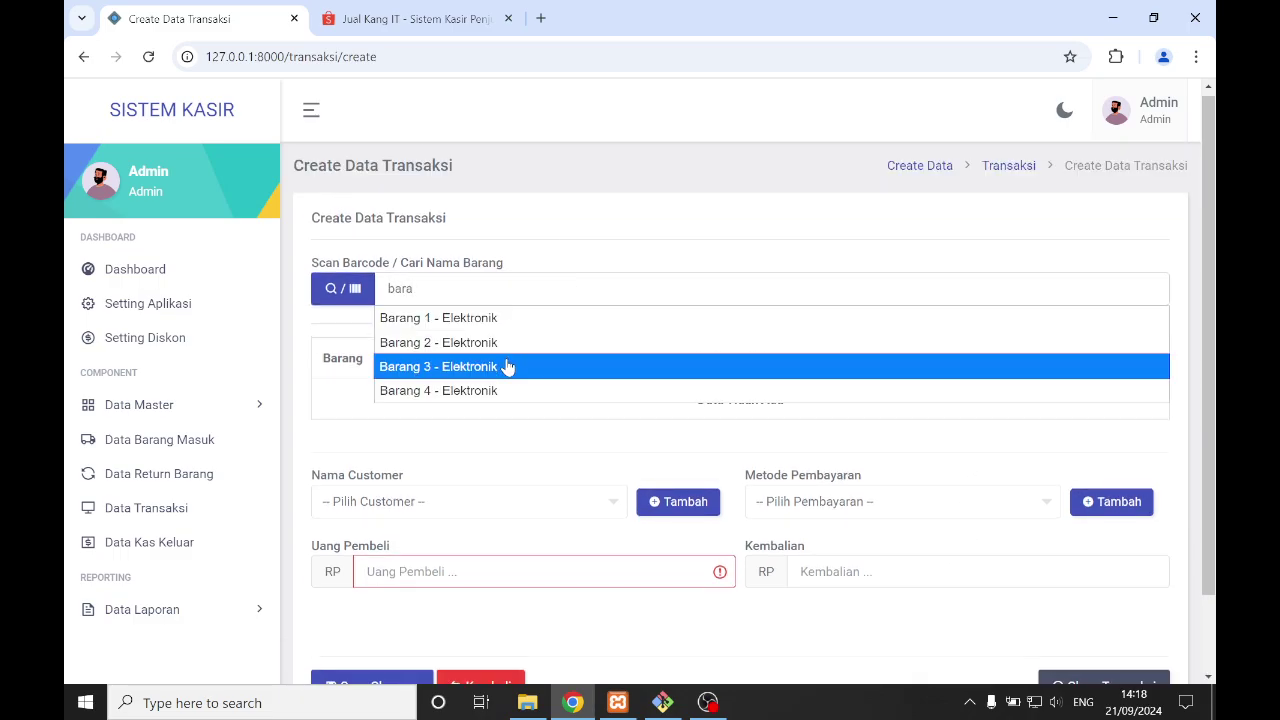
left_click(501, 376)
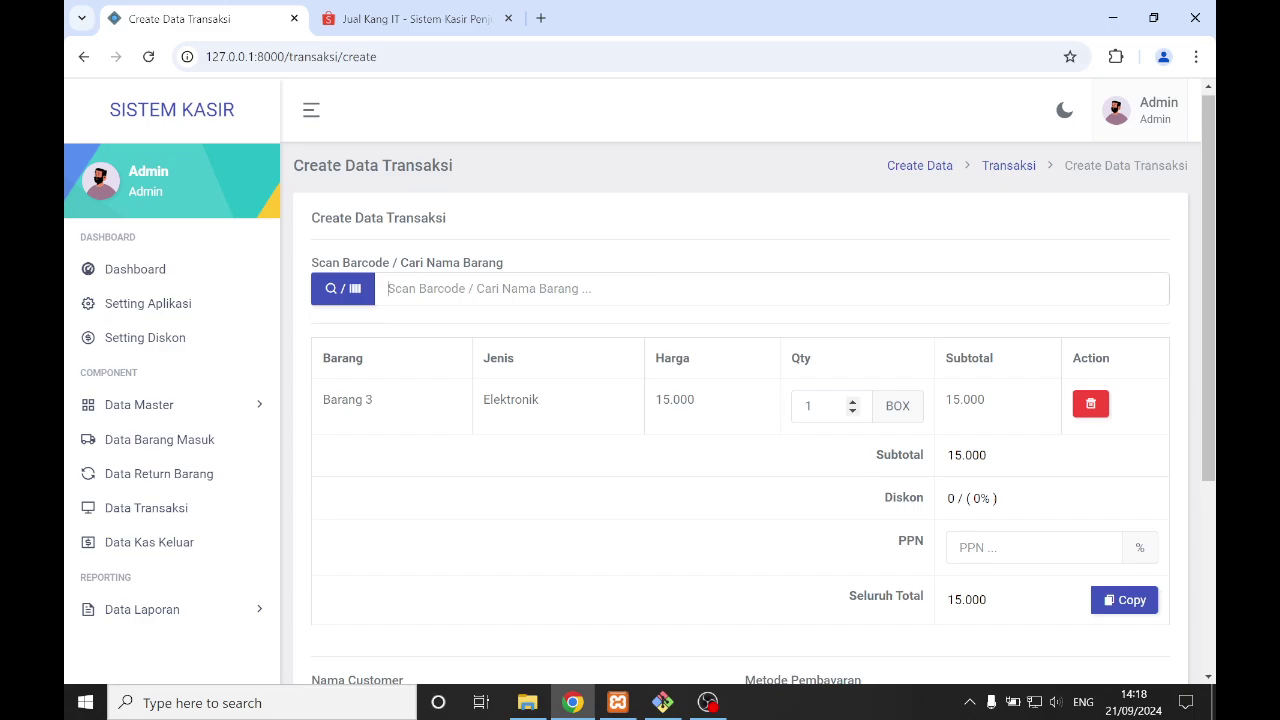
left_click(1090, 547)
type("0")
left_click(578, 525)
scroll(587, 523, "down", 3)
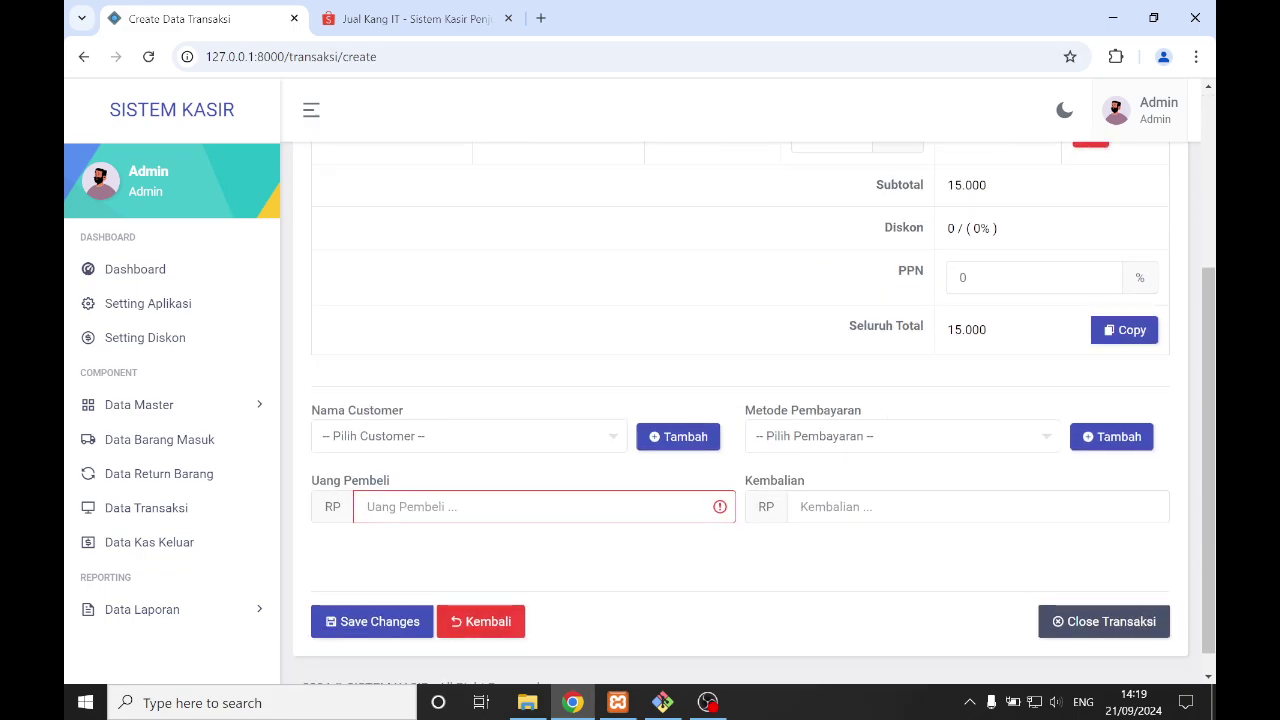
- Set customer Customer, payment Tunai, 20.000 received, and save the sale
left_click(500, 440)
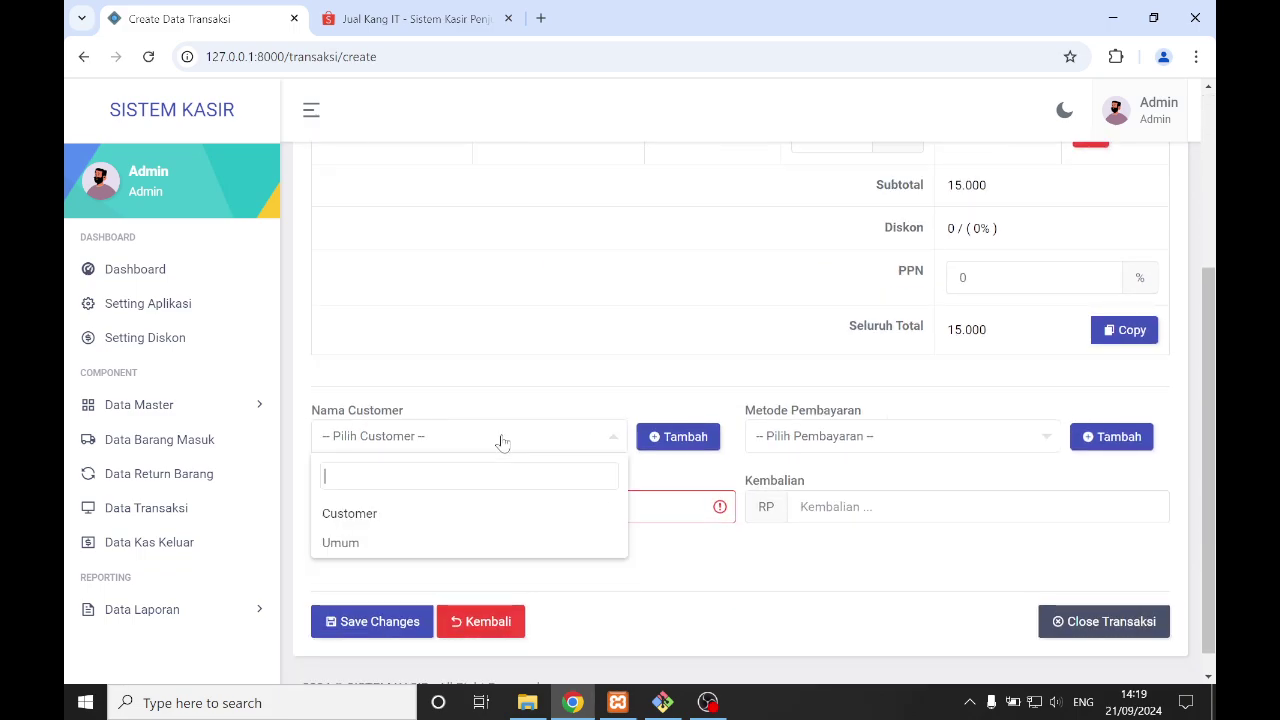
left_click(448, 527)
left_click(883, 445)
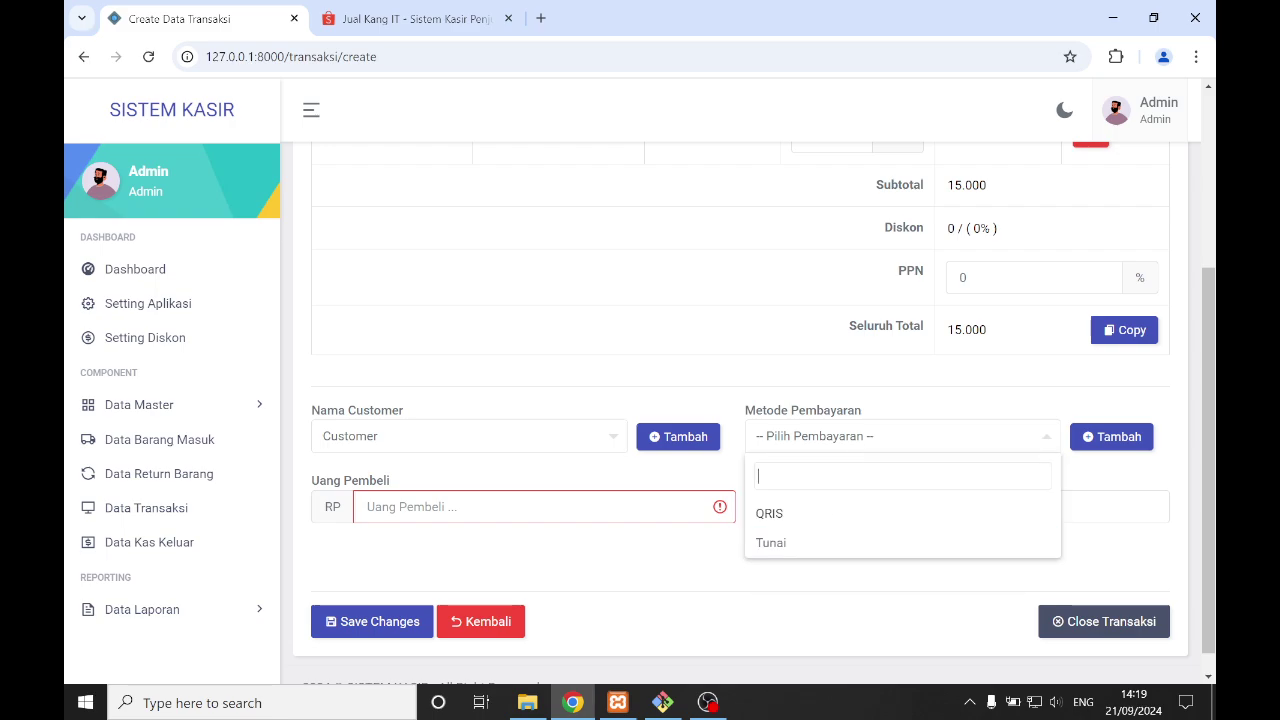
left_click(830, 543)
left_click(480, 507)
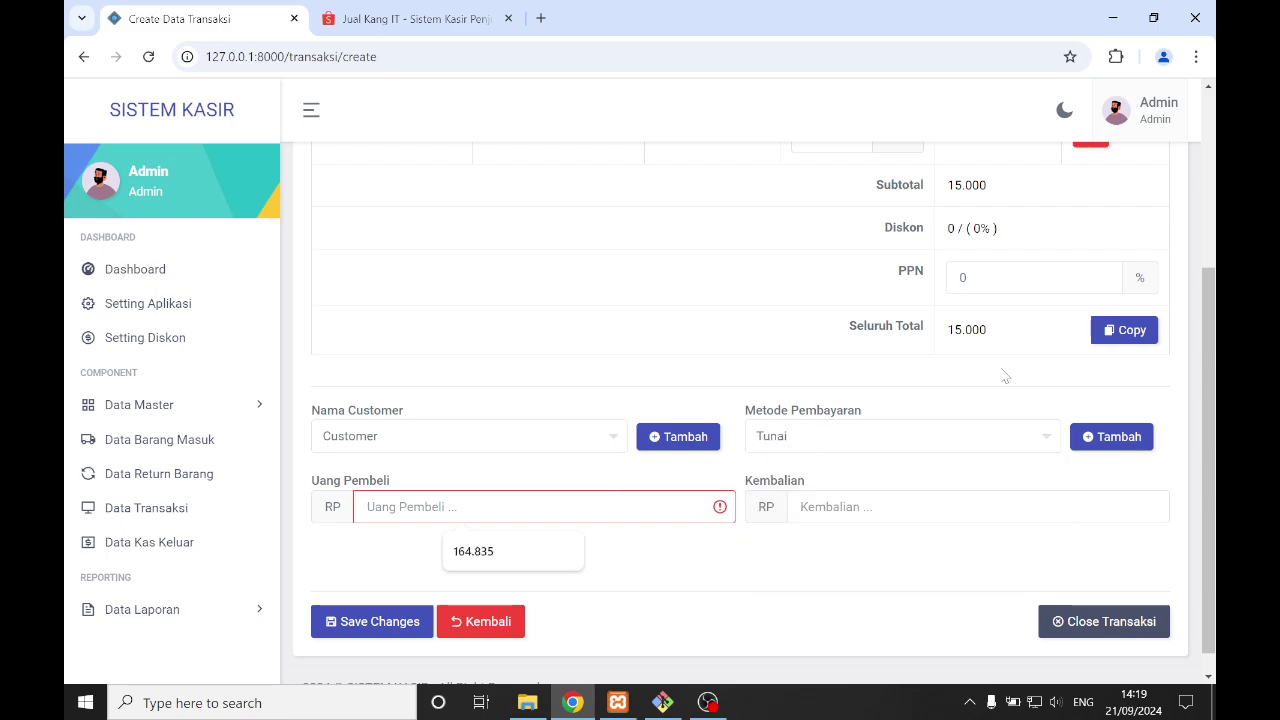
type("20.000")
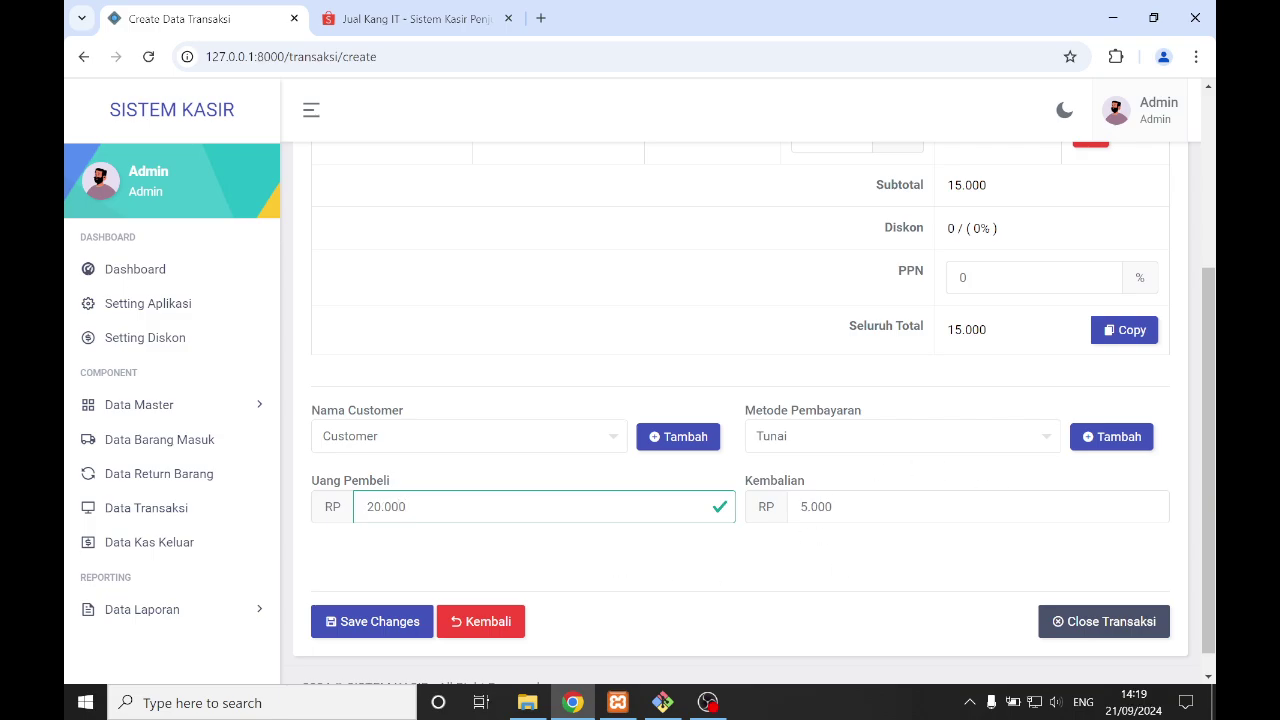
left_click(365, 620)
left_click(588, 495)
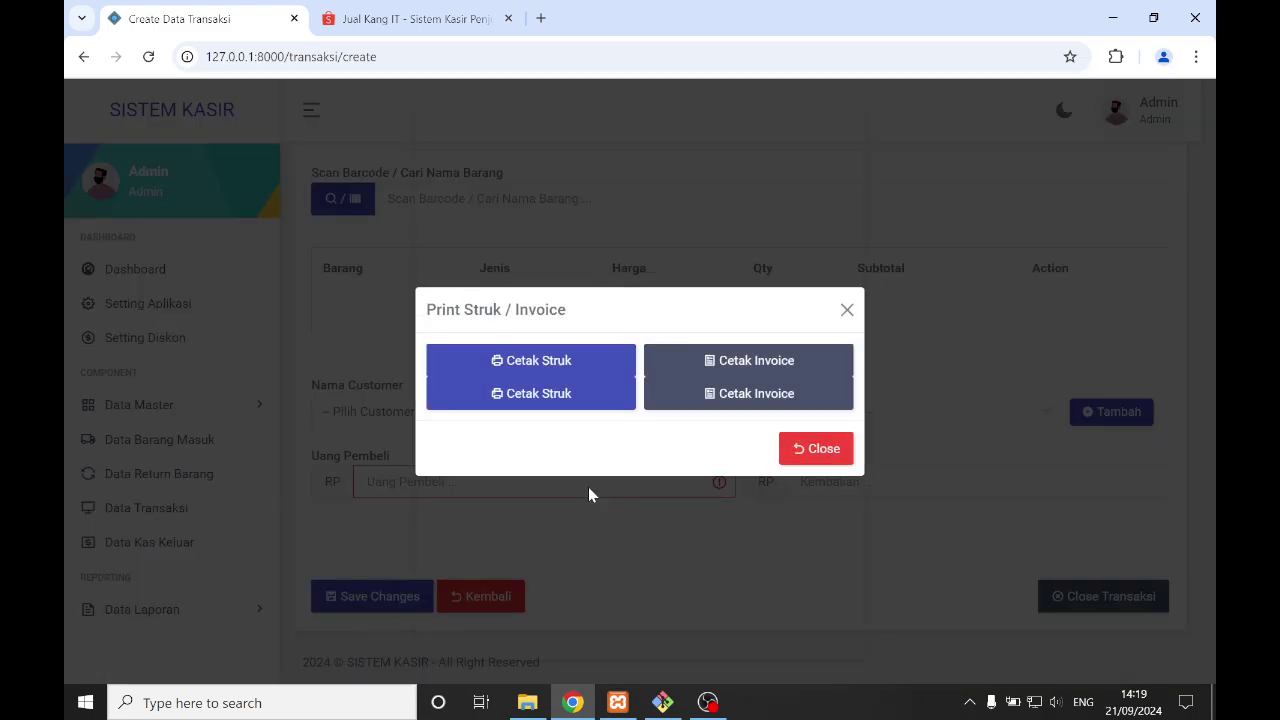
- Preview the 15.000 Tunai receipt via Cetak Struk, then cancel and close the Print Struk / Invoice dialog
left_click(567, 399)
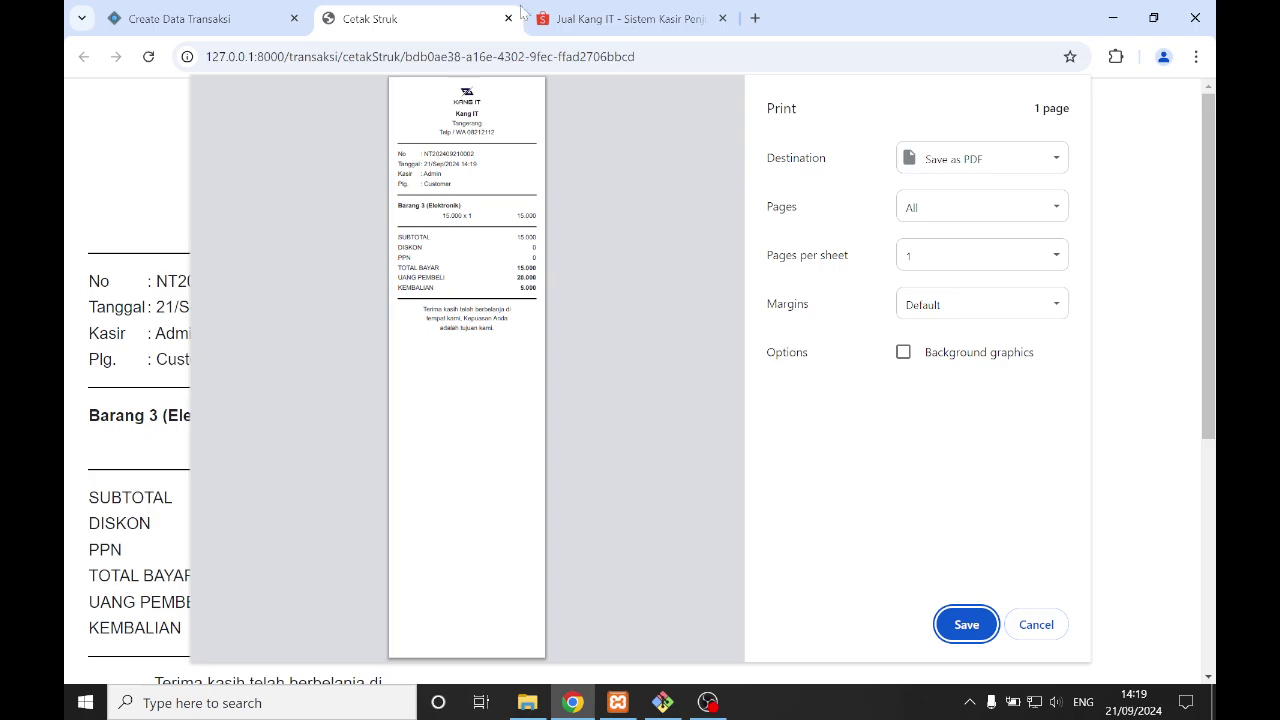
scroll(640, 440, "up", 5)
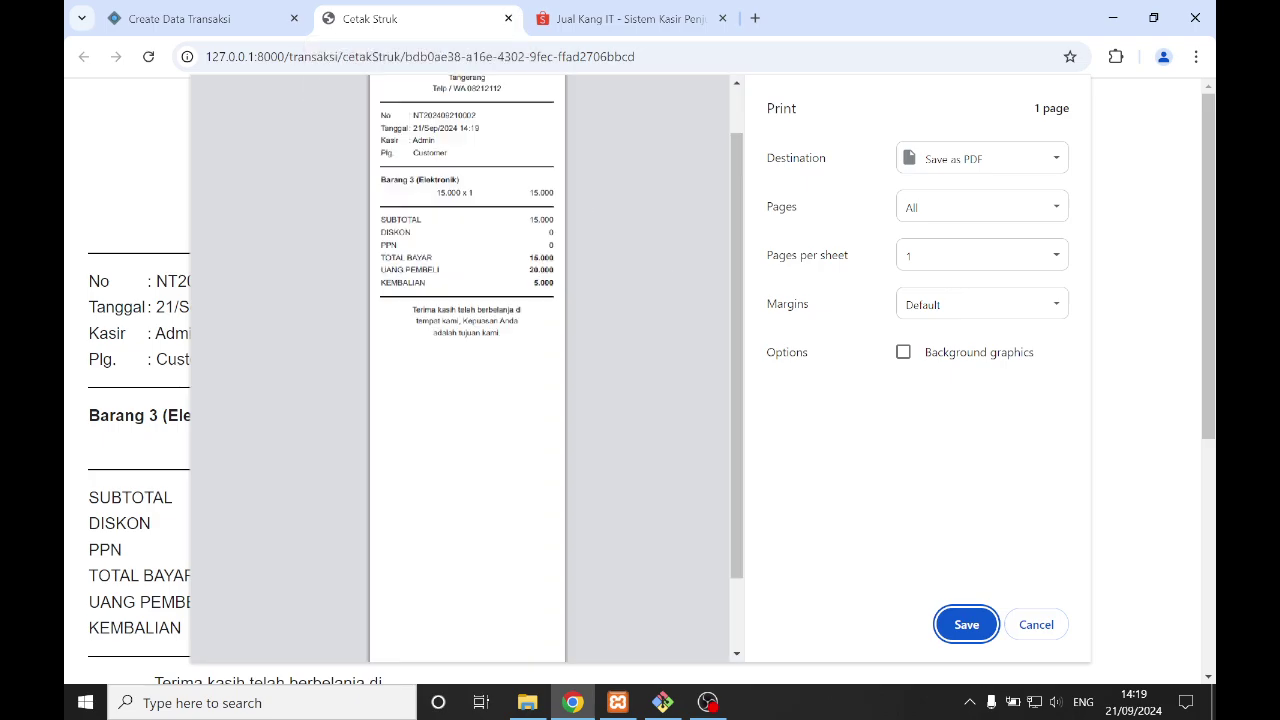
scroll(640, 440, "up", 2)
scroll(459, 370, "up", 1)
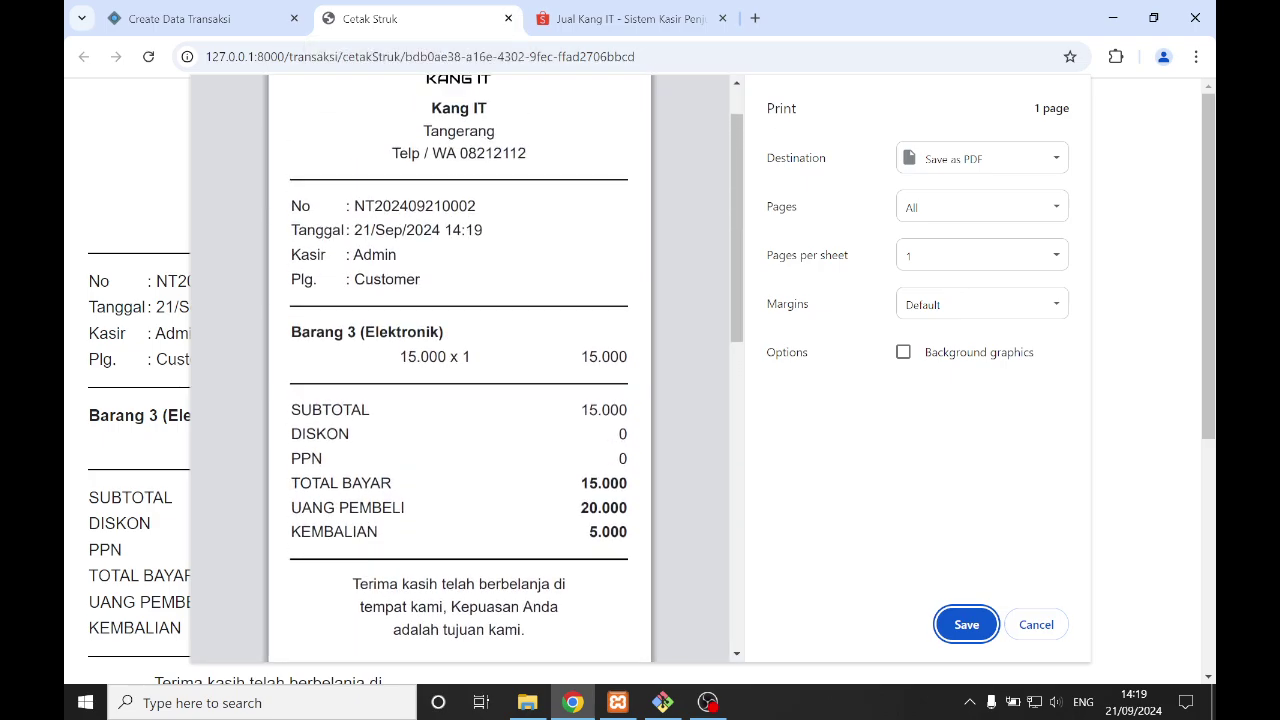
left_click(1033, 627)
left_click(822, 449)
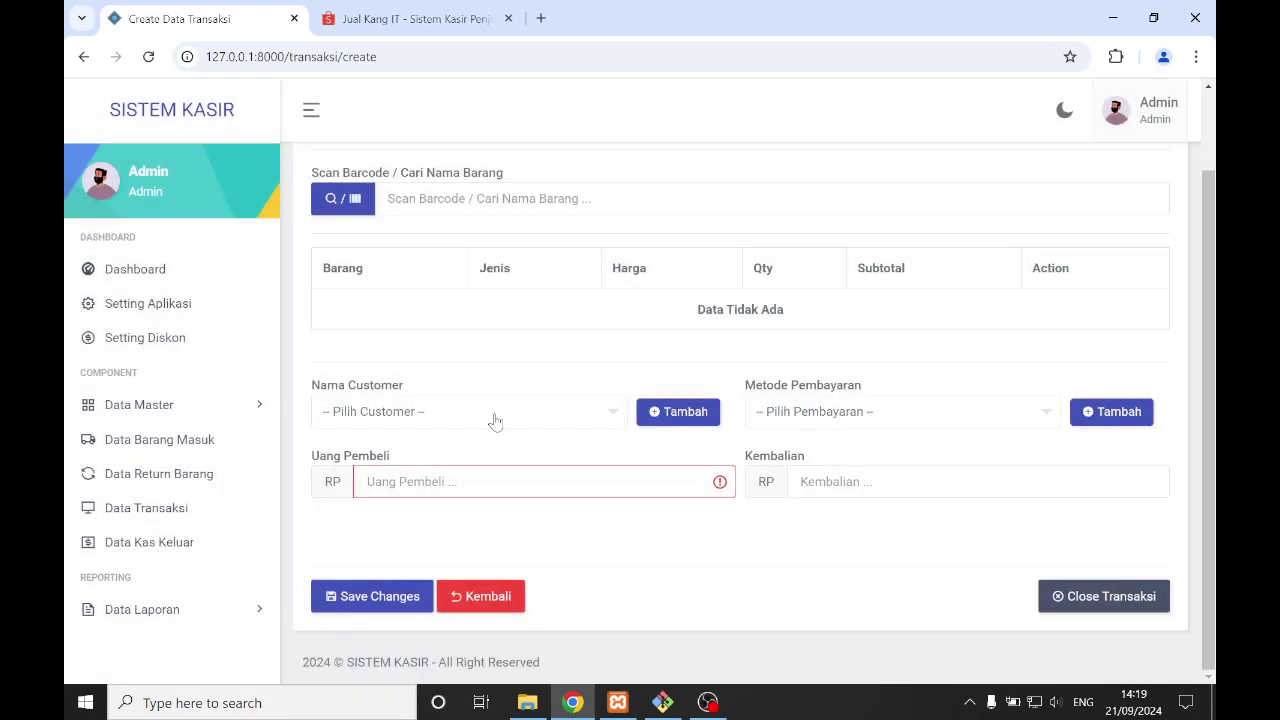
- Start a Data Kas Keluar entry 'Pembayaran COD' dated the 21st at 14:19
left_click(195, 541)
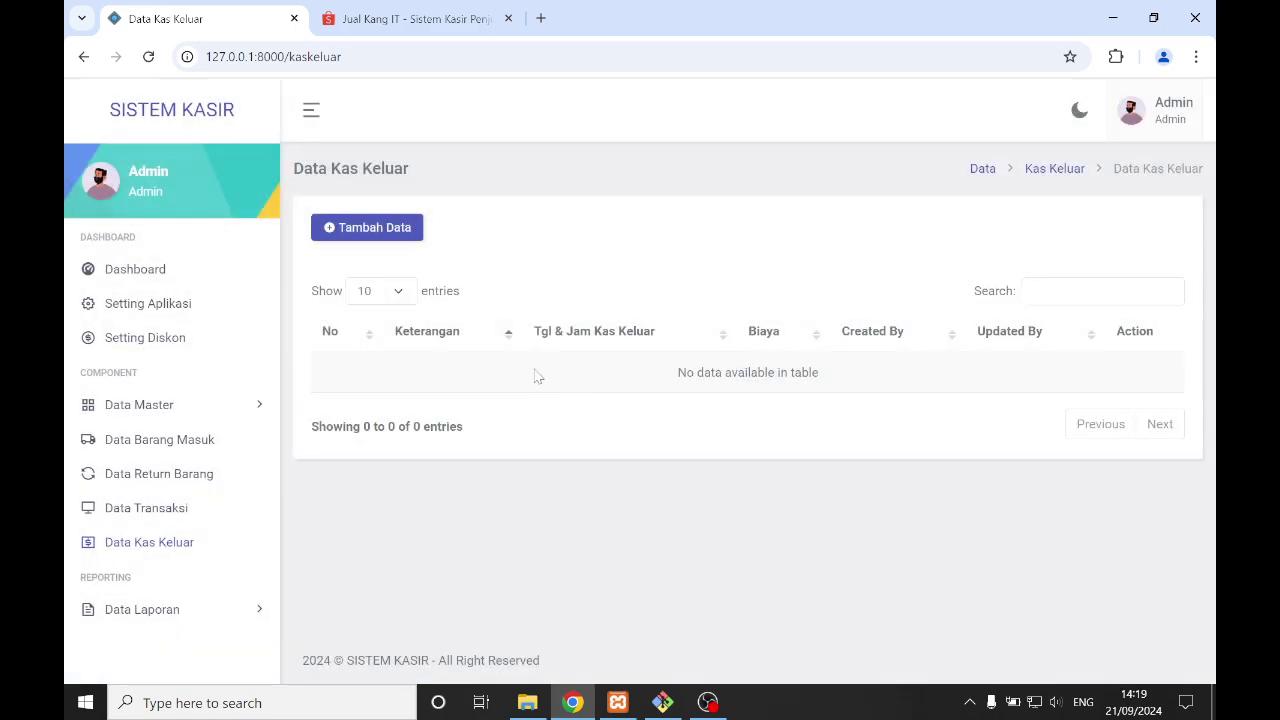
left_click(372, 229)
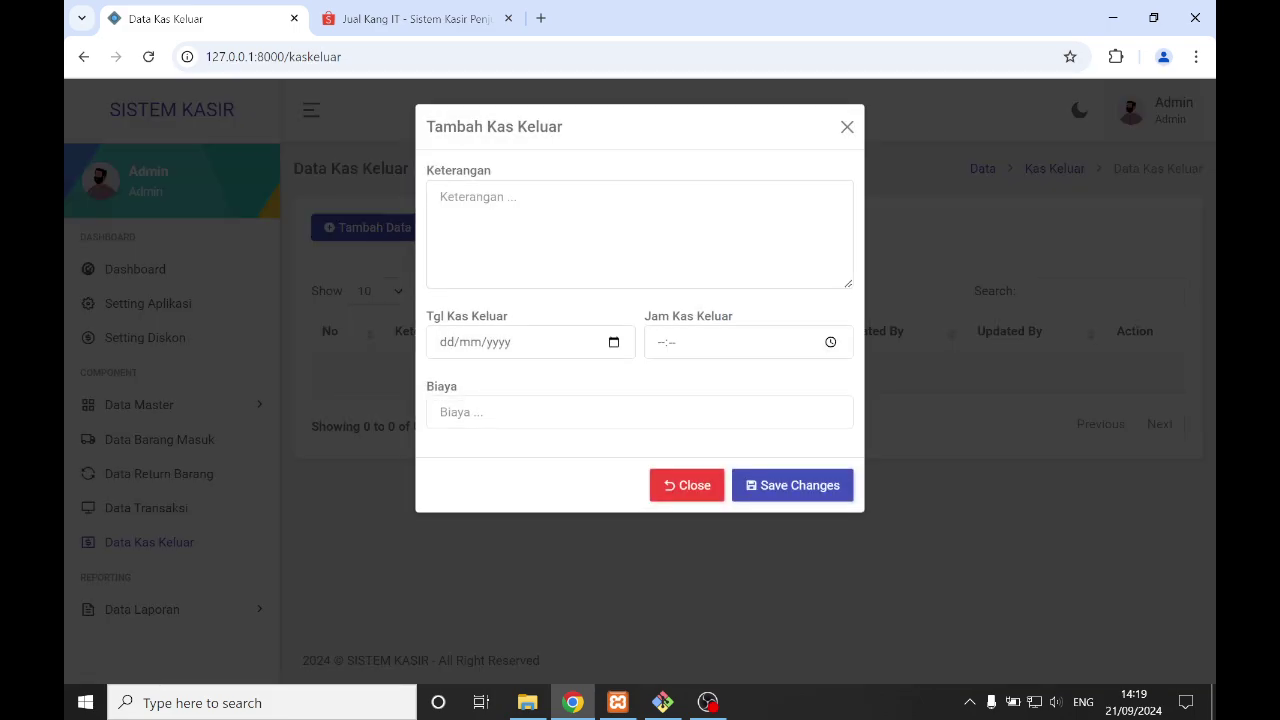
type("Pembayaran COD")
left_click(614, 342)
left_click(600, 487)
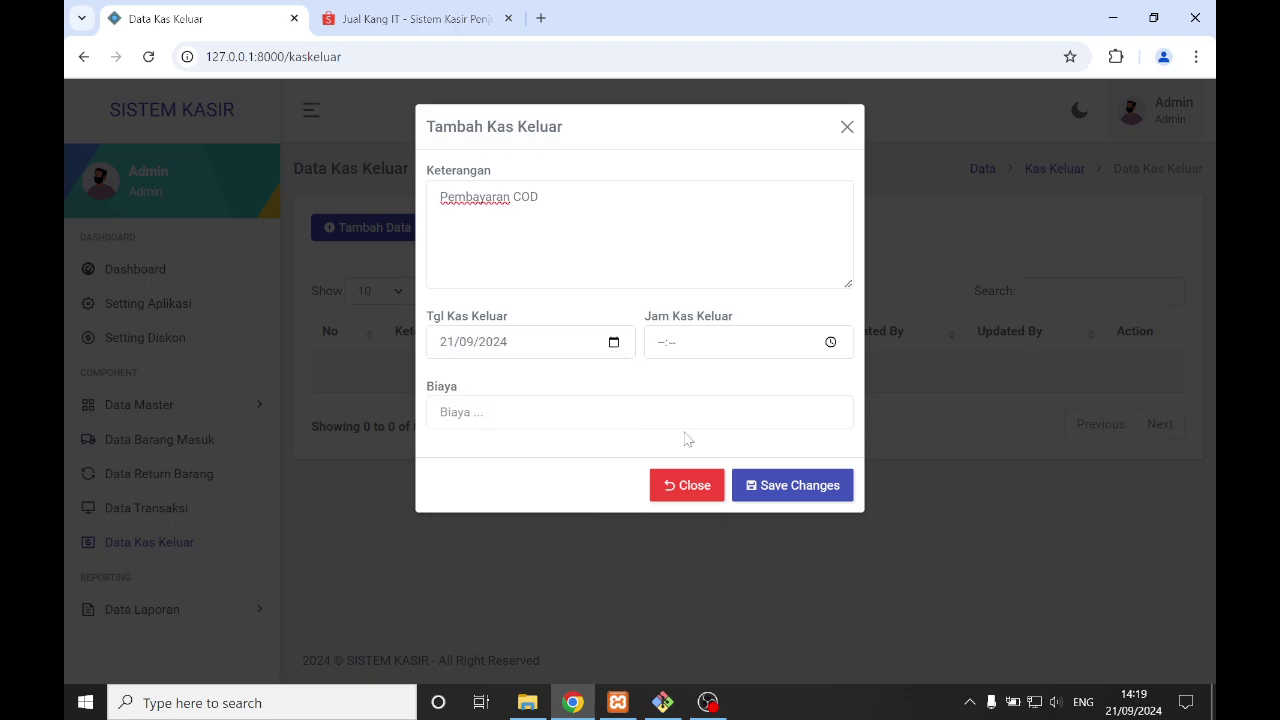
left_click(831, 343)
left_click(726, 377)
left_click(722, 410)
- Enter a Biaya of 20.000, save the cash-out entry, and return to Data Transaksi
type("20.000")
left_click(794, 486)
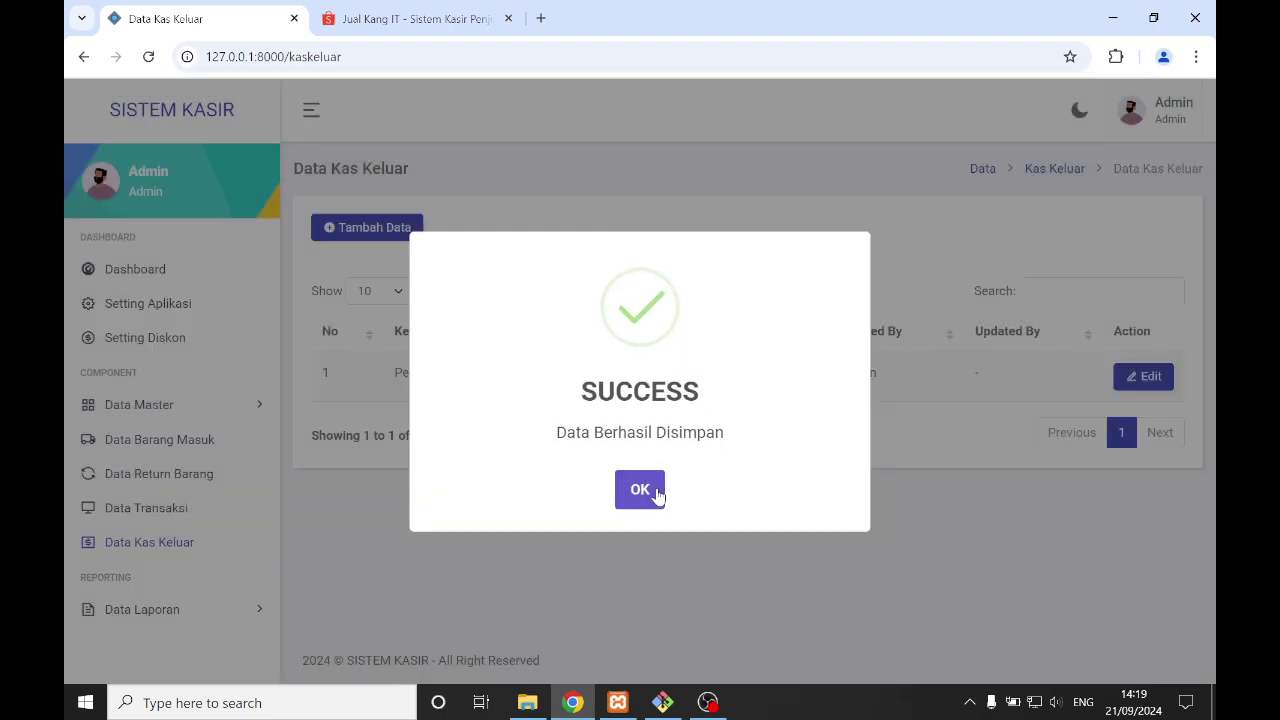
left_click(640, 489)
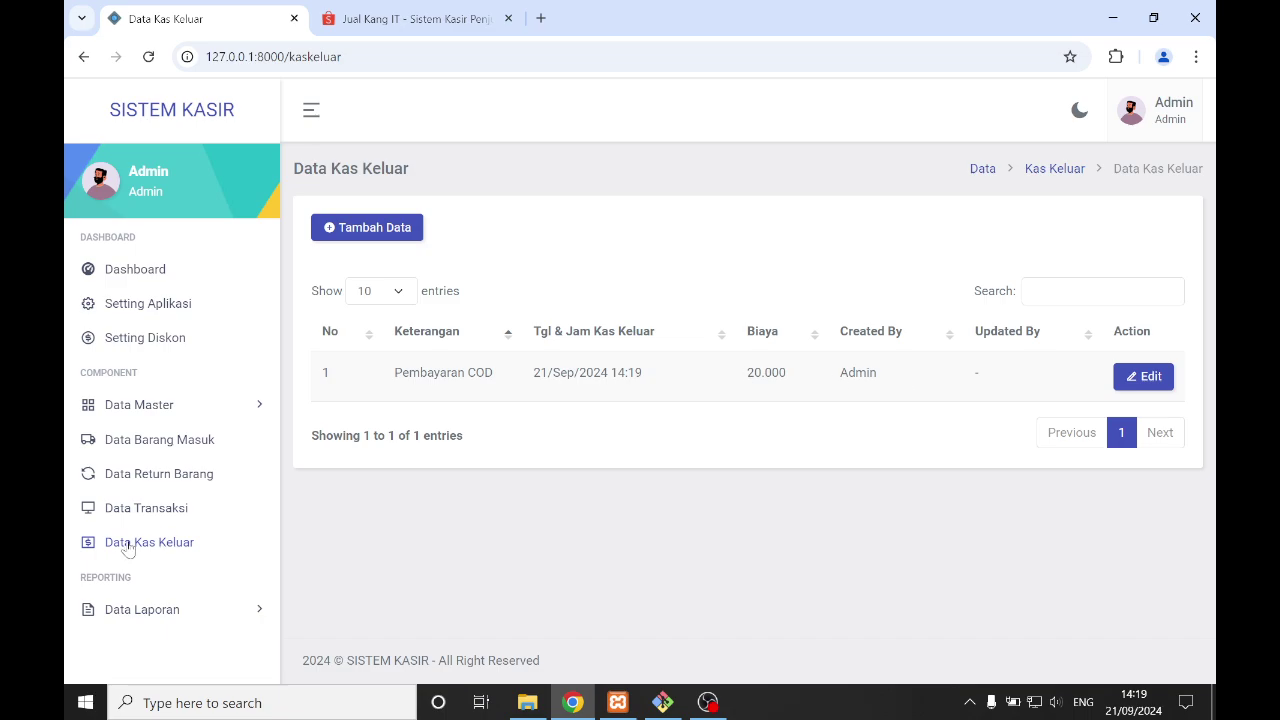
left_click(140, 509)
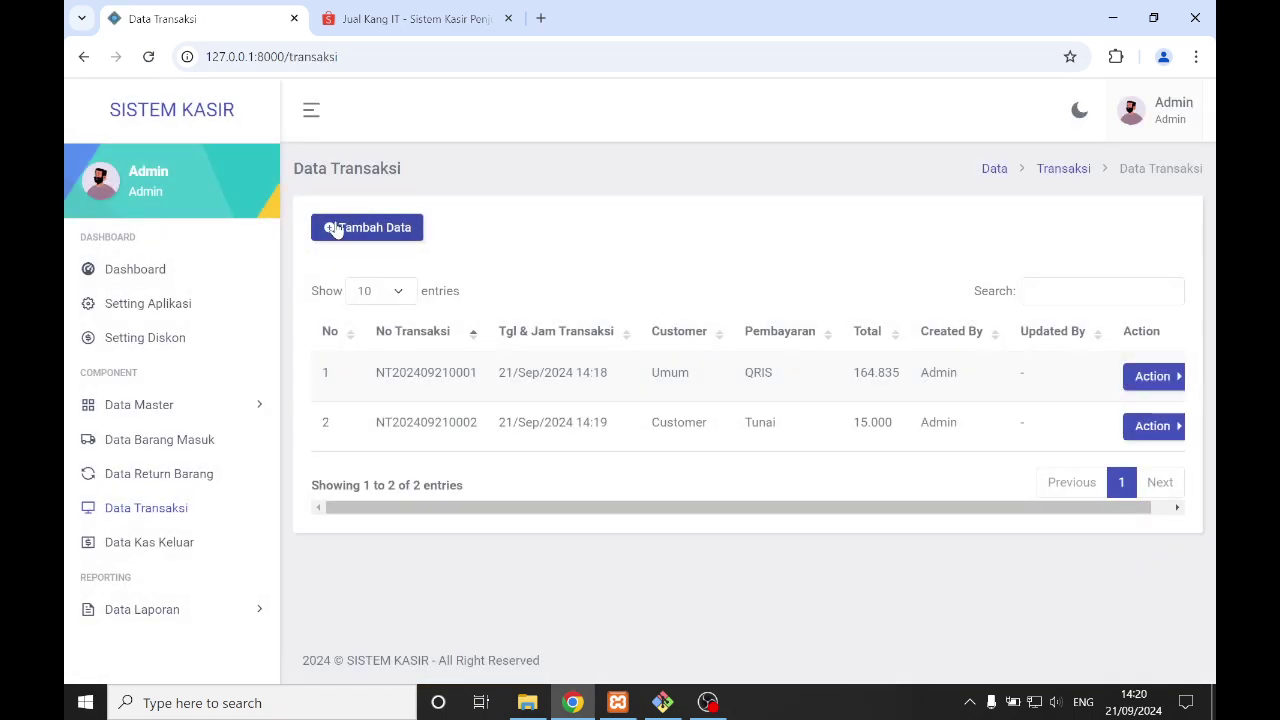
- Display the Close Transaksi cash summary from a new transaction form
left_click(331, 224)
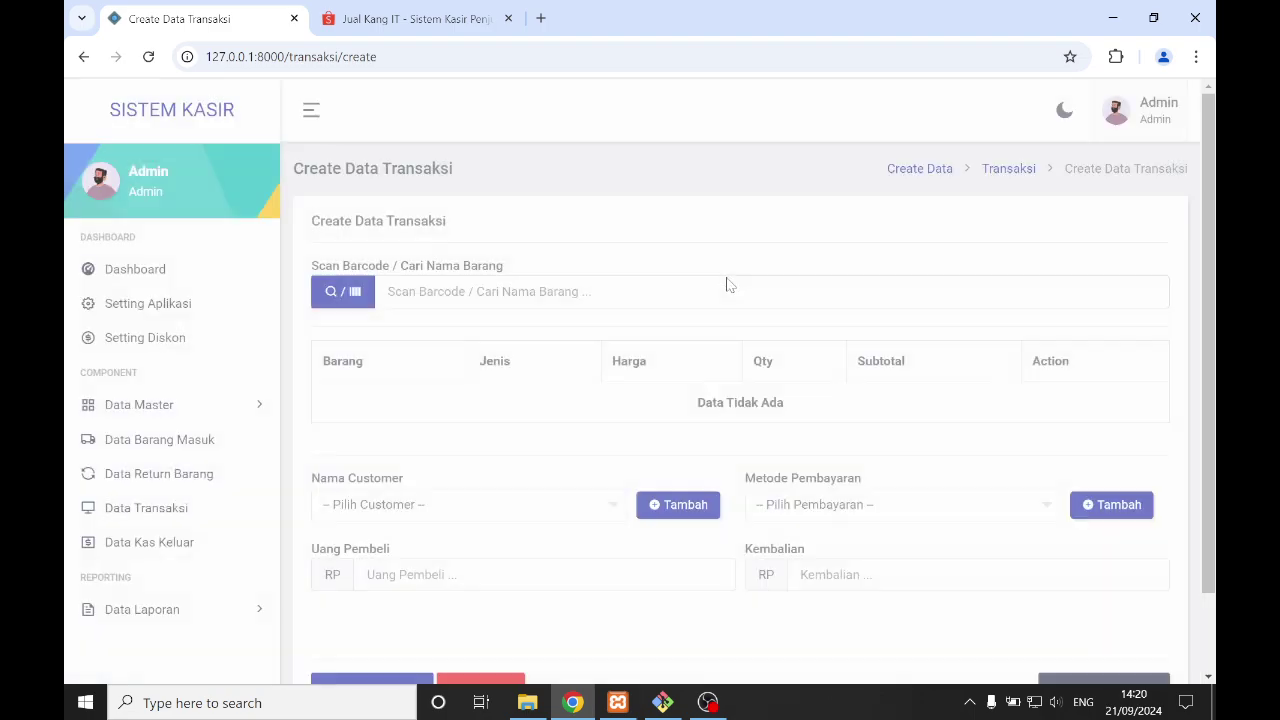
scroll(617, 346, "down", 1)
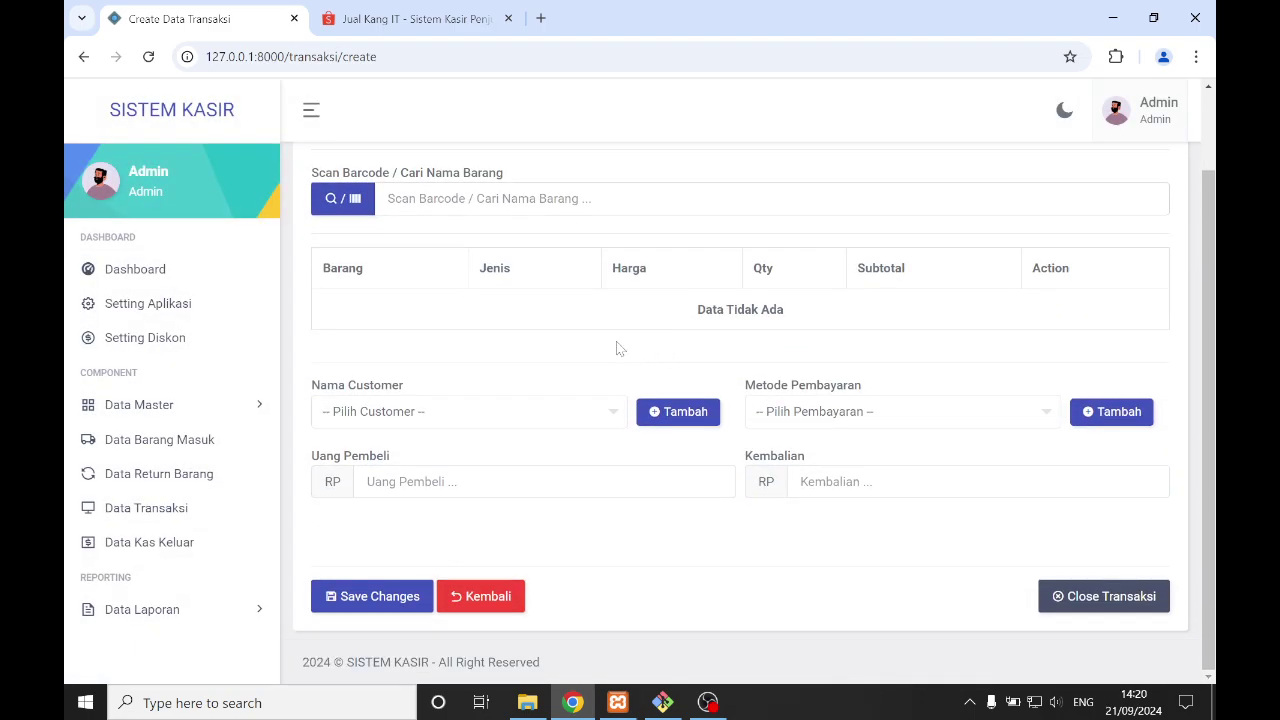
left_click(1087, 598)
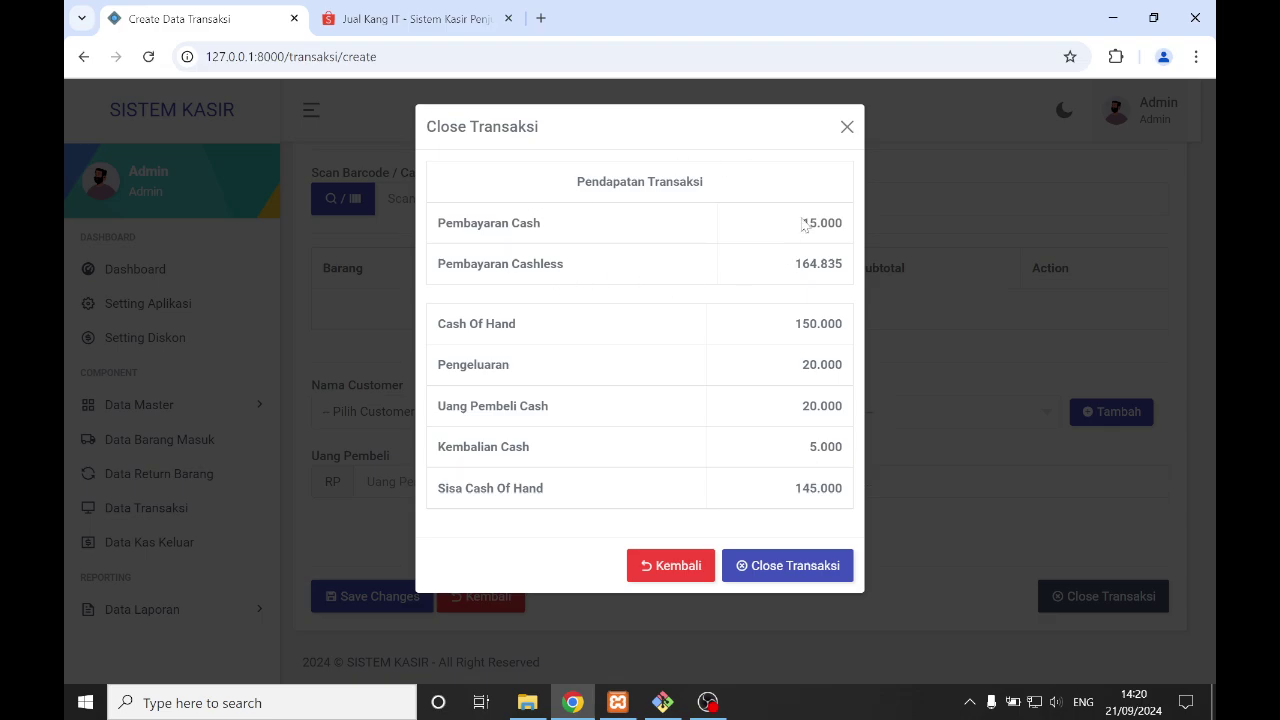
- Highlight the Pembayaran Cash 15.000 and Pembayaran Cashless 164.835 amounts
left_click_drag(810, 223, 852, 229)
left_click(600, 182)
left_click_drag(572, 186, 704, 184)
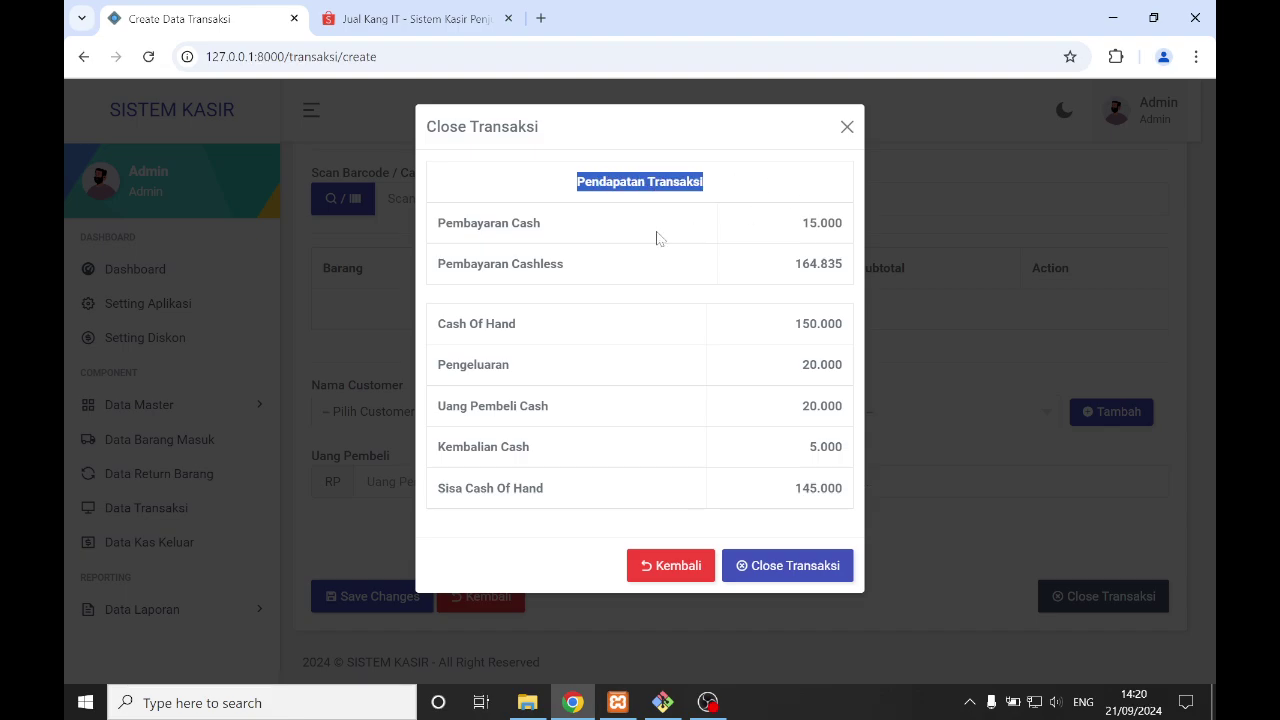
left_click_drag(453, 224, 527, 225)
left_click_drag(802, 225, 843, 225)
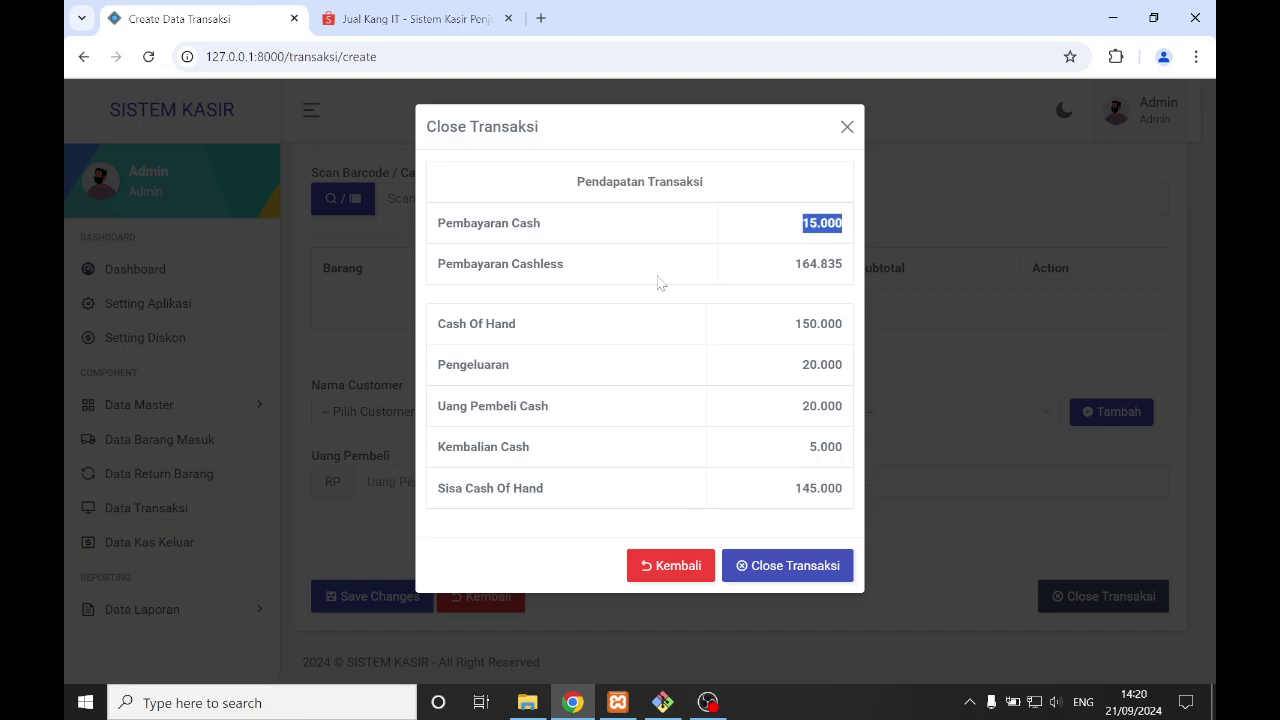
left_click(452, 265)
left_click_drag(440, 264, 492, 264)
left_click_drag(795, 264, 869, 268)
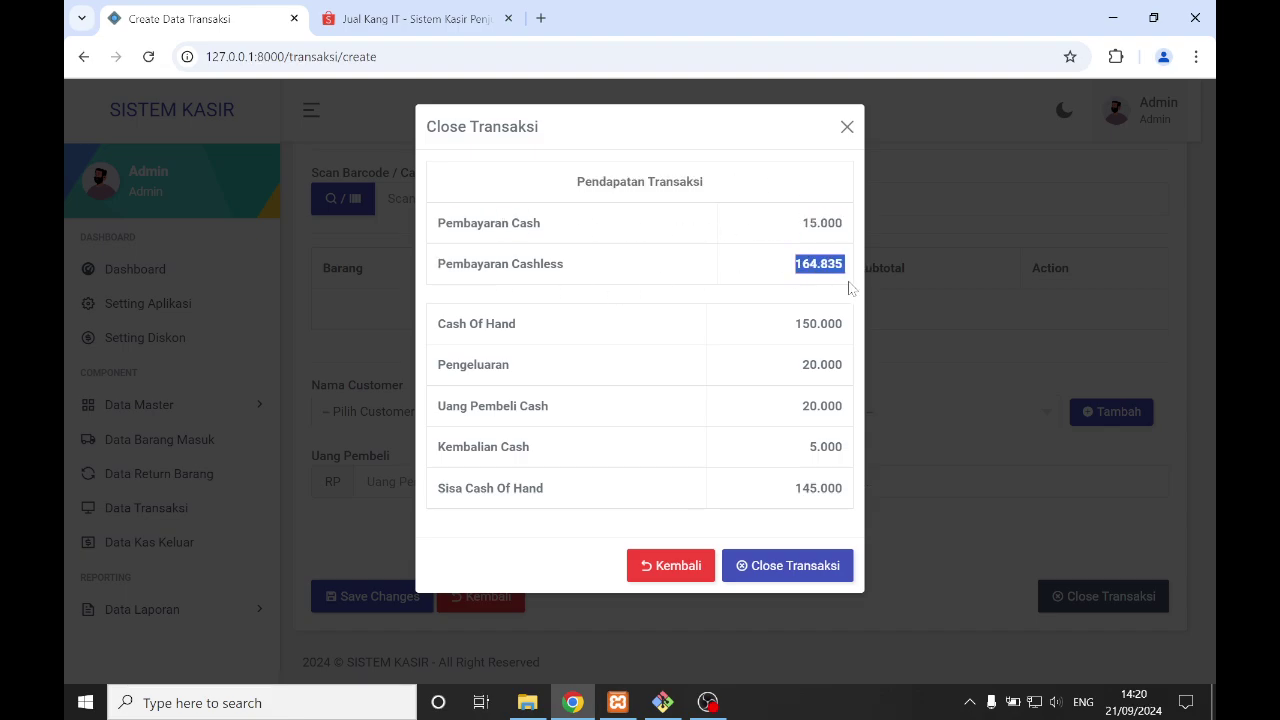
- Highlight the 150.000 Cash Of Hand, 20.000 Pengeluaran and 145.000 Sisa Cash Of Hand
left_click(826, 345)
left_click_drag(795, 325, 801, 360)
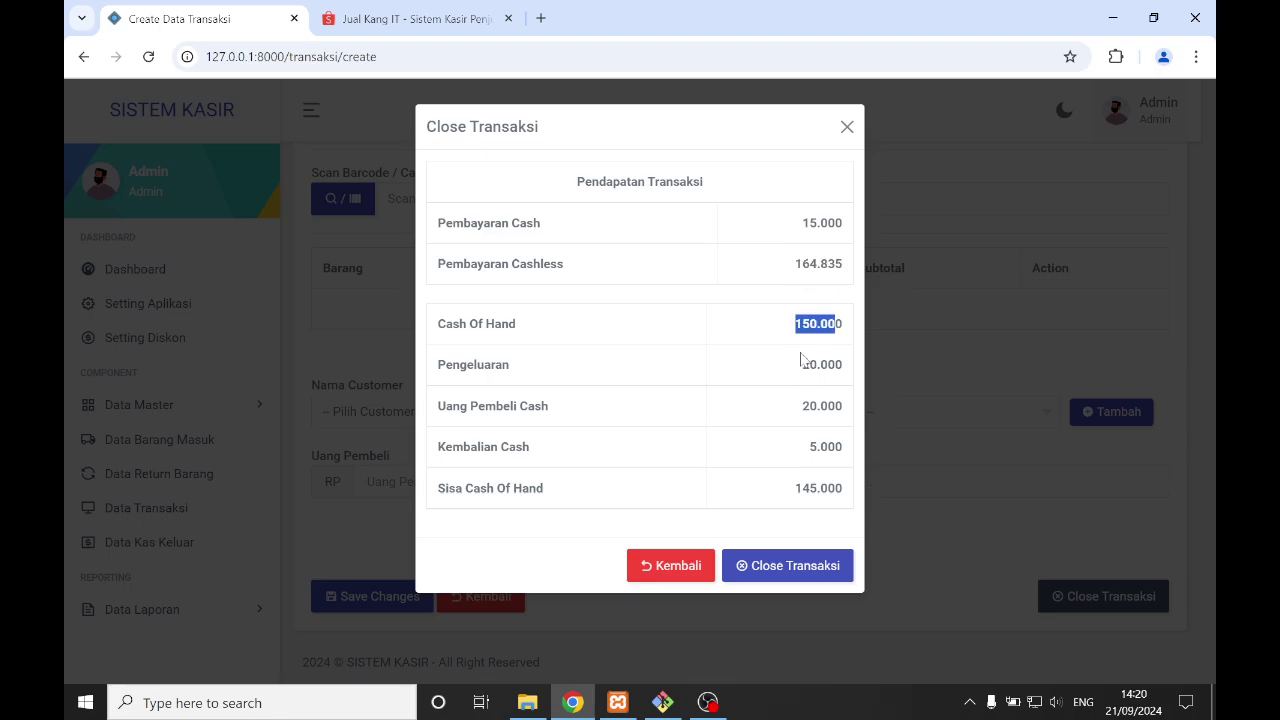
left_click(788, 328)
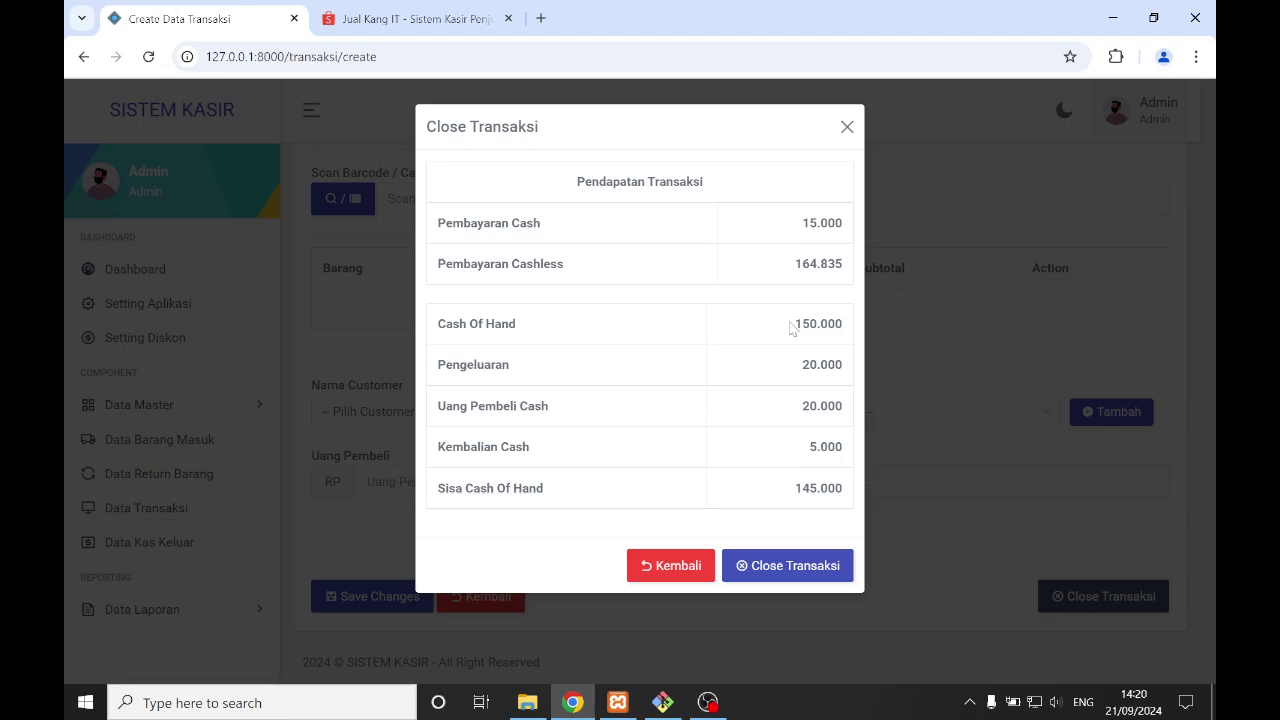
left_click_drag(790, 328, 845, 449)
left_click(829, 402)
left_click_drag(448, 488, 488, 489)
left_click(620, 496)
left_click_drag(795, 489, 808, 517)
left_click(760, 520)
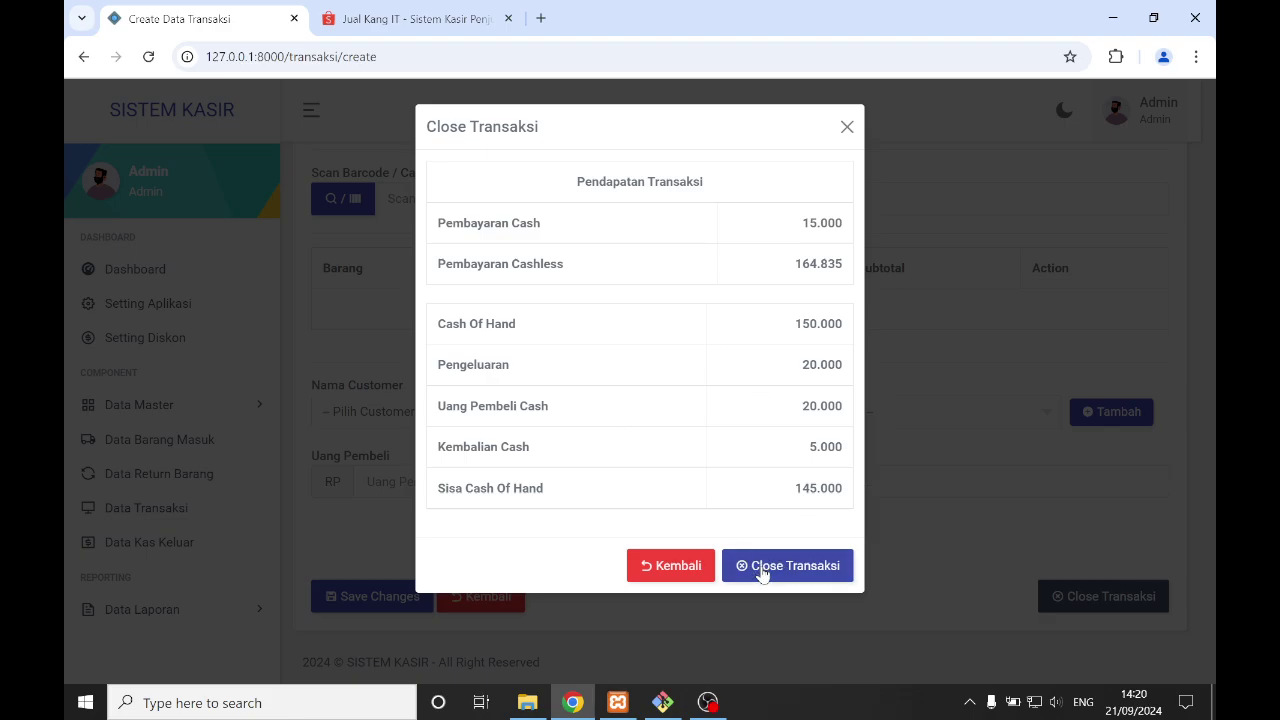
- Close out the cashier session, acknowledge the SUCCESS message, and open a new transaction form
left_click(763, 568)
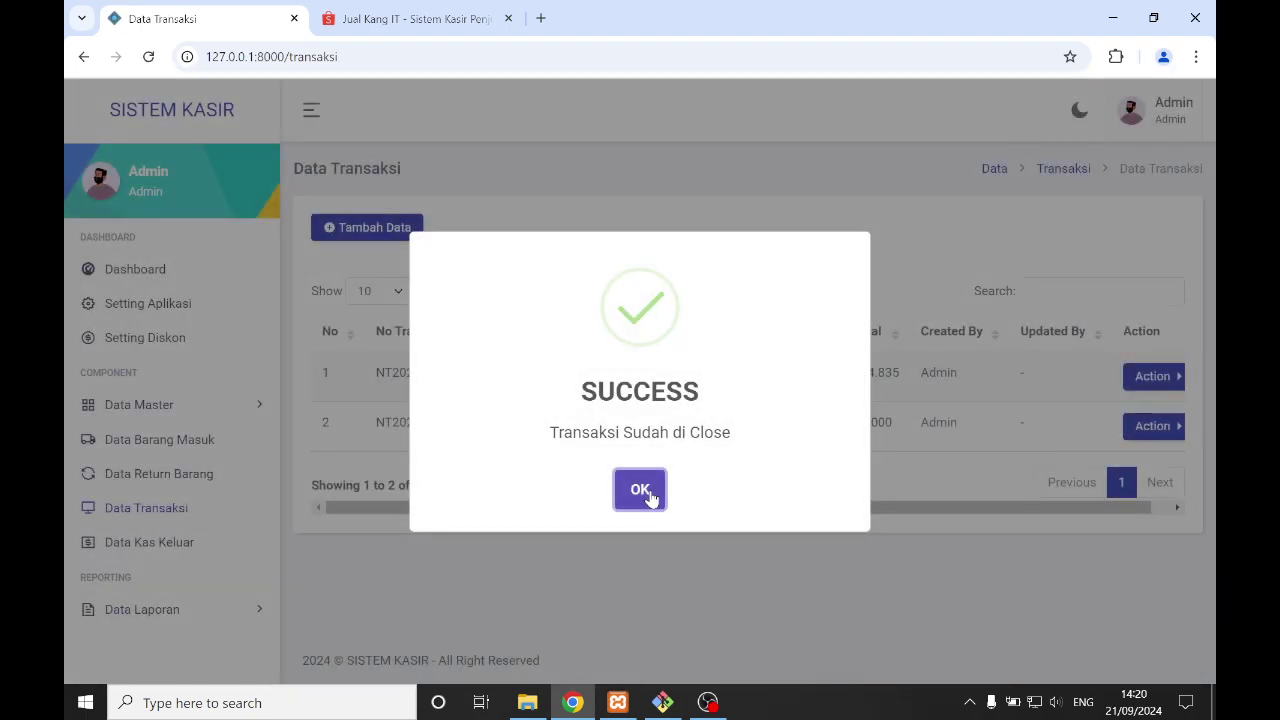
left_click(649, 494)
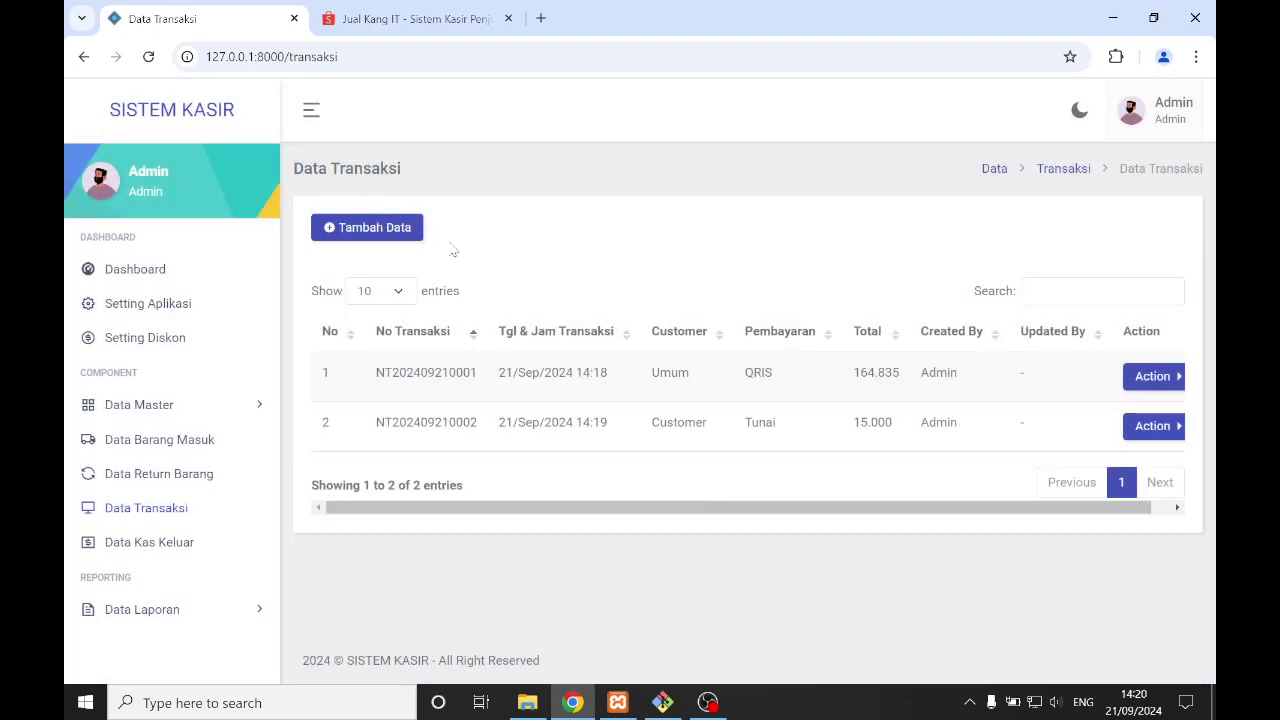
left_click(412, 232)
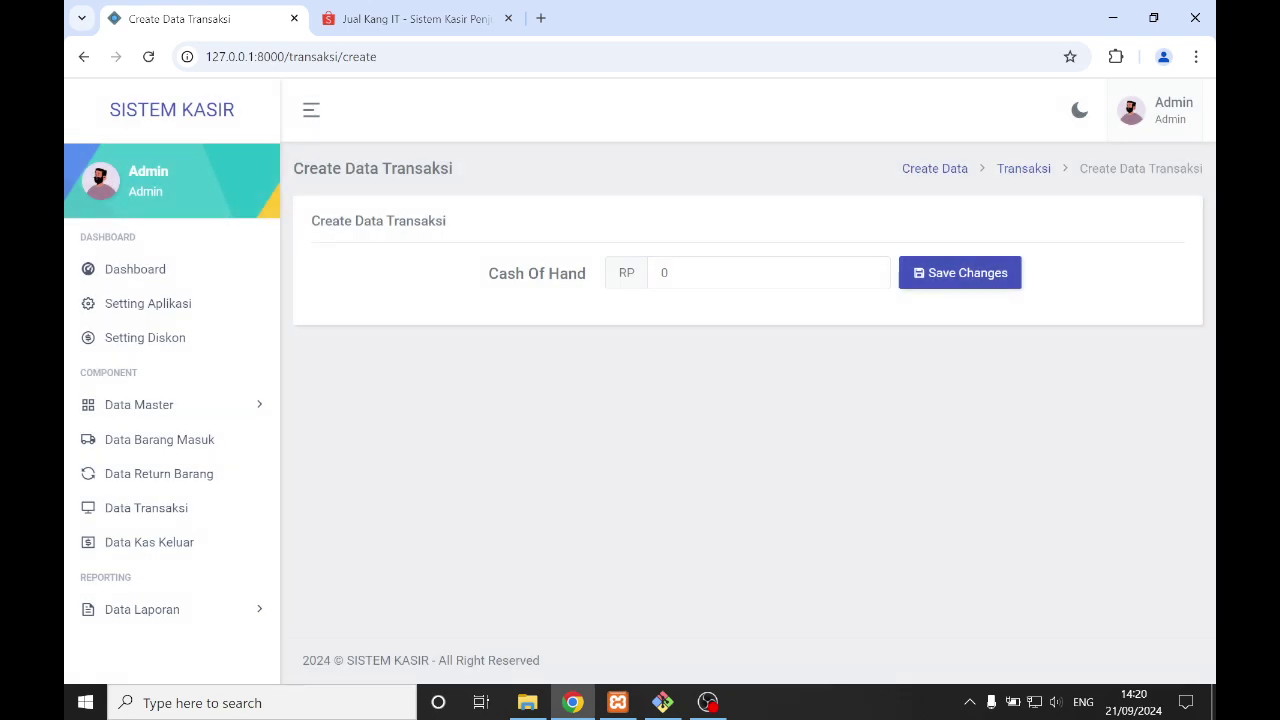
- Open Laporan Barang Masuk from the Data Laporan sidebar group, going back past a 404 page
left_click_drag(704, 275, 567, 287)
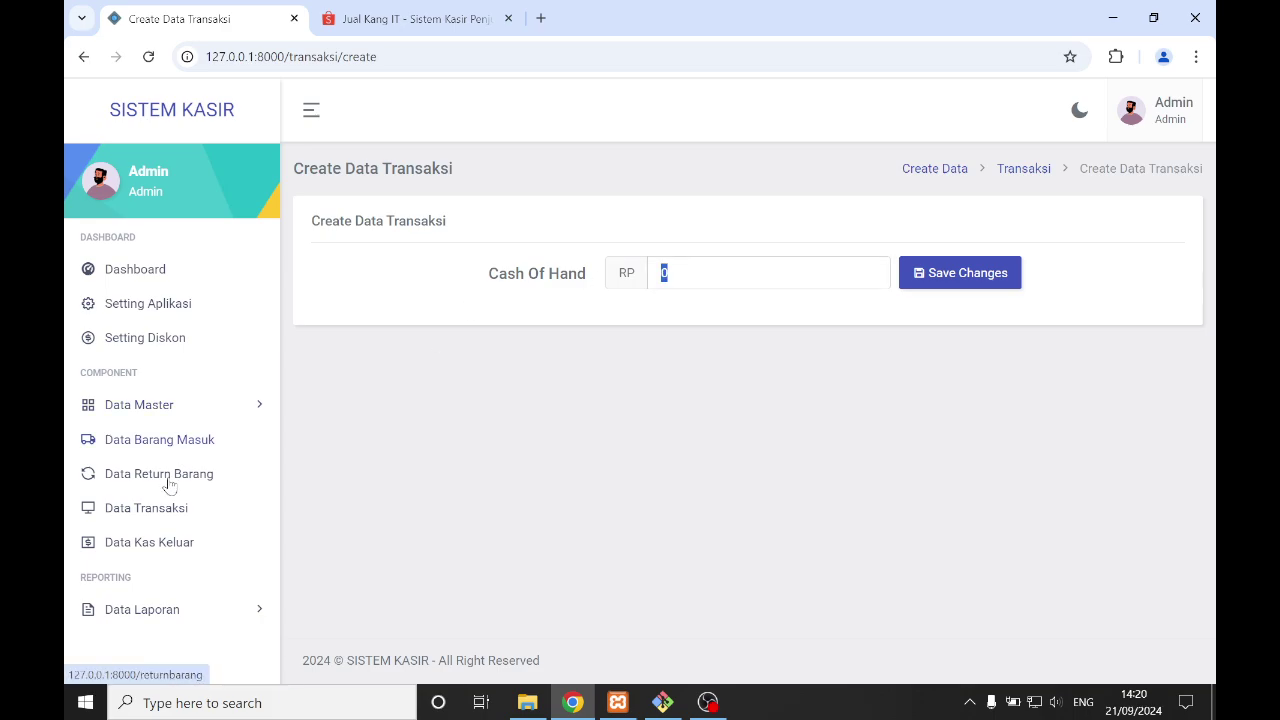
left_click(186, 608)
scroll(174, 600, "down", 1)
left_click(160, 554)
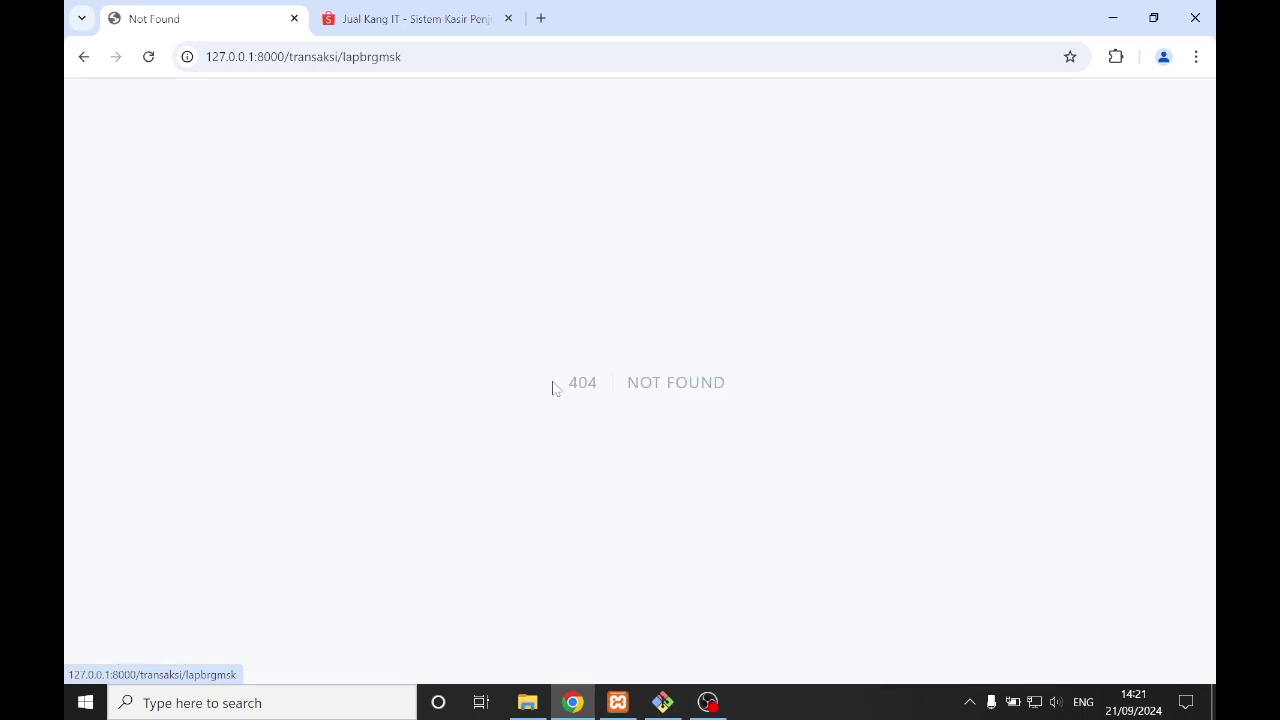
left_click(83, 57)
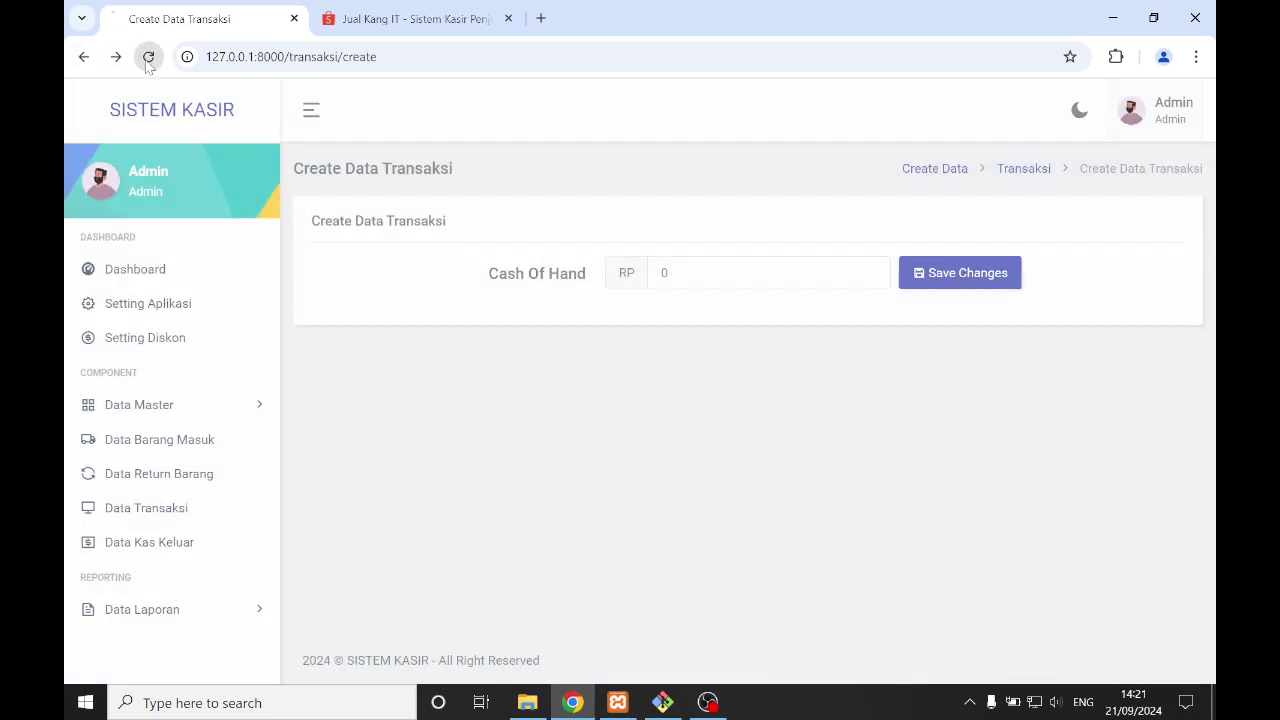
left_click(135, 472)
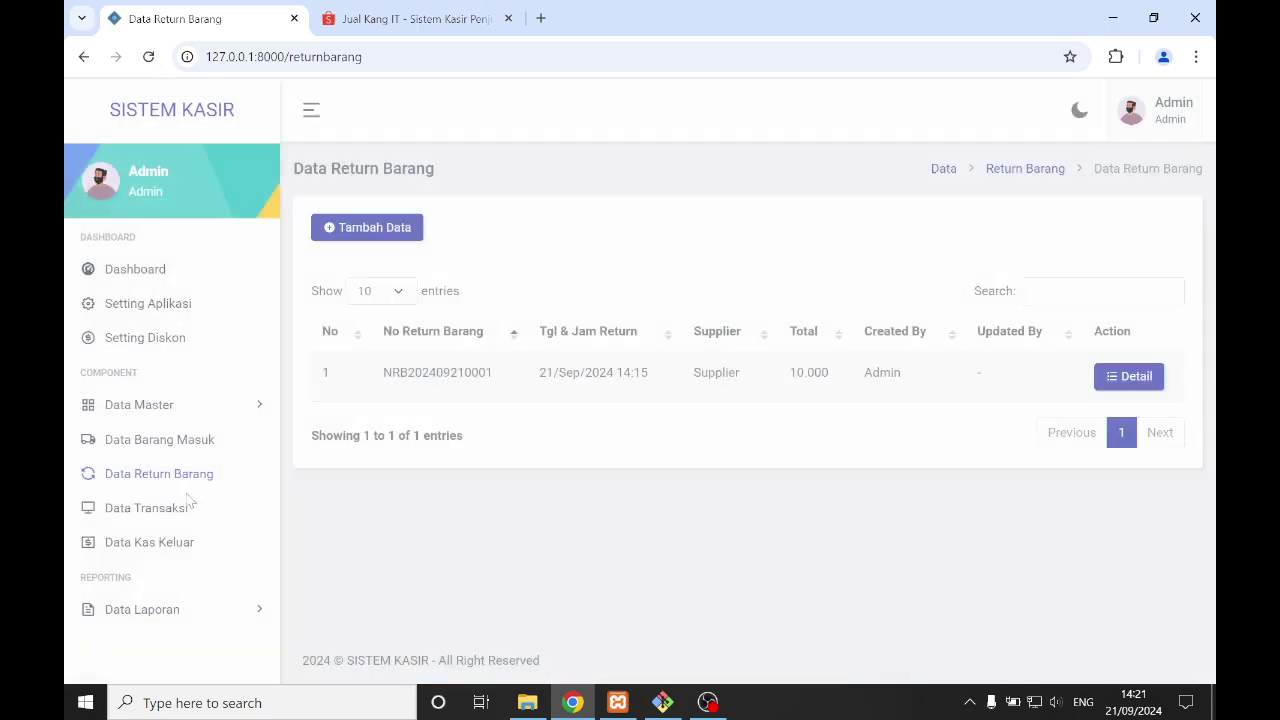
left_click(145, 609)
left_click(156, 638)
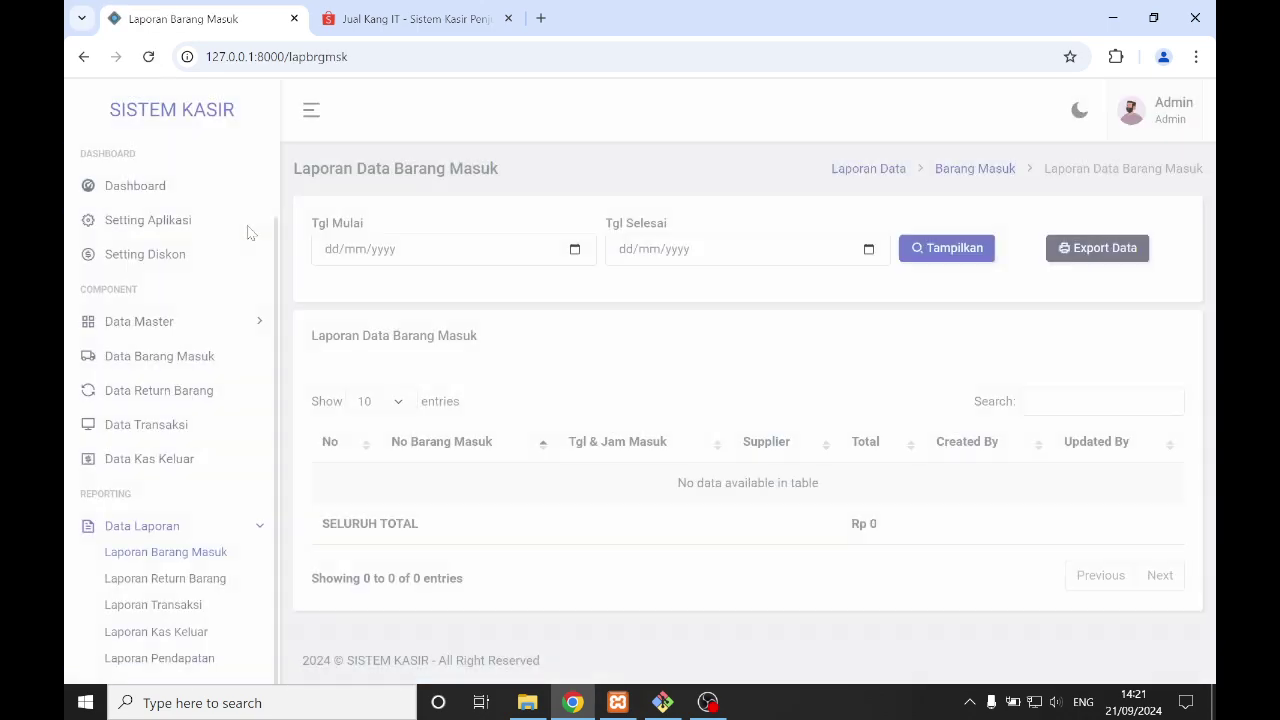
- Filter the Barang Masuk report to 21/09/2024 for both start and end dates
left_click(575, 250)
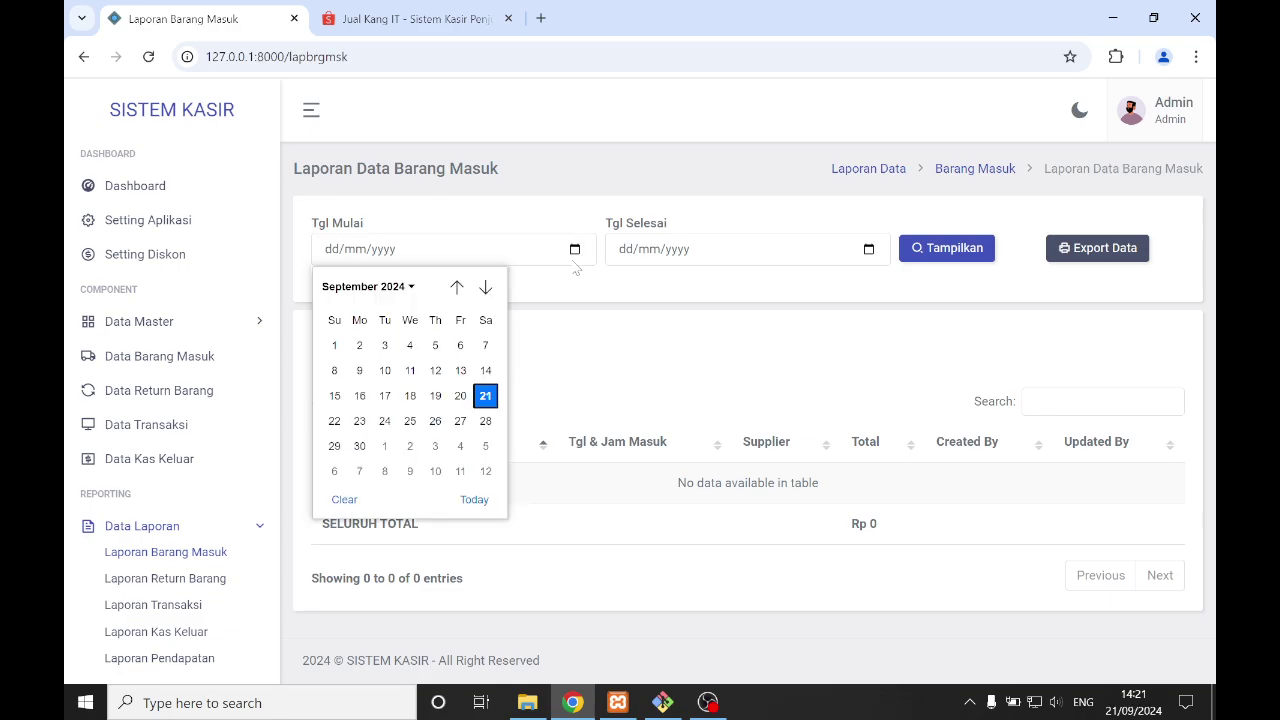
left_click(485, 396)
left_click(869, 249)
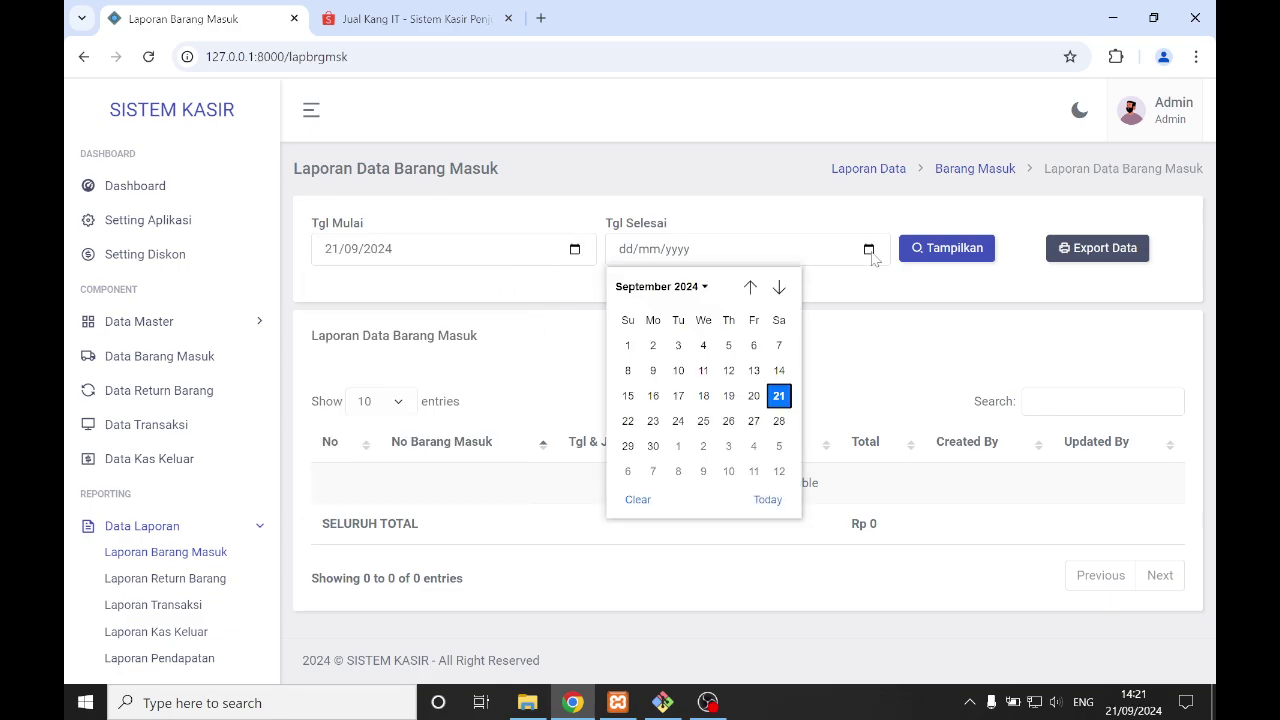
left_click(779, 396)
left_click(925, 256)
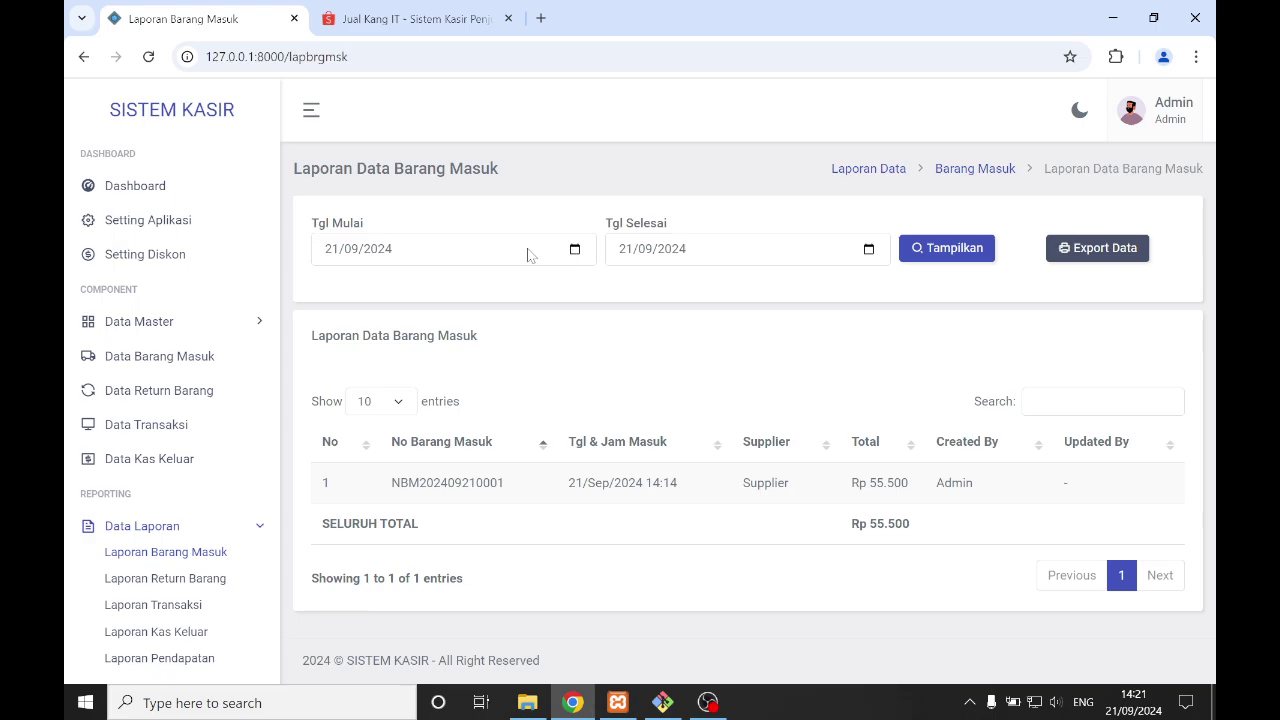
- Export the 21/09/2024 Barang Masuk report as LAPORAN BARANG MASUK.pdf and review it
left_click(1104, 258)
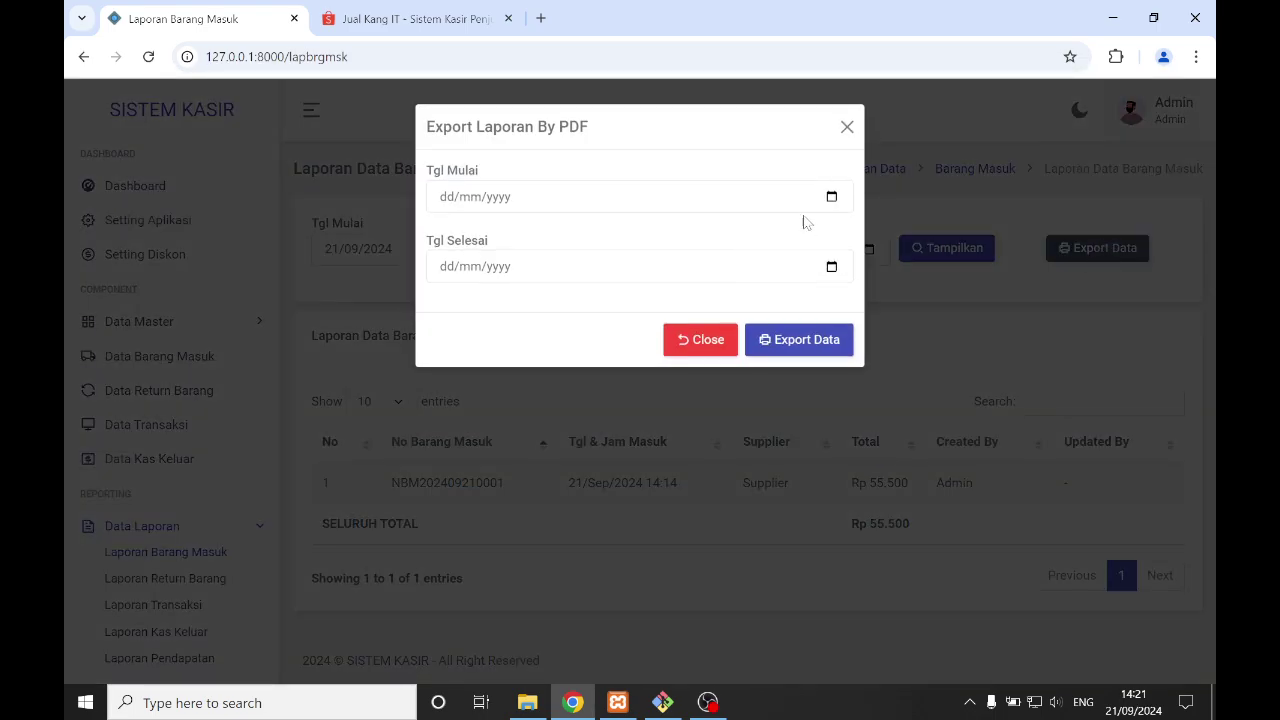
left_click(831, 197)
left_click(600, 343)
left_click(831, 267)
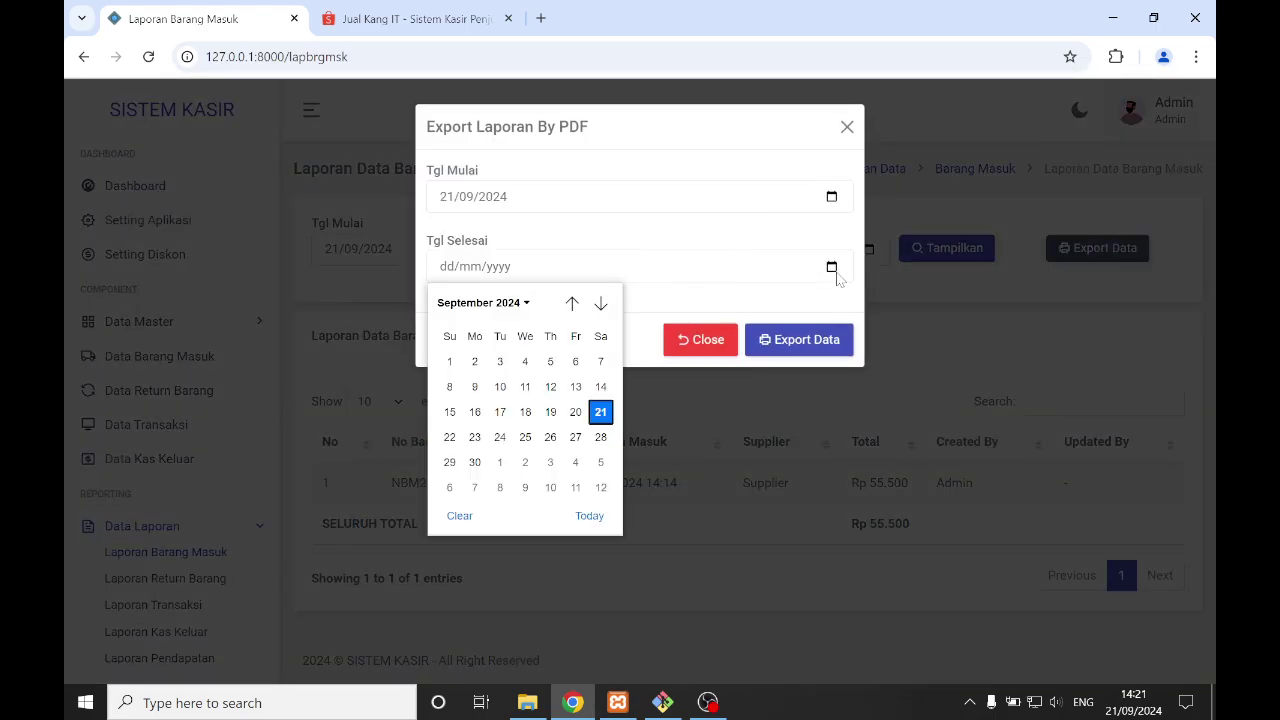
left_click(600, 411)
left_click(826, 345)
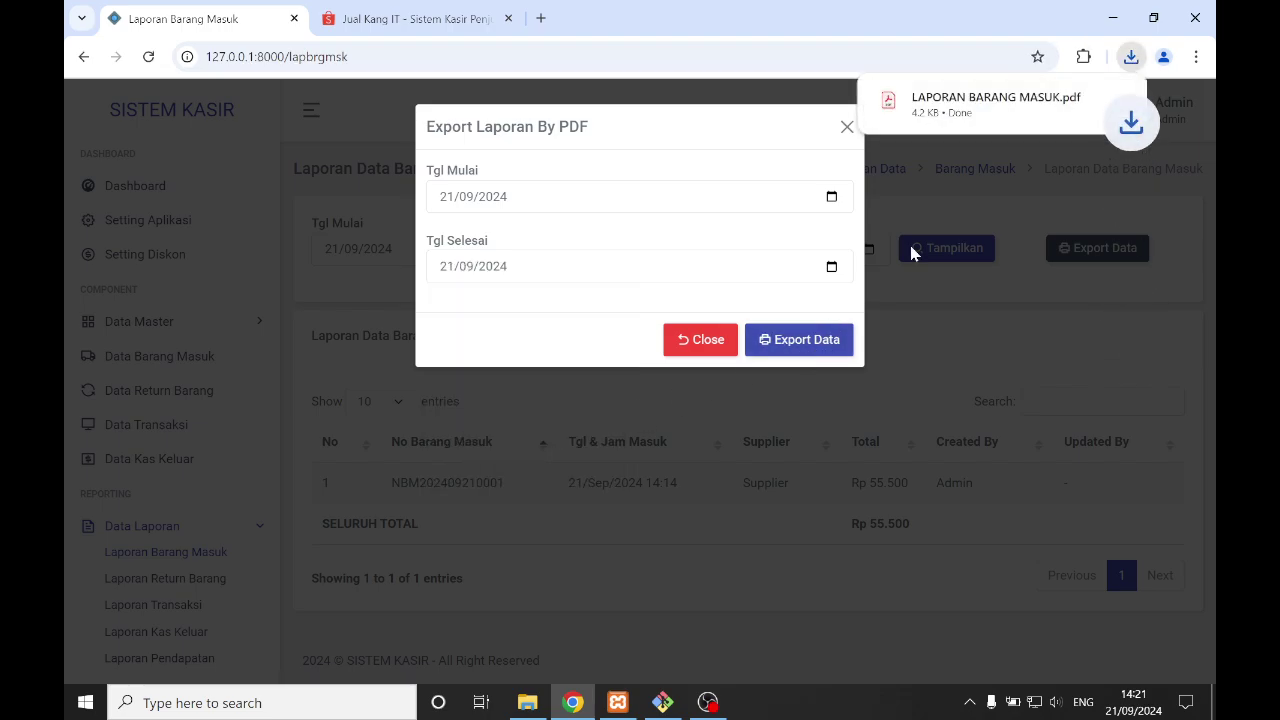
left_click(912, 125)
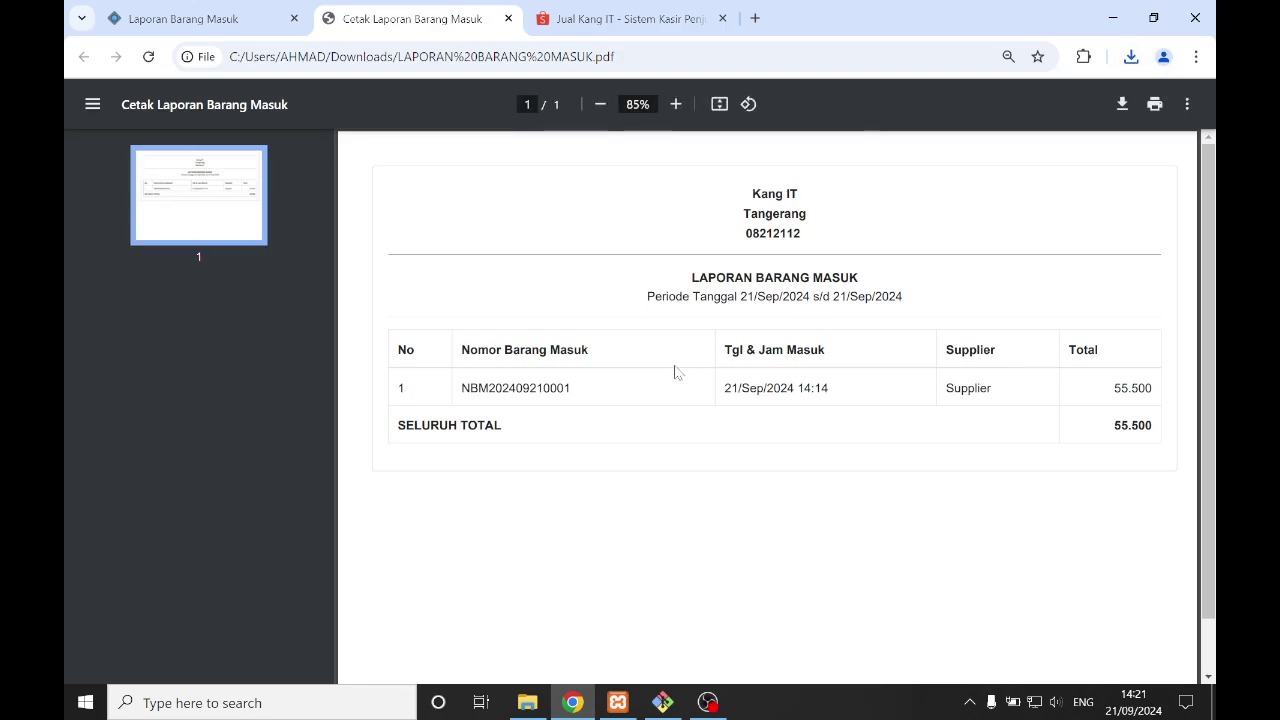
scroll(445, 400, "down", 1)
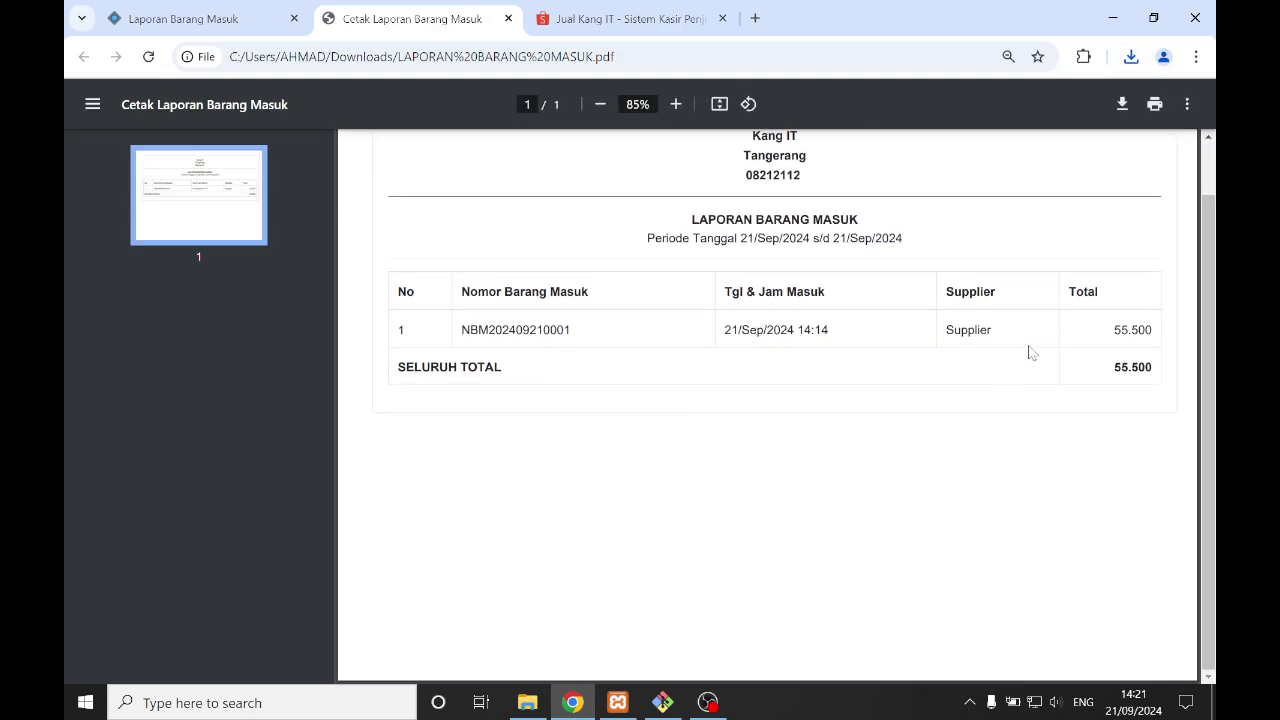
left_click(508, 18)
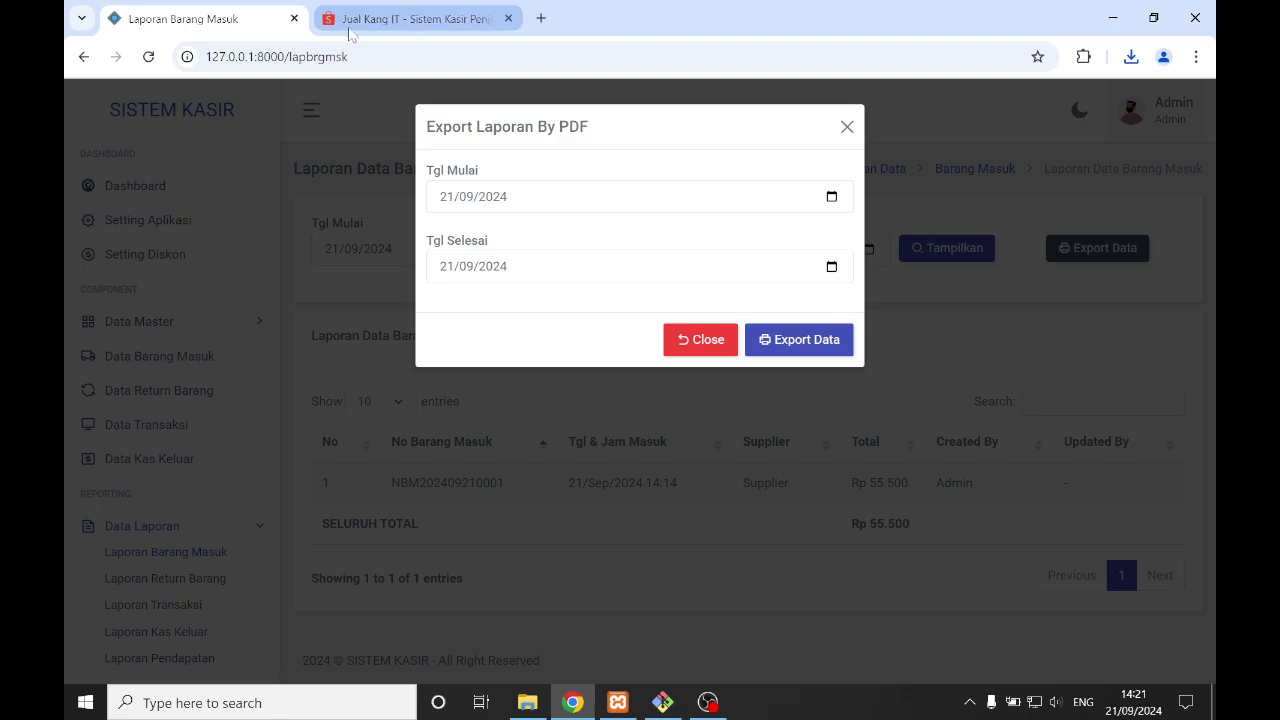
left_click(700, 339)
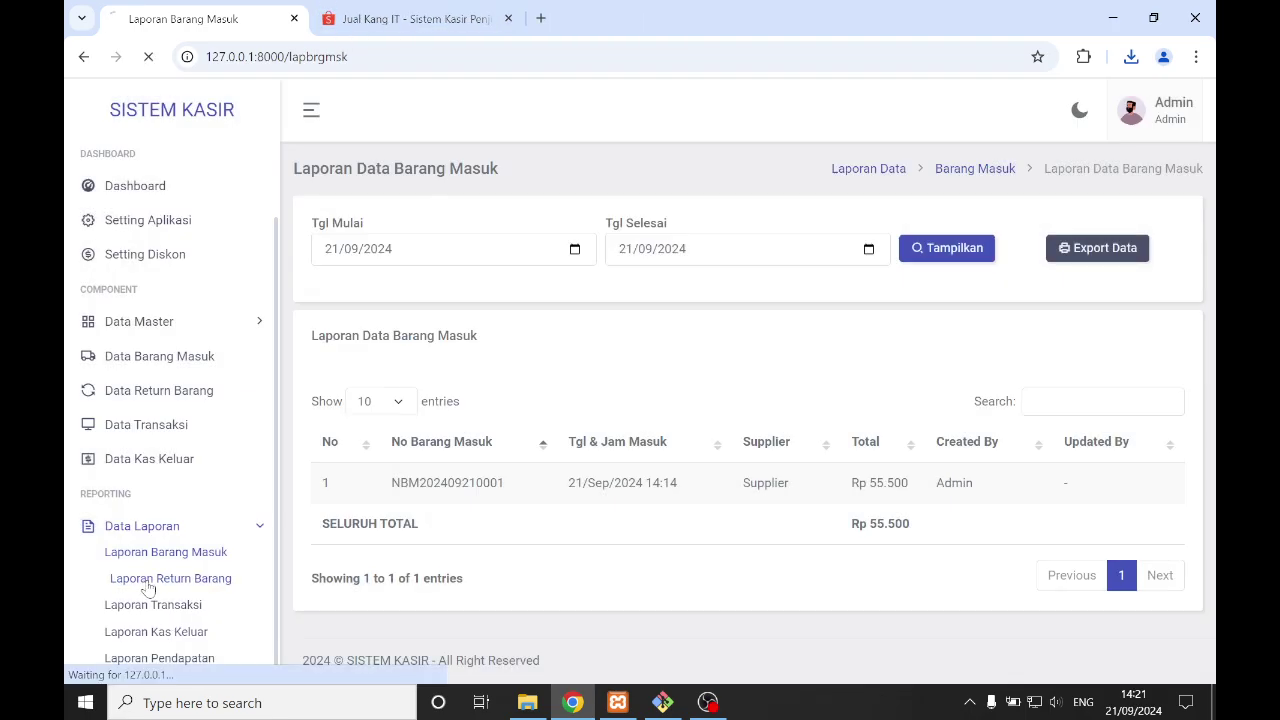
- Show Laporan Return Barang for 21/09/2024, then move through Laporan Kas Keluar to Laporan Pendapatan
left_click(130, 582)
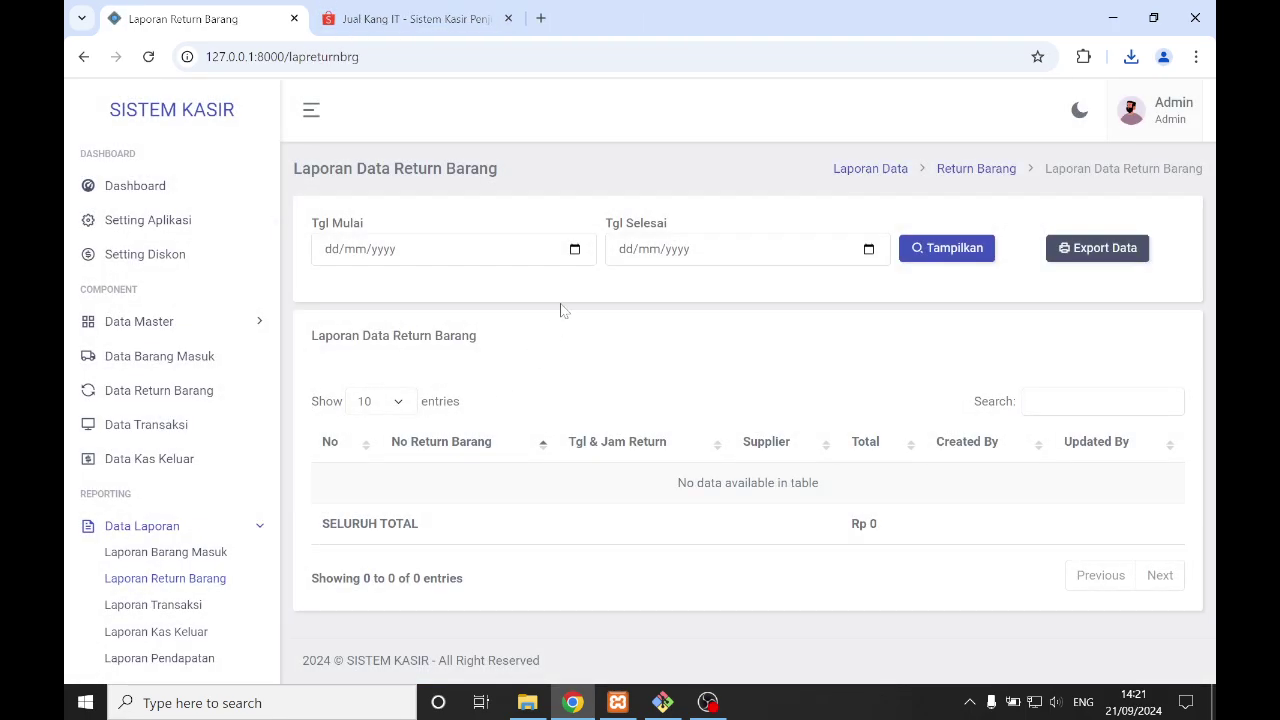
left_click(574, 249)
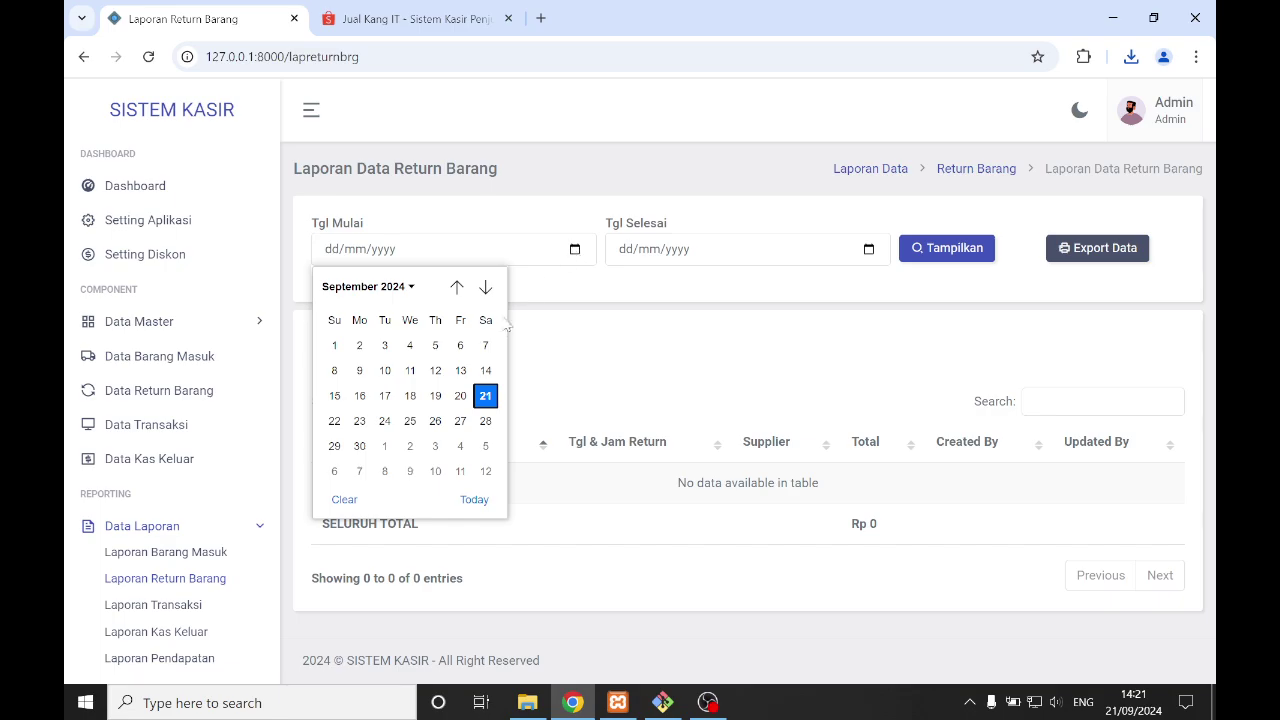
left_click(485, 396)
left_click(868, 249)
left_click(777, 395)
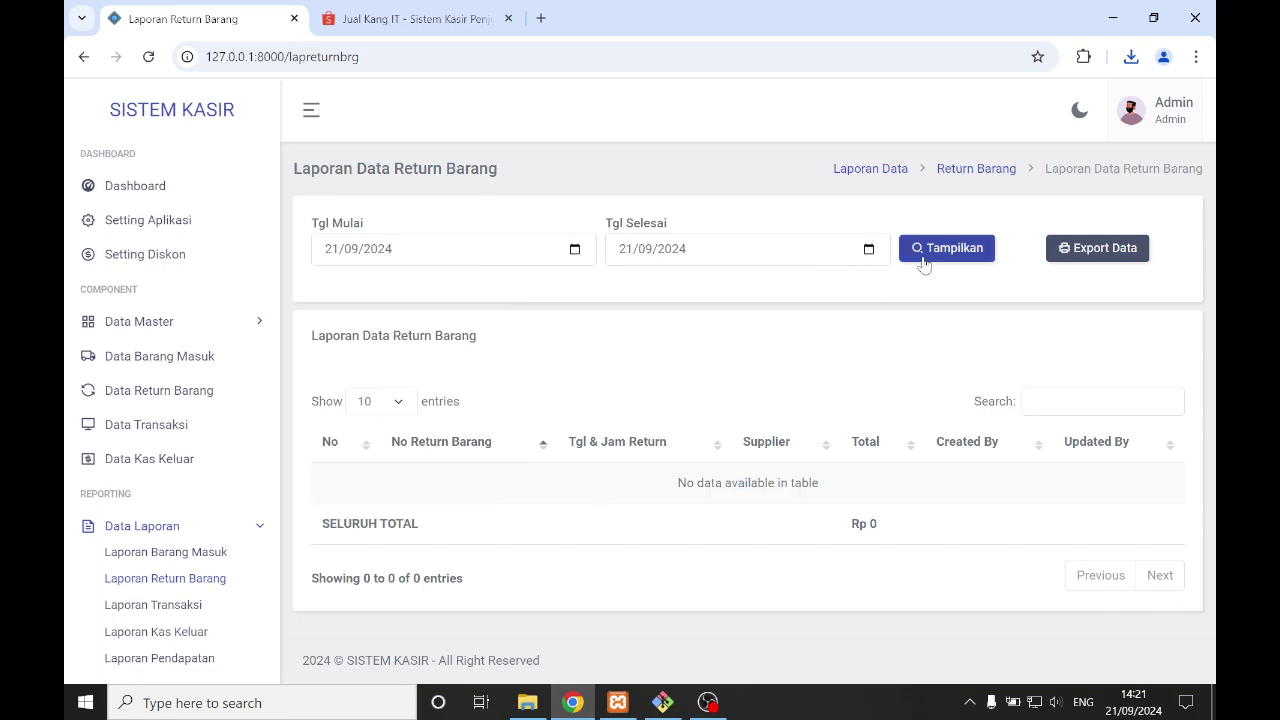
left_click(921, 256)
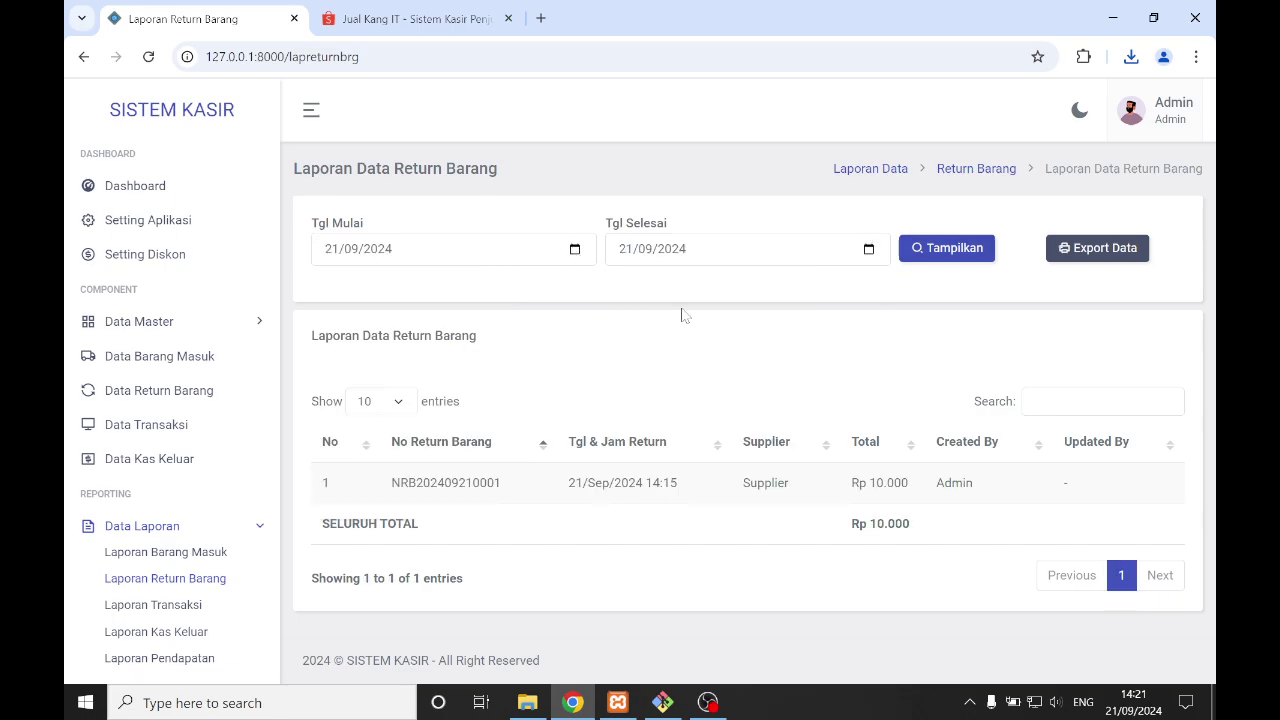
left_click(185, 638)
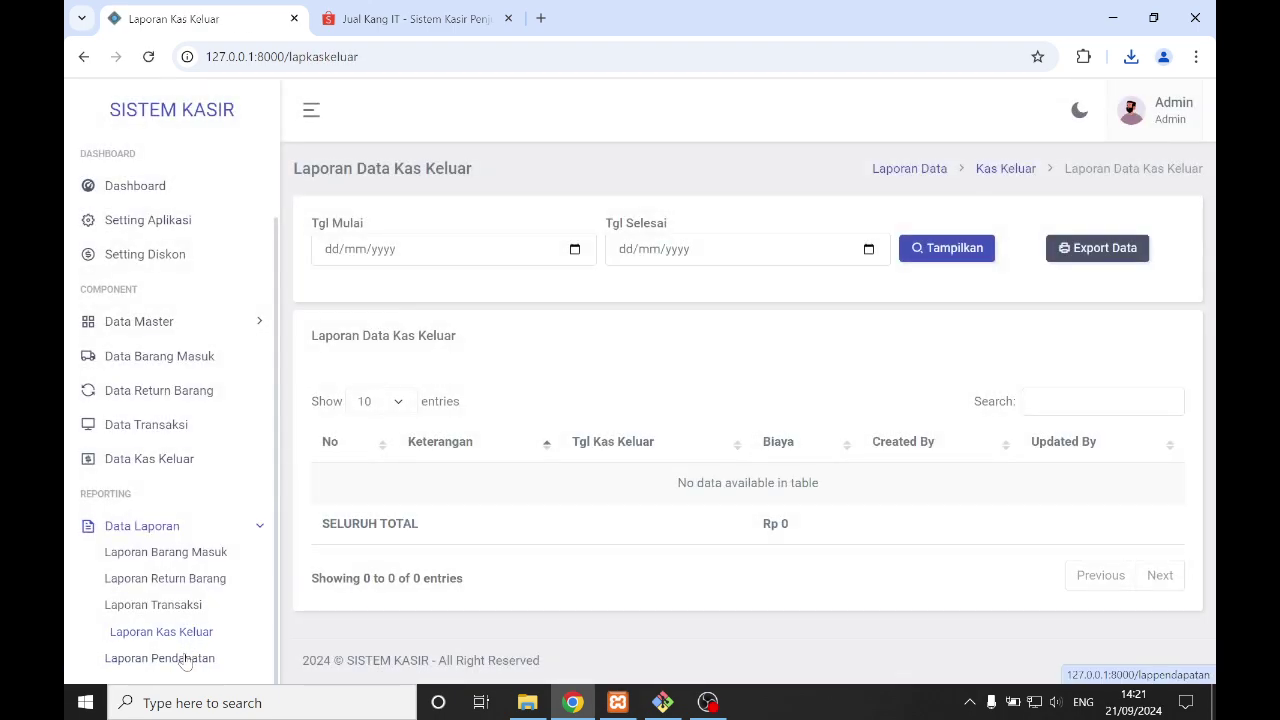
left_click(160, 658)
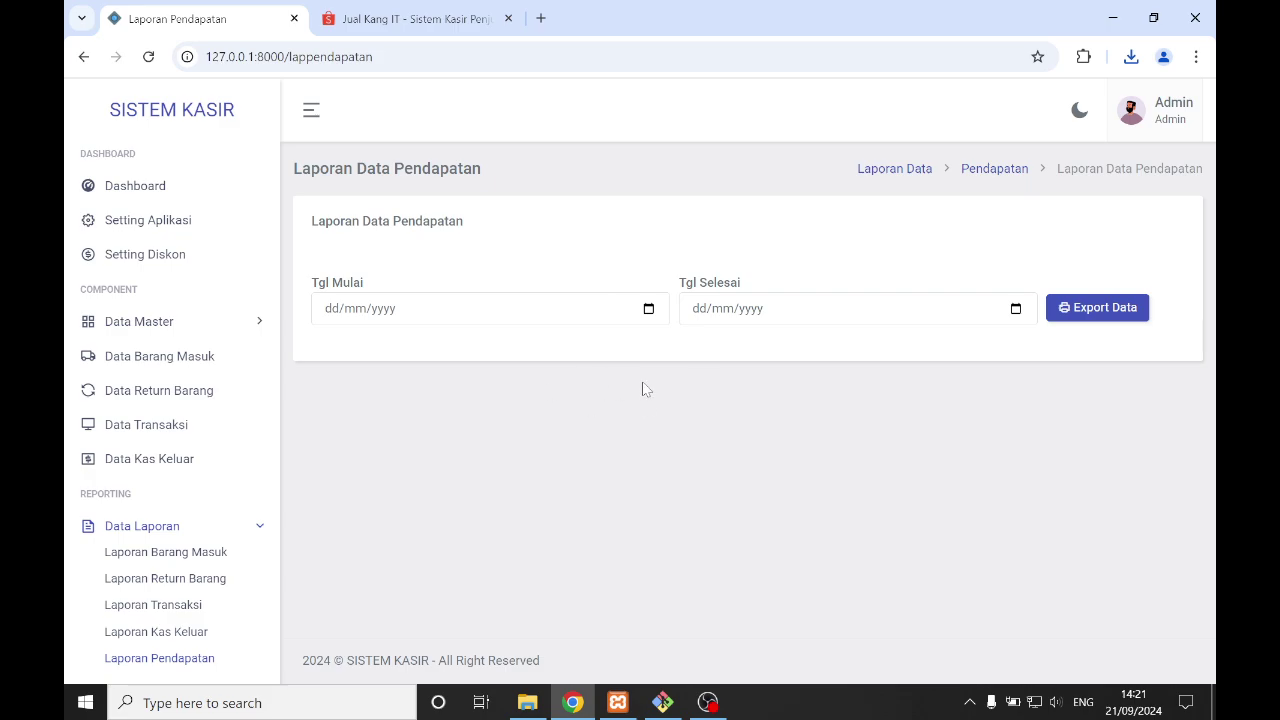
- Set the revenue report's start and end dates to 21/09/2024
left_click(648, 310)
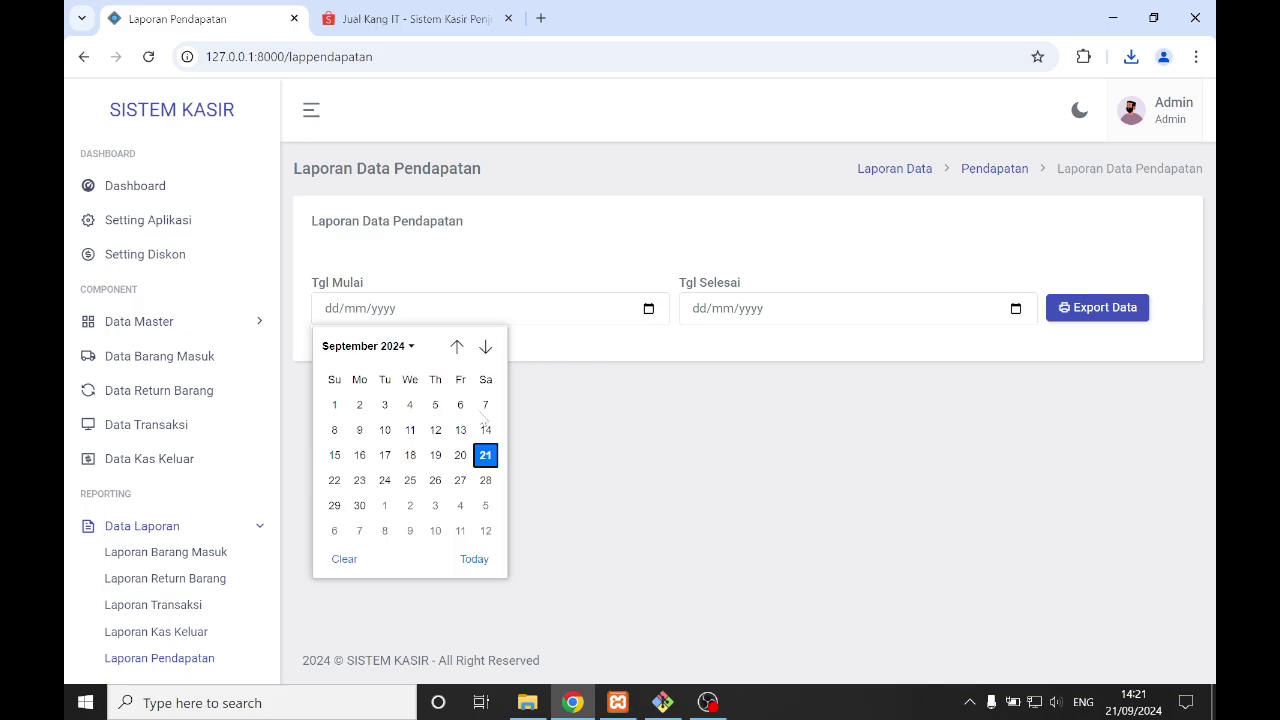
left_click(686, 470)
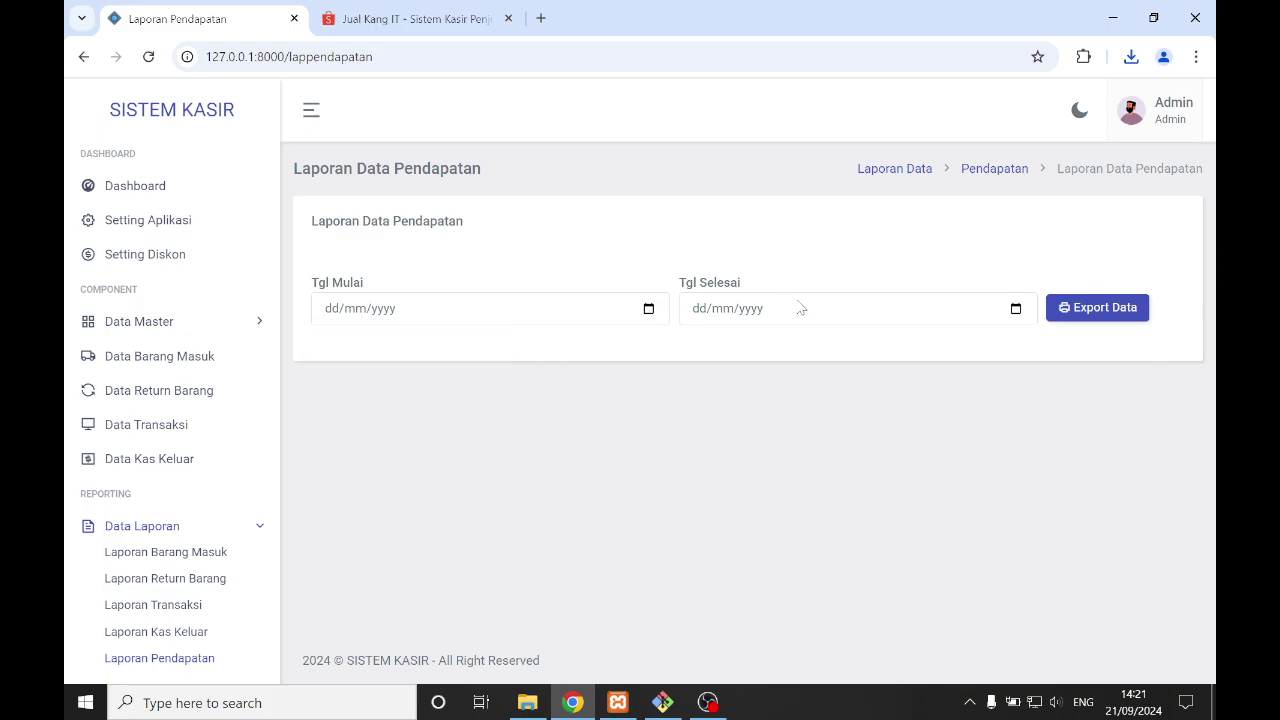
left_click(648, 310)
left_click(486, 462)
left_click(1016, 312)
left_click(850, 457)
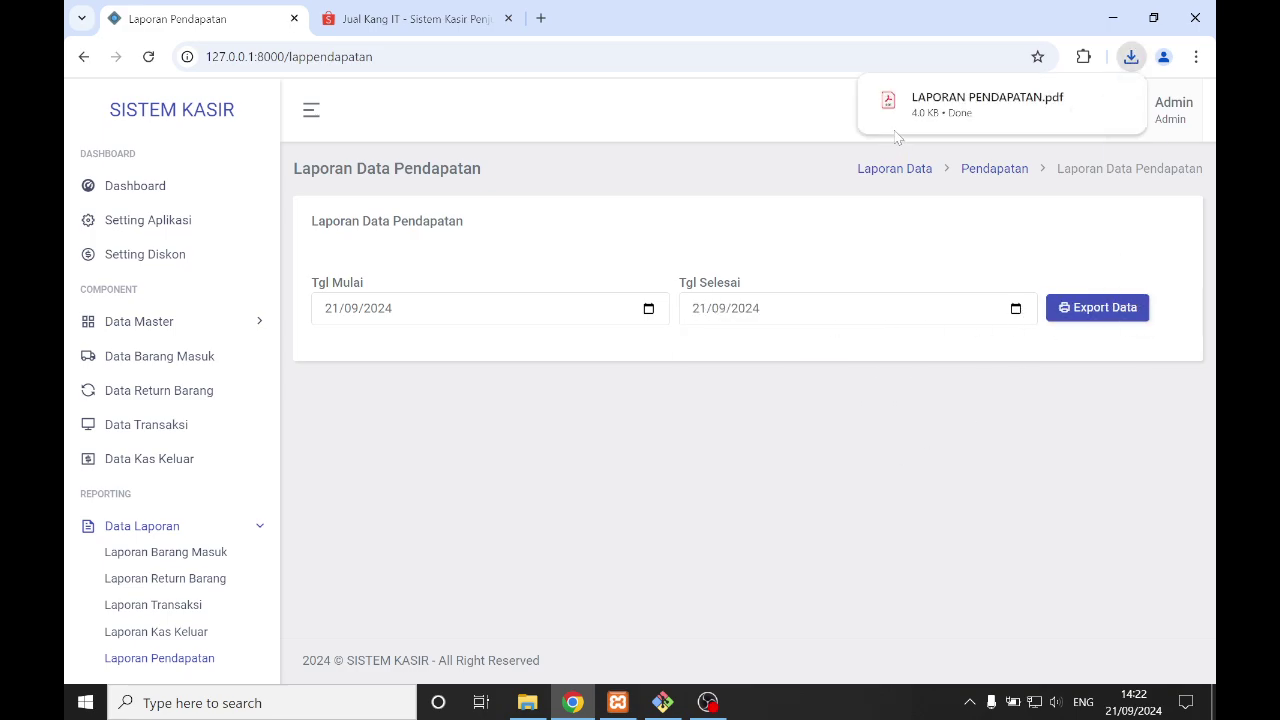
- Review LAPORAN PENDAPATAN.pdf, highlighting the 15.000 cash revenue and 20.000 Pengeluaran values
left_click(910, 100)
scroll(700, 385, "down", 3)
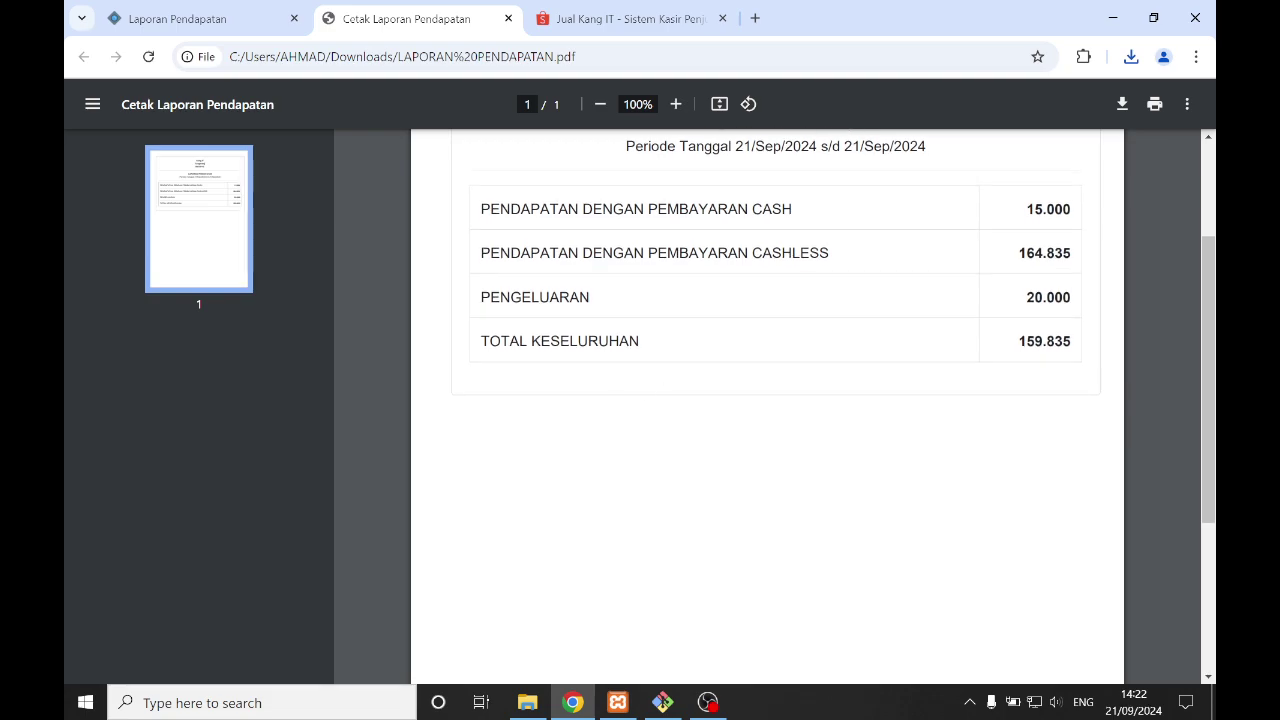
left_click_drag(1026, 209, 1071, 209)
left_click(1000, 257)
left_click_drag(1026, 297, 1062, 297)
left_click_drag(508, 341, 1071, 341)
scroll(1125, 362, "up", 1)
scroll(1125, 362, "up", 2)
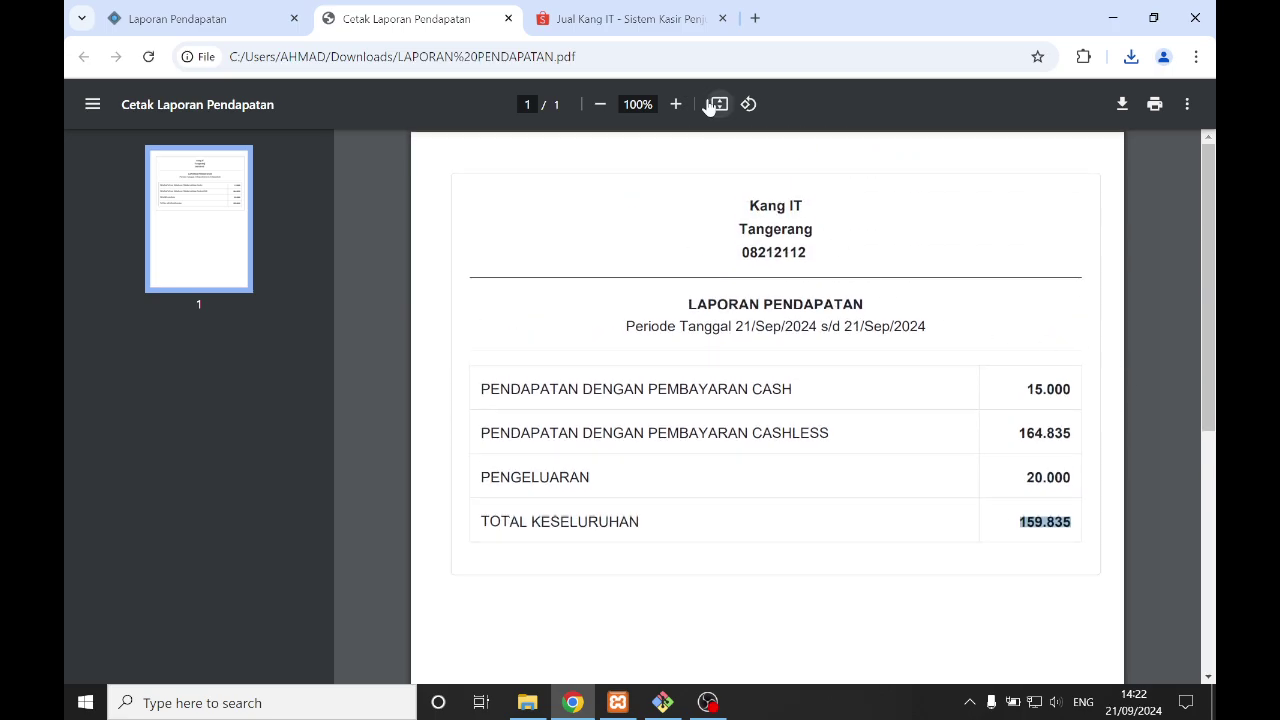
left_click(509, 20)
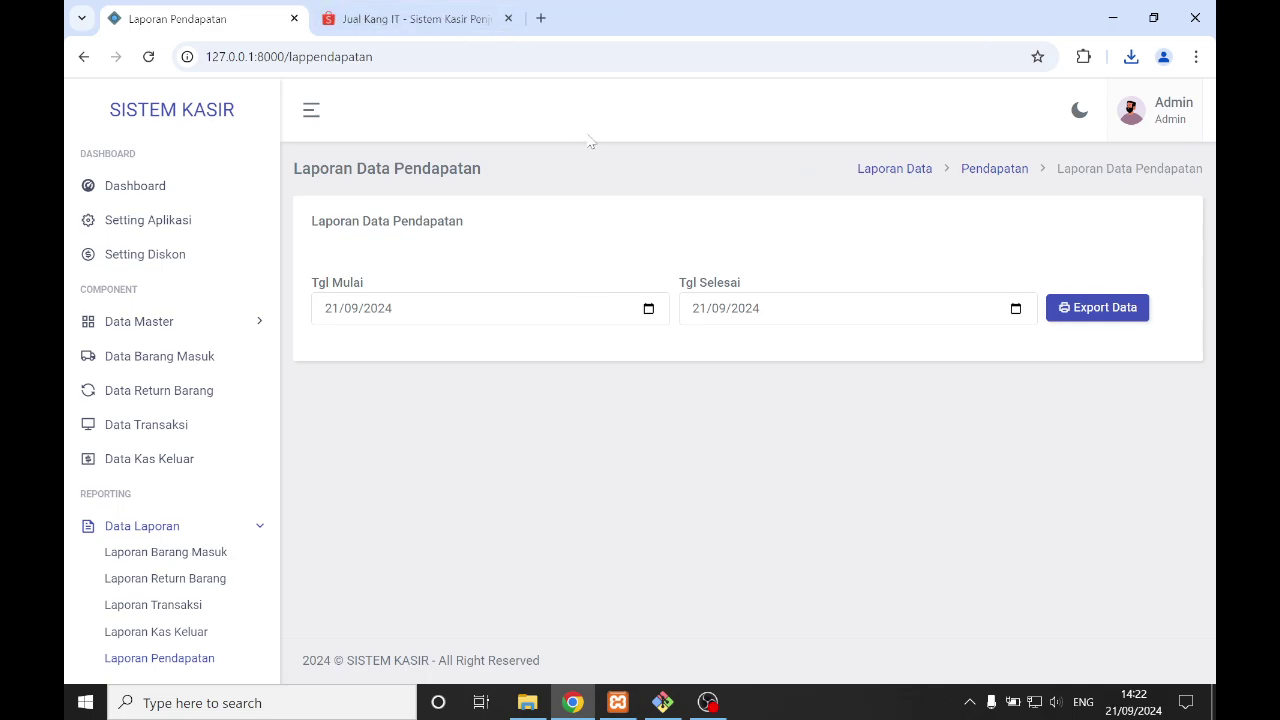
- Return to the Dashboard, highlight the 4 BOX stock value, and dismiss the low-stock warning
left_click(115, 190)
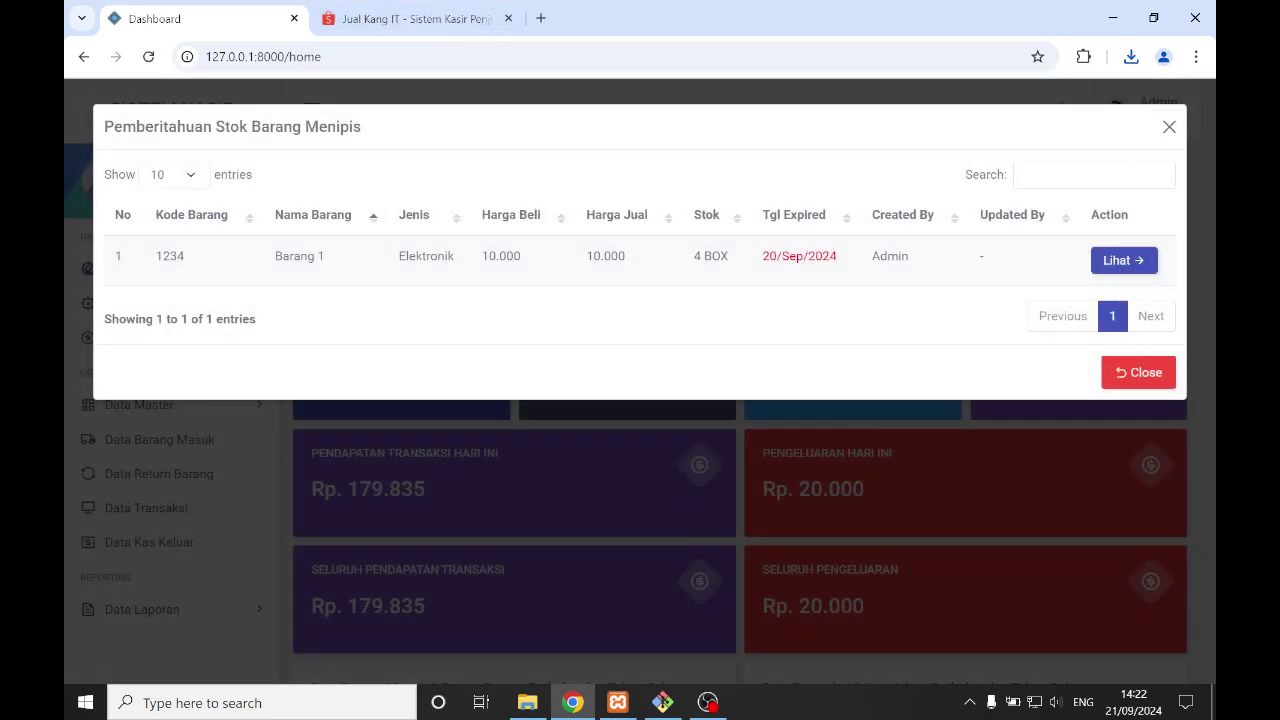
mouse_move(704, 258)
left_mouse_down()
mouse_move(733, 268)
mouse_move(688, 262)
mouse_move(728, 262)
left_mouse_up()
left_click(688, 263)
left_click(1150, 374)
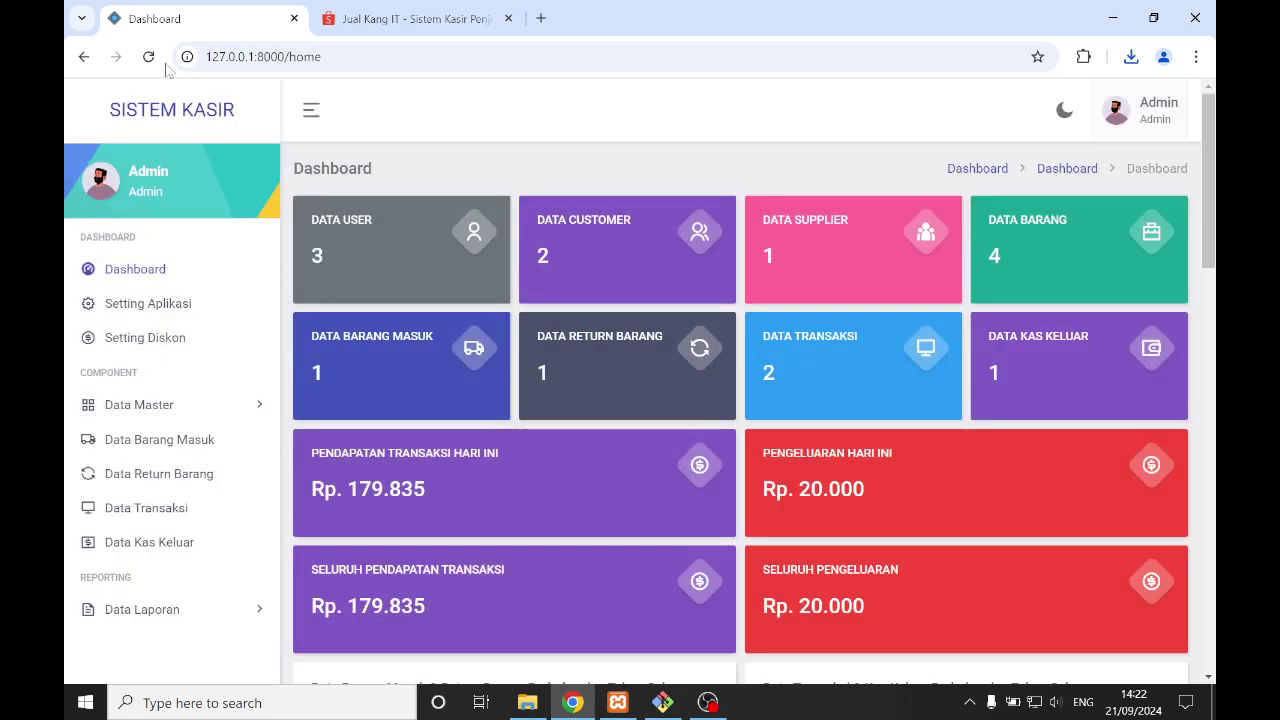
left_click(150, 58)
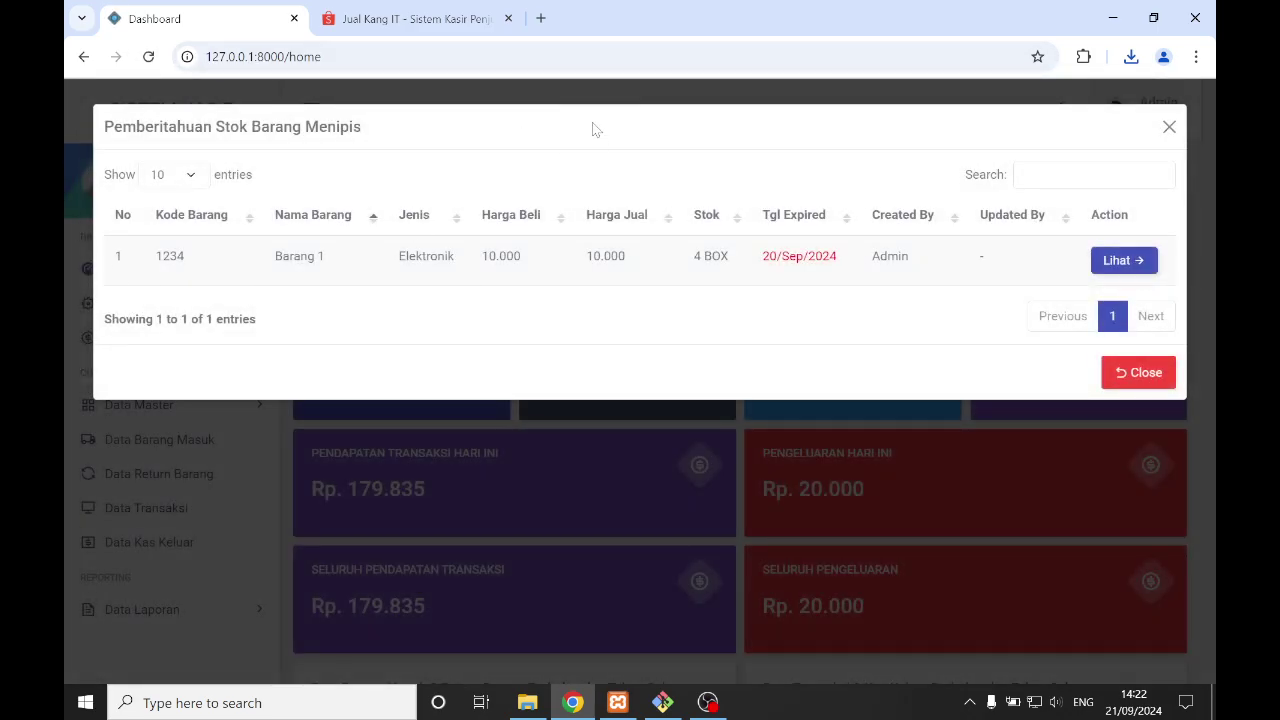
left_click(1121, 380)
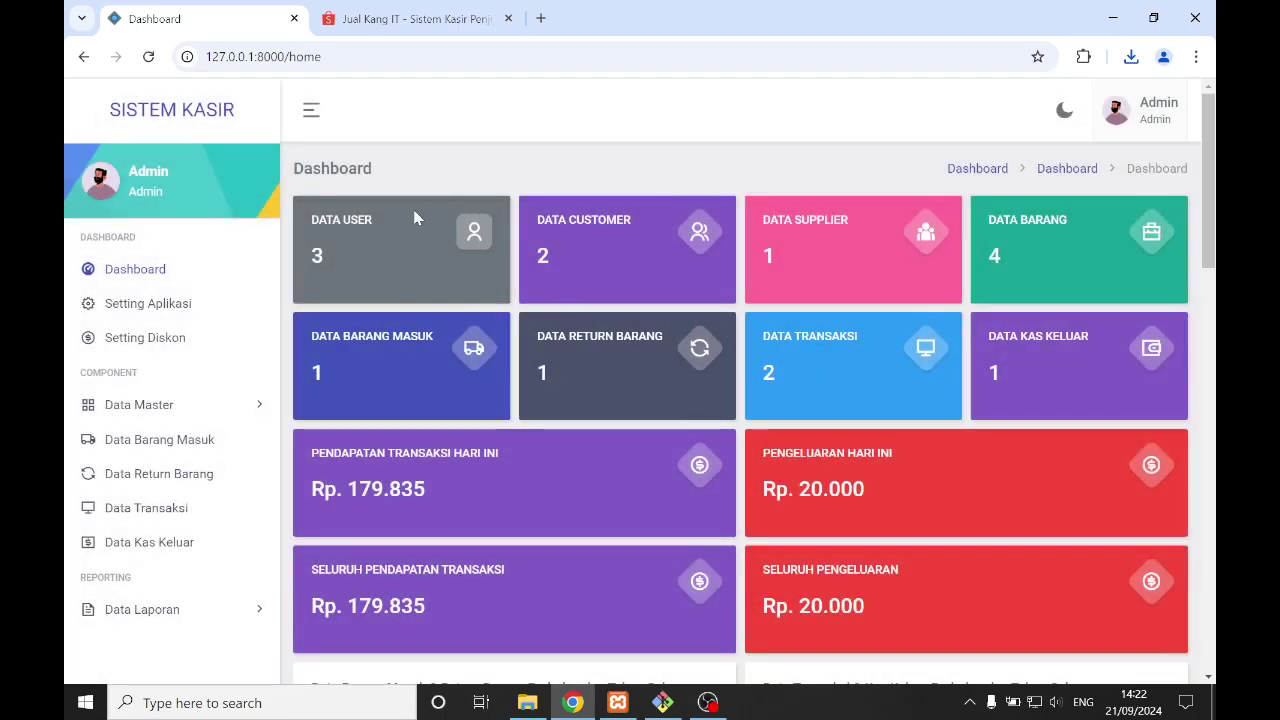
- Scroll through the Dashboard's monthly summary charts and back up
scroll(634, 286, "down", 3)
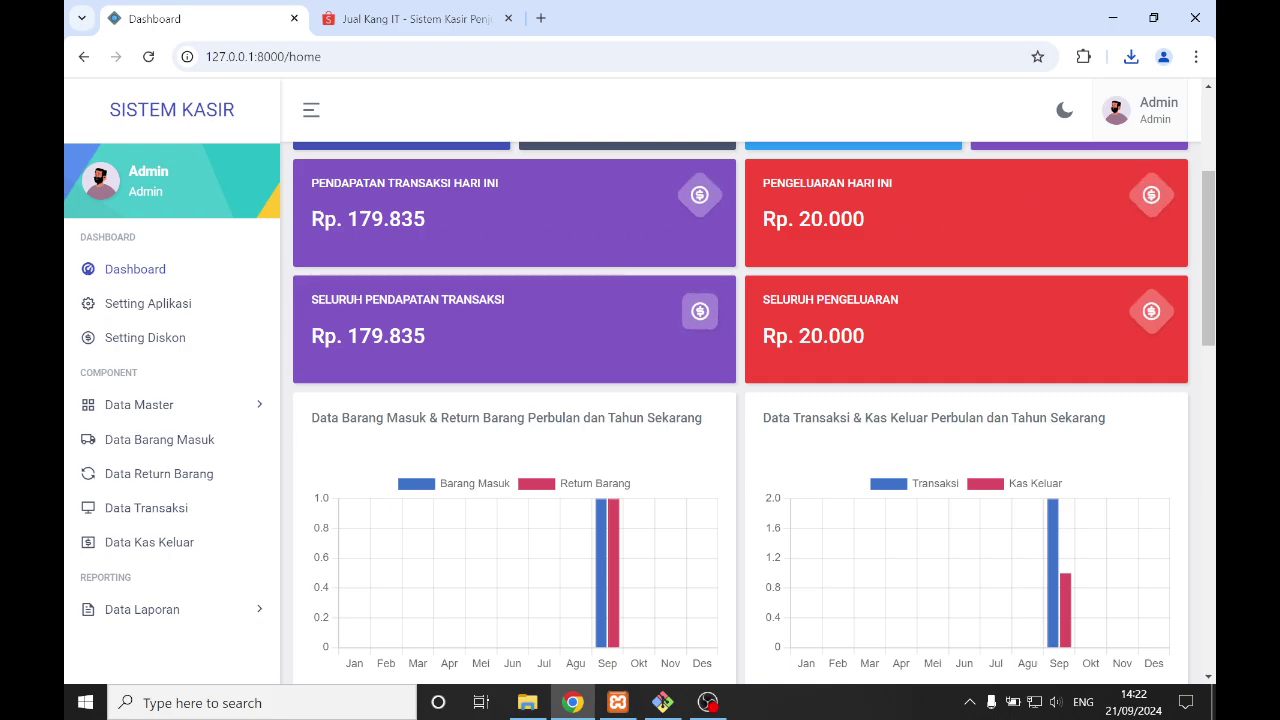
scroll(529, 276, "down", 2)
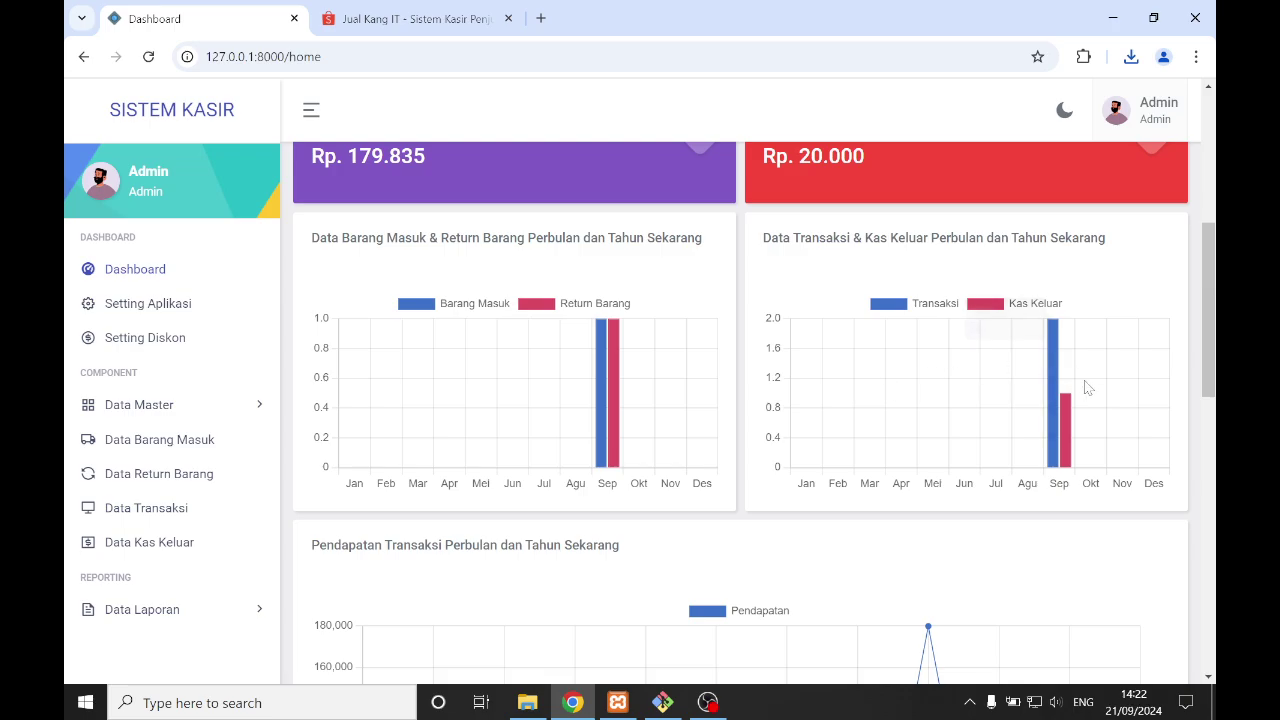
scroll(1088, 388, "down", 3)
scroll(1077, 386, "up", 2)
scroll(932, 430, "down", 4)
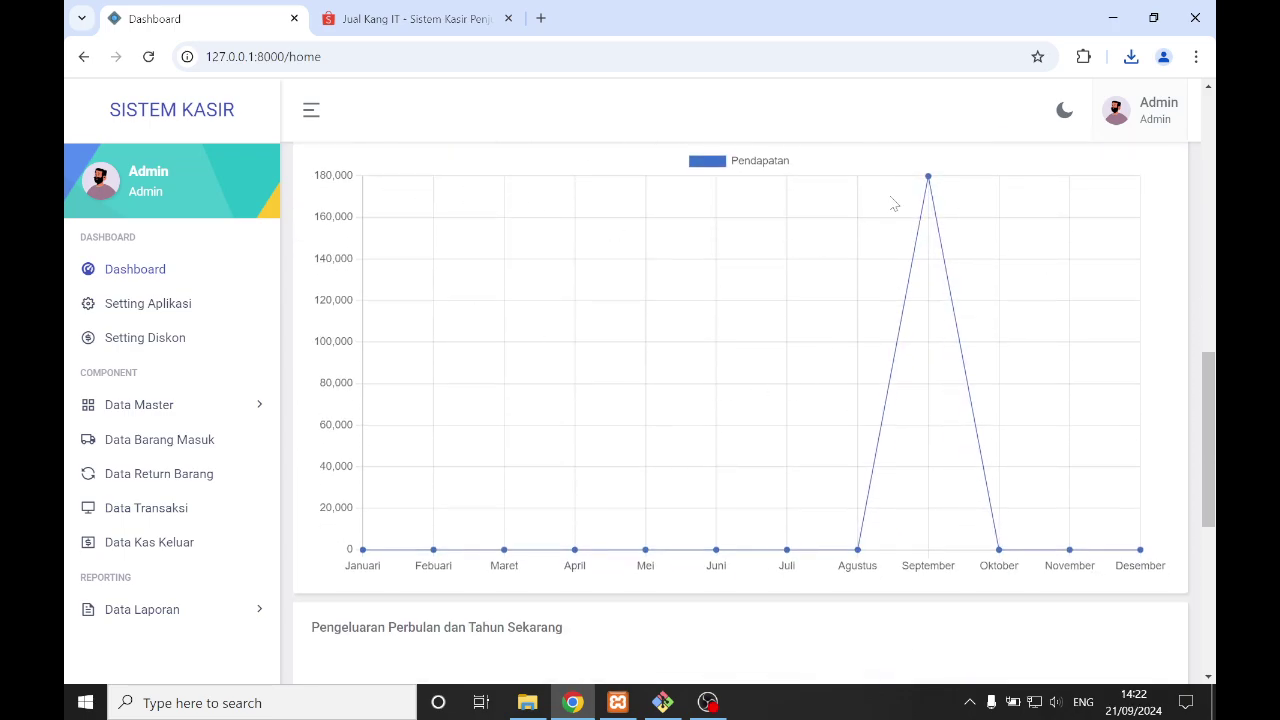
scroll(929, 205, "down", 2)
scroll(491, 505, "down", 3)
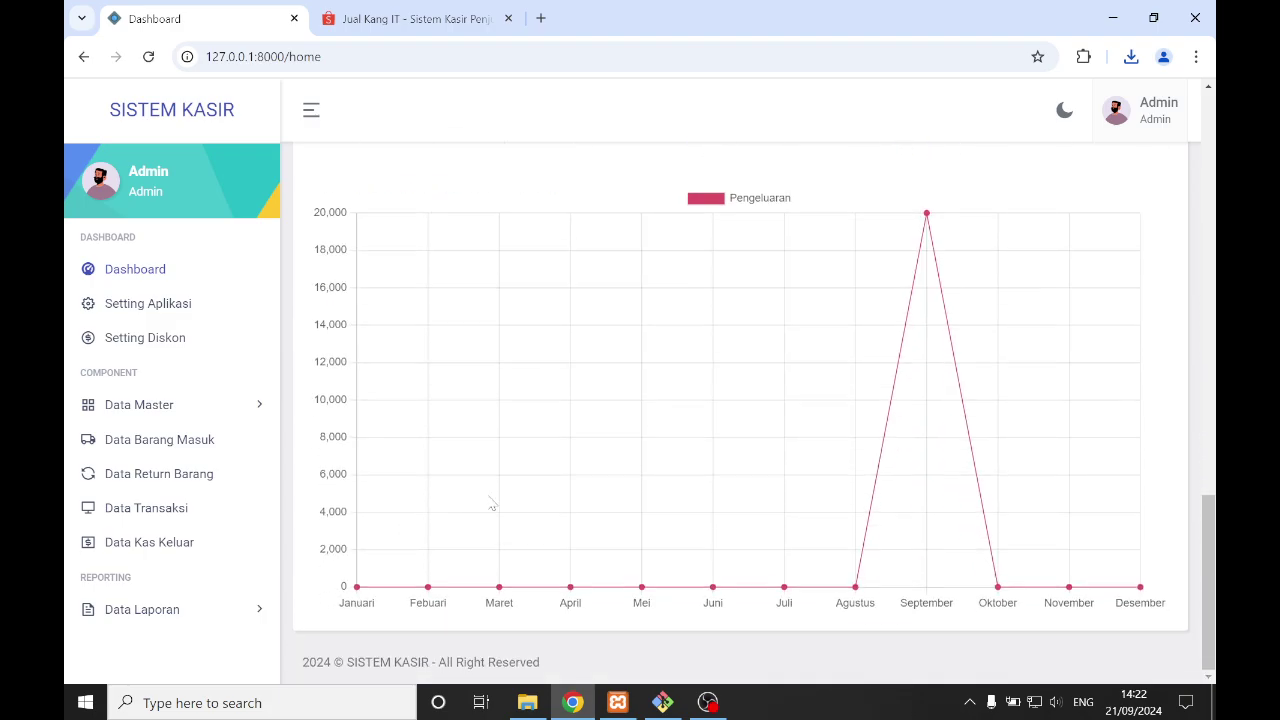
scroll(618, 362, "up", 10)
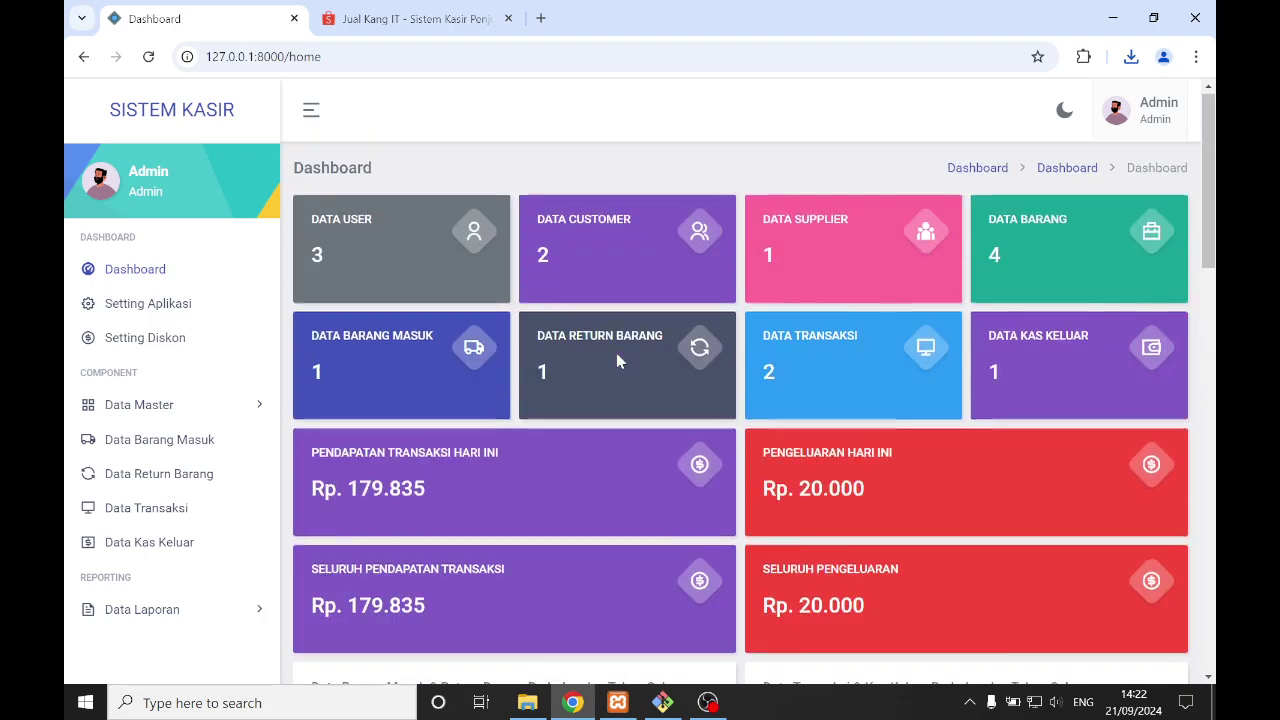
- Log out of the admin account and sign in with the Gudang user's credentials
left_click(1118, 116)
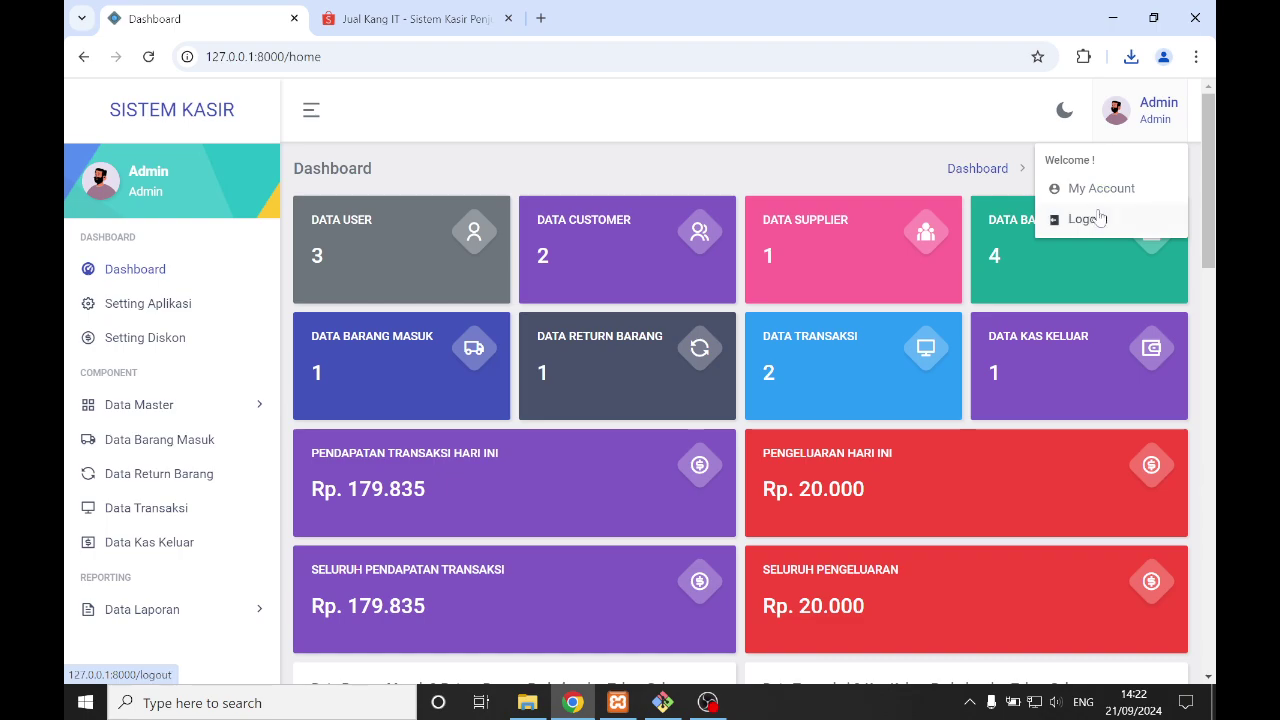
left_click(1082, 246)
left_click(645, 489)
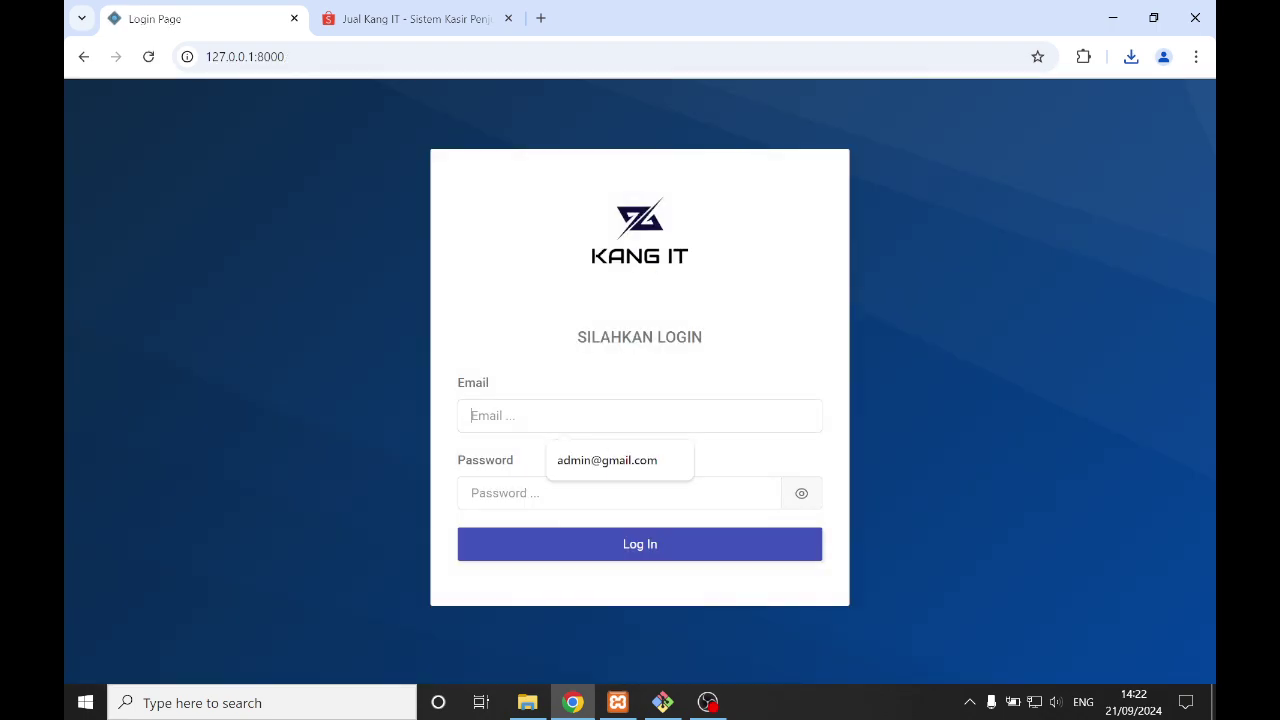
type("gudang@gmail.com")
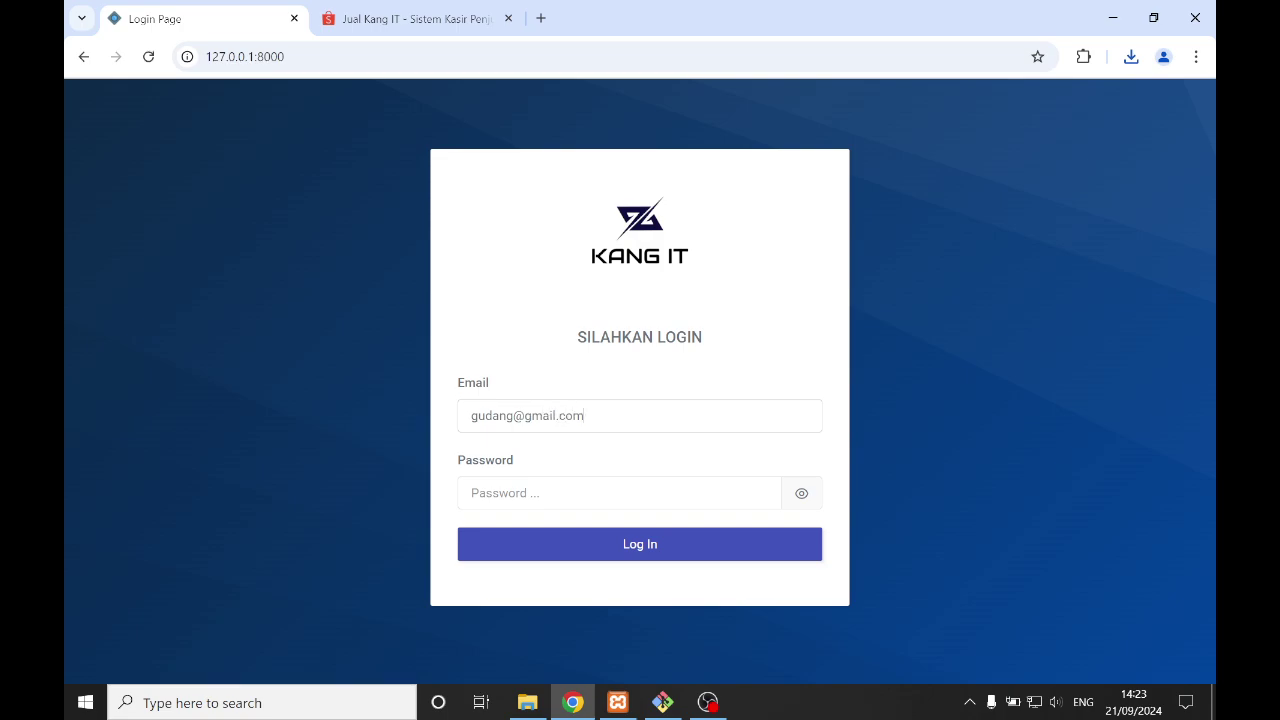
key("Tab")
type("1234")
left_click(528, 552)
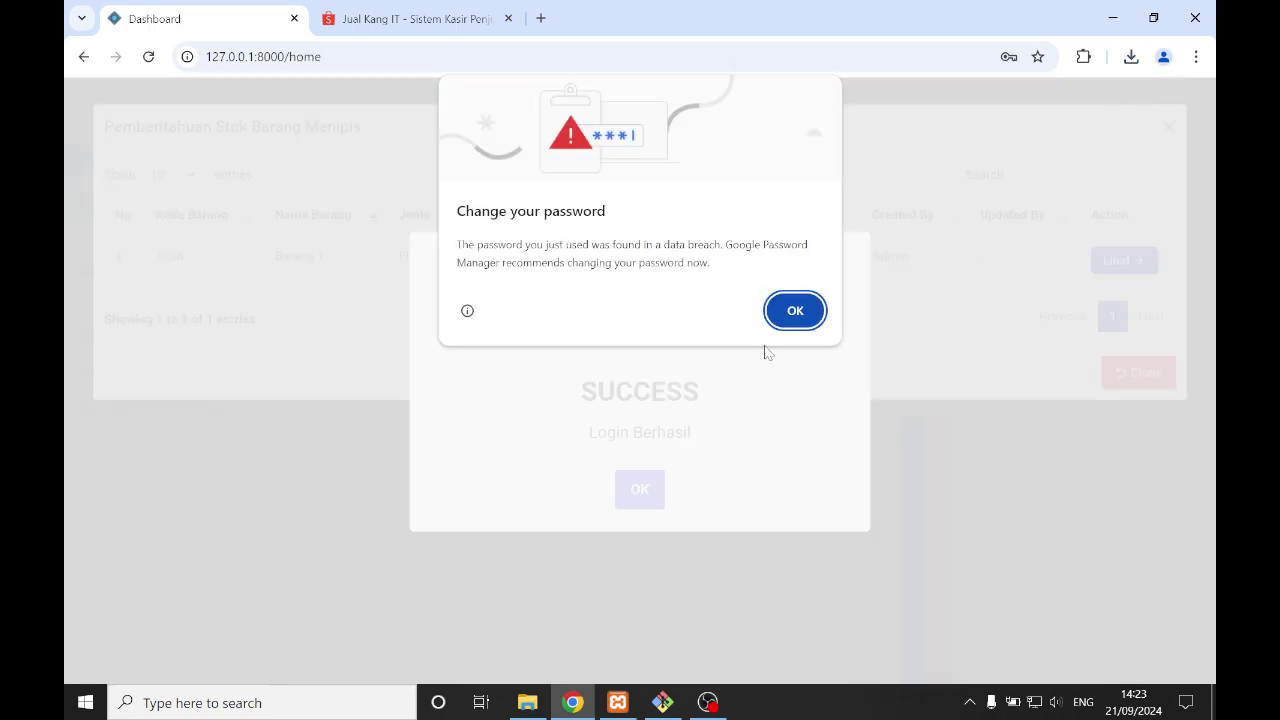
- Dismiss the browser password bubble, the Login Berhasil alert and the low-stock warning
left_click(794, 309)
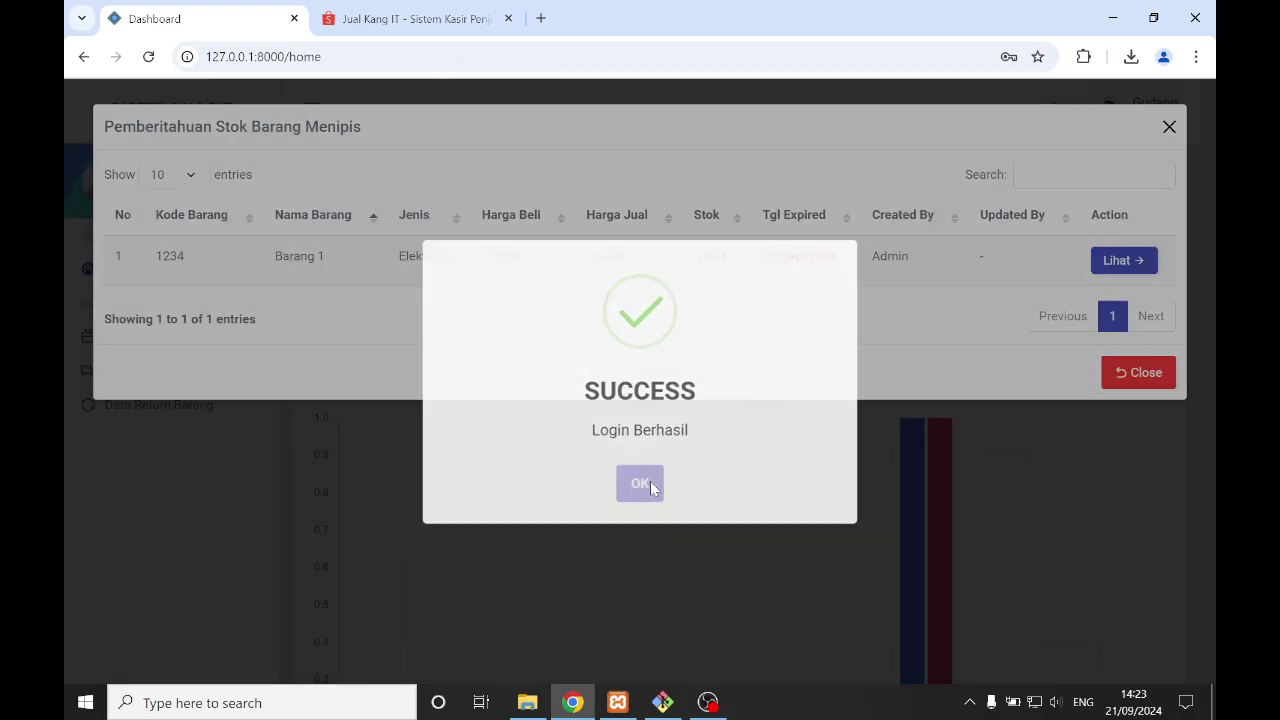
left_click(649, 486)
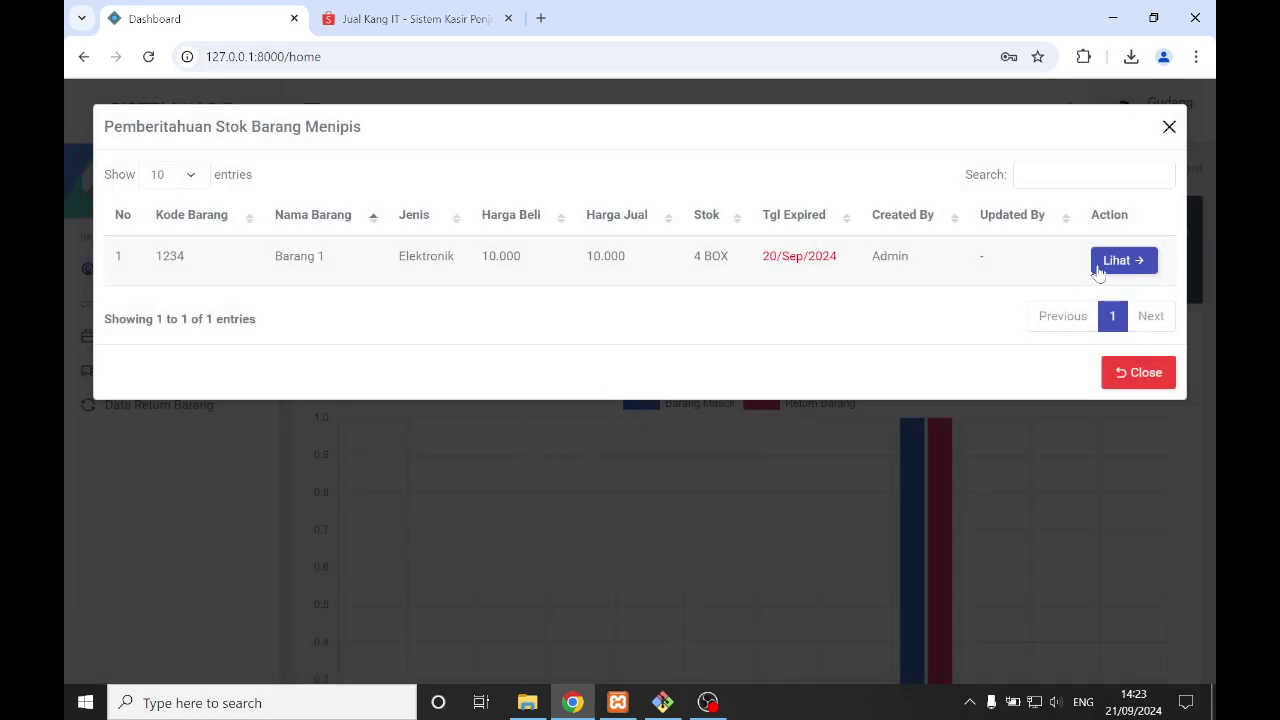
left_click(1140, 373)
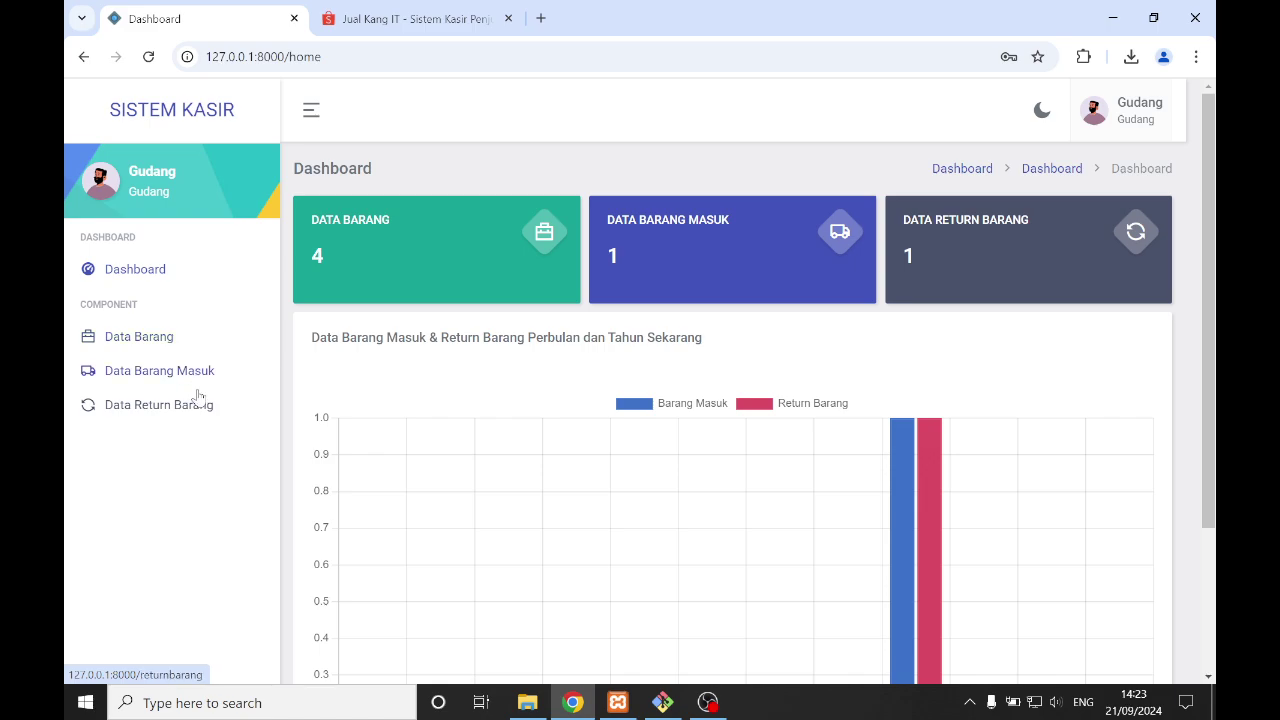
- Log out of Gudang and submit the Kasir account's email and password
left_click(1095, 115)
left_click(1090, 216)
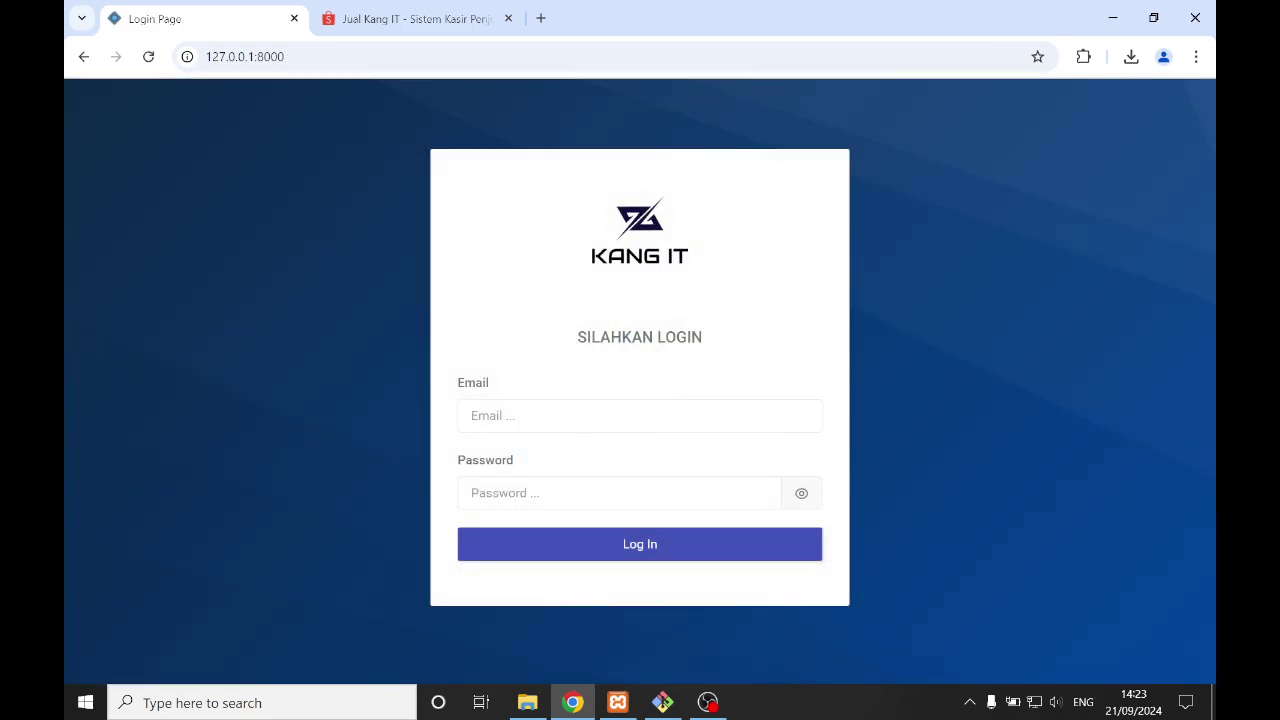
left_click(541, 426)
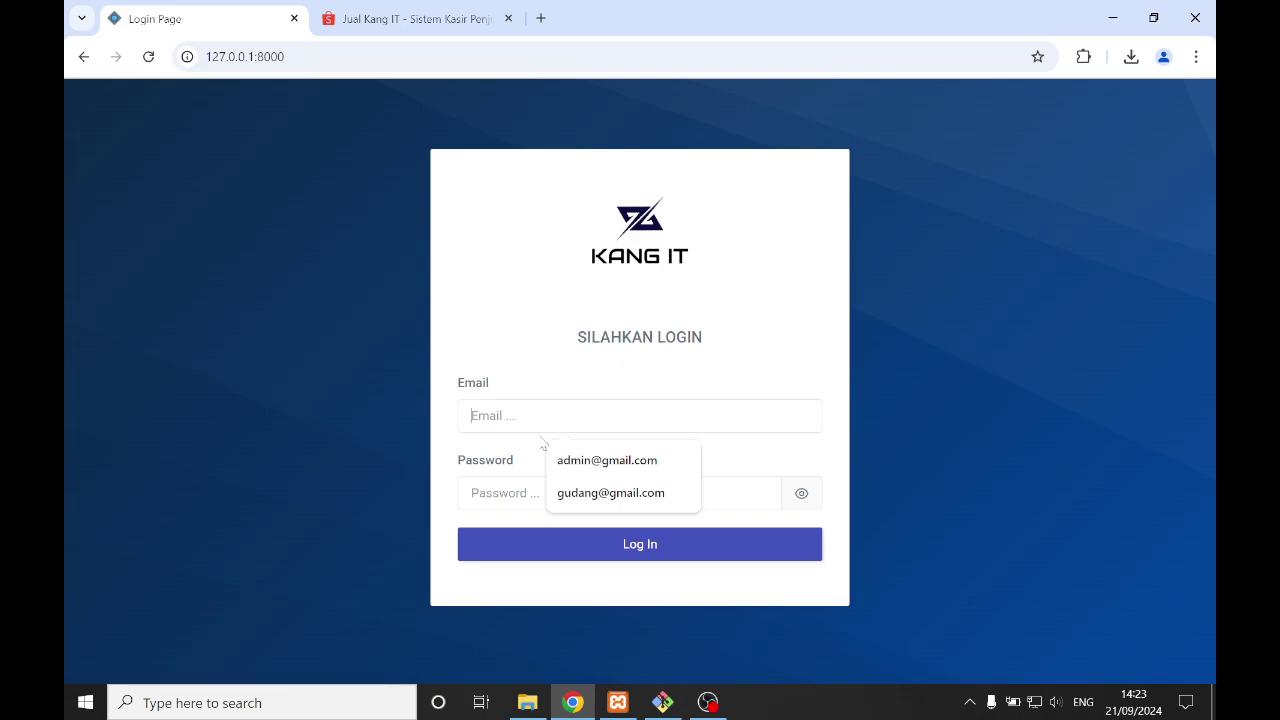
type("kasir@g")
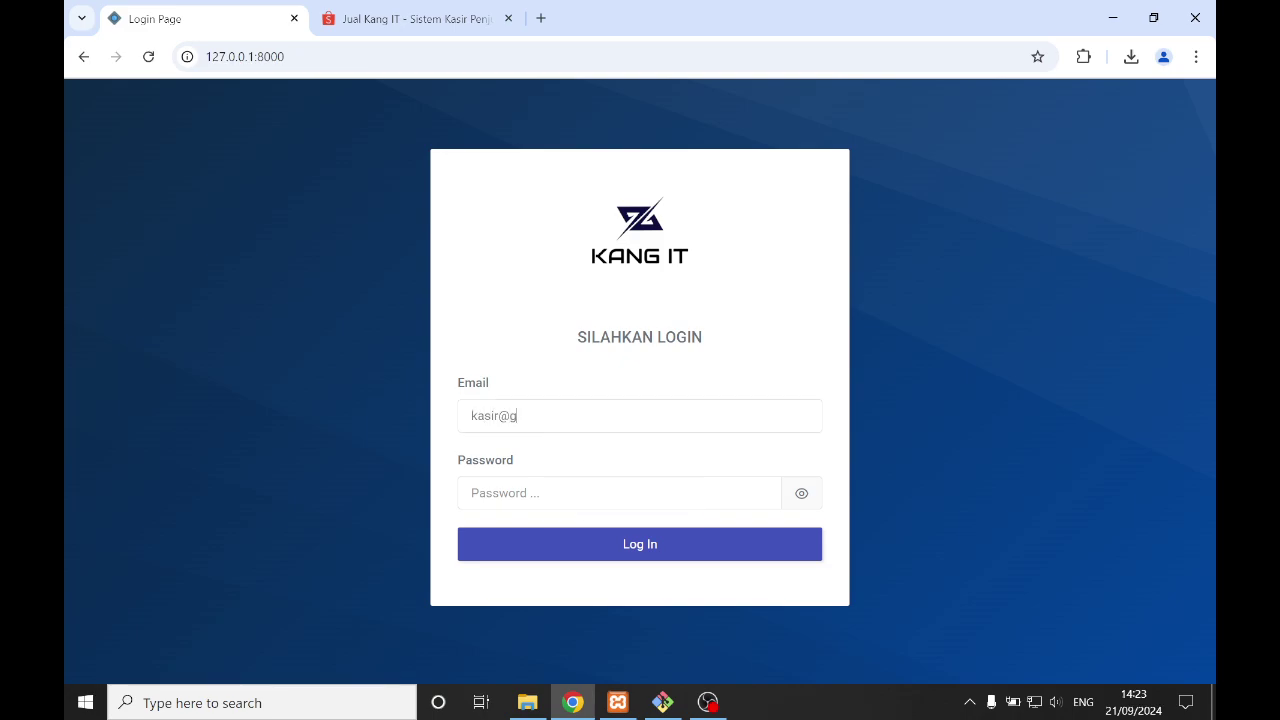
type("p")
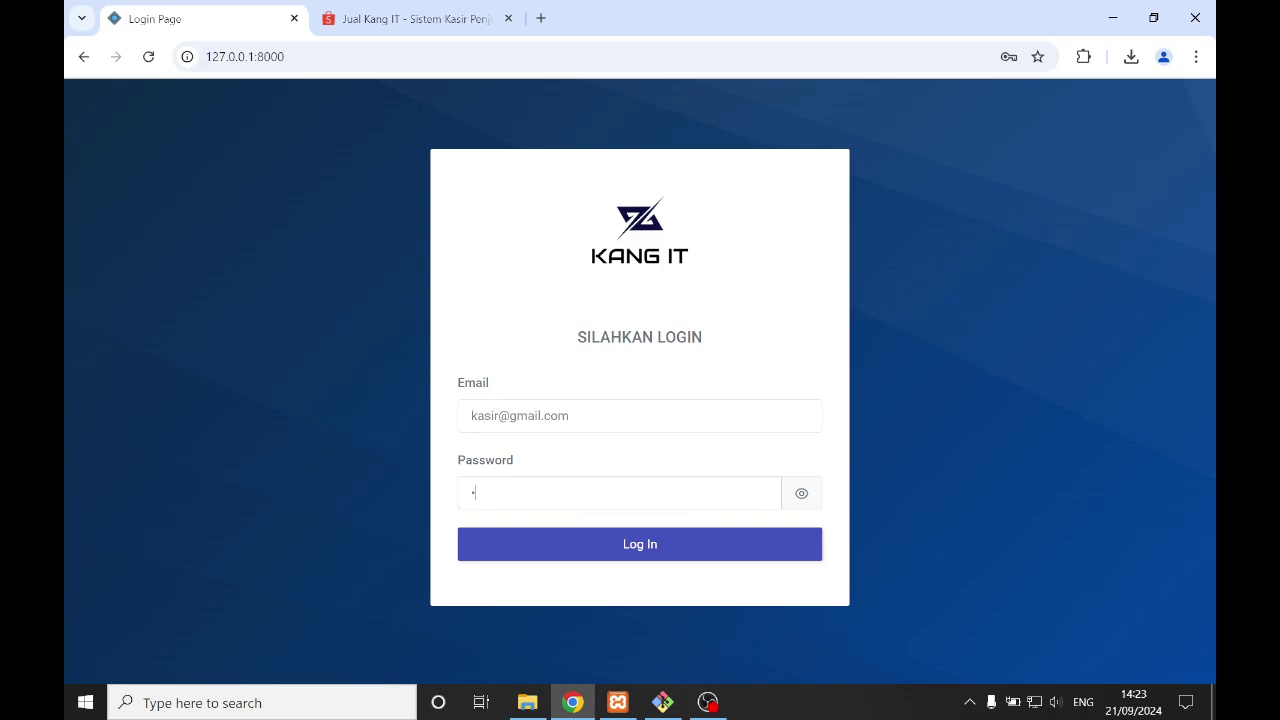
key("Return")
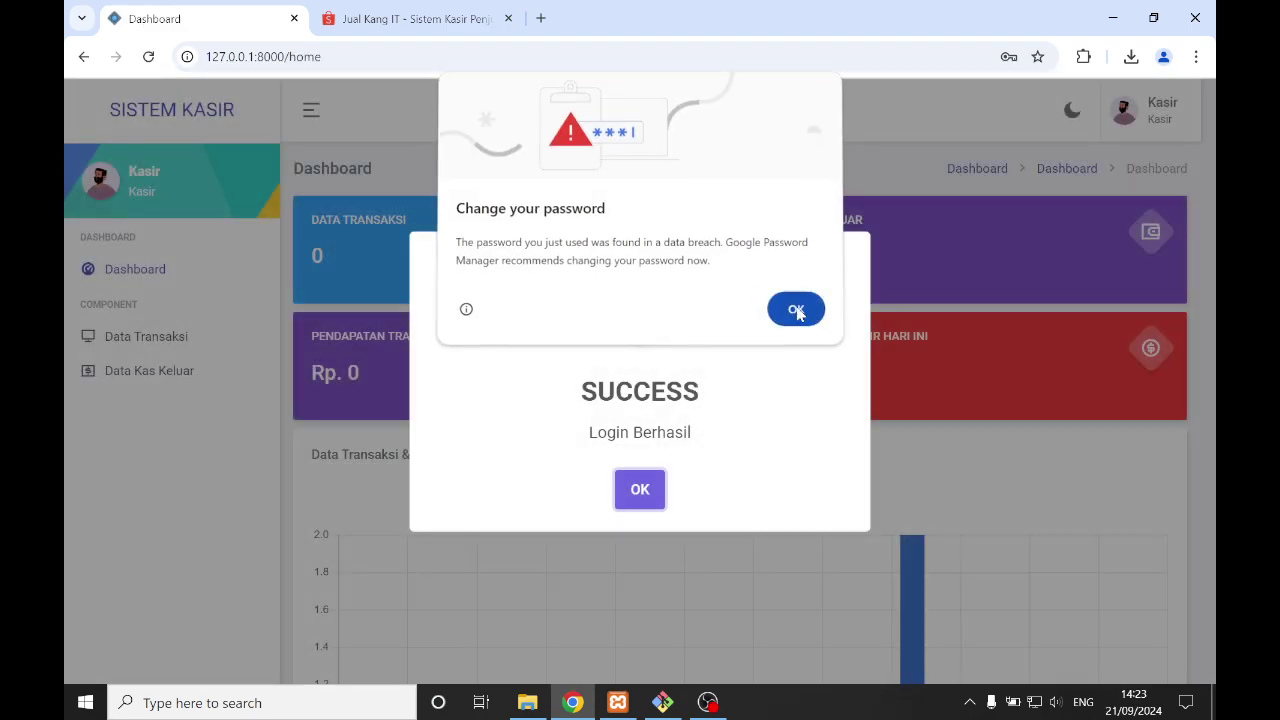
- Dismiss the password and Login Berhasil messages, then scroll the Kasir dashboard chart
left_click(796, 311)
left_click(640, 489)
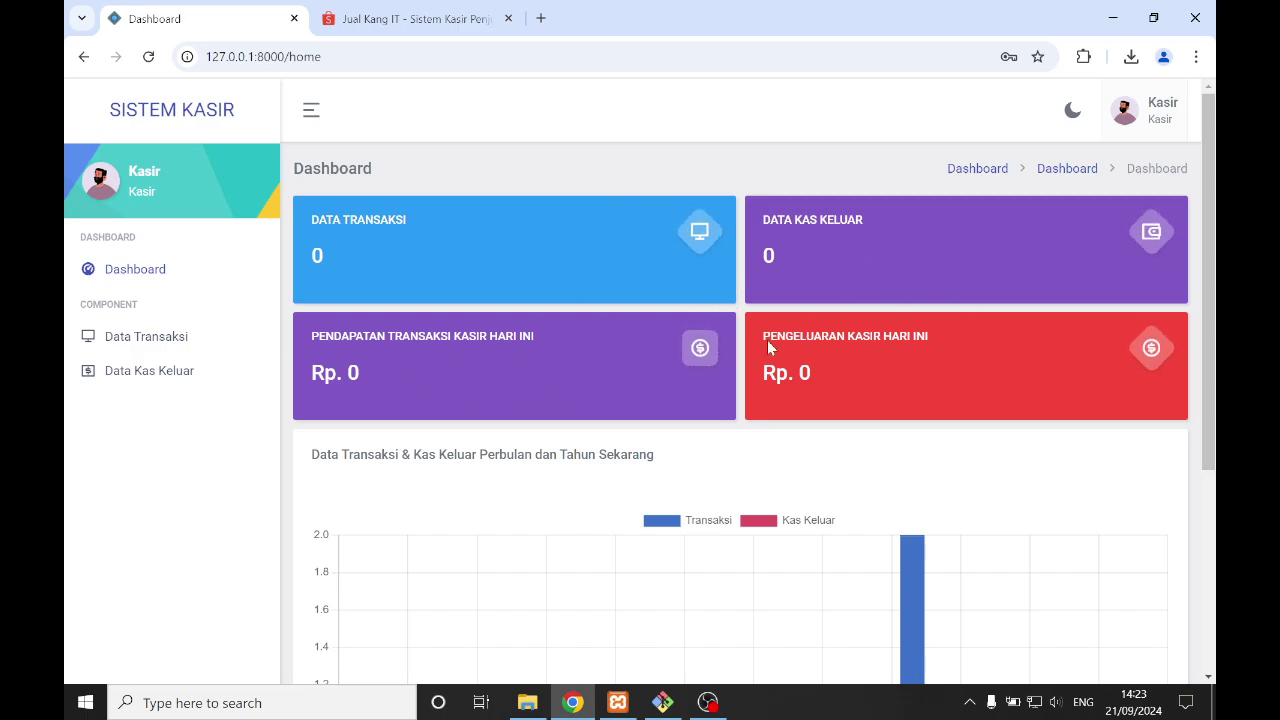
scroll(917, 370, "down", 3)
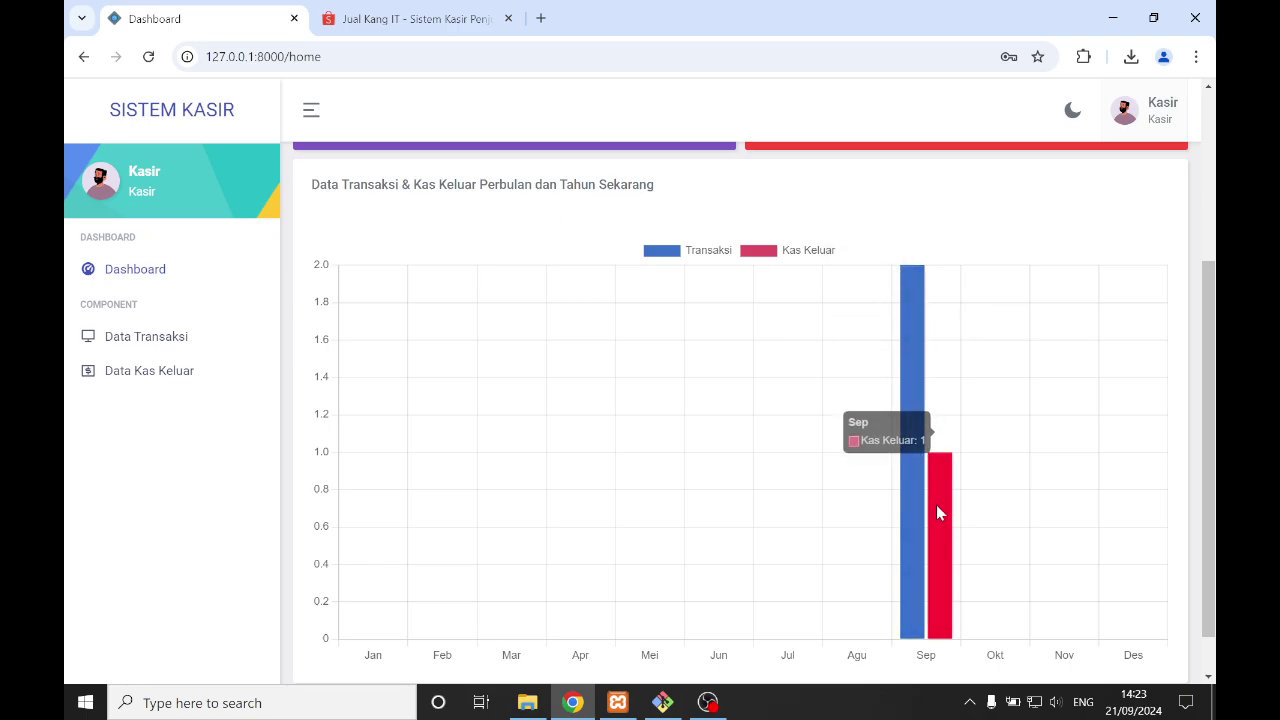
scroll(914, 357, "up", 3)
scroll(930, 543, "down", 4)
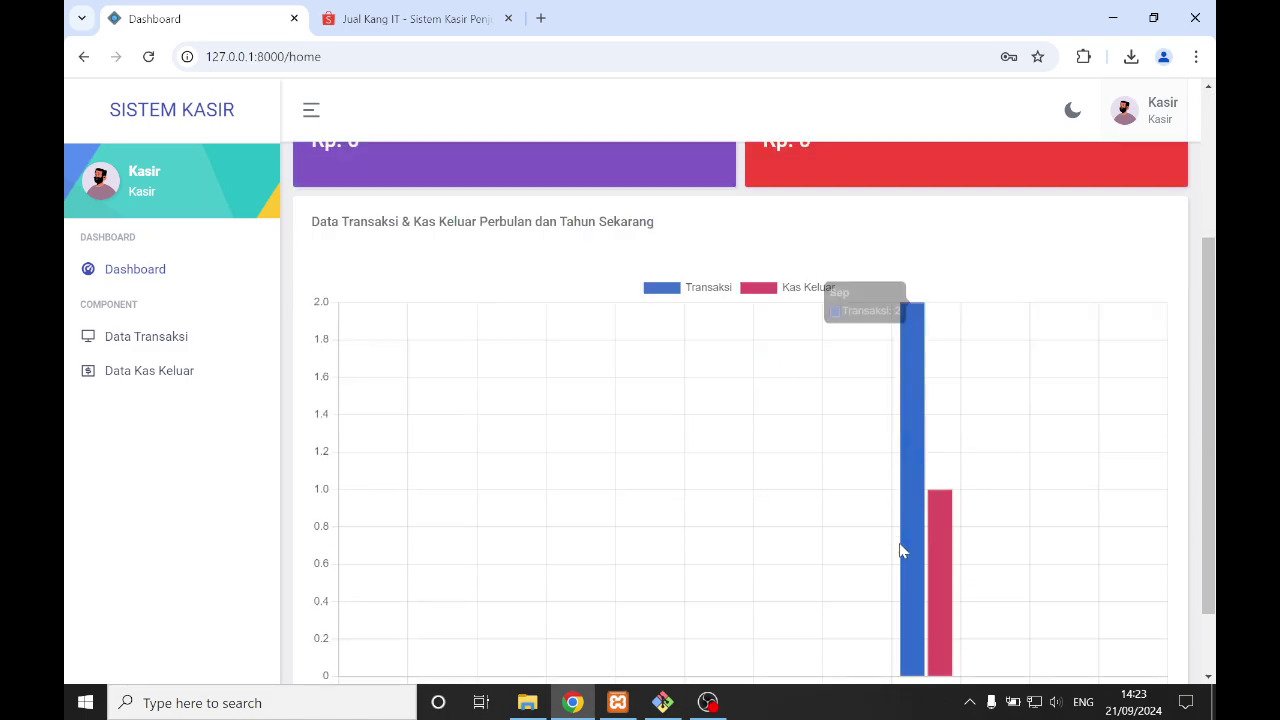
scroll(894, 509, "up", 4)
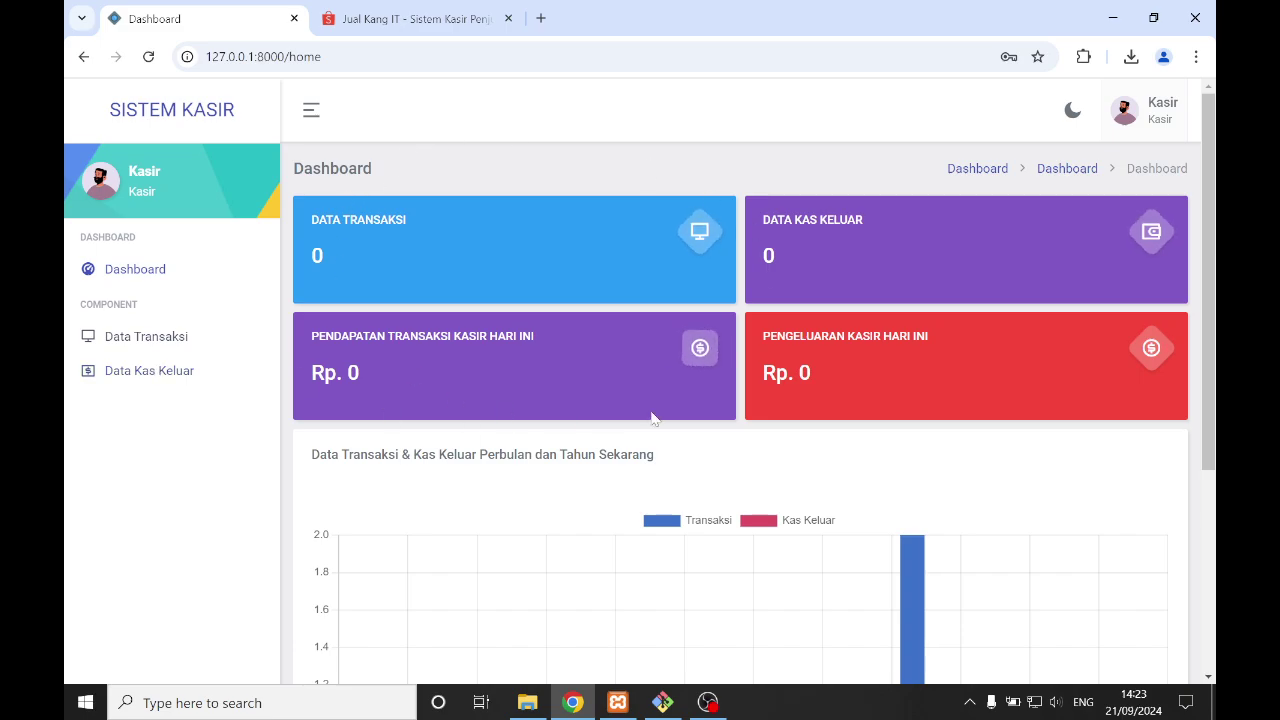
- Tour the Kasir's Data Transaksi, Data Kas Keluar, Dashboard and new-transaction pages
left_click(155, 348)
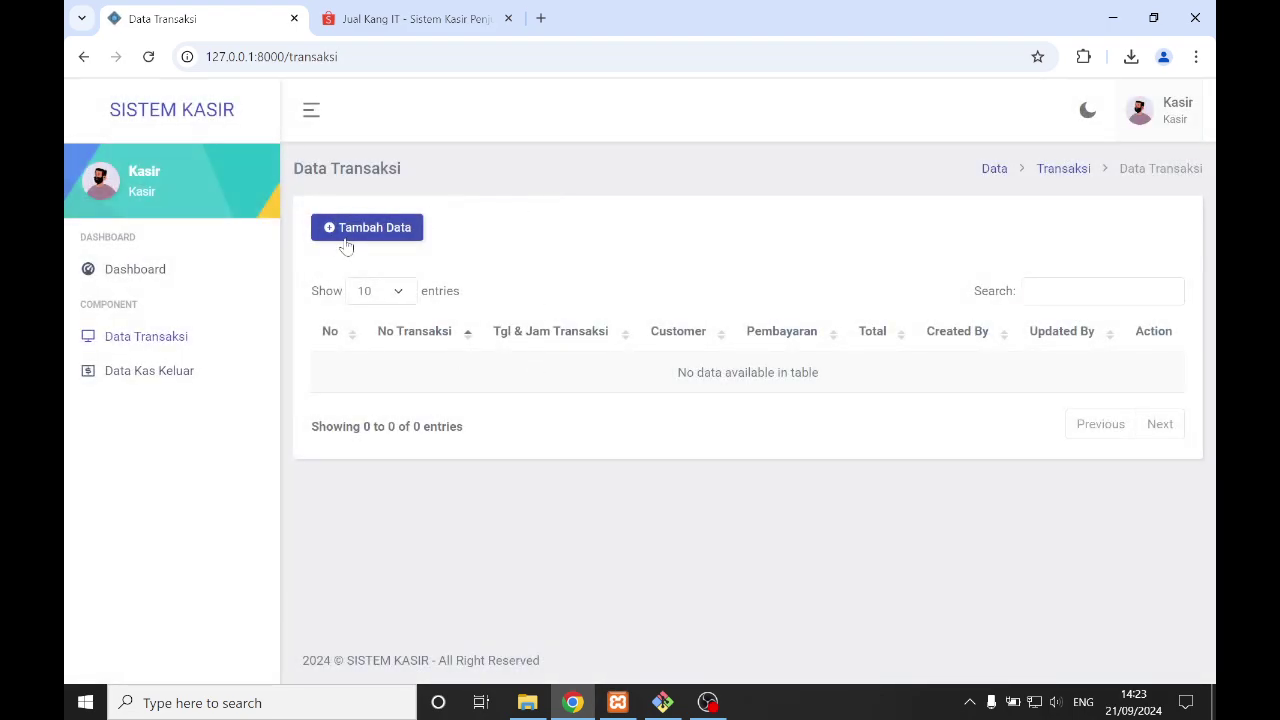
left_click(145, 380)
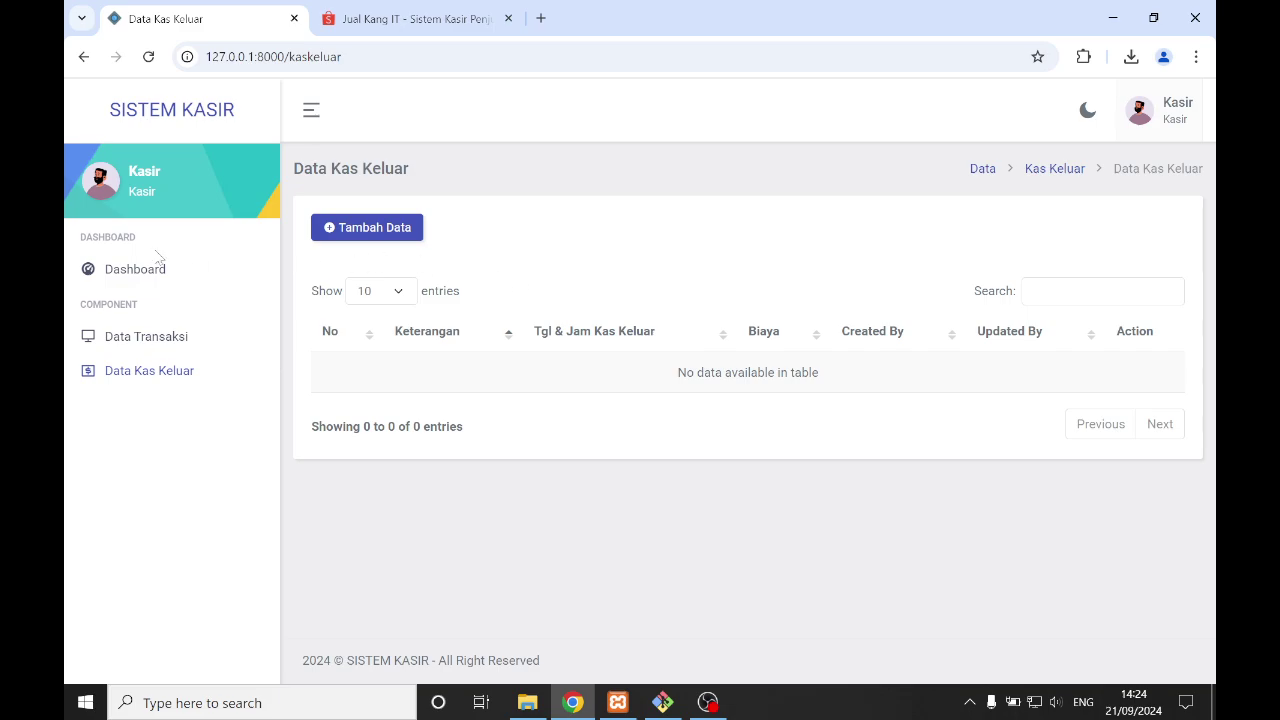
left_click(131, 271)
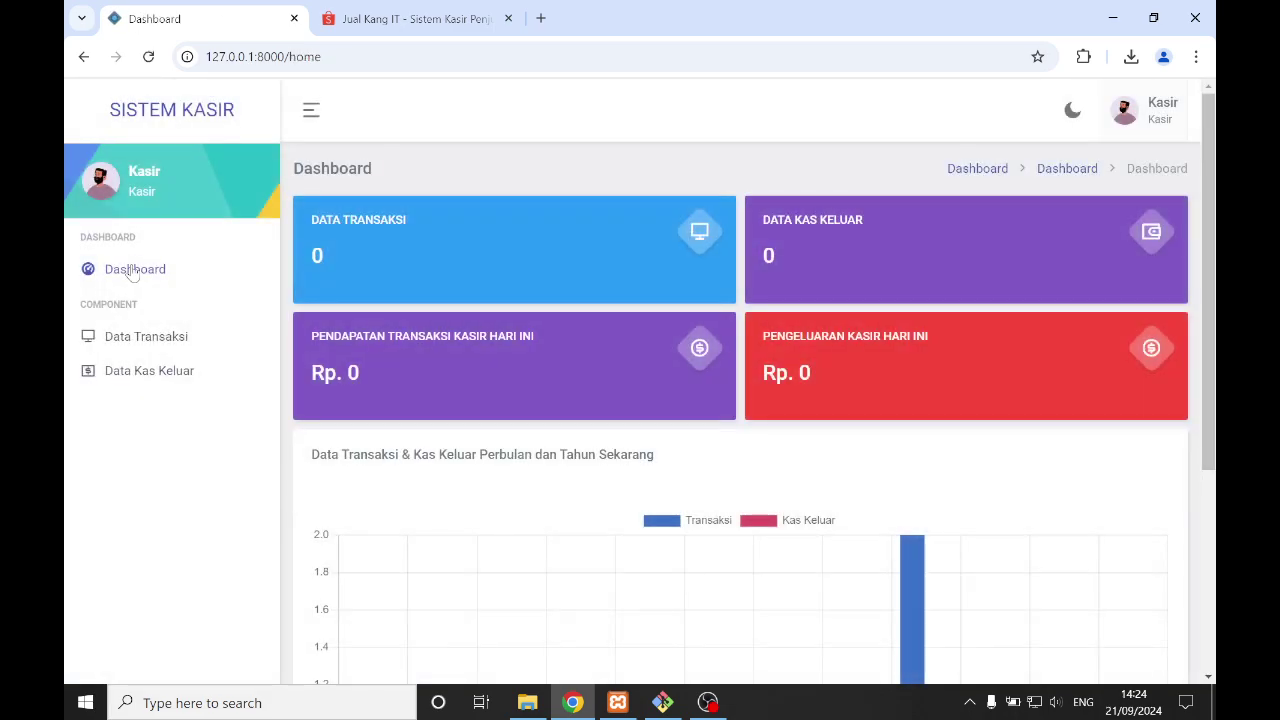
left_click(143, 337)
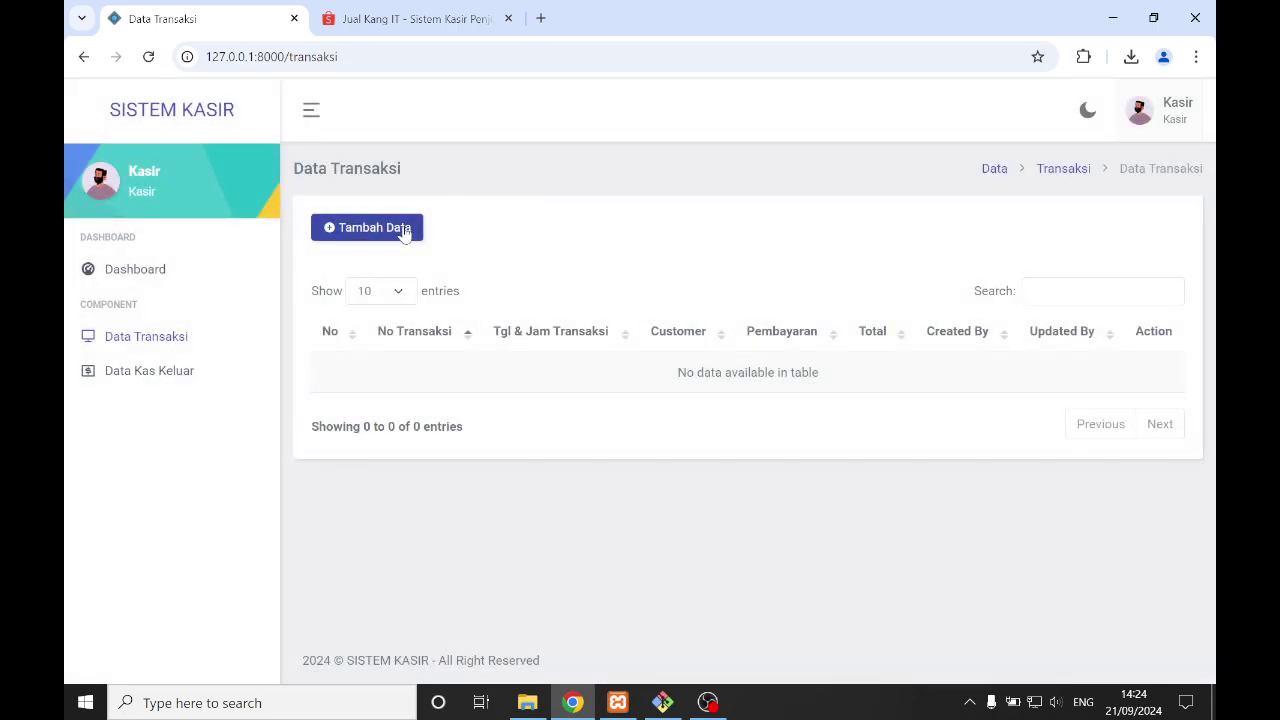
left_click(403, 229)
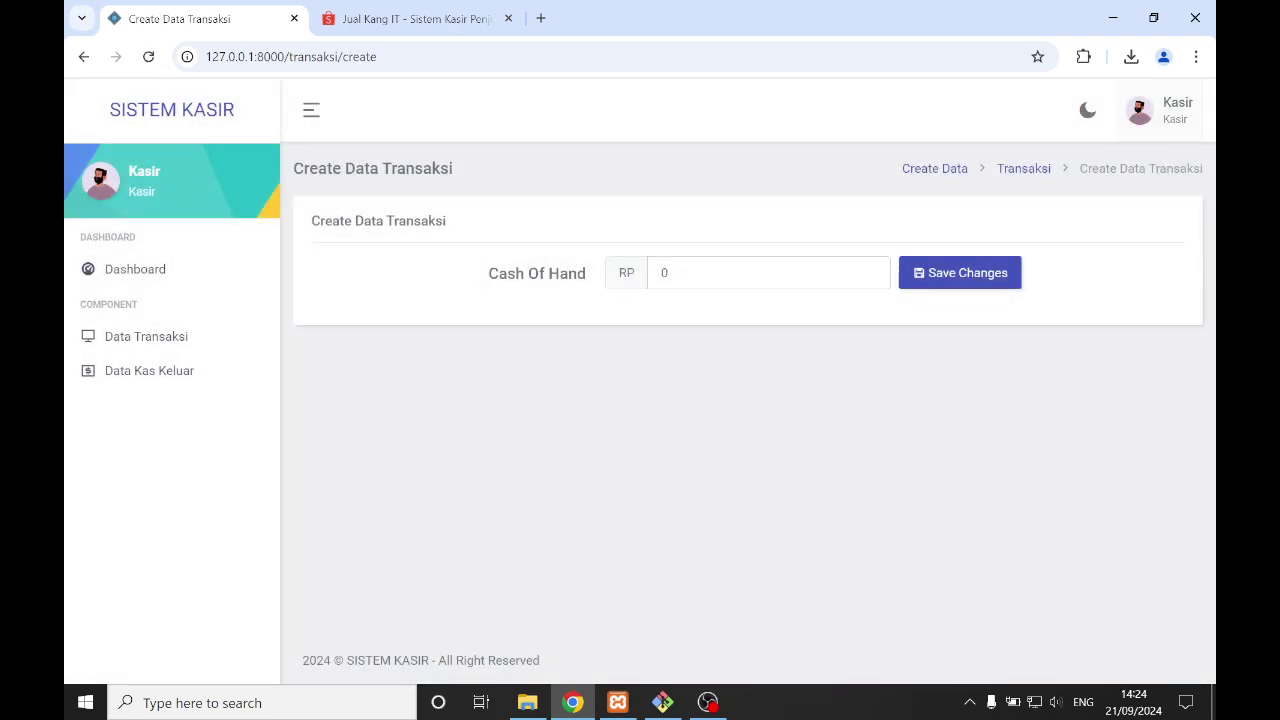
left_click(165, 337)
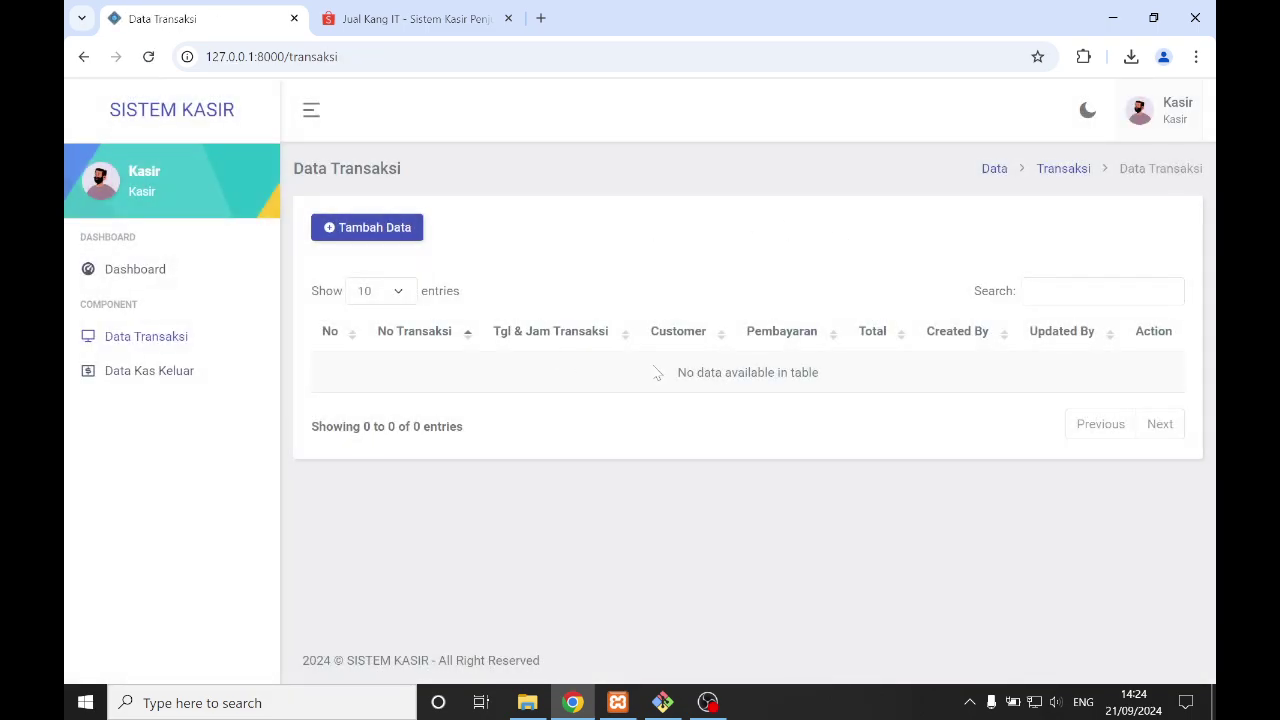
left_click(168, 374)
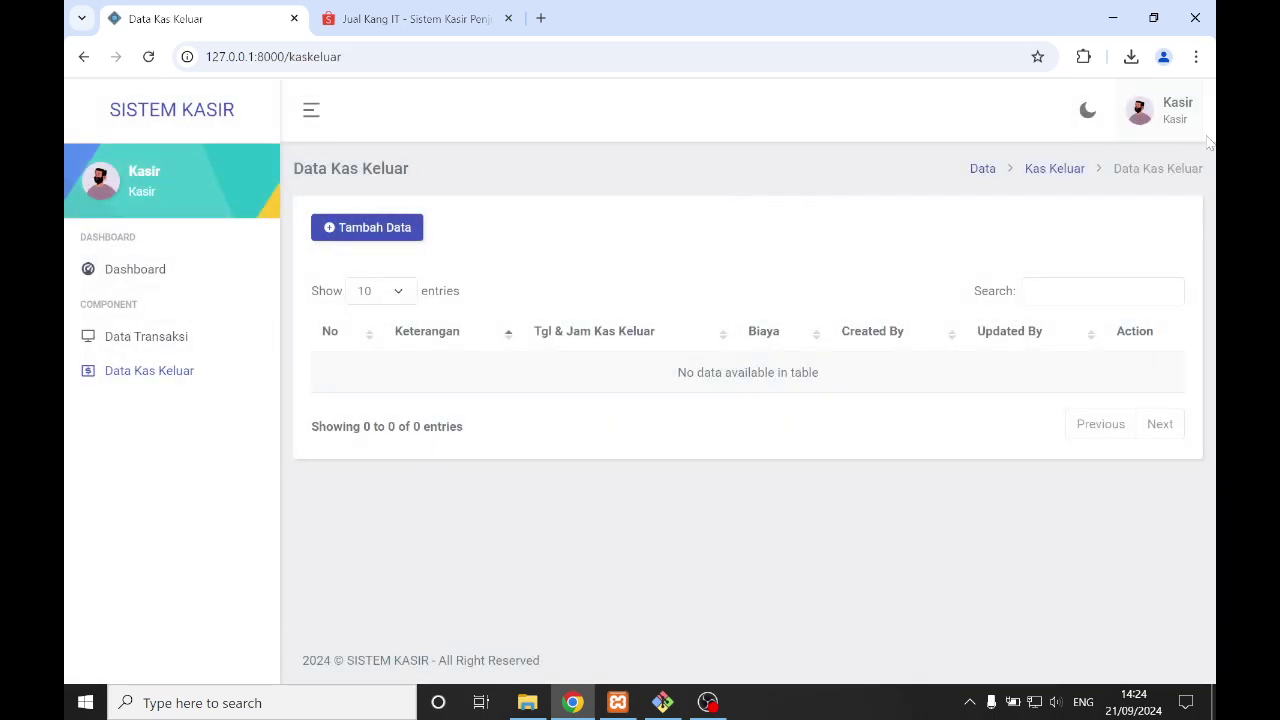
- Log out of the Kasir account and show the Rp349.000 Shopee listing for Sistem Kasir
left_click(1188, 118)
left_click(1118, 217)
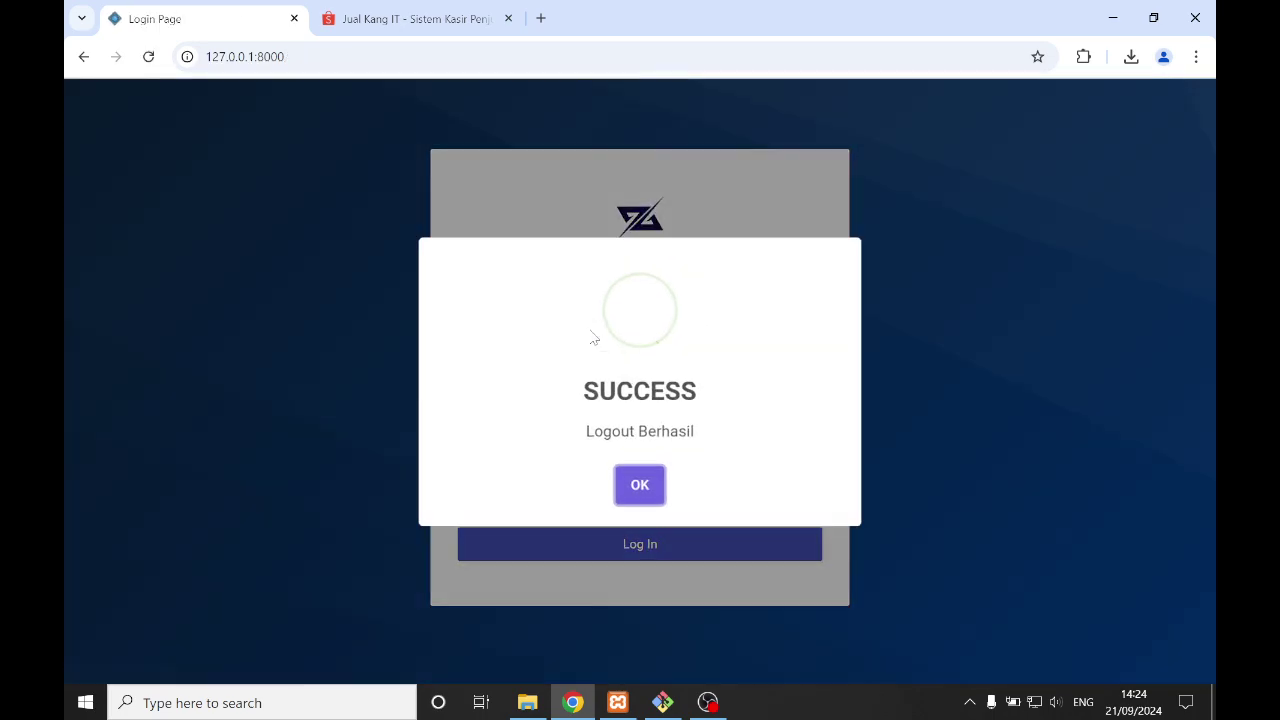
left_click(640, 484)
left_click(410, 18)
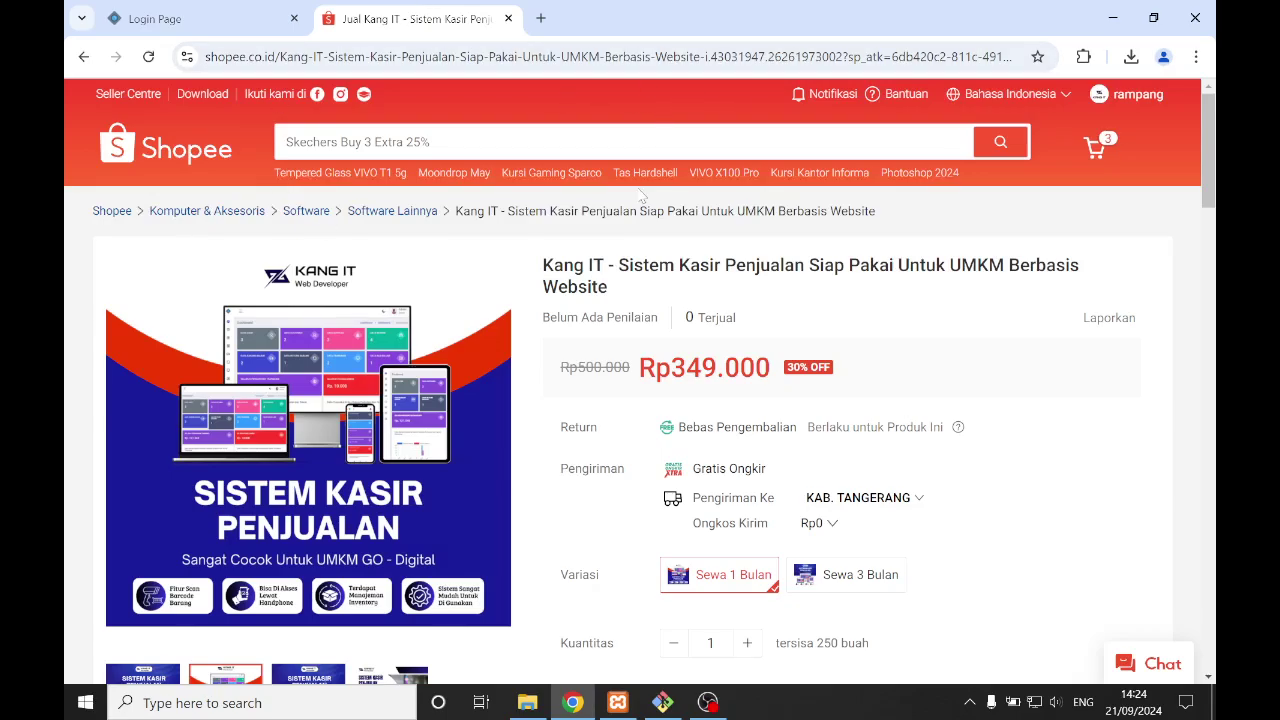
scroll(627, 232, "down", 2)
scroll(630, 222, "up", 2)
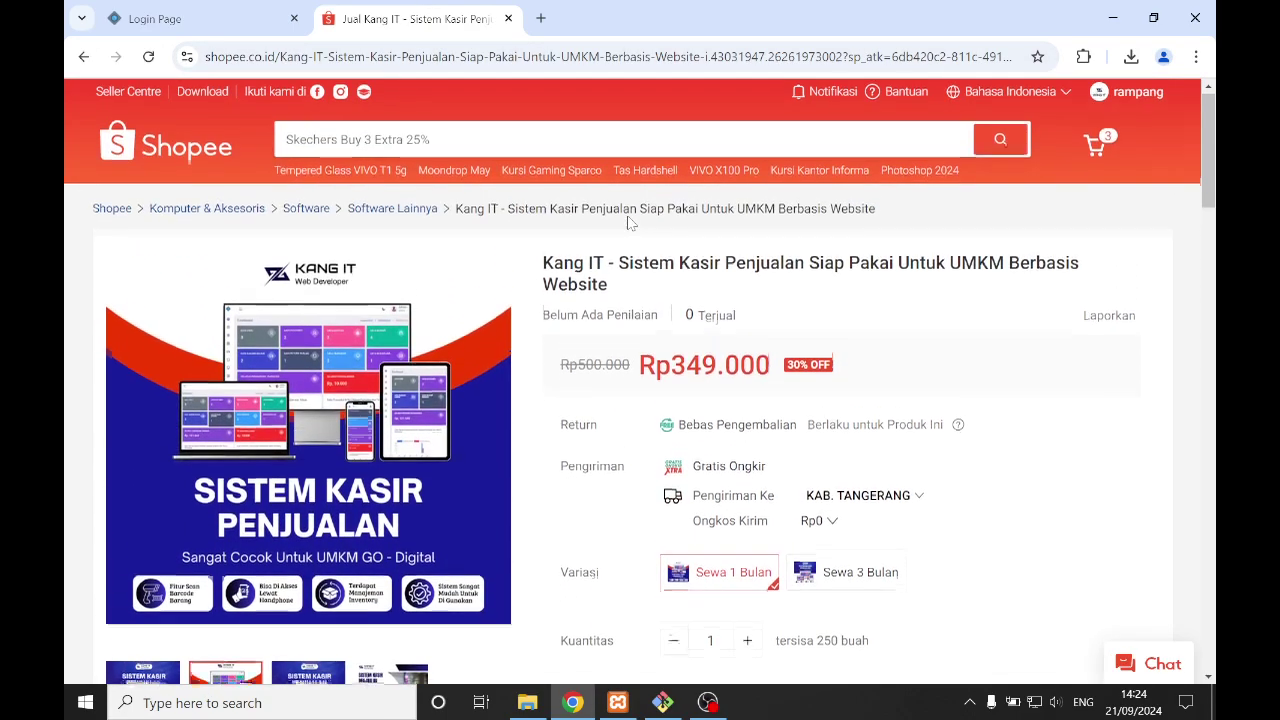